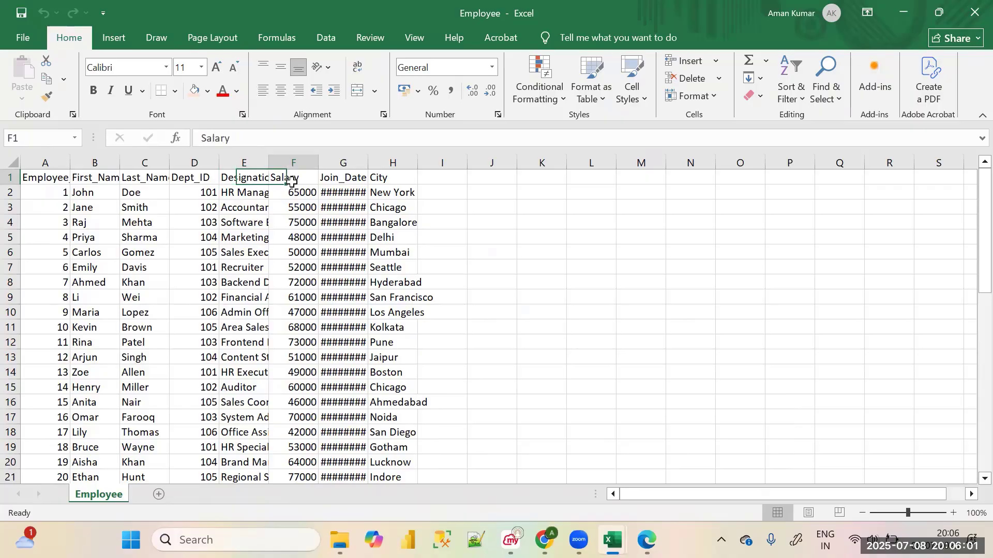
Examine the Employee sheet's City and Dept_ID columns and its employee records
left_click(405, 181)
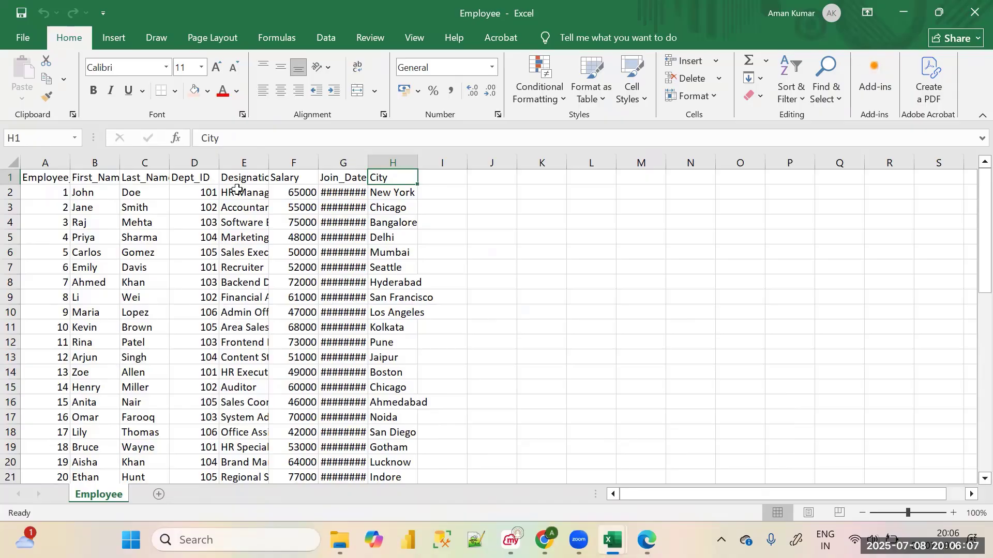
left_click(207, 192)
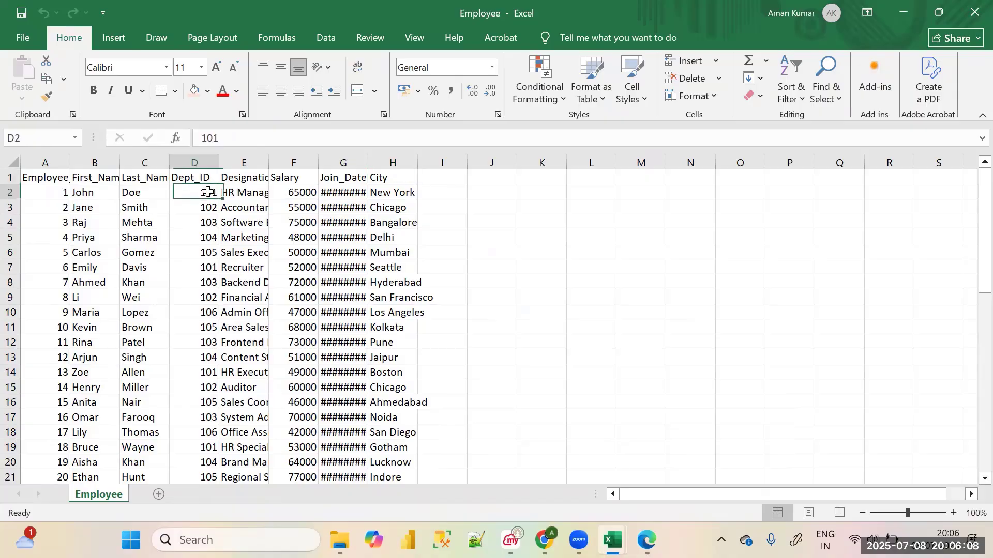
left_click(432, 195)
left_click(207, 204)
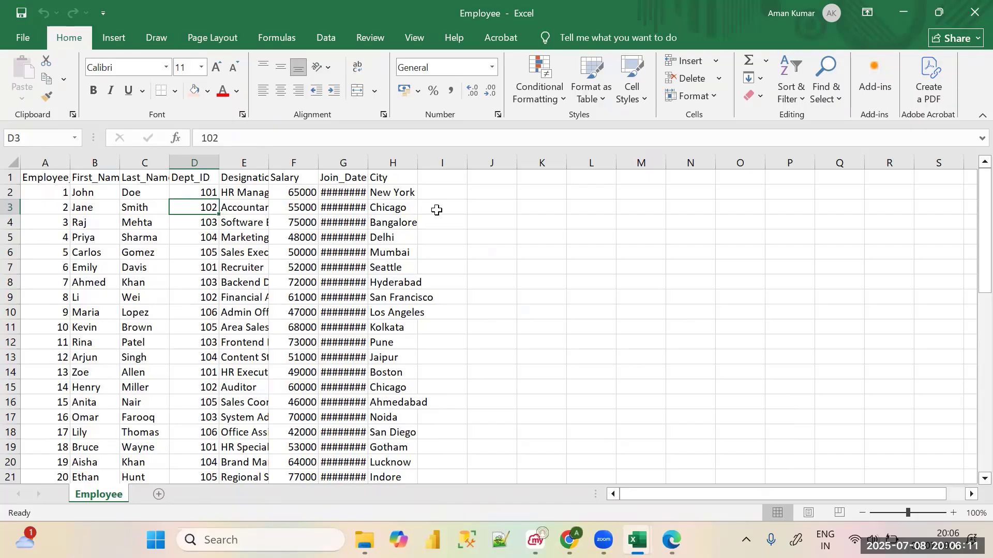
left_click(437, 210)
left_click(200, 225)
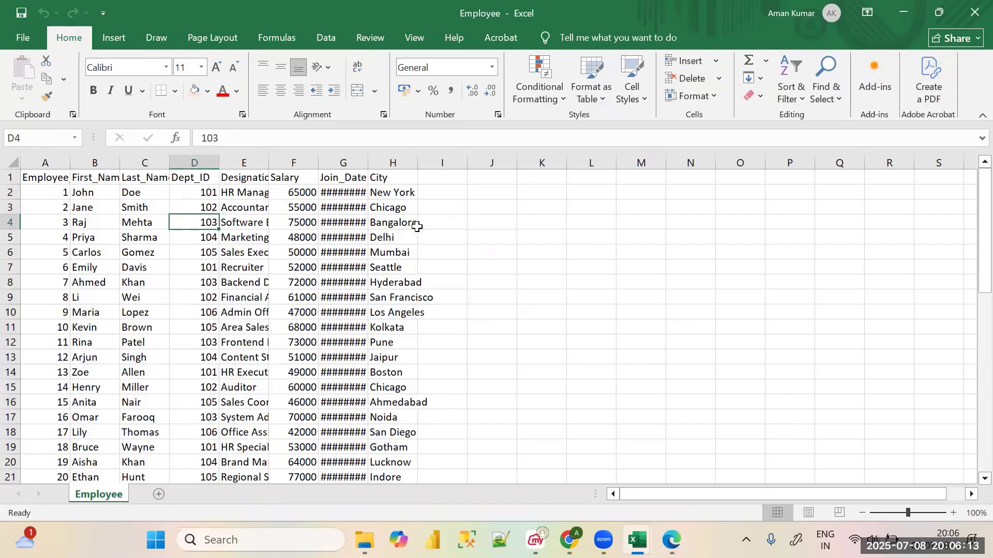
left_click(437, 224)
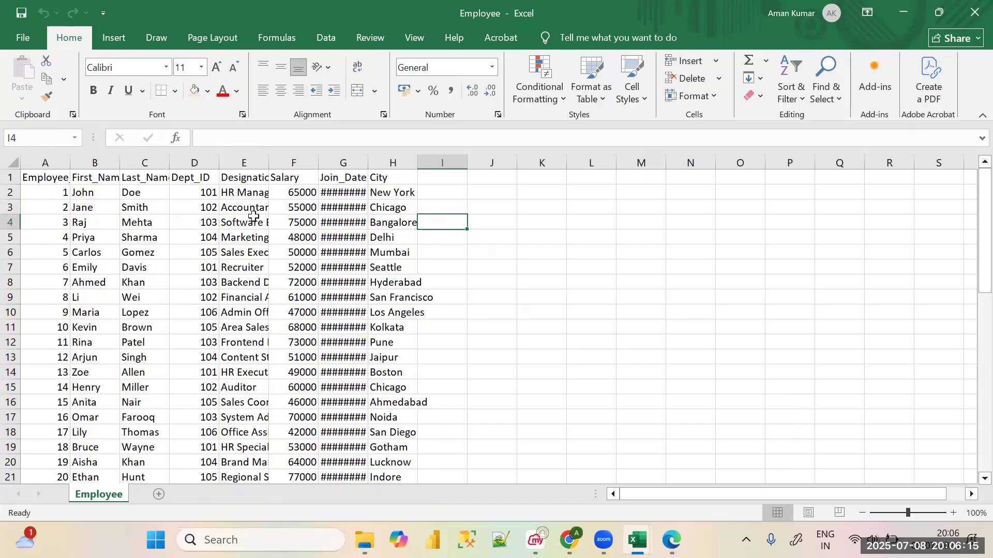
left_click_drag(101, 192, 491, 387)
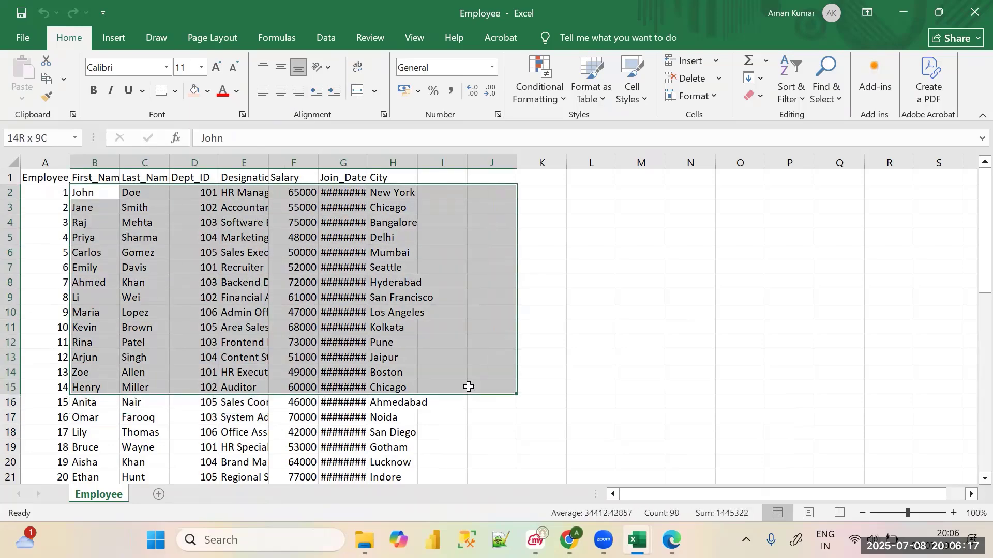
left_click(737, 322)
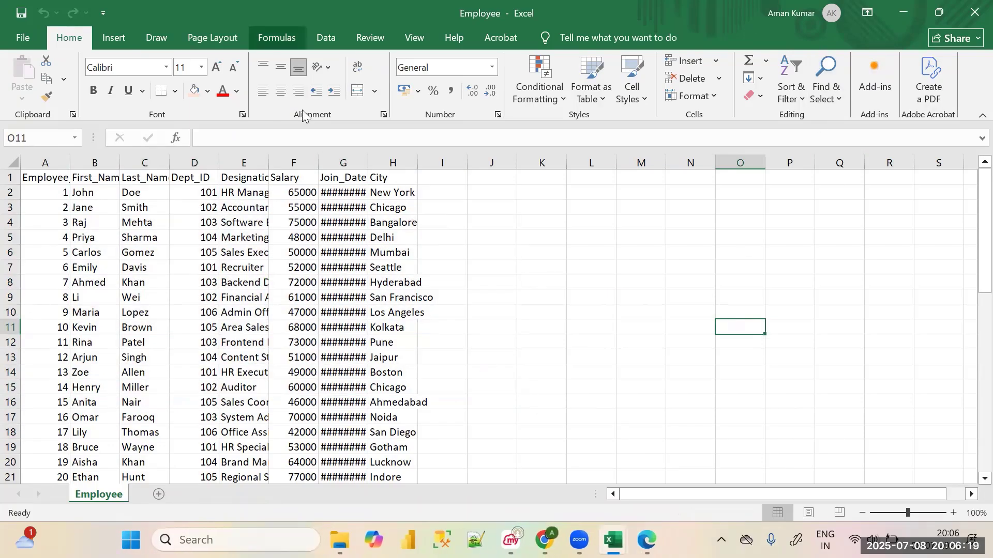
Switch to the Department workbook and examine its Dept_ID, department and Location columns
mouse_move(613, 540)
left_click(522, 455)
key("ctrl+a")
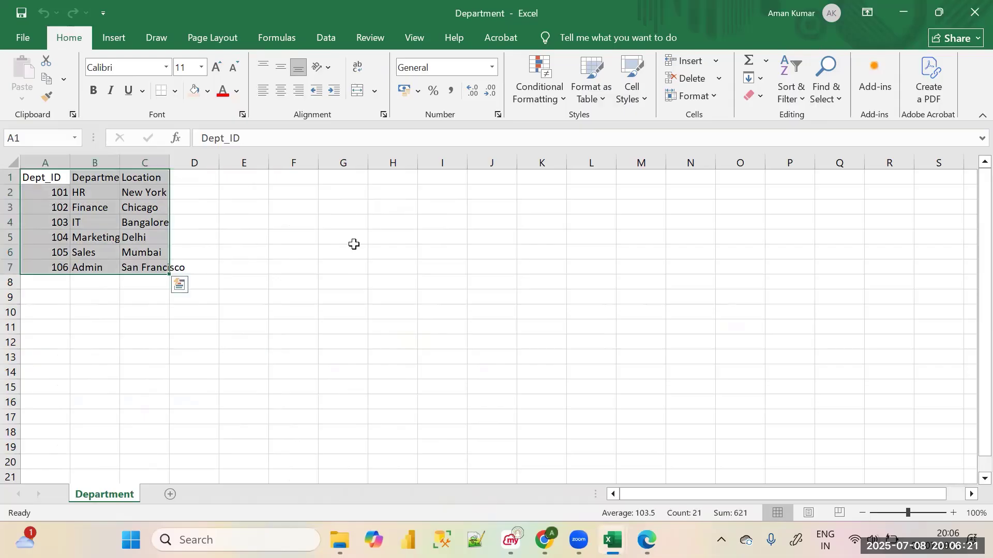
left_click(393, 252)
left_click_drag(63, 177, 409, 388)
left_click(489, 357)
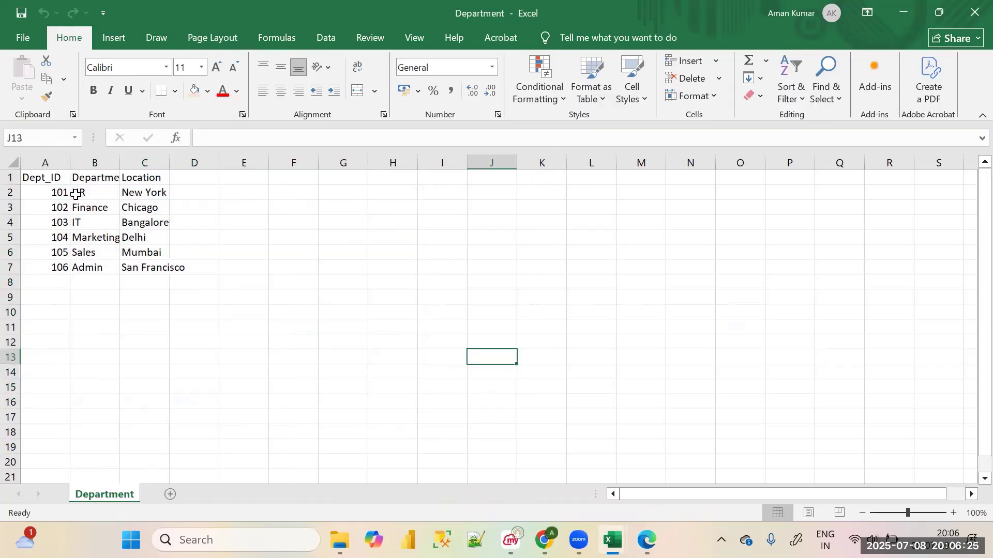
left_click(49, 179)
left_click_drag(121, 180, 450, 336)
left_click(534, 337)
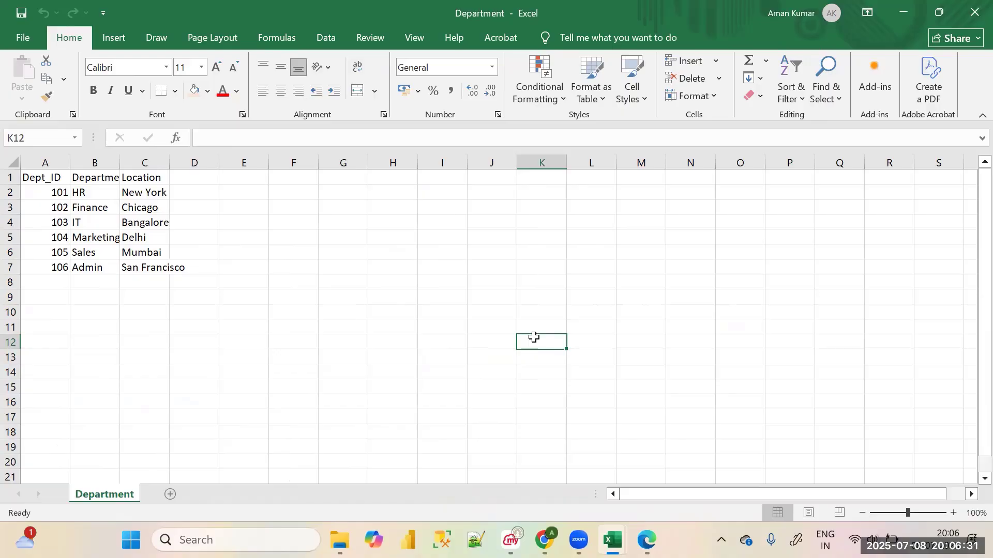
Return to the Employee workbook and review the Designation, Salary, Dept_ID, Join_Date and City headers
mouse_move(613, 540)
left_click(627, 443)
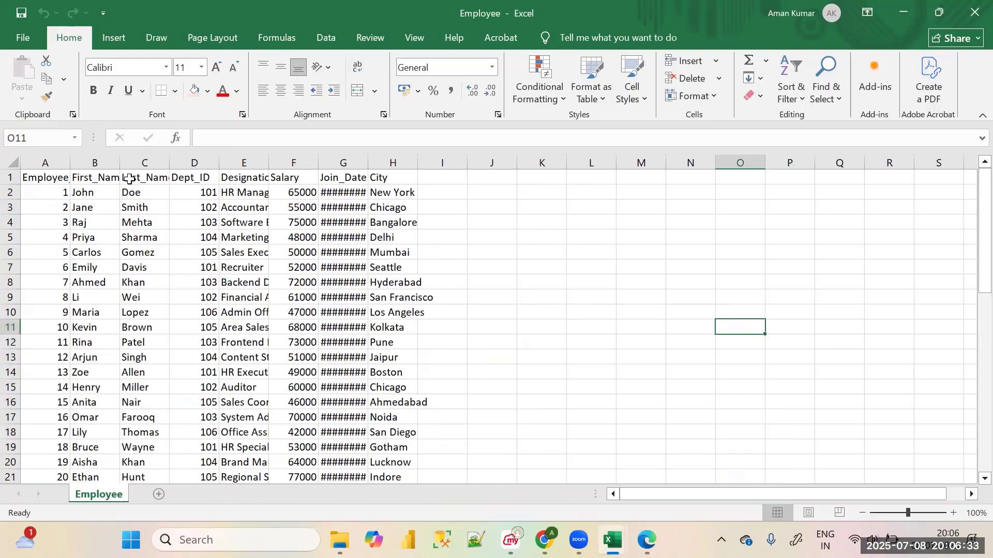
left_click(240, 177)
left_click(293, 178)
left_click(197, 179)
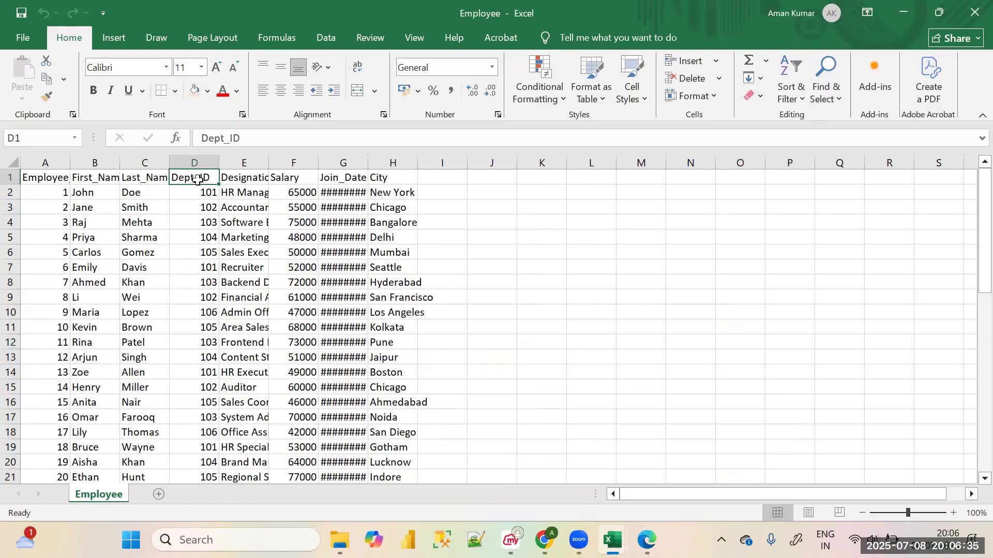
left_click(357, 179)
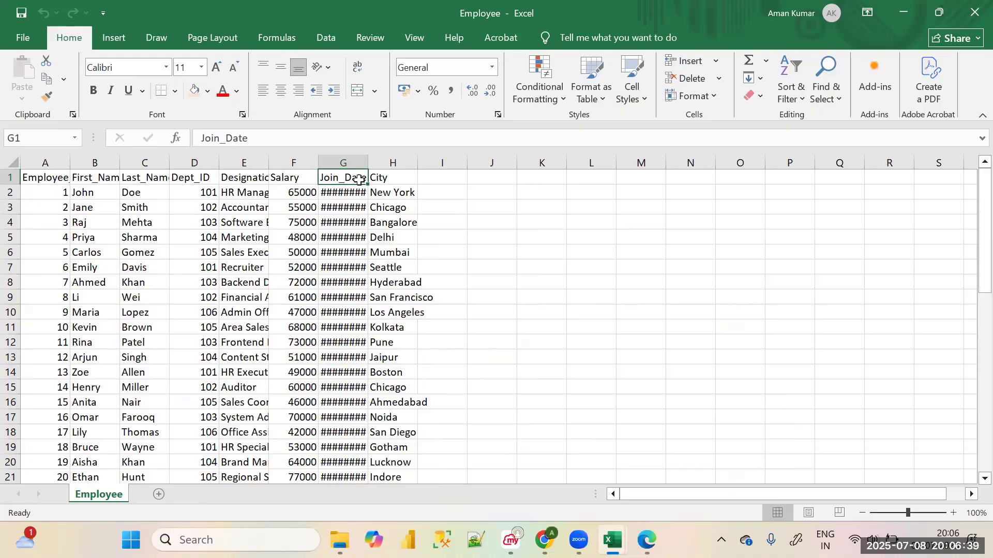
left_click(384, 178)
left_click(494, 196)
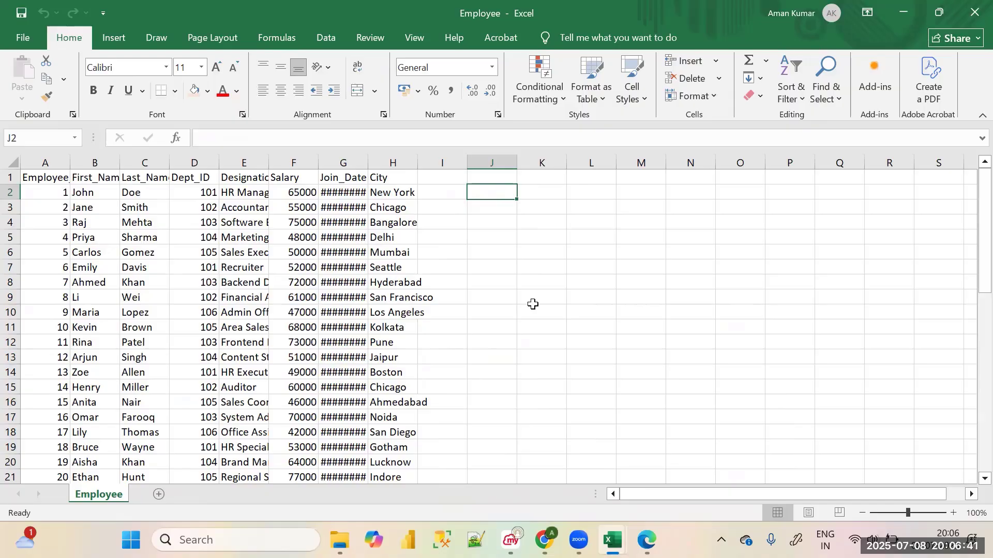
Switch to the Azure portal in the browser and open the list of resource groups
key("alt+Tab")
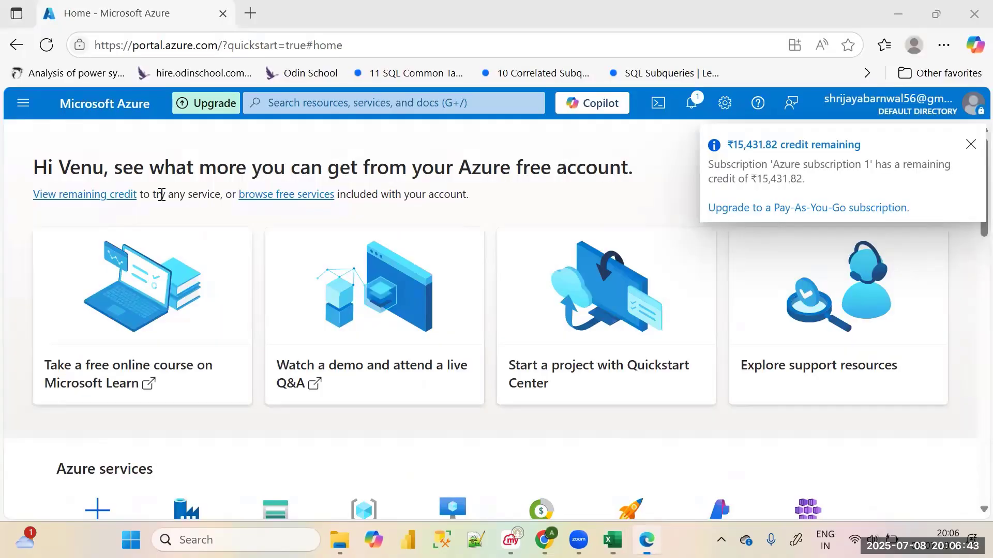
left_click(23, 102)
scroll(93, 313, "down", 2)
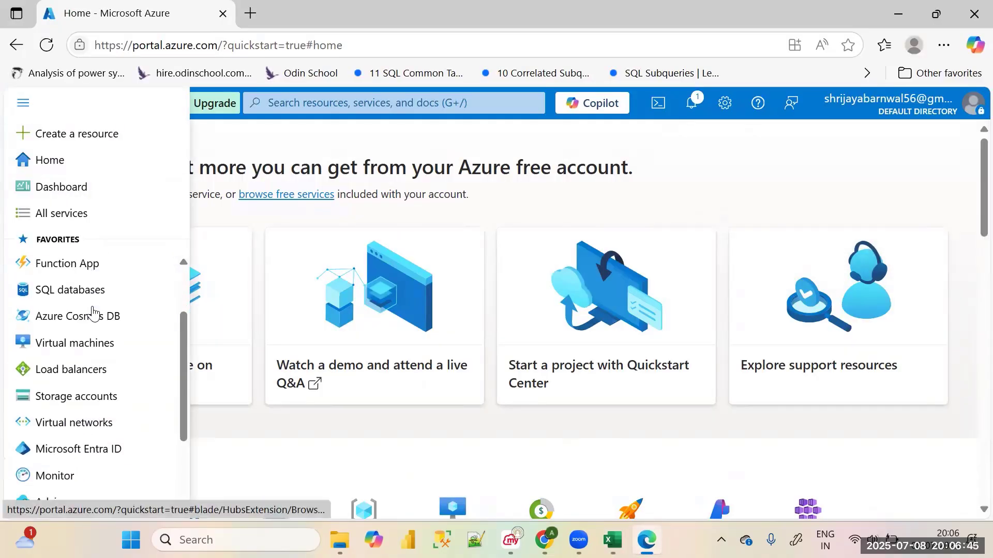
scroll(93, 310, "up", 3)
left_click(95, 293)
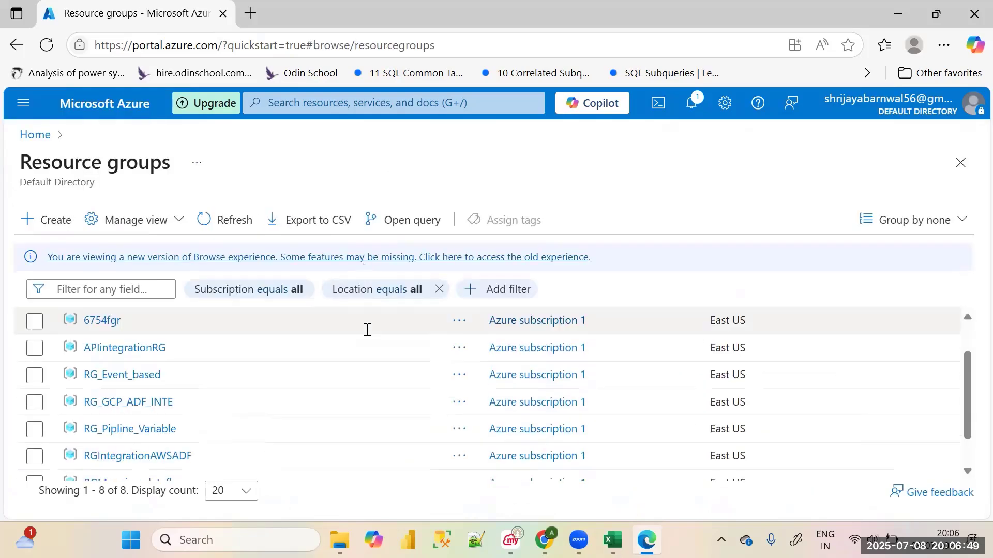
scroll(306, 391, "down", 1)
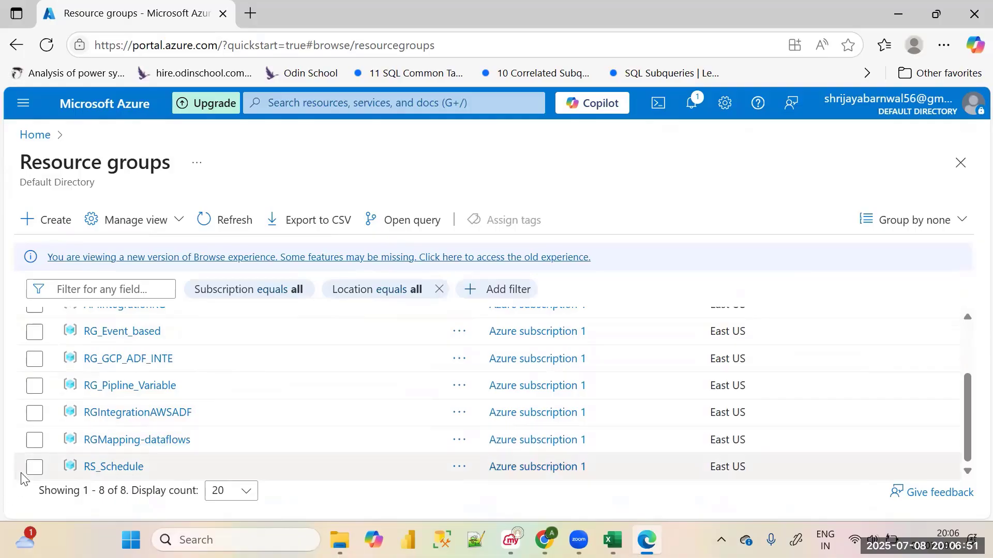
left_click(34, 440)
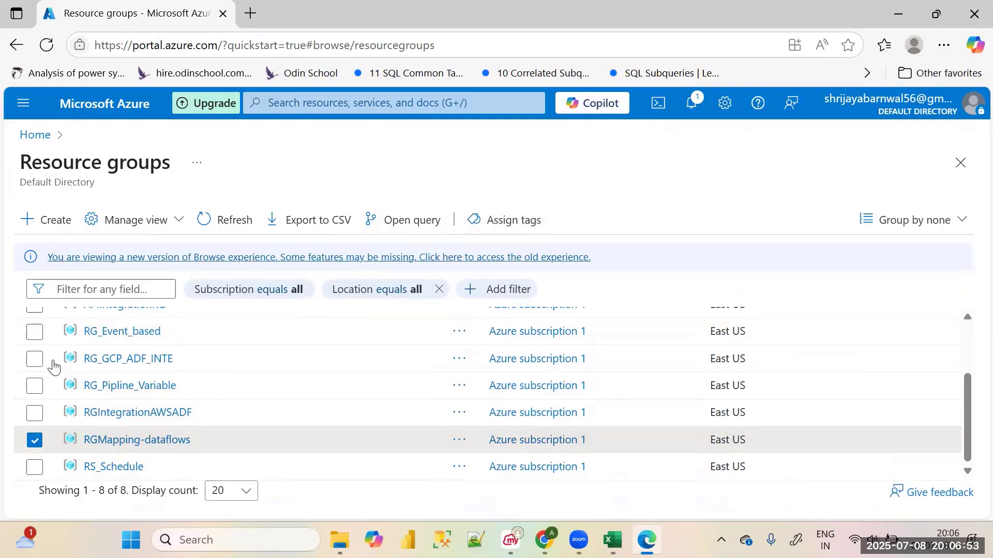
left_click(32, 416)
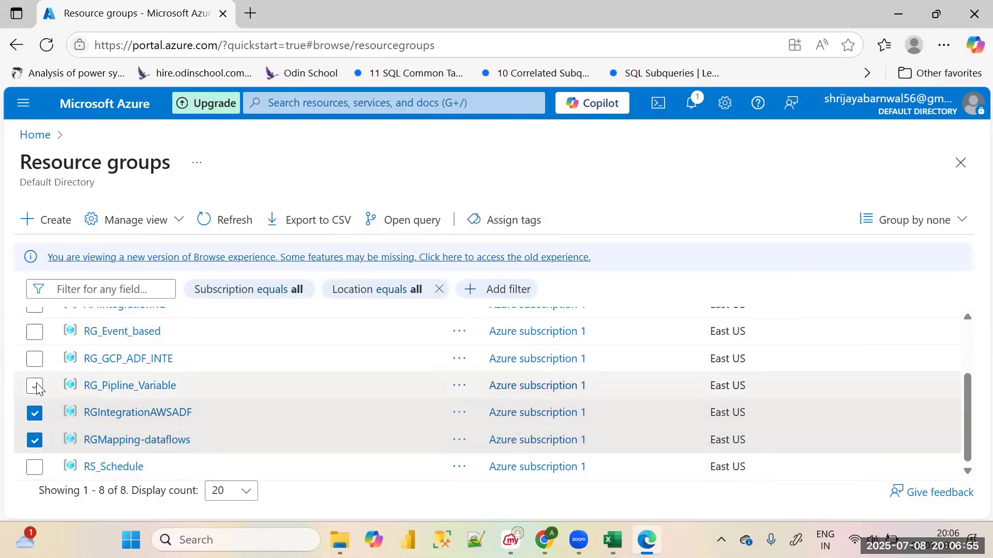
left_click(35, 387)
left_click(35, 441)
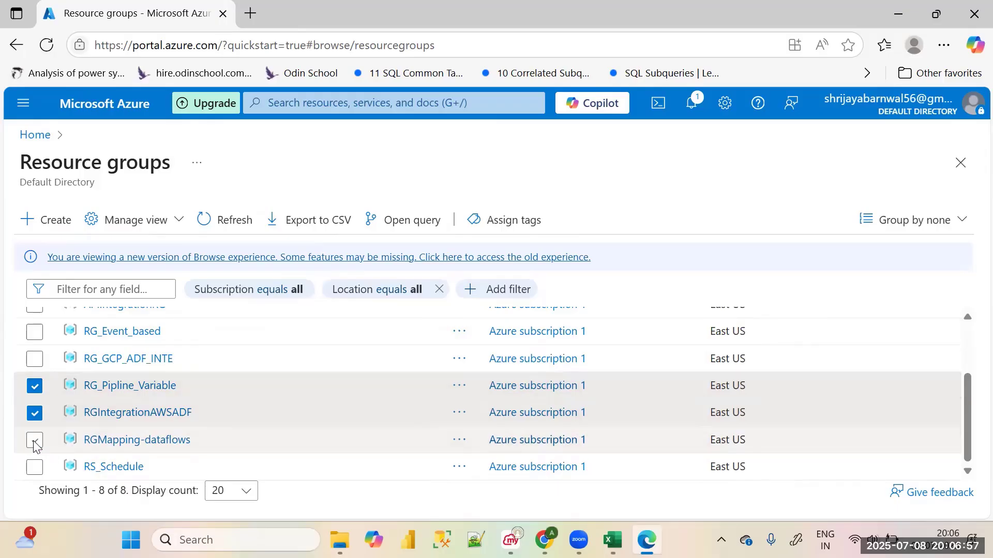
left_click(34, 412)
left_click(34, 387)
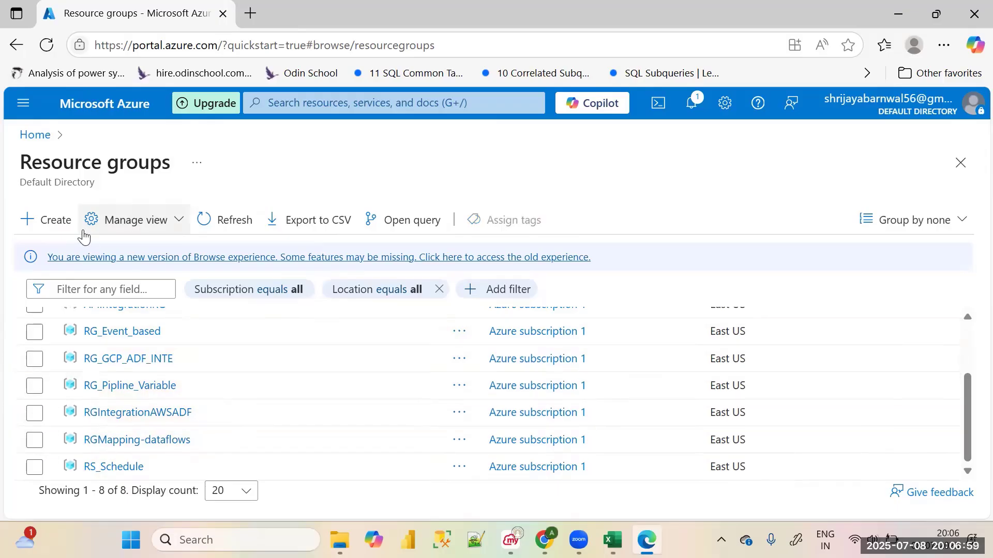
Start a new resource group and name it RG_Join_Trnsfrmtion
left_click(51, 227)
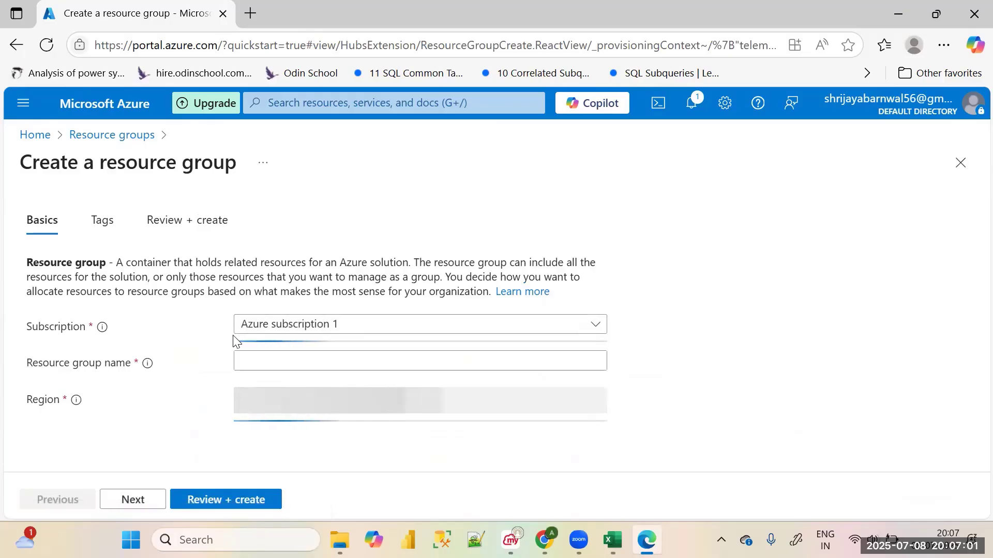
left_click(316, 357)
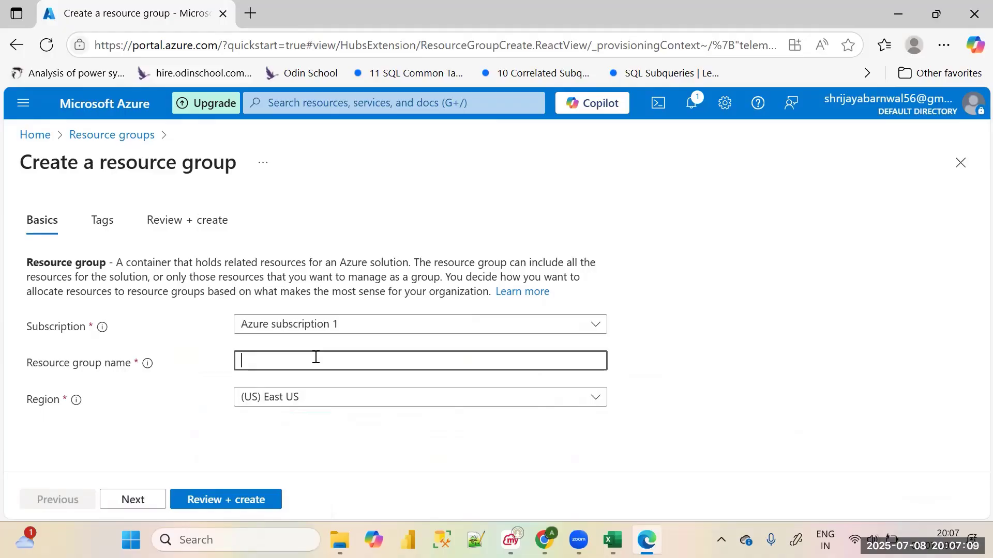
type("RG_")
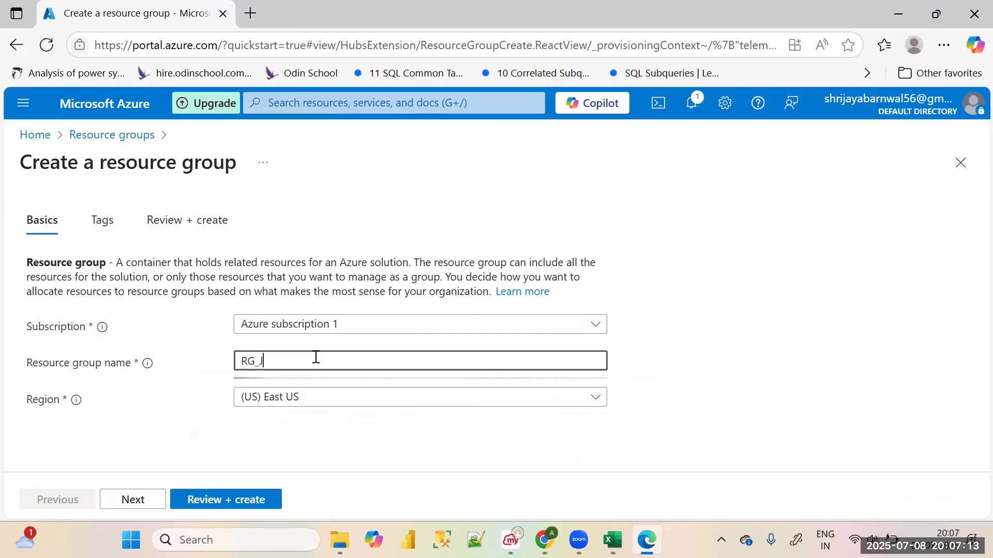
type("Joing")
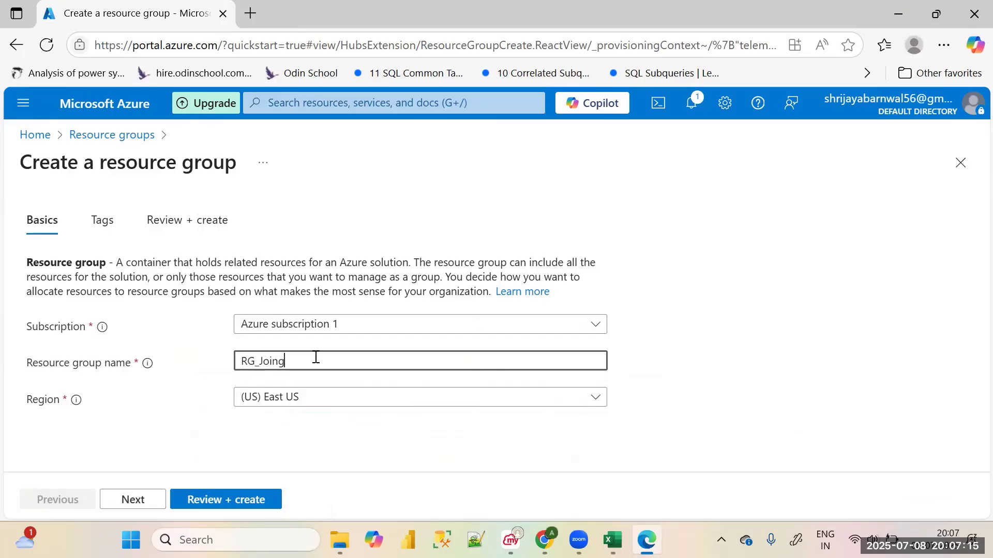
key("BackSpace")
type("_Tr")
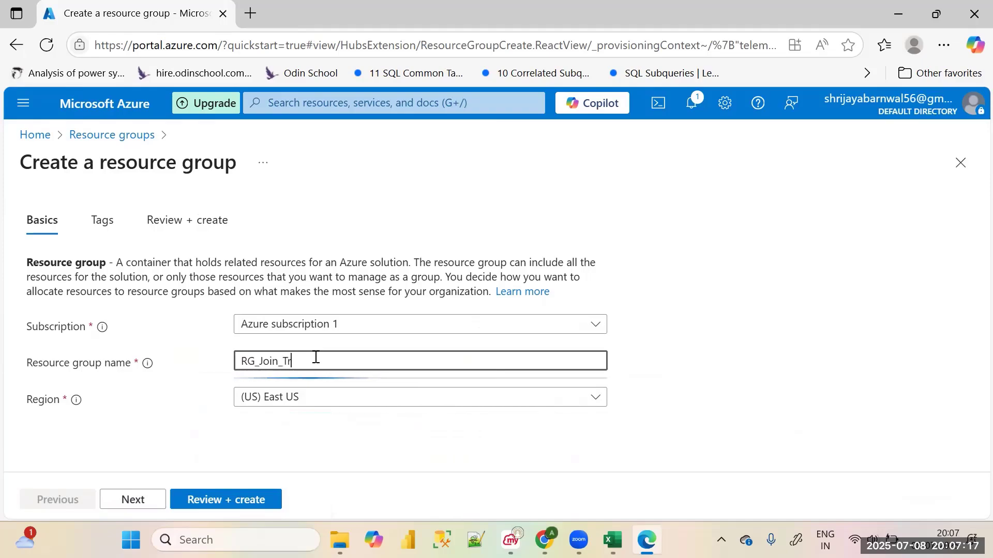
type("nsfrmt")
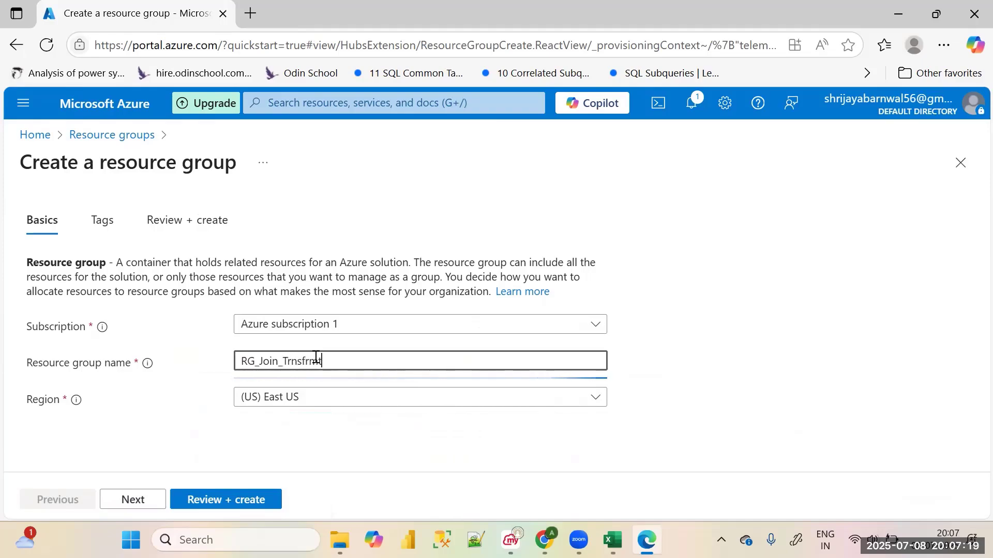
type("ion")
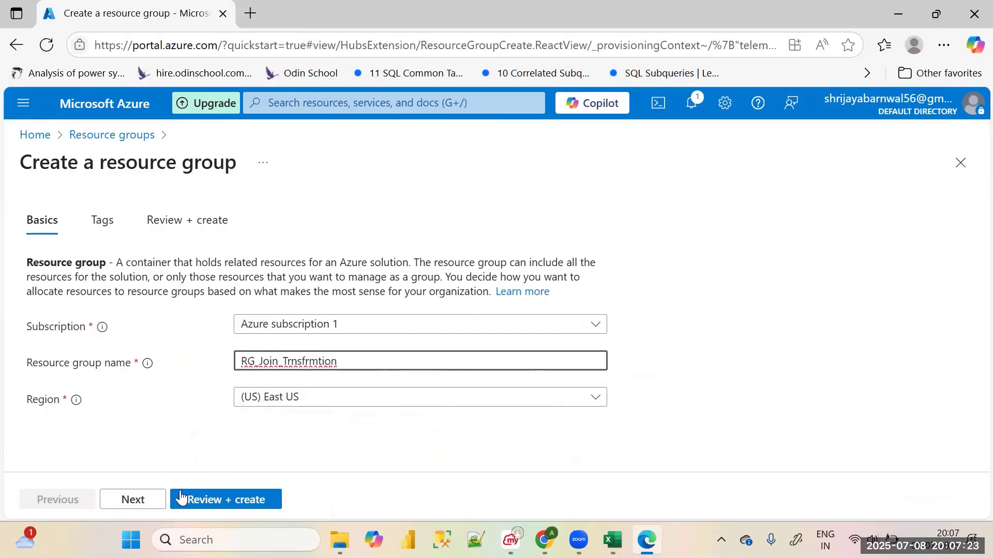
Create the resource group without any tags and check the resource groups list for it
left_click(135, 504)
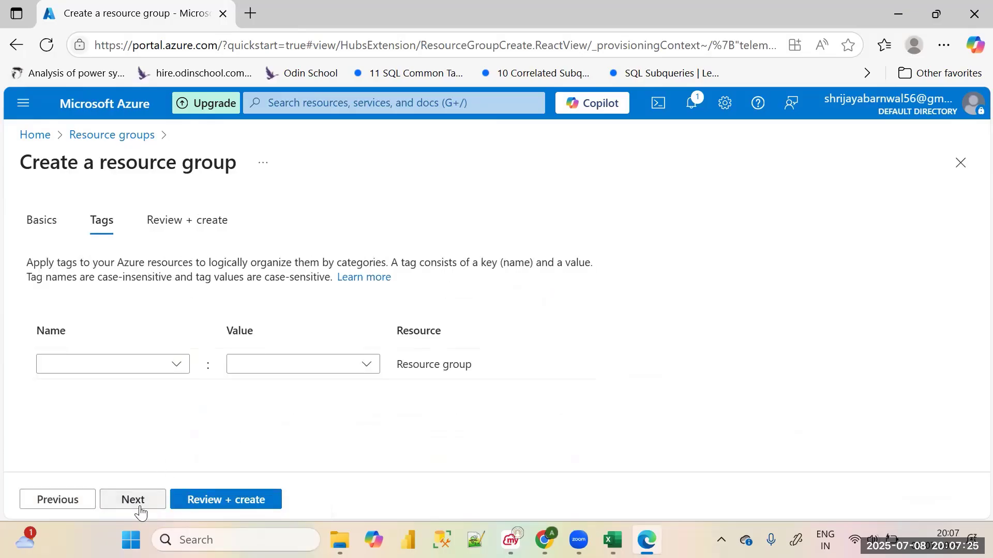
left_click(150, 505)
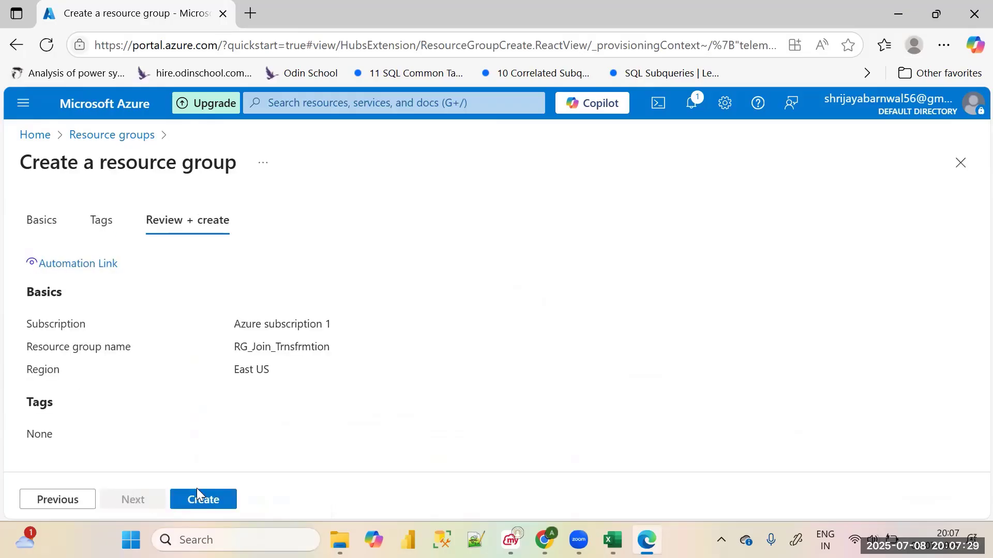
left_click(227, 499)
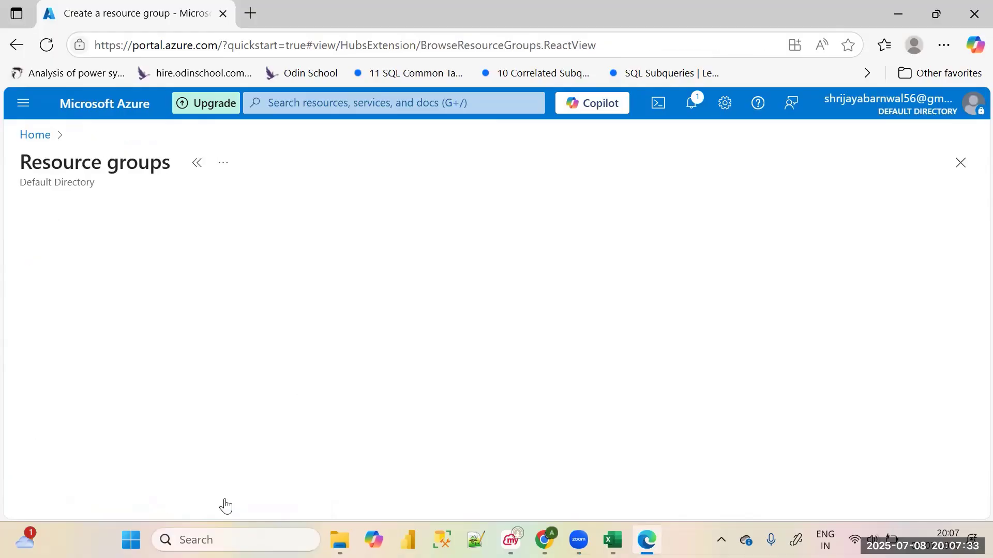
scroll(217, 408, "down", 3)
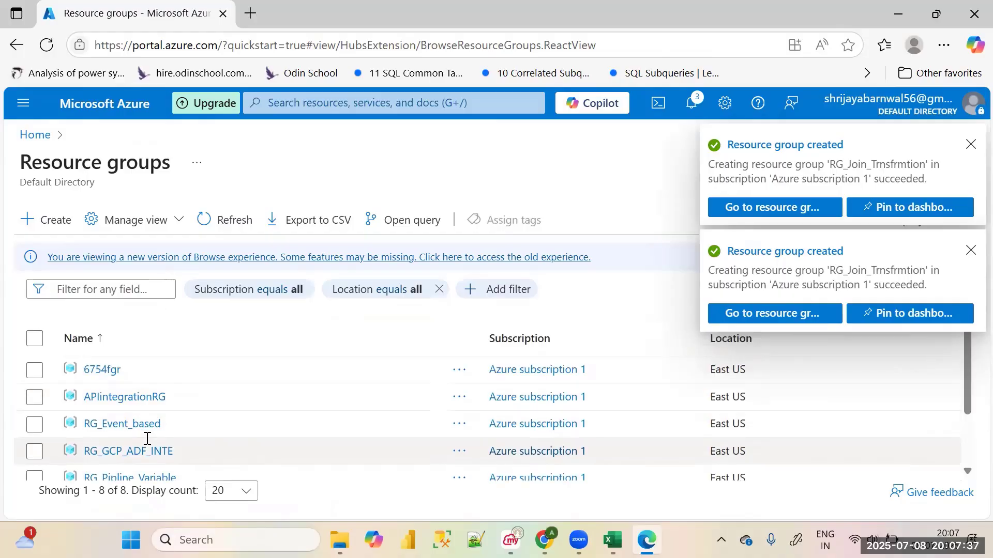
scroll(145, 439, "down", 3)
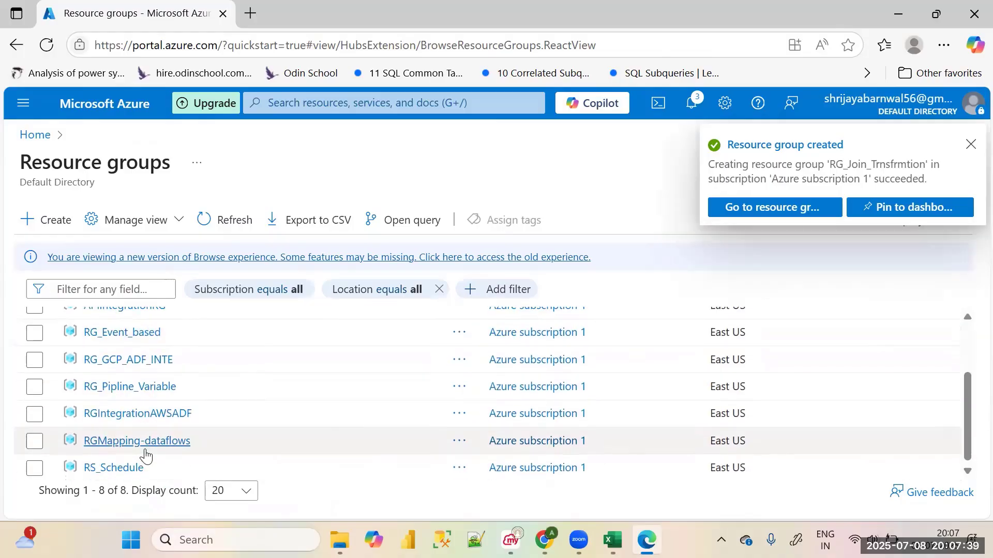
scroll(146, 451, "up", 3)
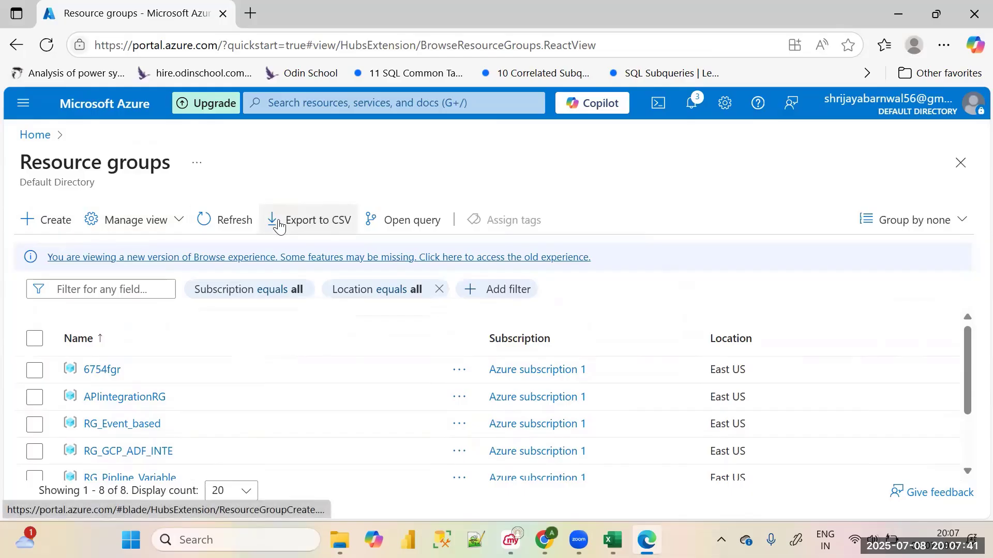
Refresh the resource groups list until RG_Join_Trnsfrmtion is listed and open that resource group
left_click(206, 221)
scroll(191, 410, "down", 3)
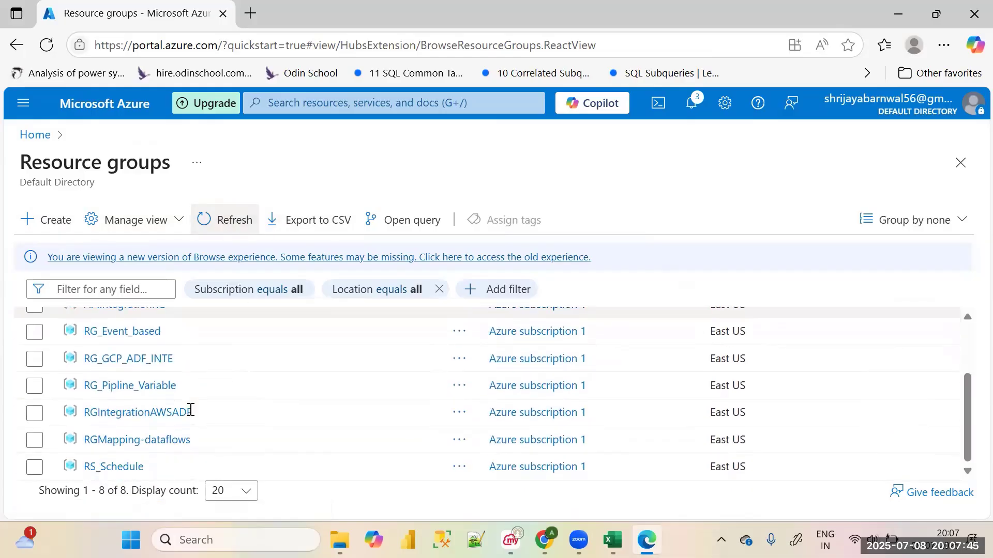
scroll(191, 410, "up", 3)
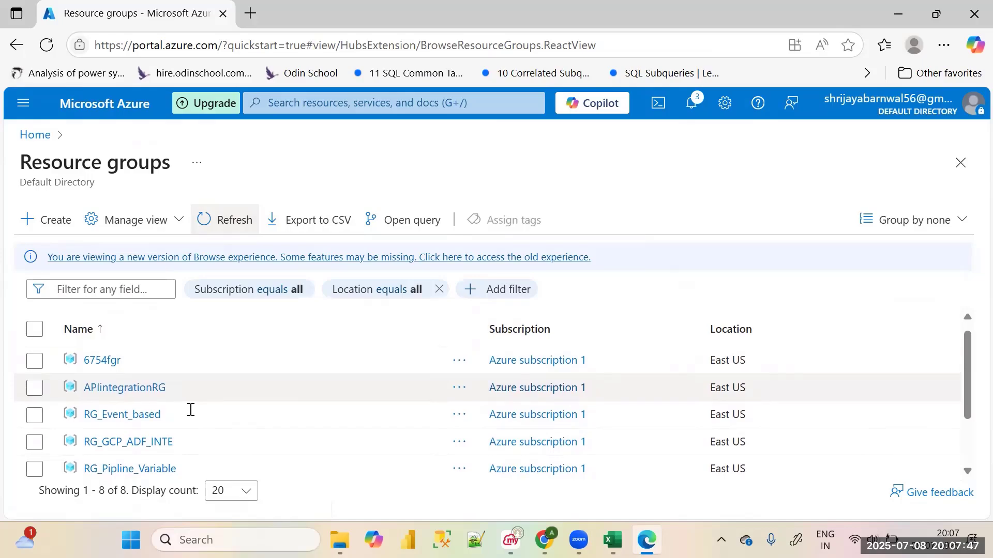
scroll(190, 410, "down", 3)
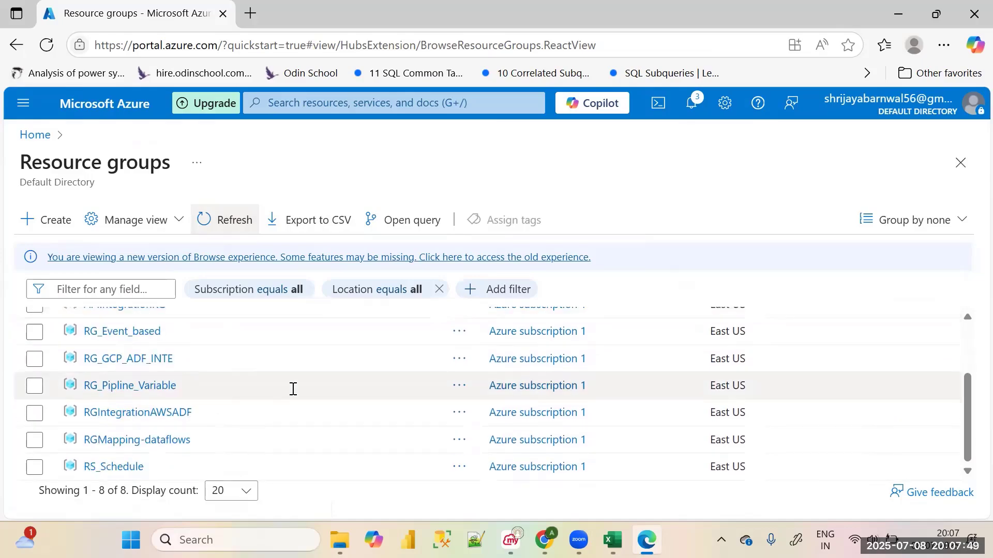
scroll(292, 392, "up", 3)
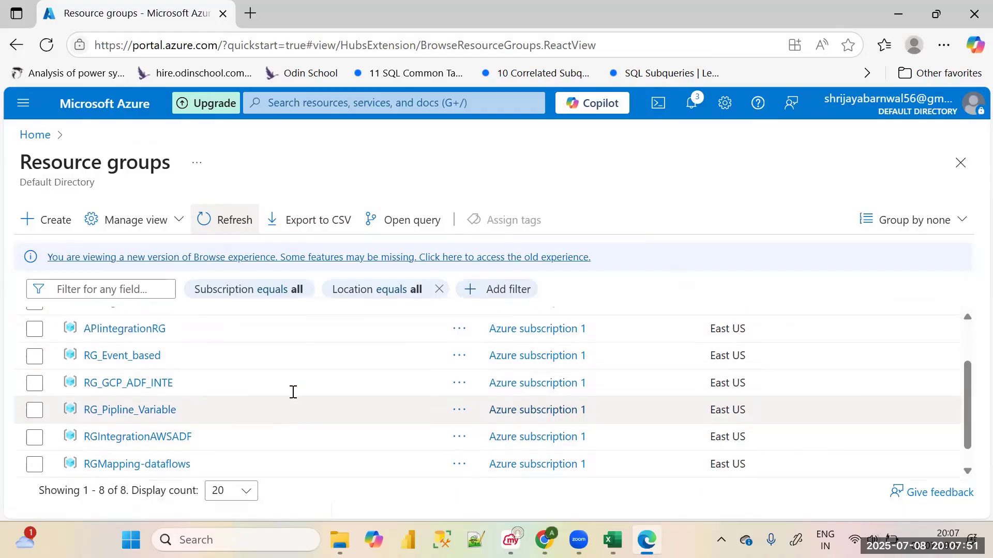
left_click(249, 223)
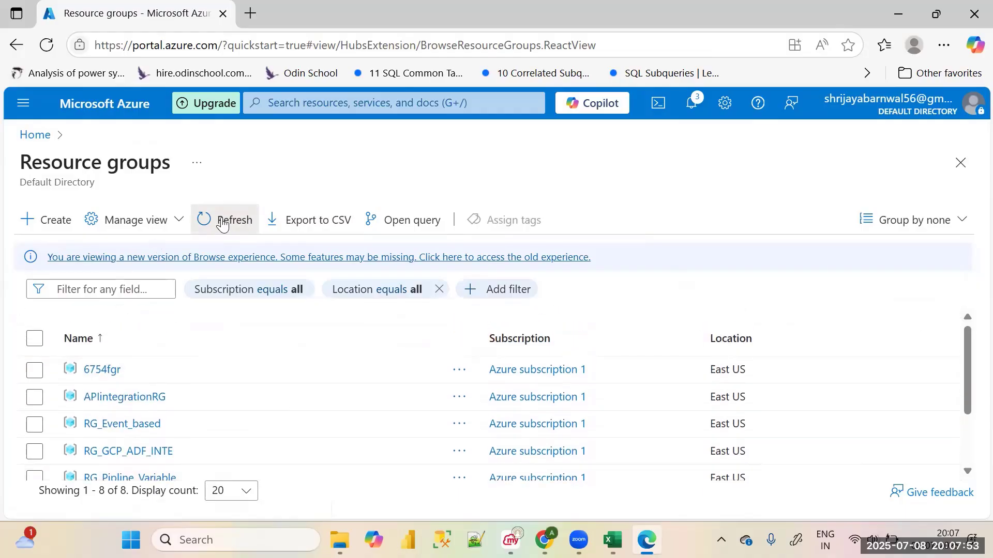
scroll(223, 420, "down", 3)
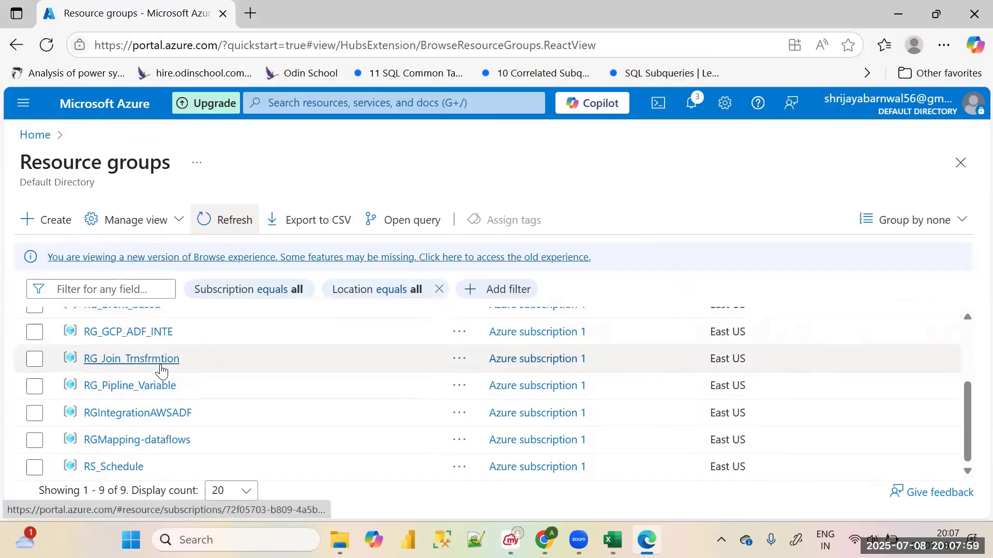
left_click(146, 361)
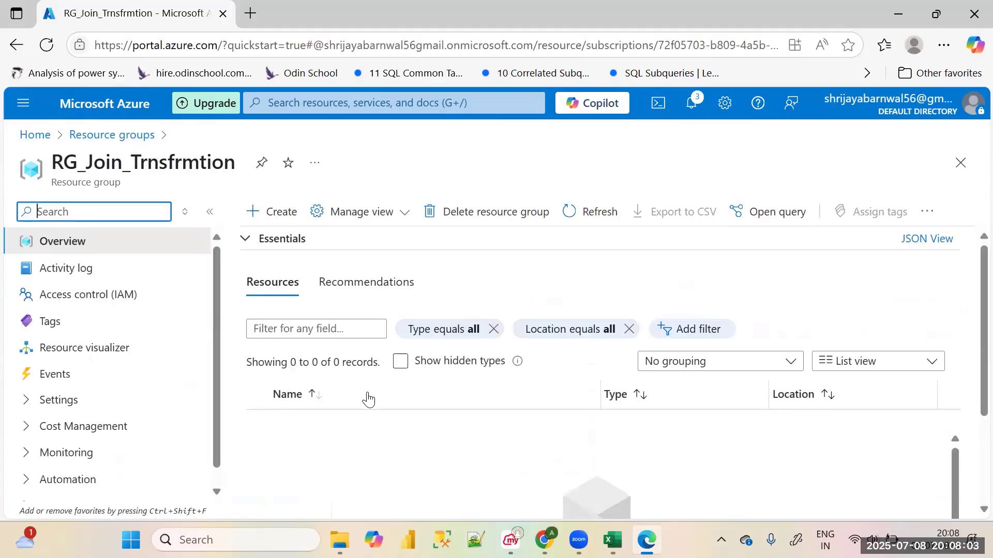
Open the portal home page in two additional browser tabs, keeping the RG_Join_Trnsfrmtion page open
right_click(35, 134)
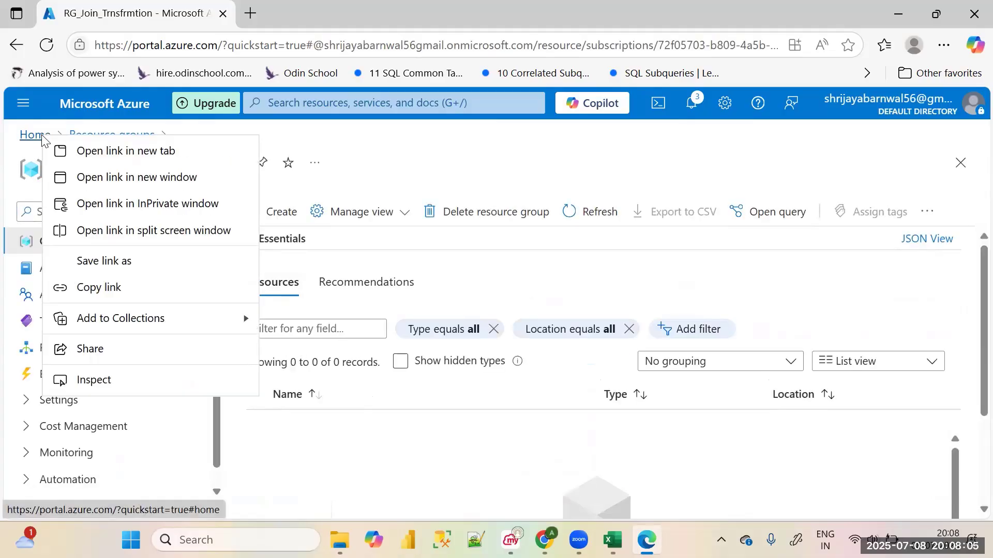
left_click(110, 150)
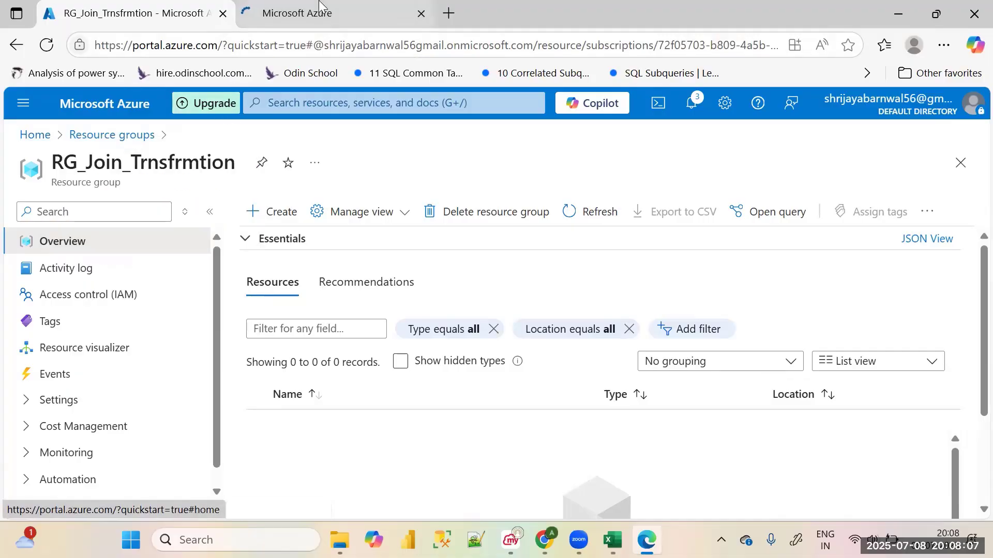
left_click(308, 10)
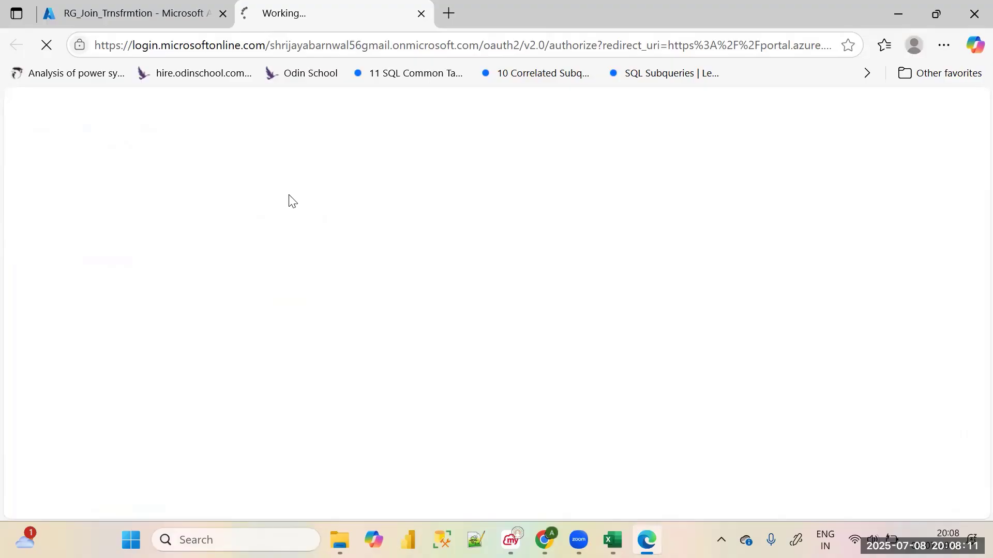
left_click(134, 11)
right_click(36, 135)
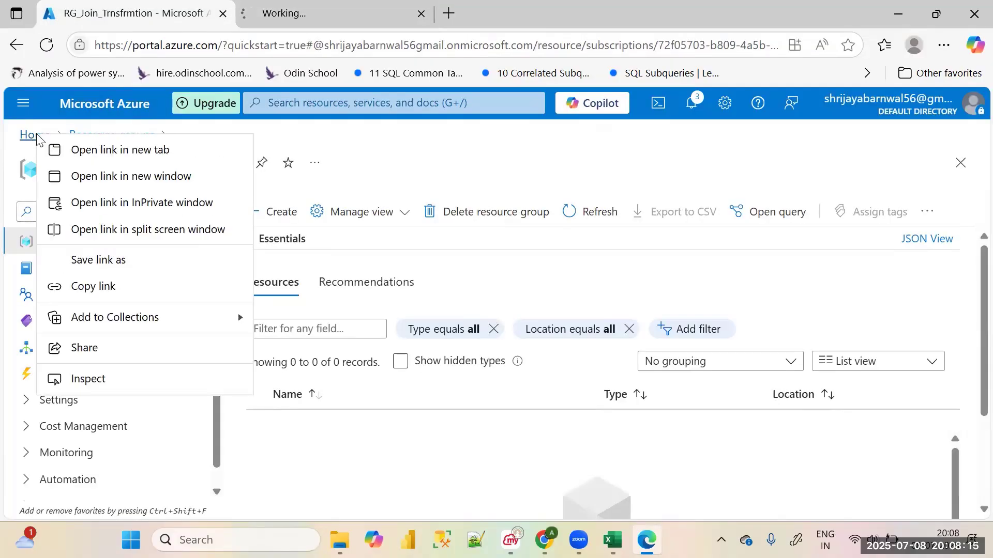
left_click(111, 151)
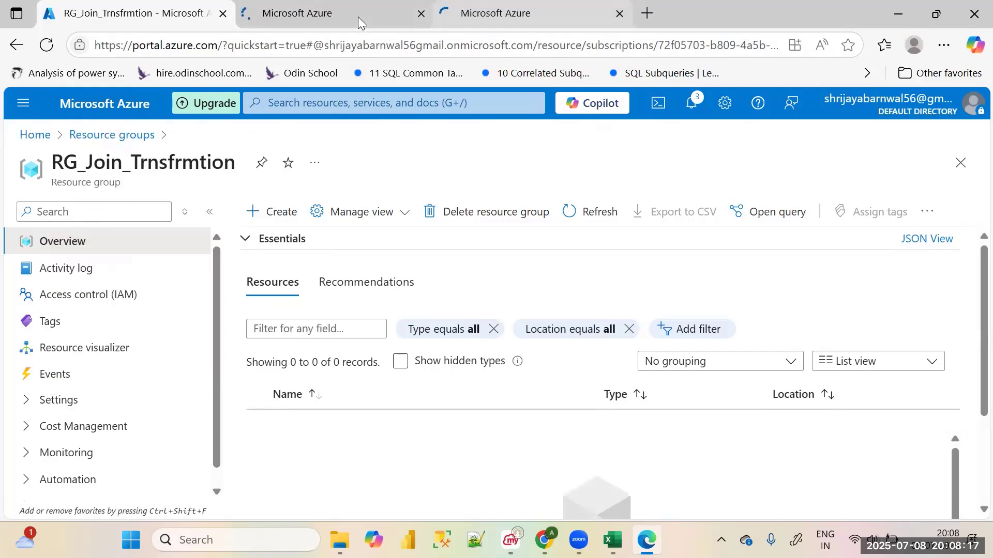
Switch to the first new portal home tab and open the list of storage accounts
left_click(316, 15)
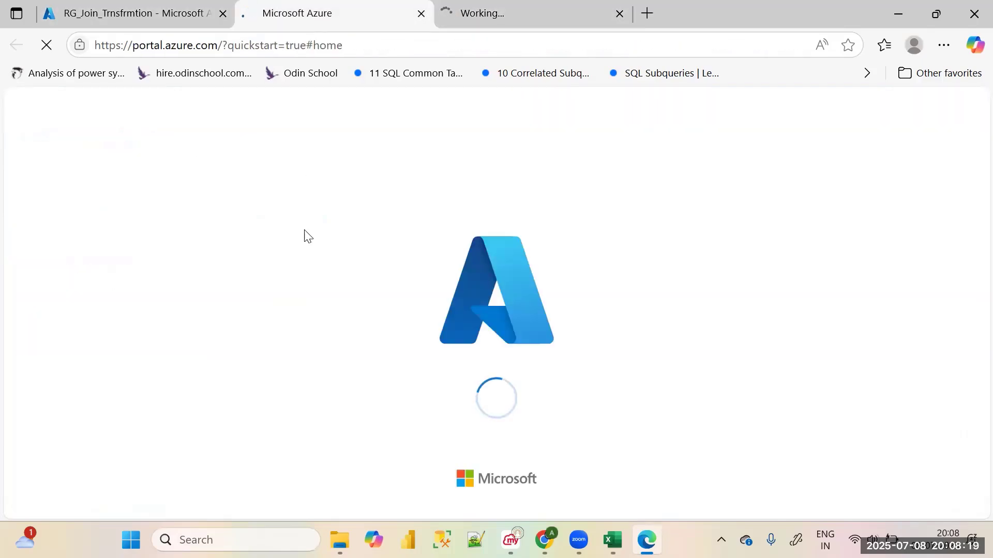
scroll(257, 301, "down", 6)
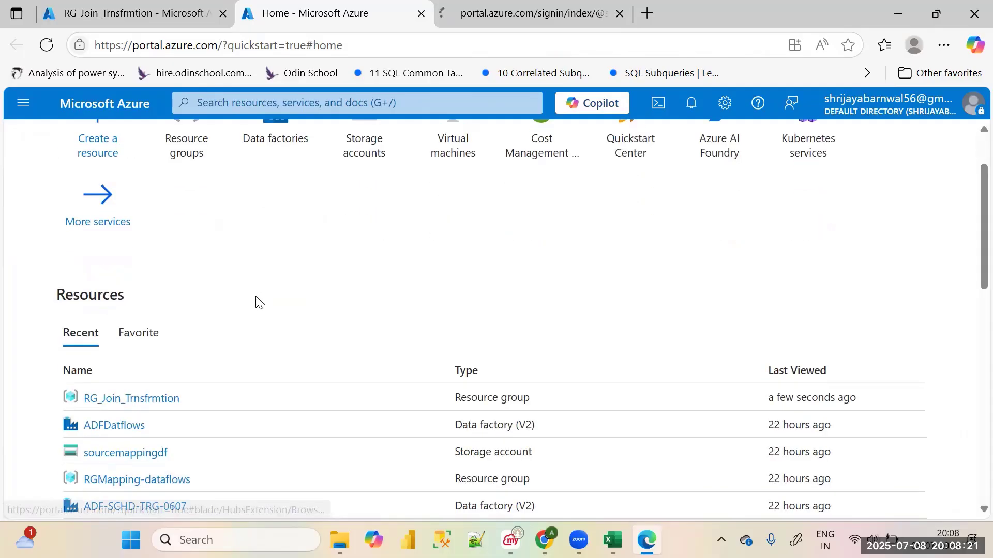
scroll(258, 302, "up", 6)
scroll(257, 306, "up", 3)
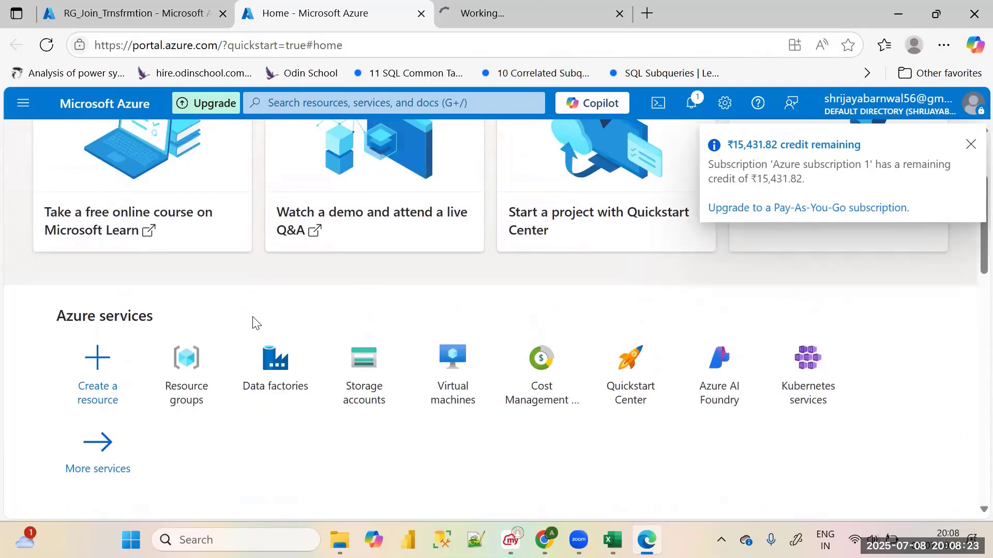
left_click(365, 393)
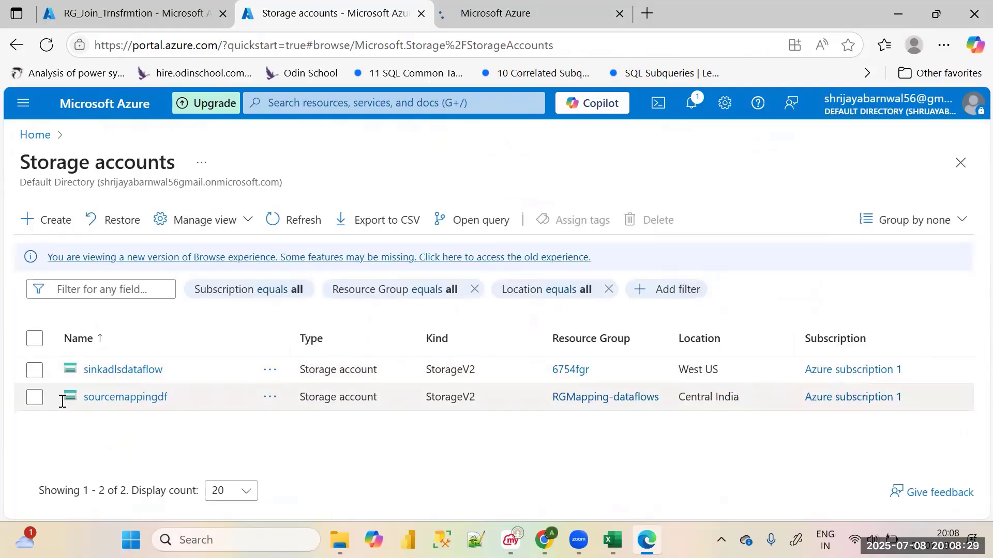
Delete the existing storage accounts sinkadlsdataflow and sourcemappingdf, confirming the permanent deletion with "delete"
left_click(35, 398)
left_click(35, 369)
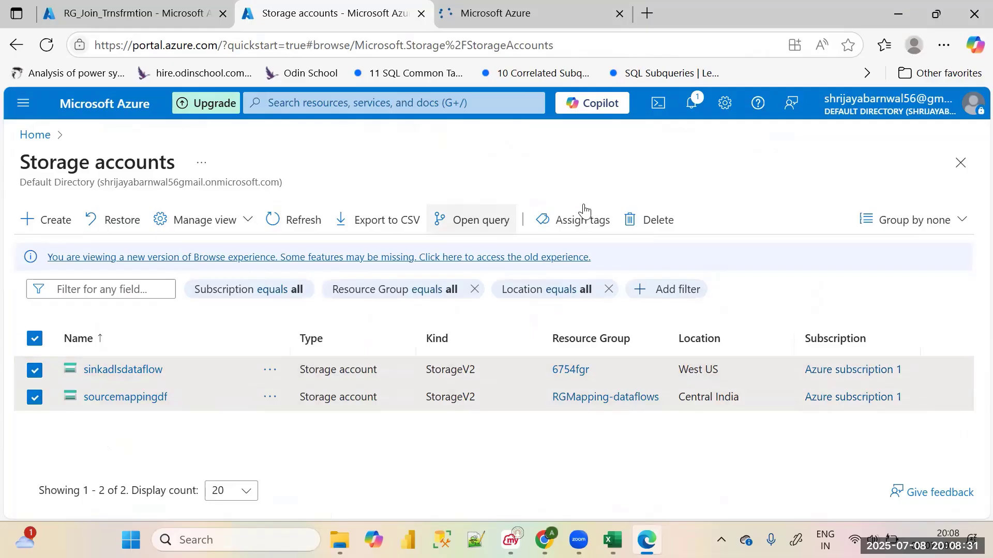
left_click(655, 223)
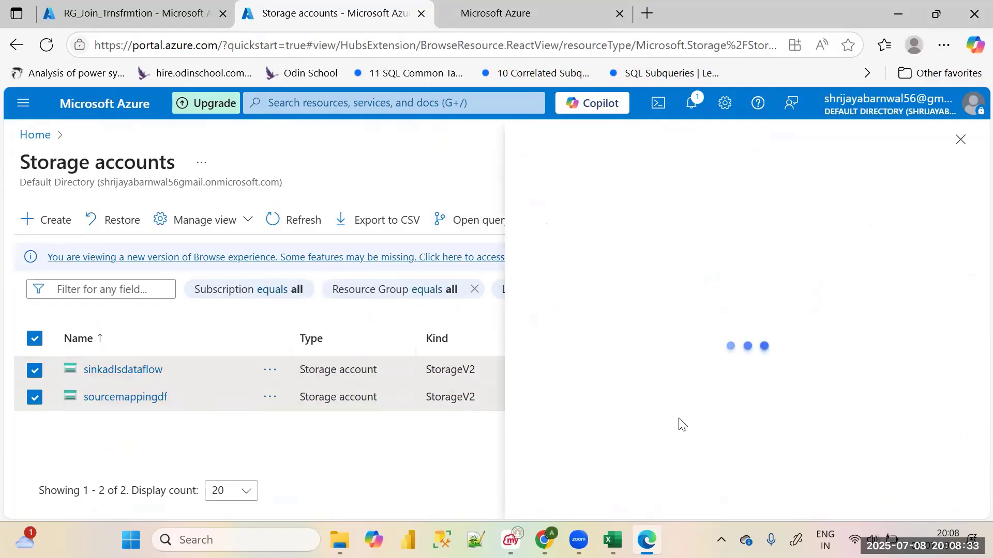
left_click(643, 448)
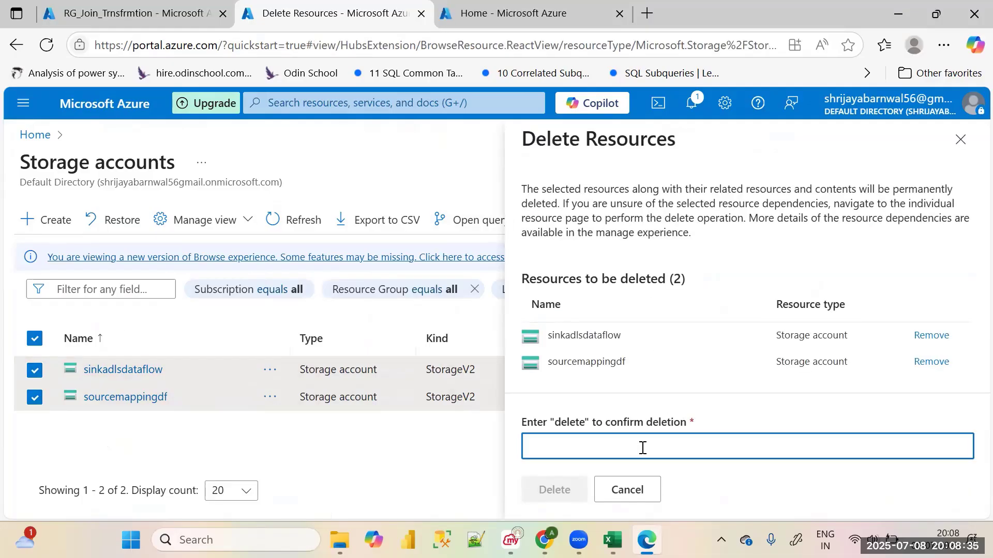
type("delete")
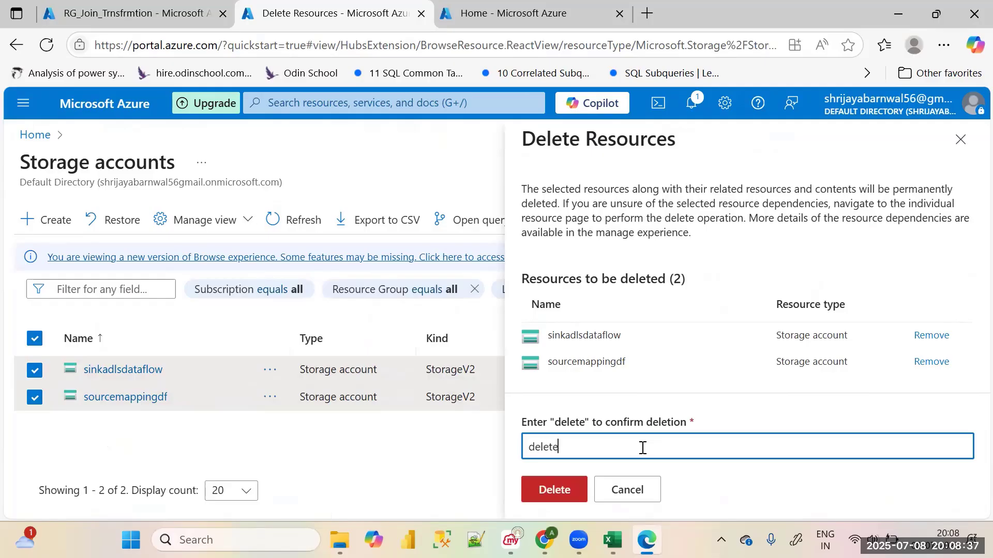
left_click(565, 489)
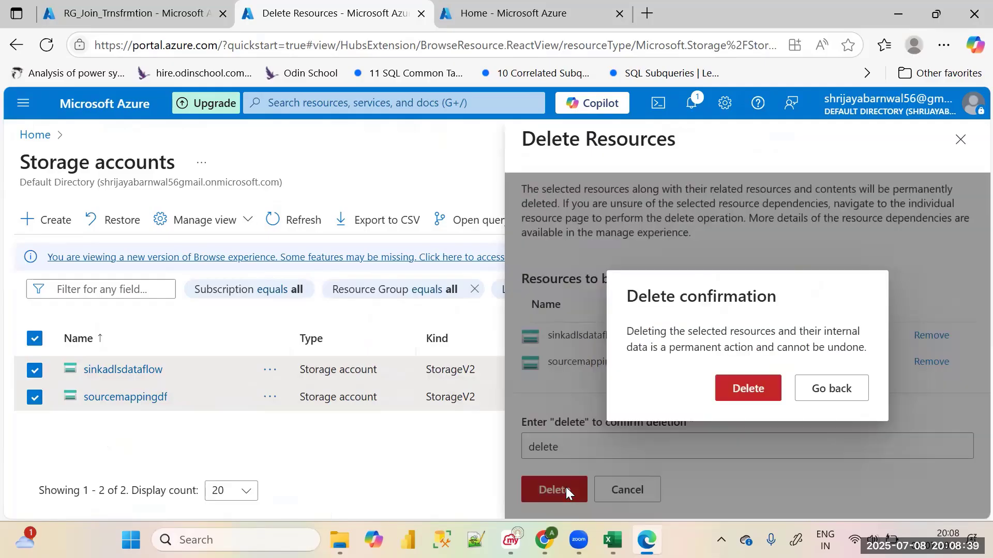
left_click(760, 389)
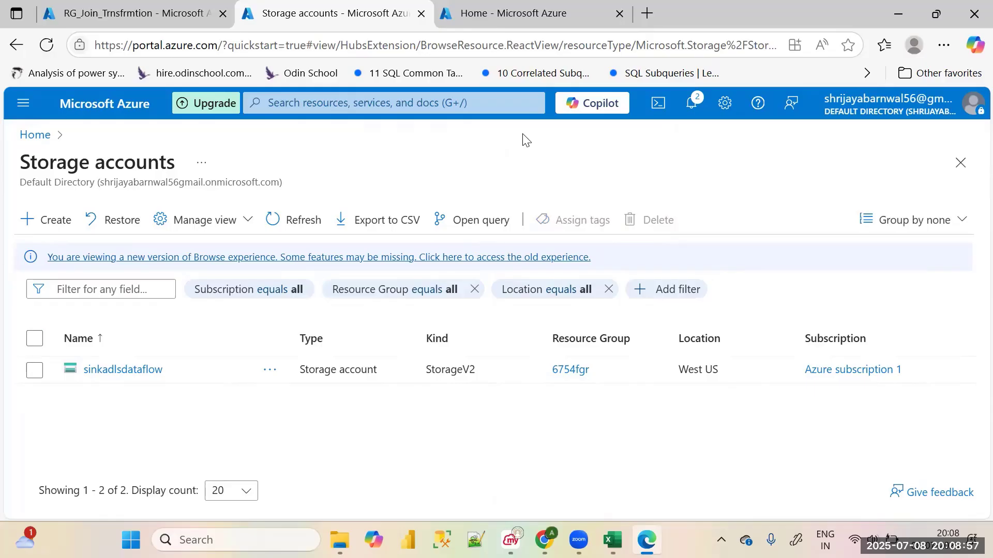
Start a new storage account and assign it to the resource group RG_Join_Trnsfrmtion
left_click(45, 220)
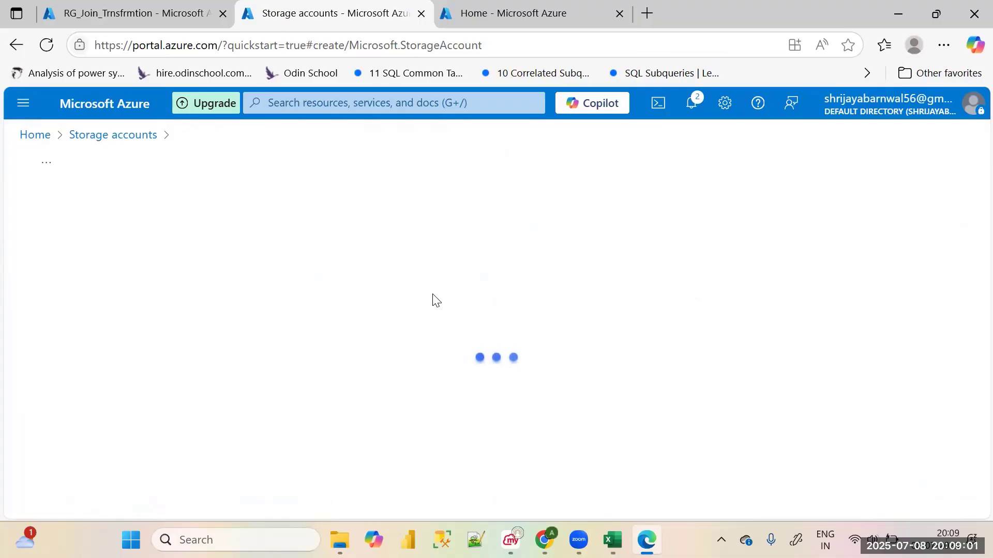
scroll(339, 356, "down", 3)
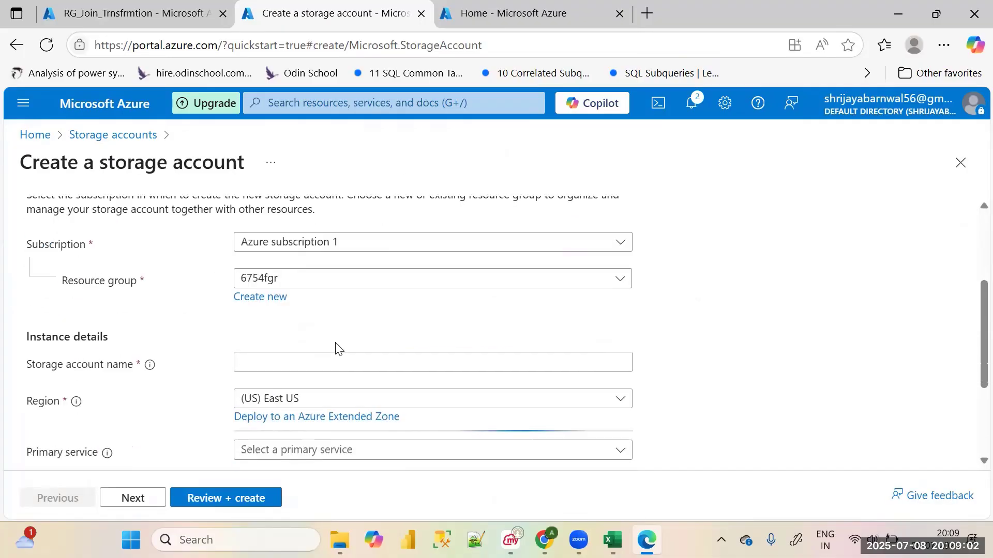
left_click(349, 283)
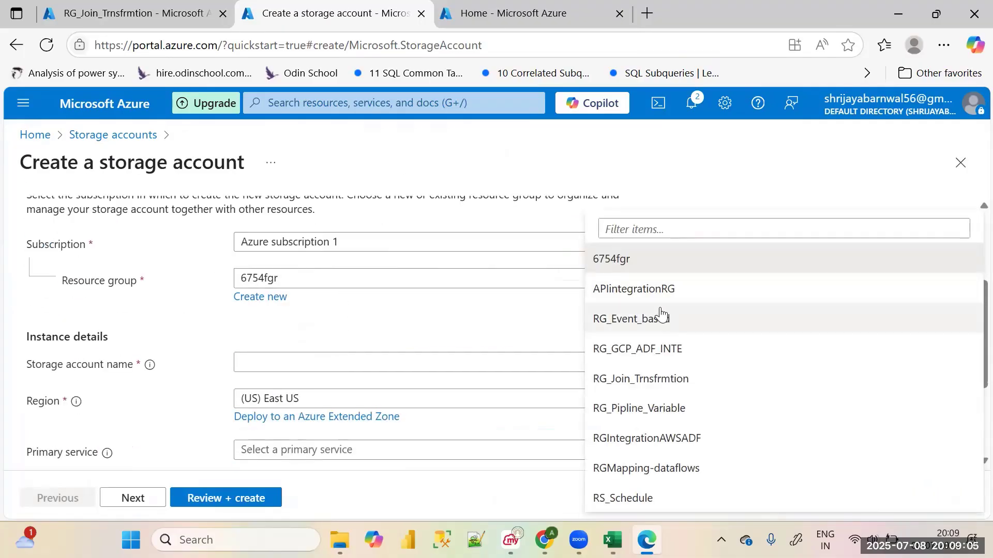
left_click(649, 380)
Name the new storage account sorcejointrnsfmtn
left_click(379, 361)
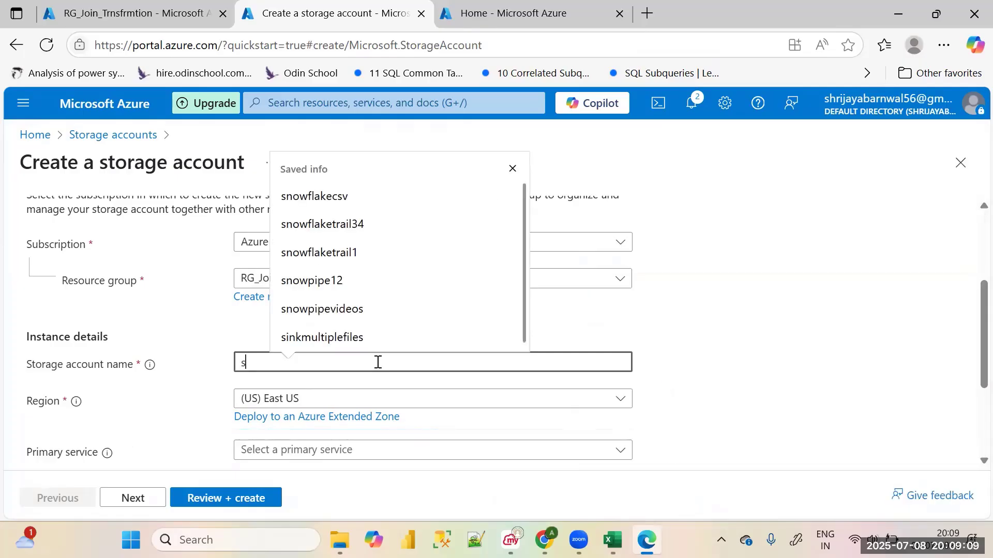
type("sorce")
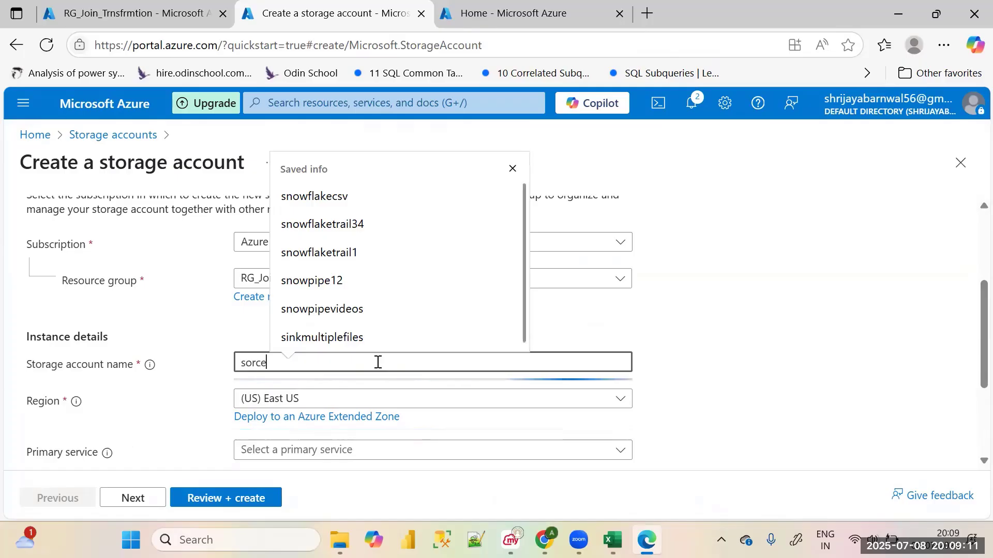
type("joint")
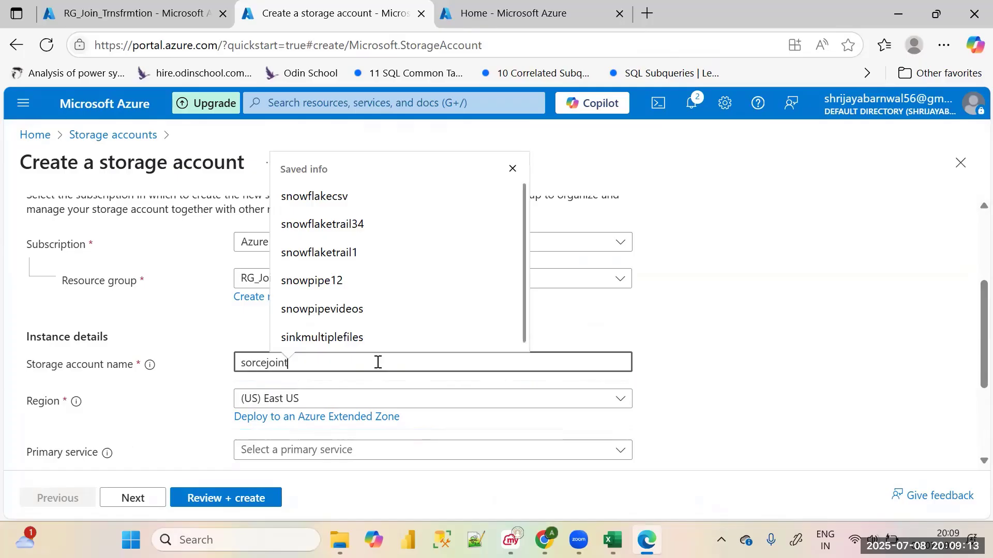
type("rts")
key("BackSpace")
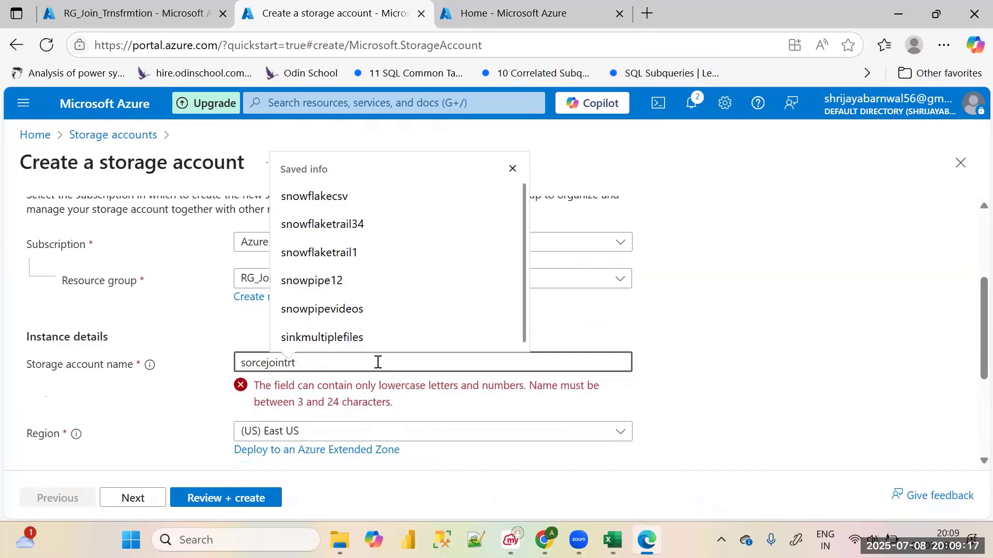
key("BackSpace")
type("ns")
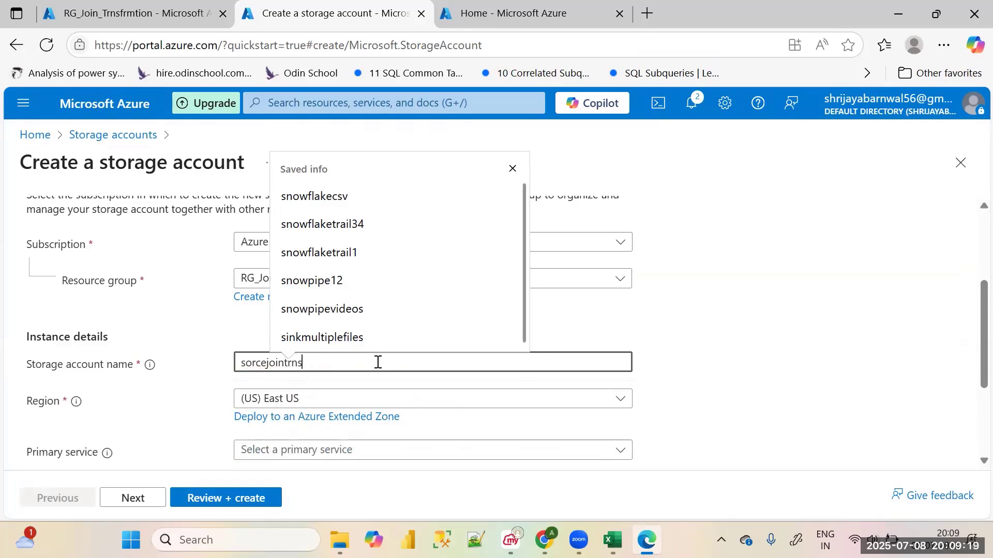
type("fmt")
type("n")
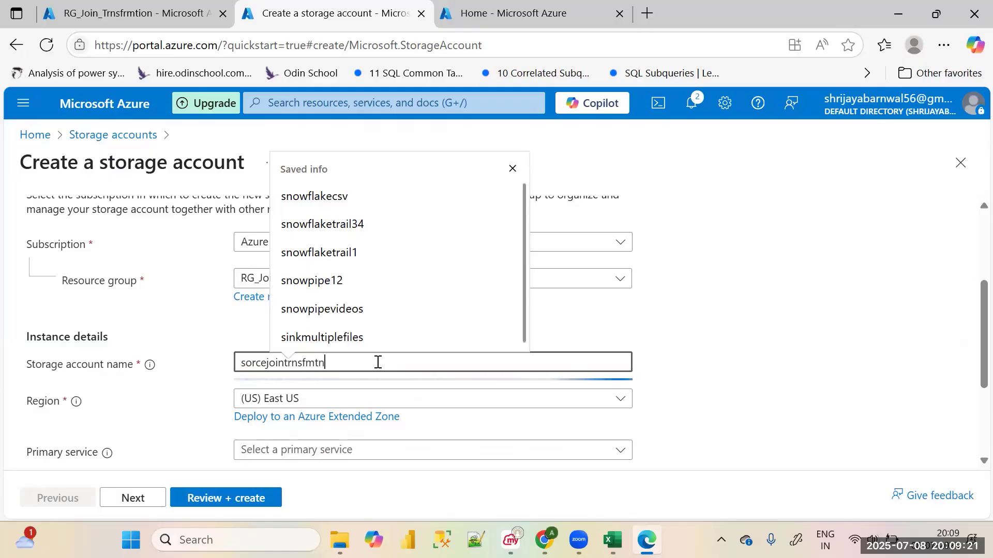
left_click(159, 326)
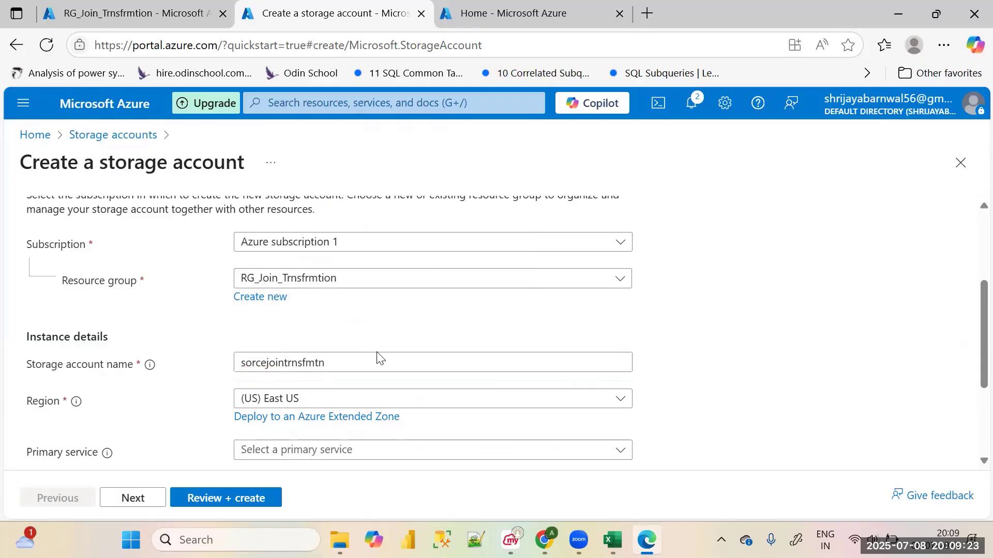
Continue to the storage account's advanced settings and enable the hierarchical namespace
scroll(383, 359, "down", 3)
left_click(133, 498)
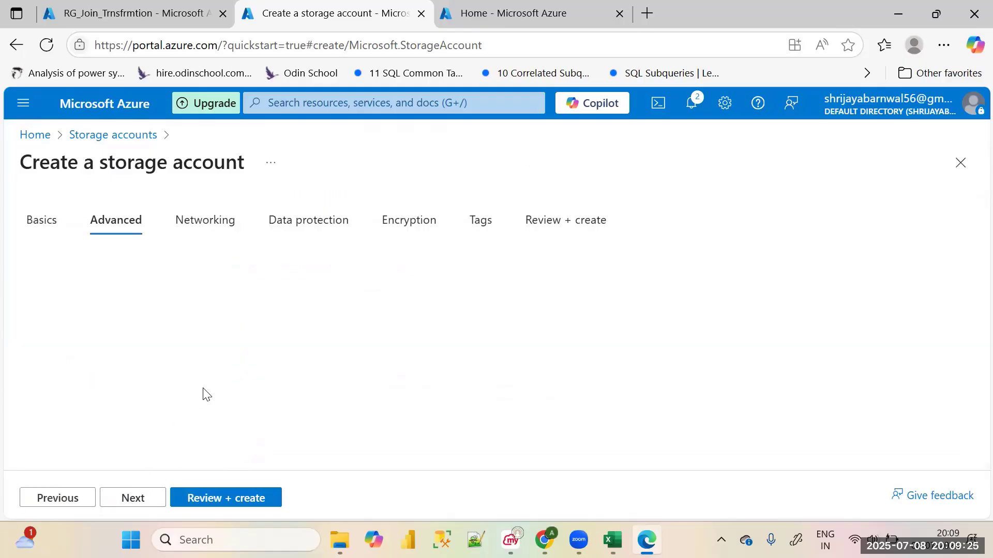
scroll(253, 389, "down", 6)
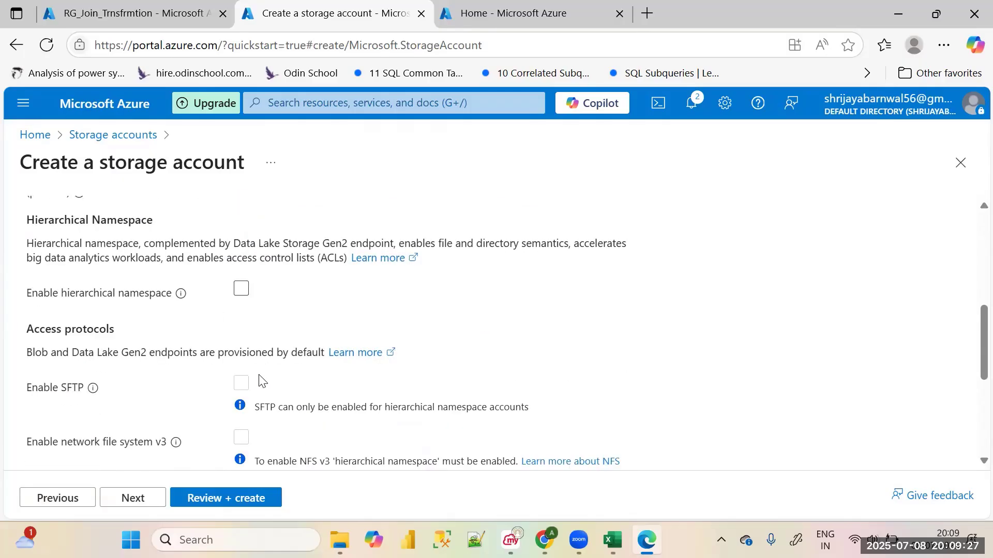
scroll(344, 325, "down", 6)
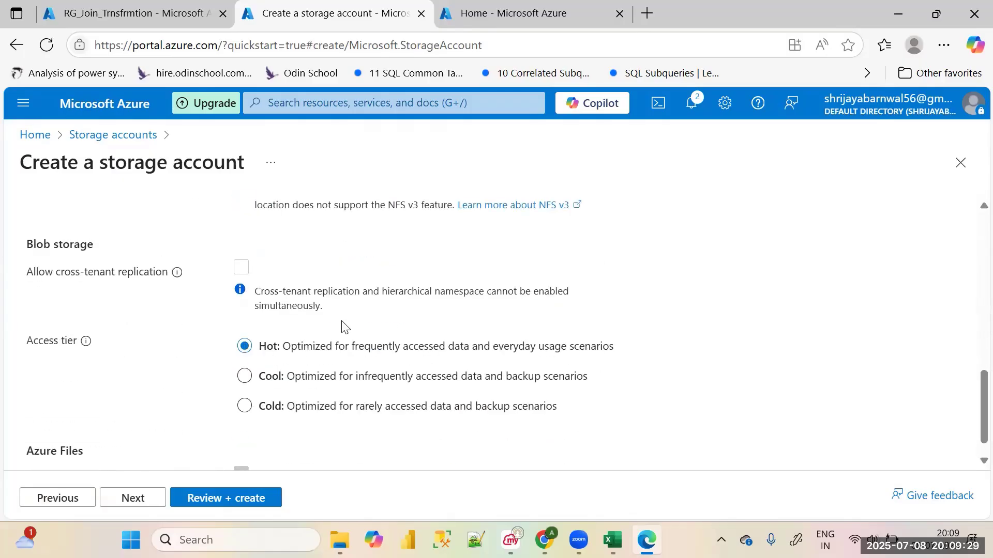
Review the settings of the storage account sorcejointrnsfmtn and create it
left_click(231, 500)
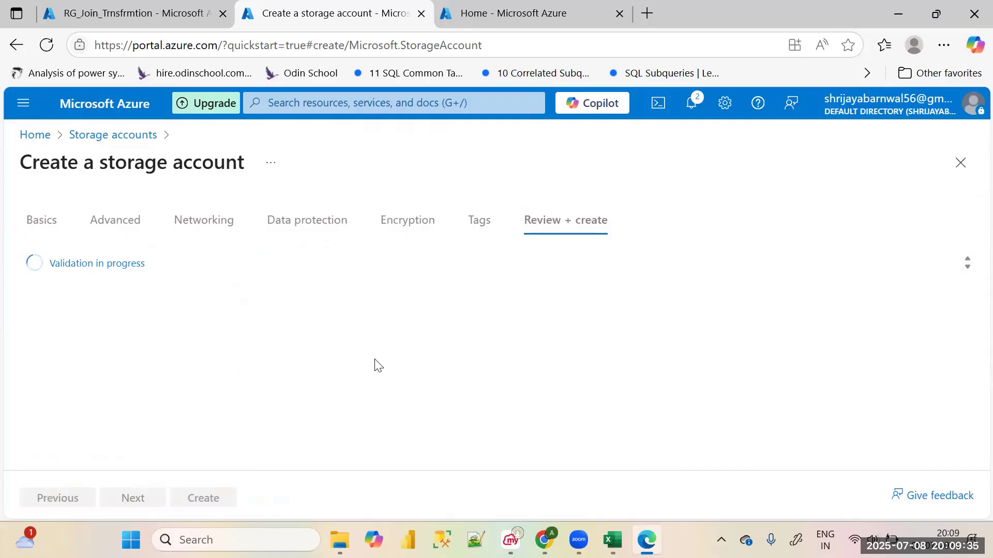
scroll(375, 362, "down", 5)
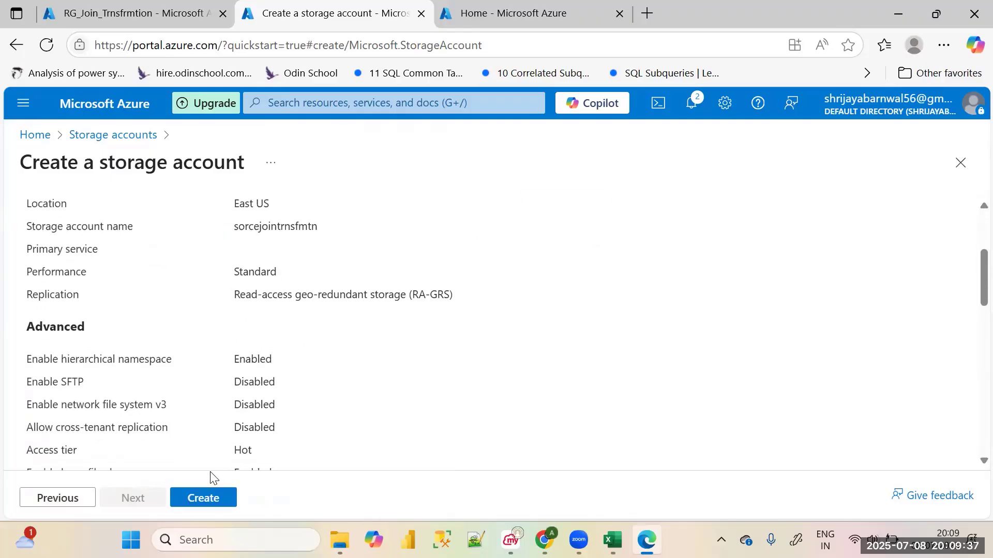
left_click(202, 497)
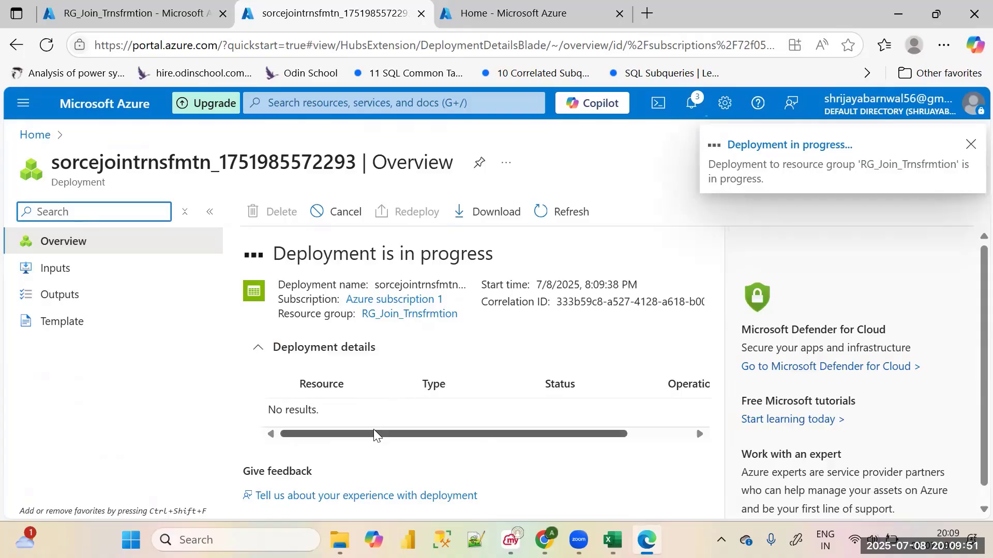
left_click_drag(386, 434, 322, 451)
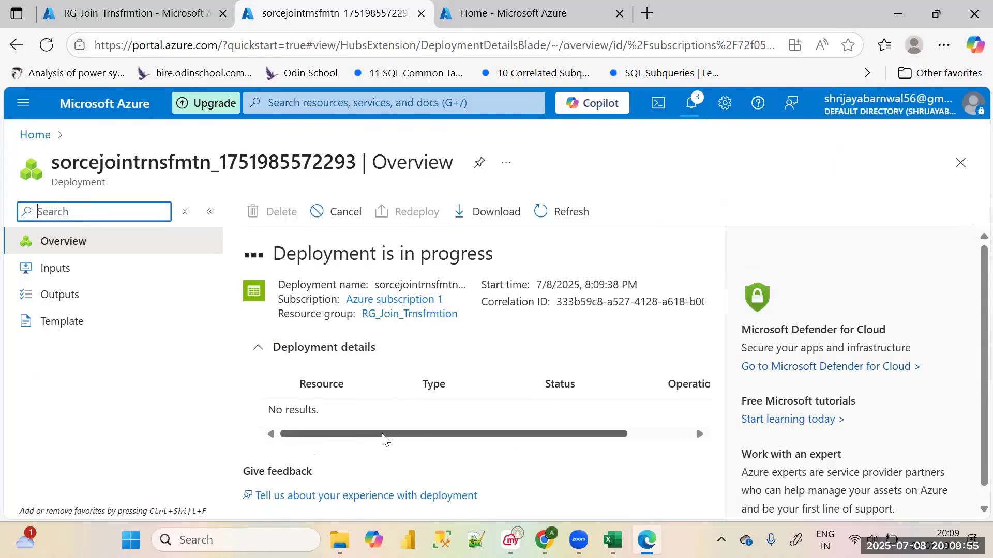
mouse_move(386, 433)
left_mouse_down()
mouse_move(576, 429)
mouse_move(373, 439)
left_mouse_up()
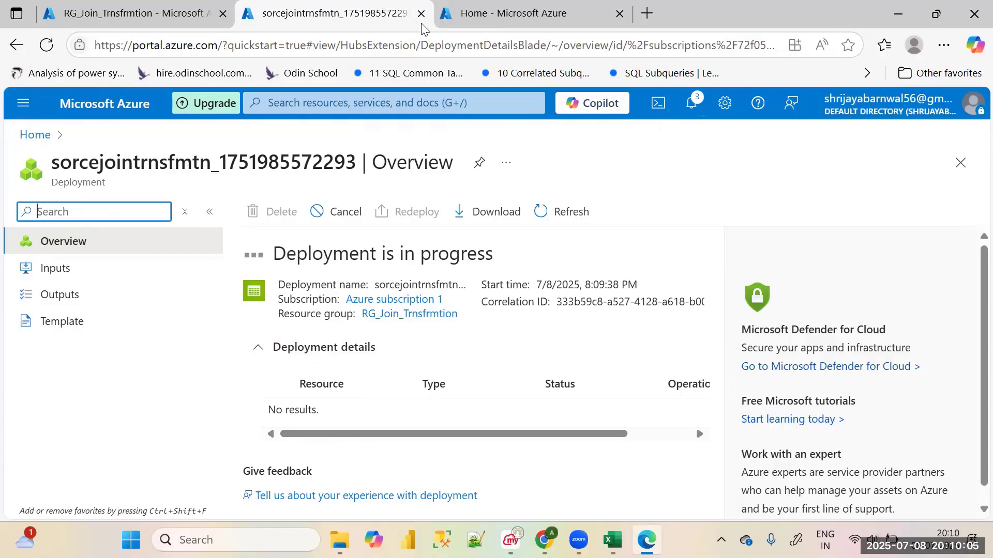
Start a second storage account from the other Azure portal page and assign it to the resource group RG_Join_Trnsfrmtion
left_click(440, 19)
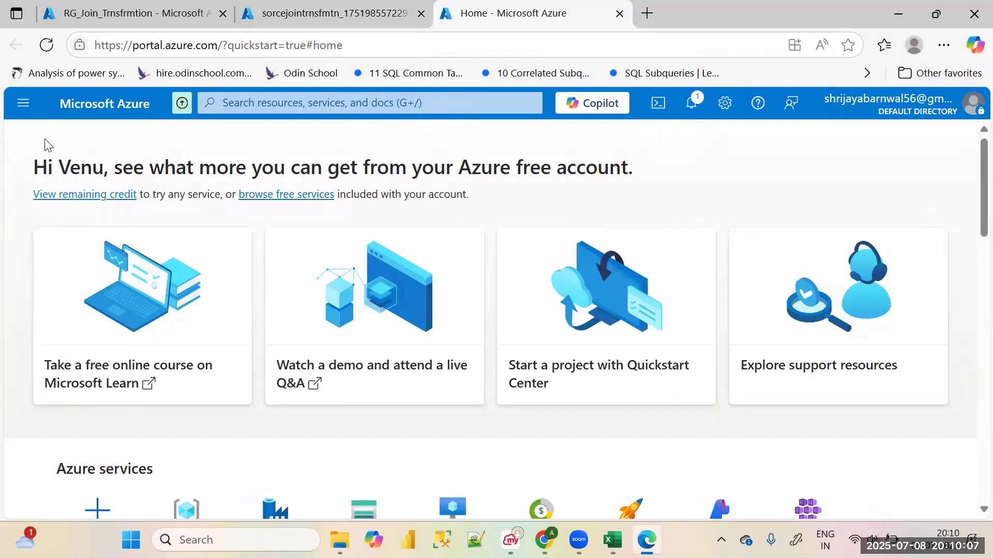
scroll(201, 286, "down", 3)
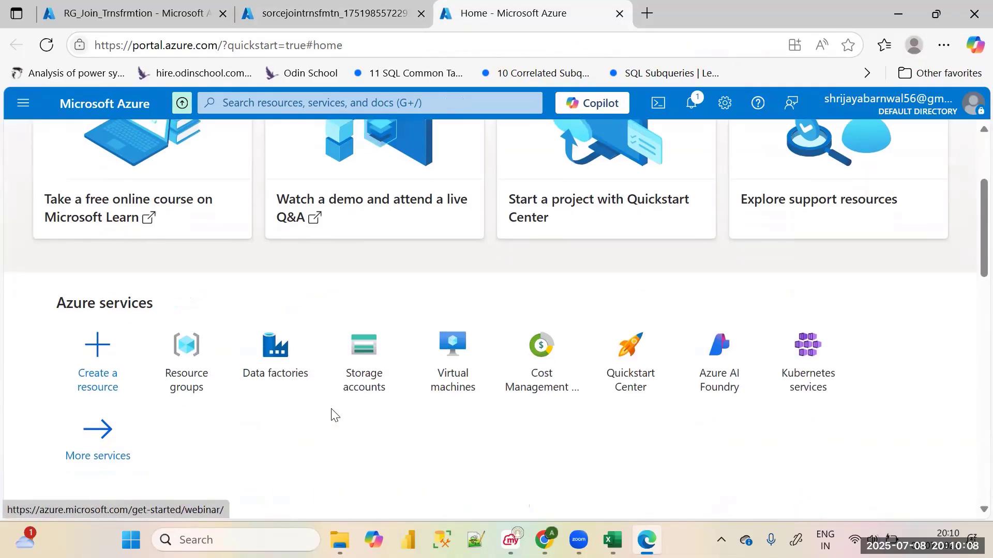
left_click(370, 375)
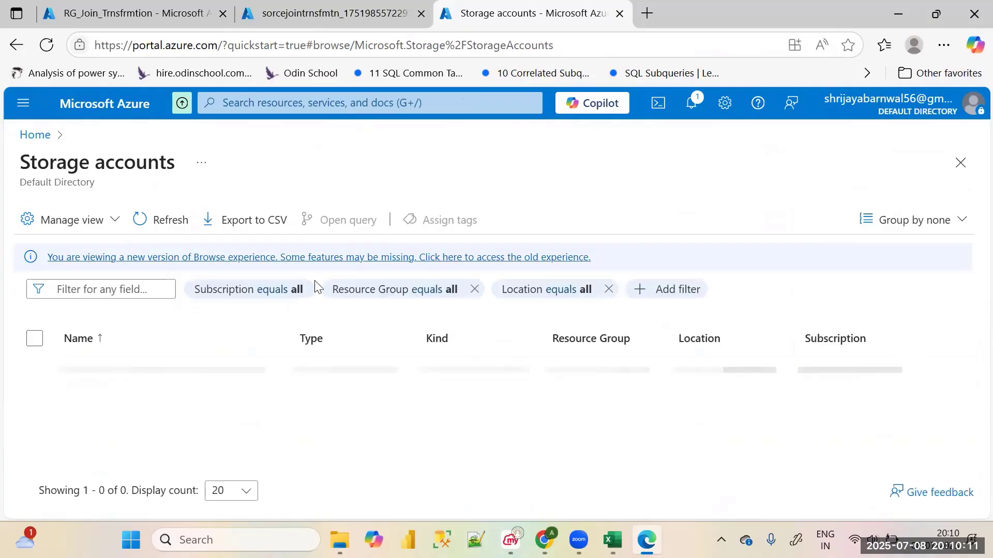
left_click(59, 221)
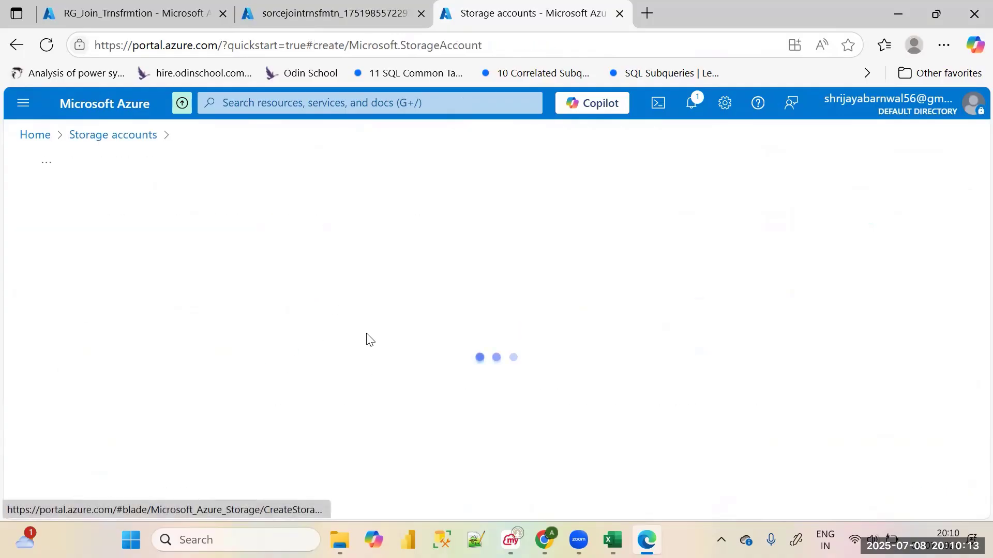
scroll(357, 365, "down", 3)
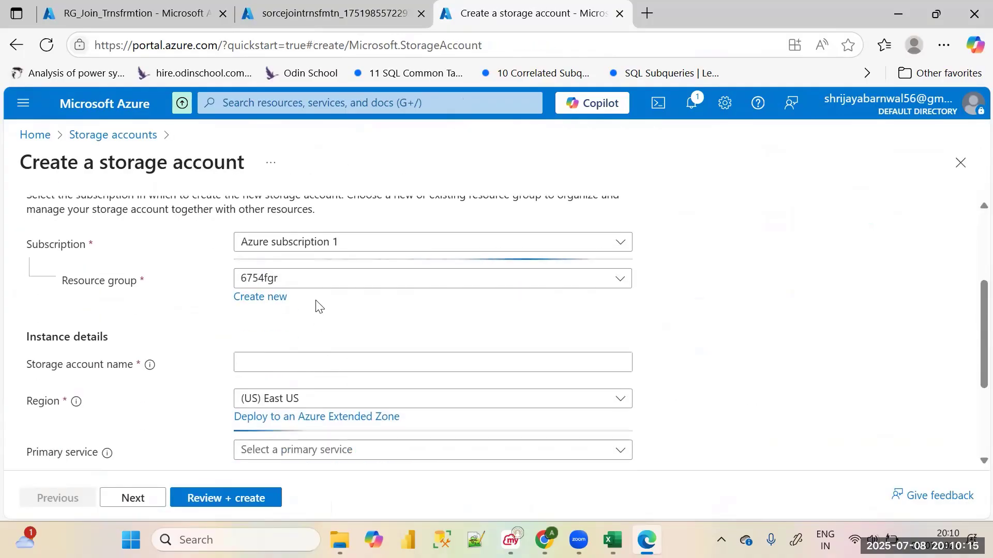
left_click(321, 279)
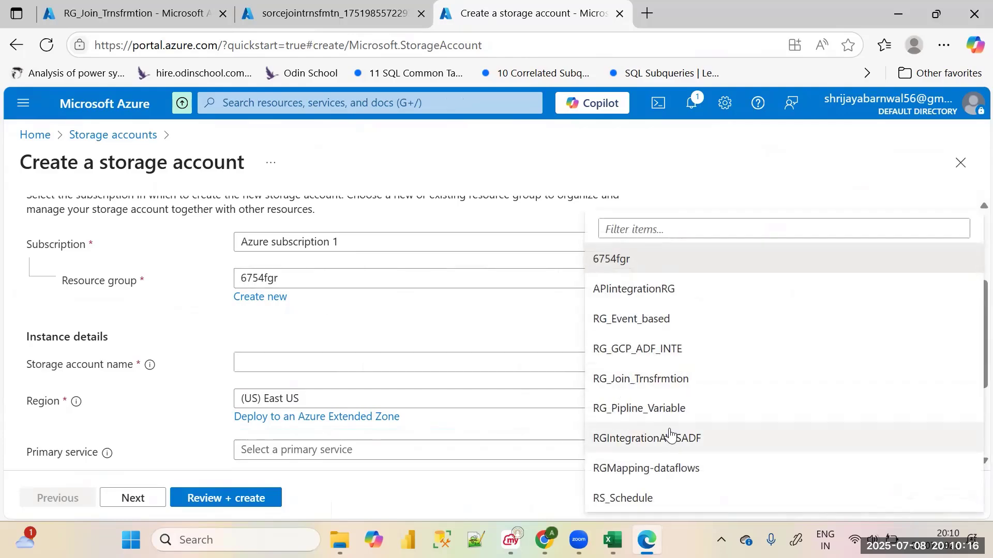
left_click(662, 383)
Name the second storage account sinkjointrmnsblob
left_click(395, 363)
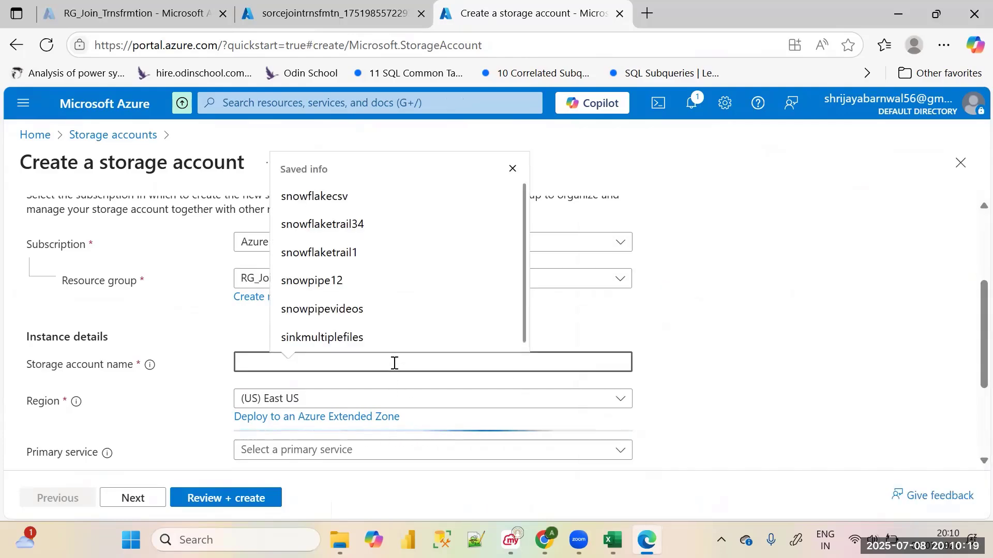
type("sink")
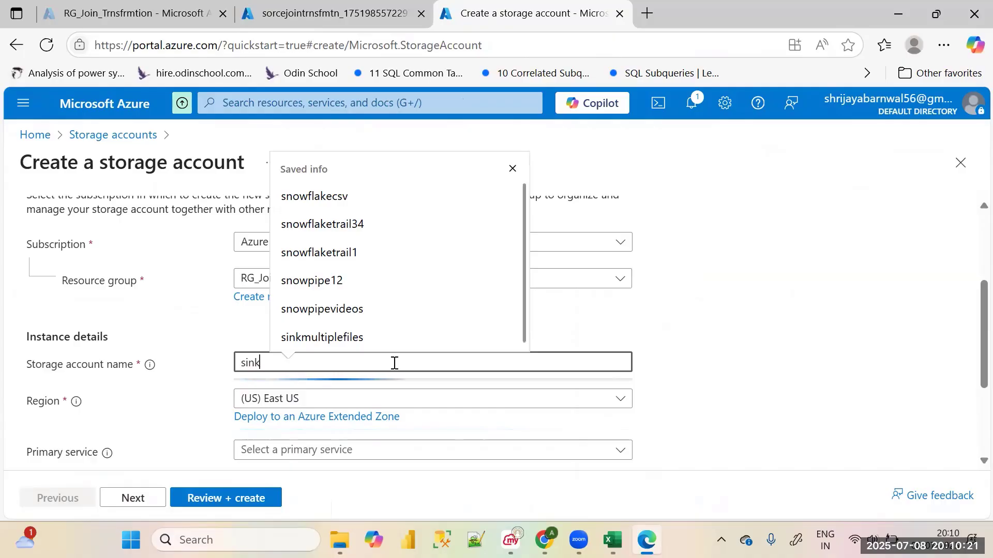
type("jointrsn")
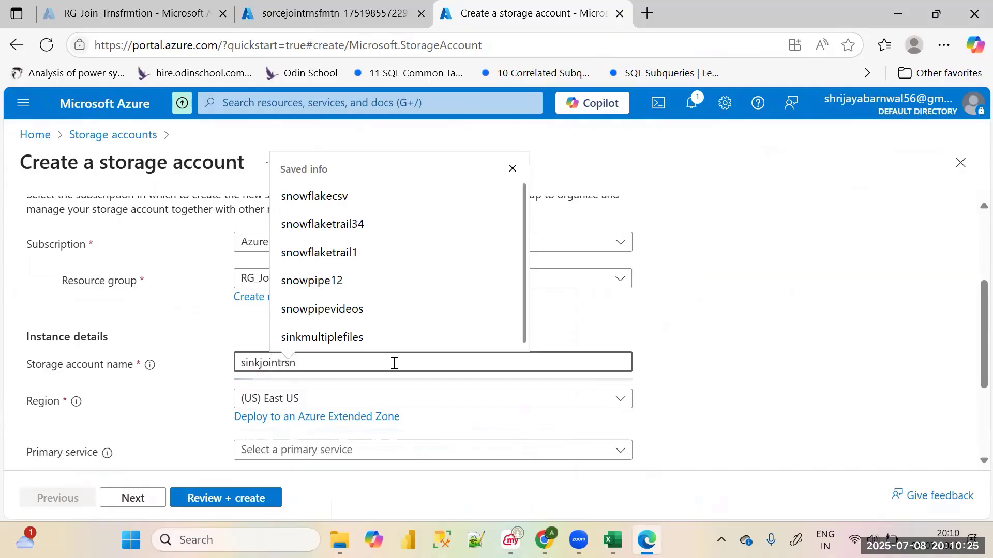
key("BackSpace")
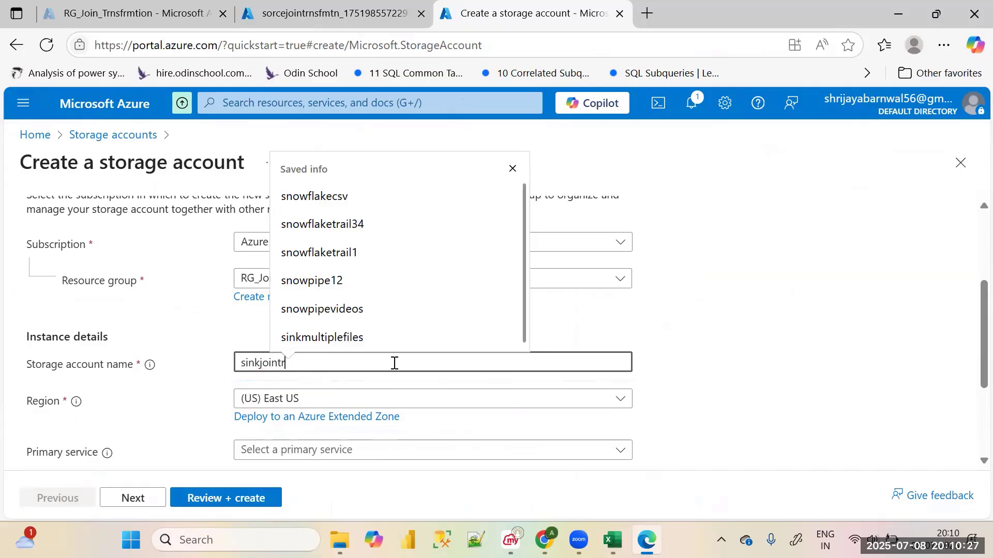
type("mnsblob")
left_click(849, 323)
Keep the default advanced and networking settings for the sink storage account and submit its configuration for review
scroll(532, 359, "down", 3)
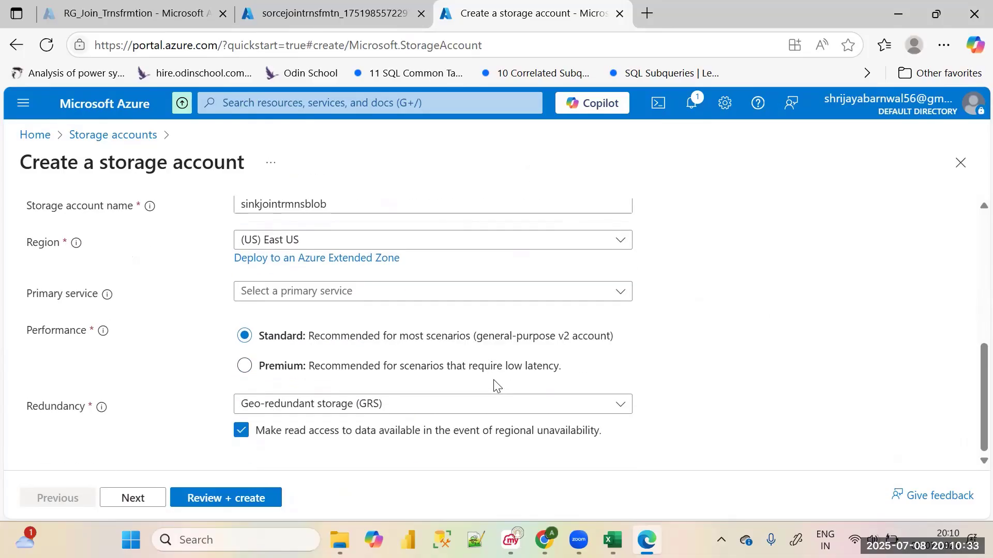
left_click(149, 499)
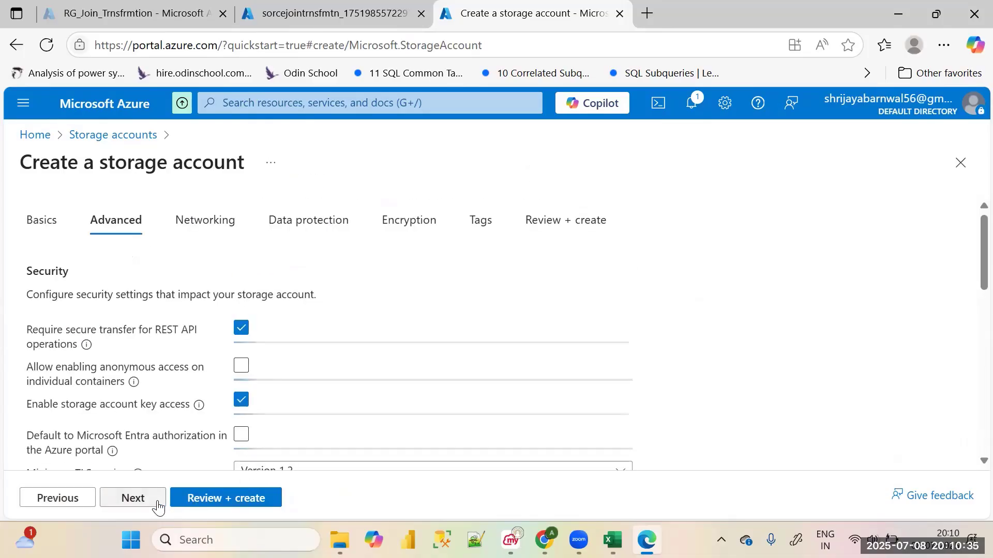
left_click(149, 499)
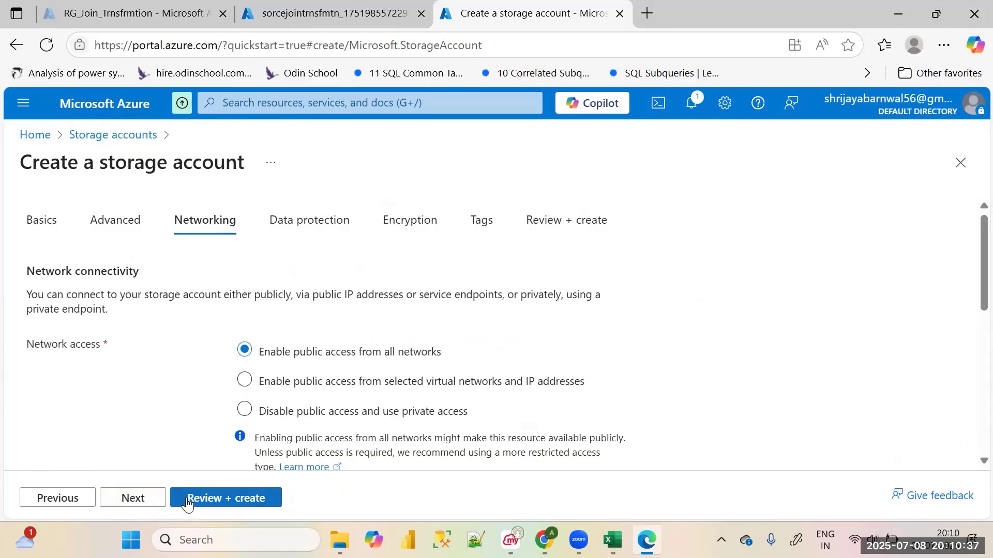
left_click(131, 503)
left_click(207, 499)
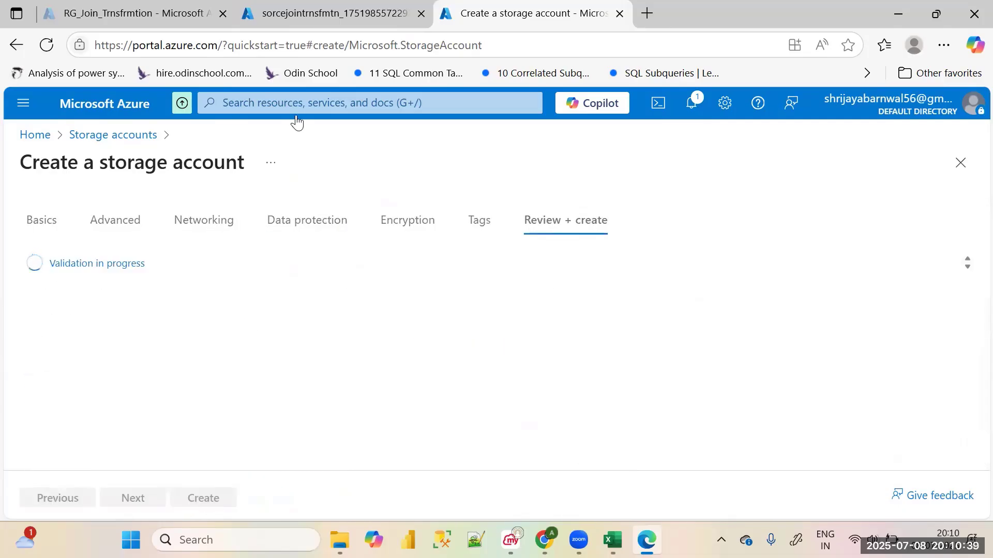
Go to the deployed storage account sorcejointrnsfmtn and open its list of containers
left_click(310, 14)
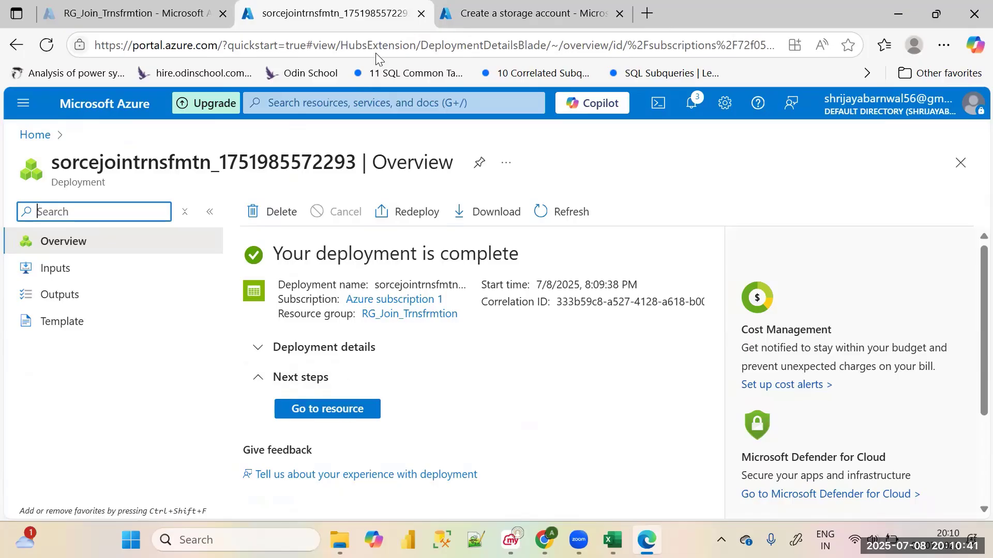
left_click(325, 409)
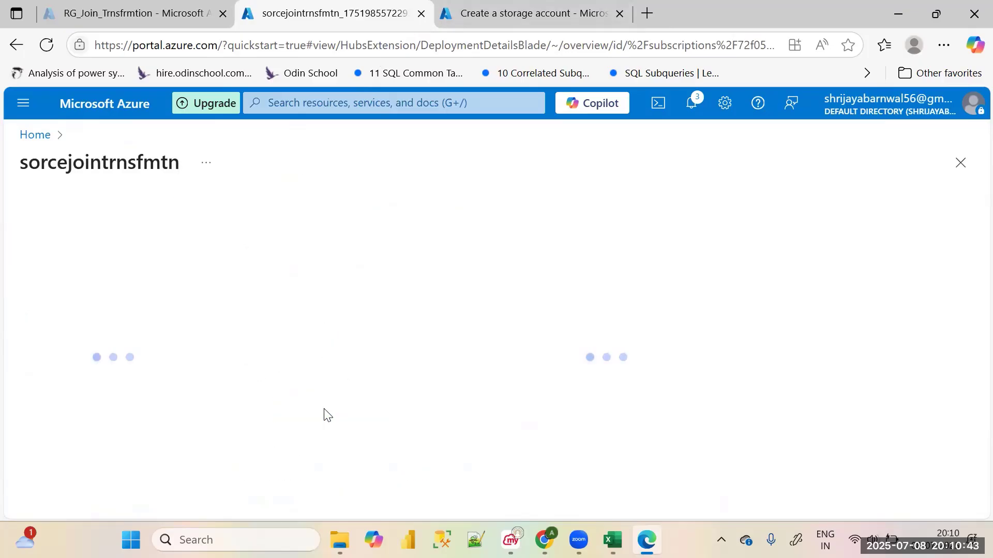
scroll(152, 352, "down", 2)
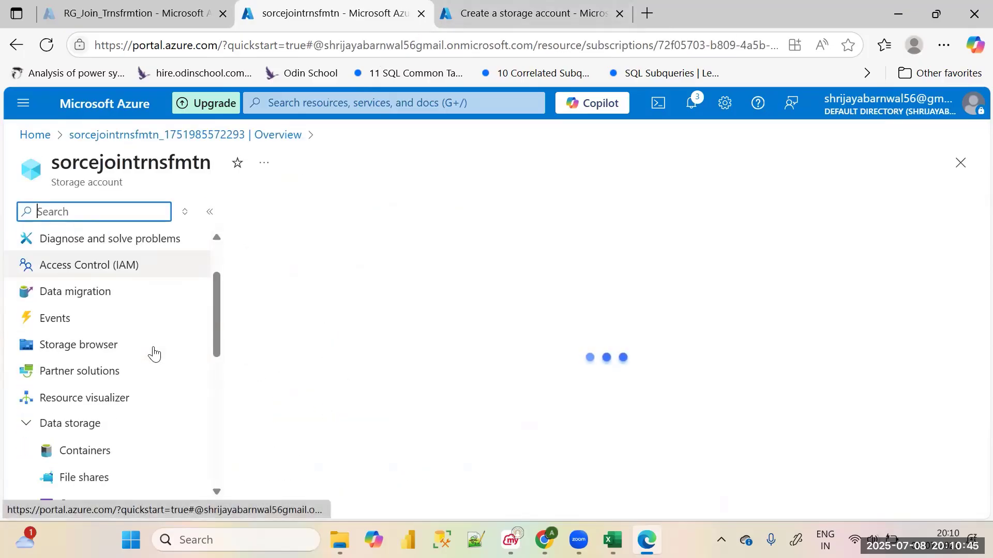
scroll(151, 350, "down", 2)
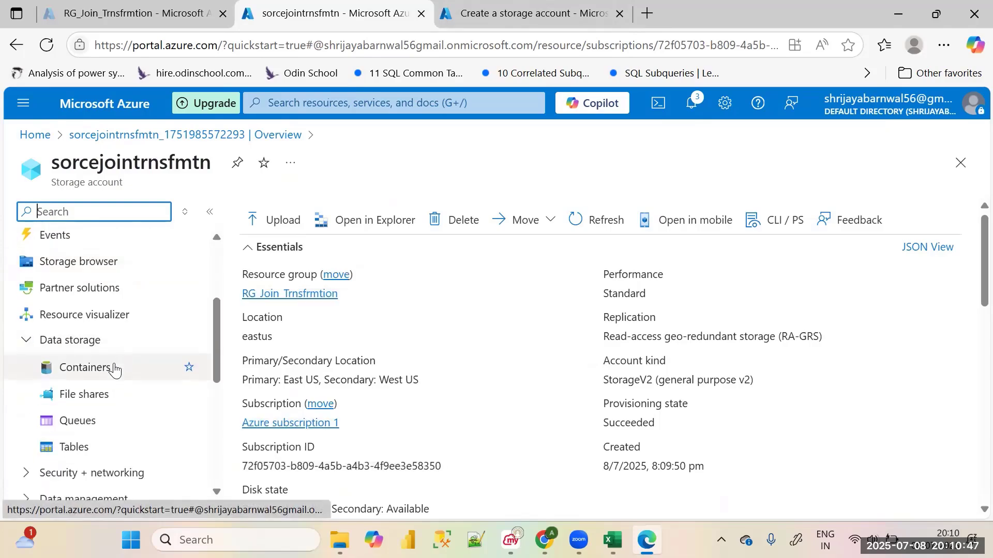
left_click(114, 368)
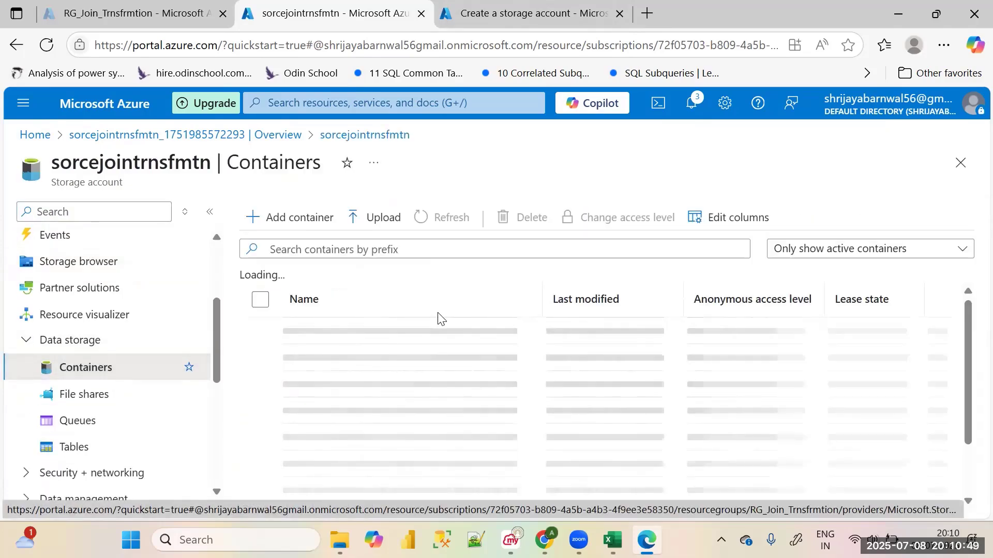
Create a container named input in the source storage account
left_click(295, 216)
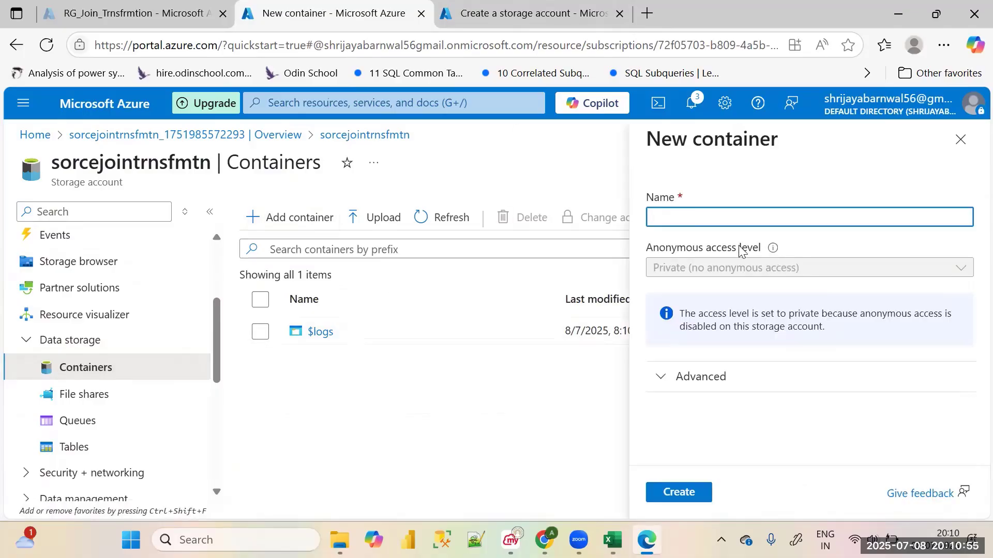
type("input")
key("Tab")
left_click(692, 491)
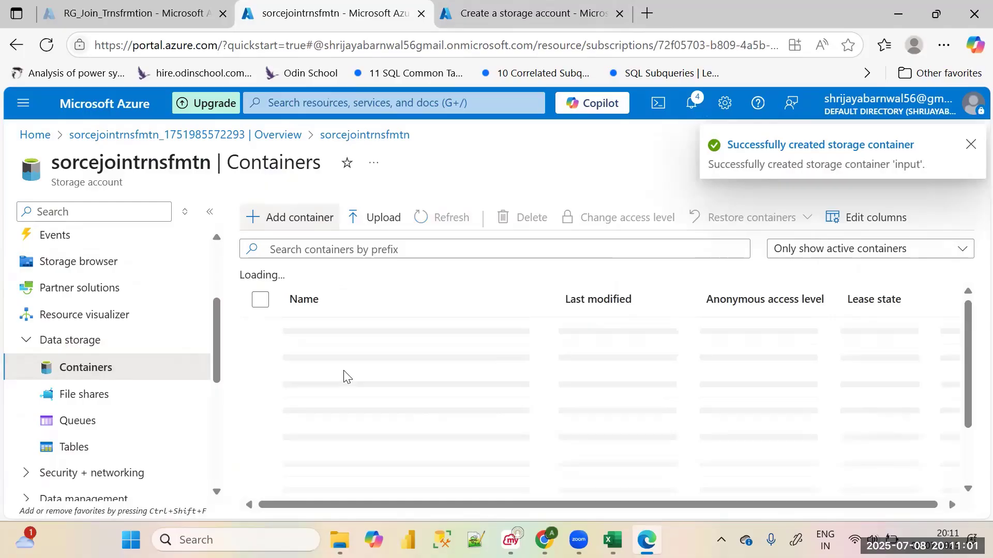
Open a blob upload in the input container and close the Employee workbook still open in Excel
left_click(325, 358)
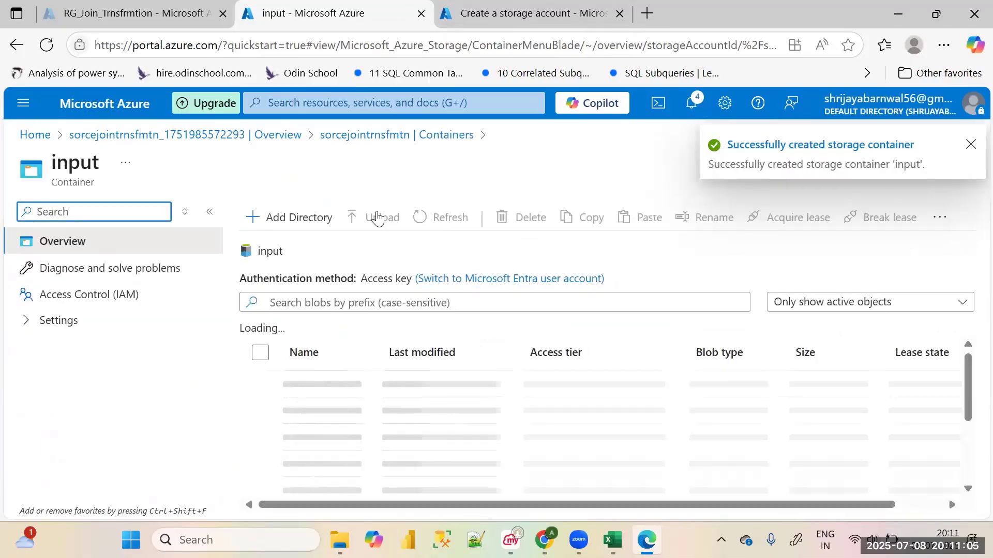
left_click(395, 222)
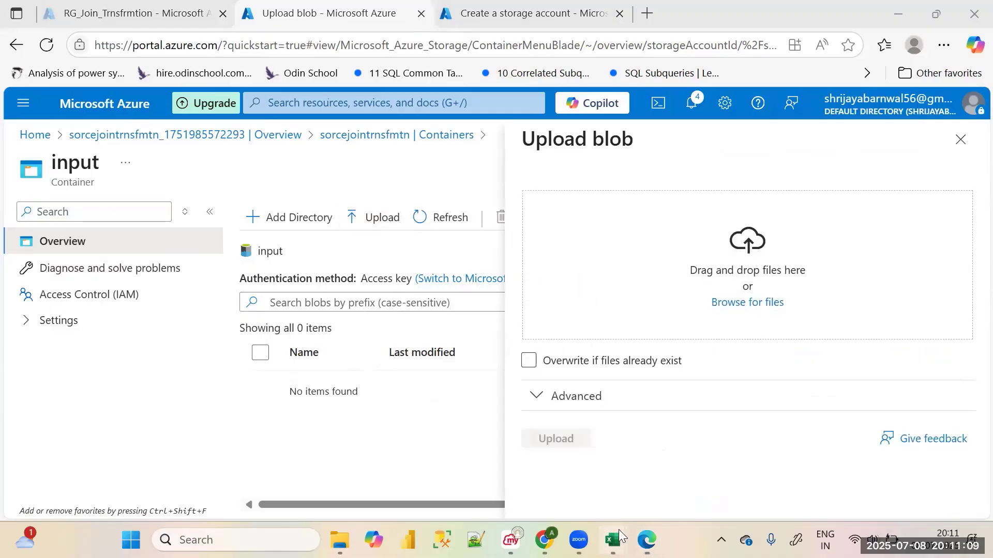
mouse_move(612, 540)
left_click(598, 409)
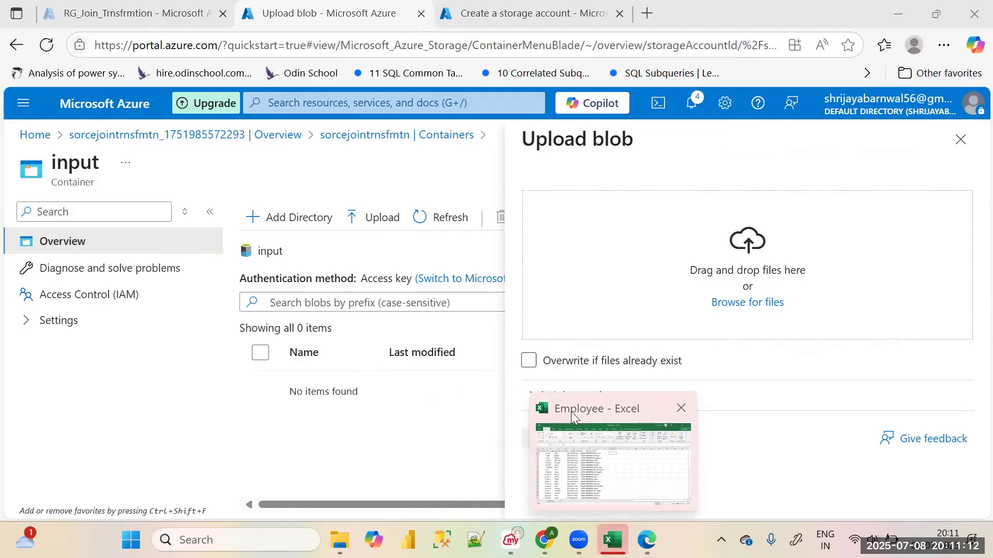
left_click(681, 409)
left_click(554, 381)
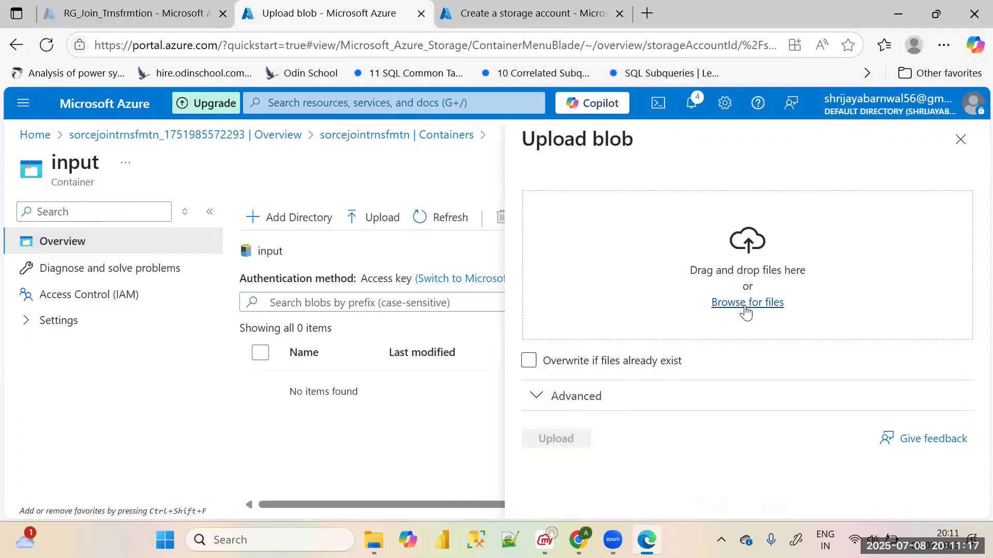
Select Department.csv from the teaching folder and upload it to the input container
left_click(747, 305)
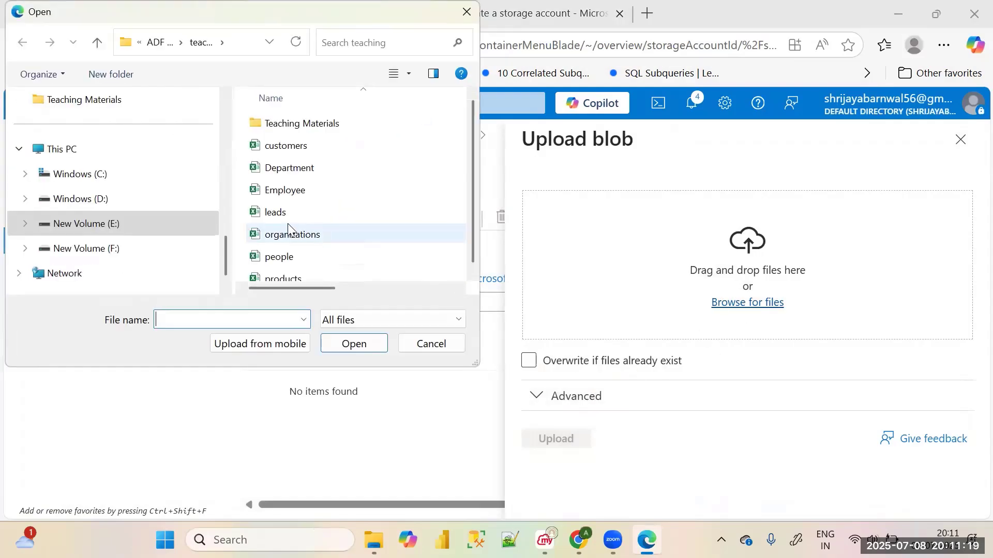
left_click(297, 168)
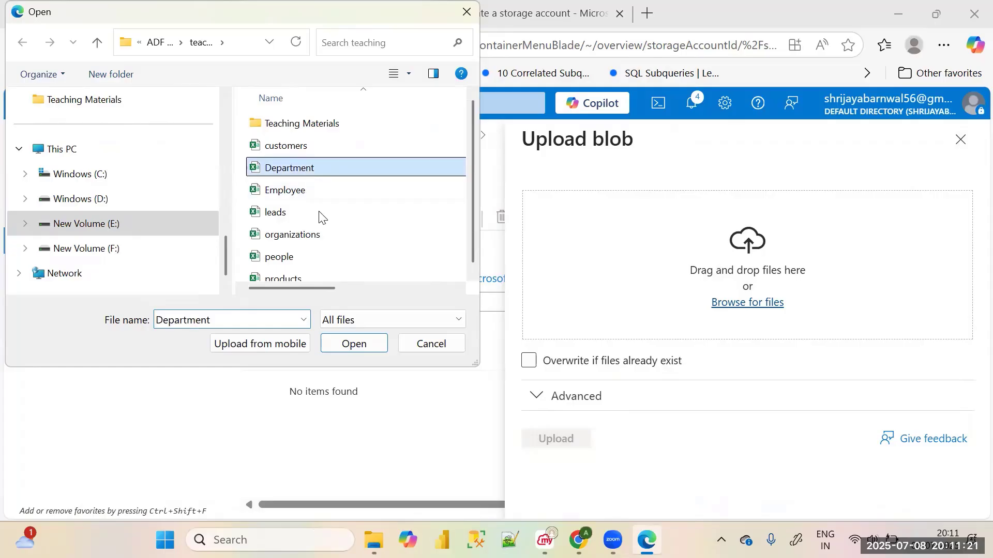
left_click(347, 347)
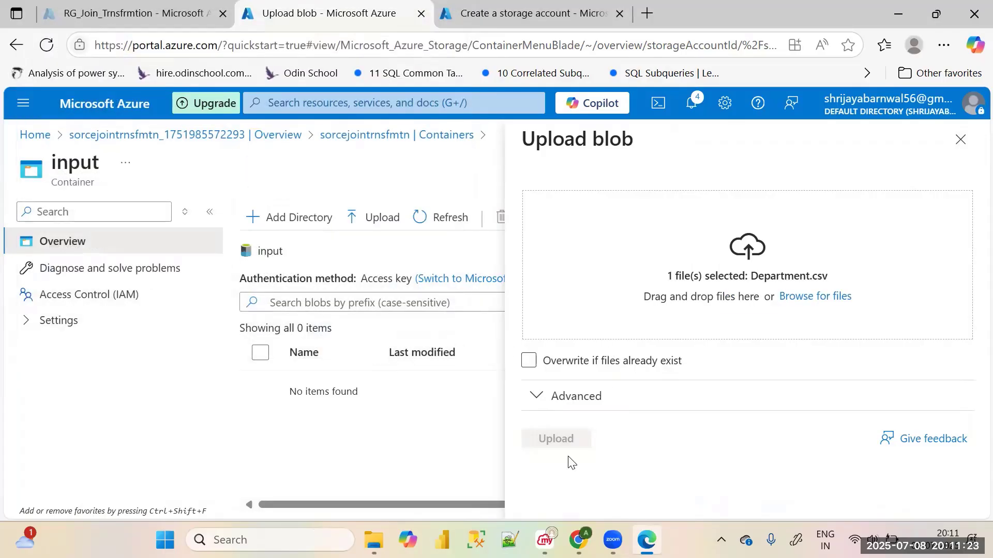
left_click(564, 440)
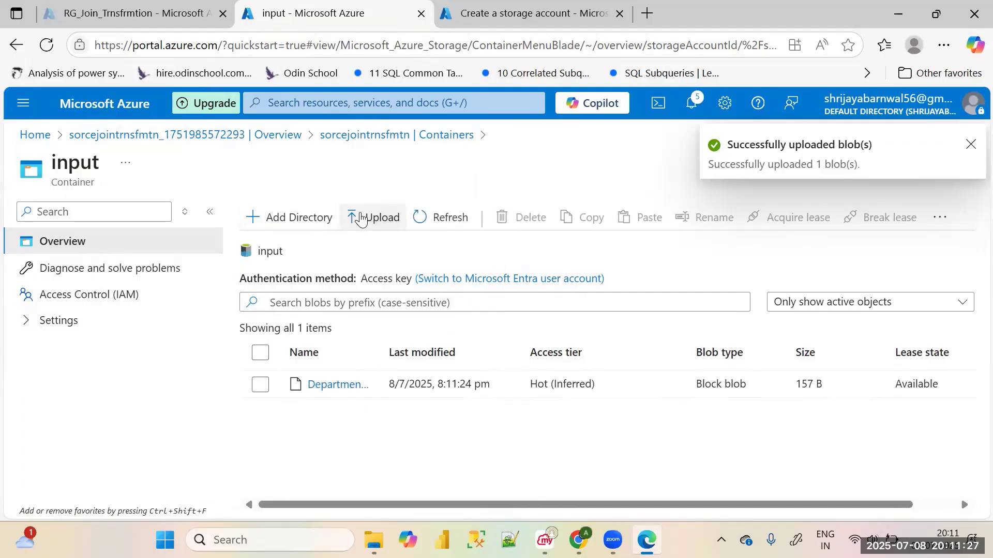
Upload Employee.csv from the teaching folder to the input container
left_click(357, 217)
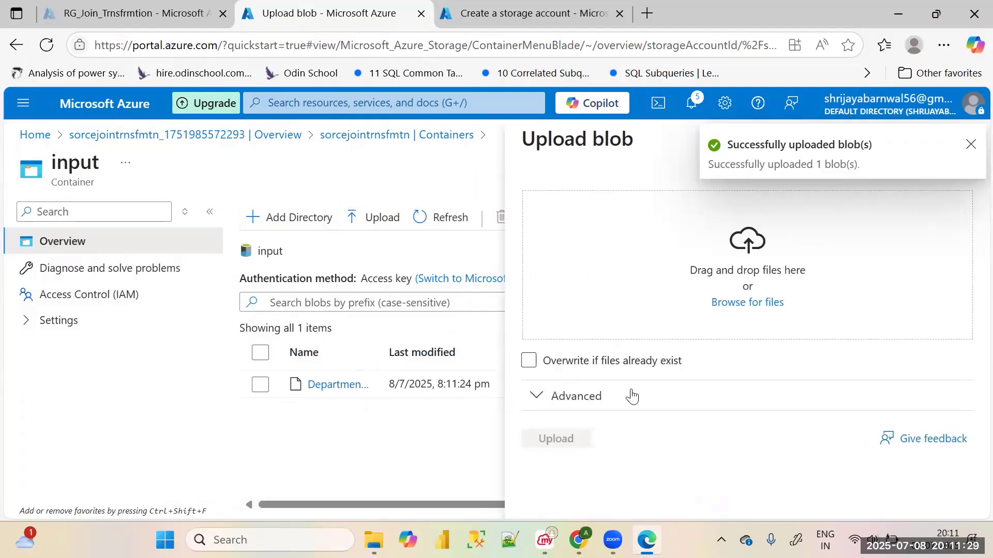
left_click(742, 306)
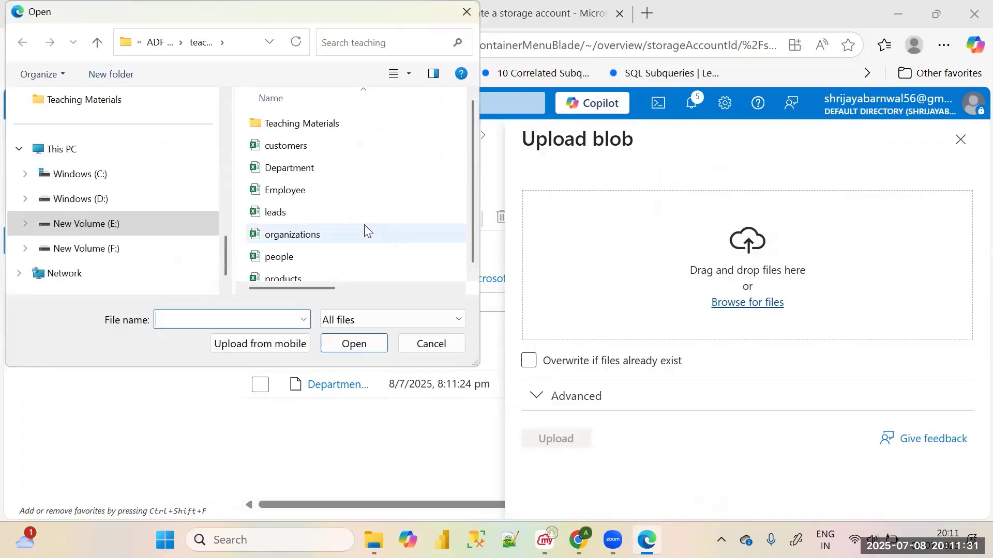
left_click(295, 191)
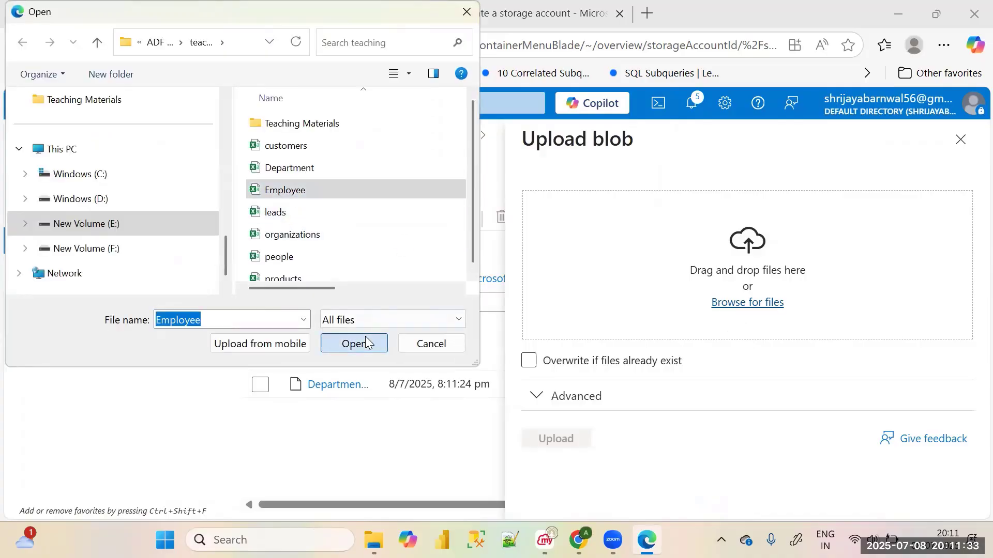
left_click(365, 343)
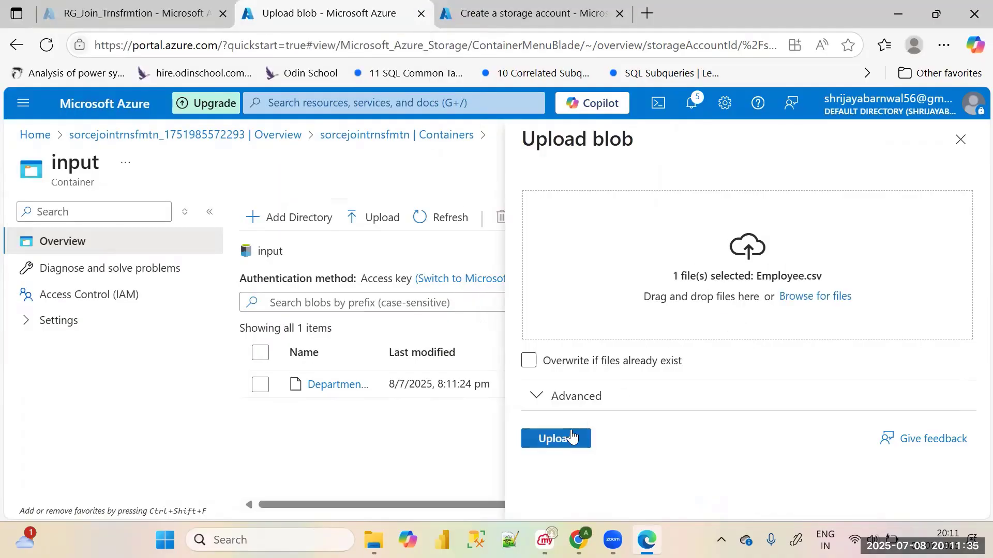
left_click(571, 437)
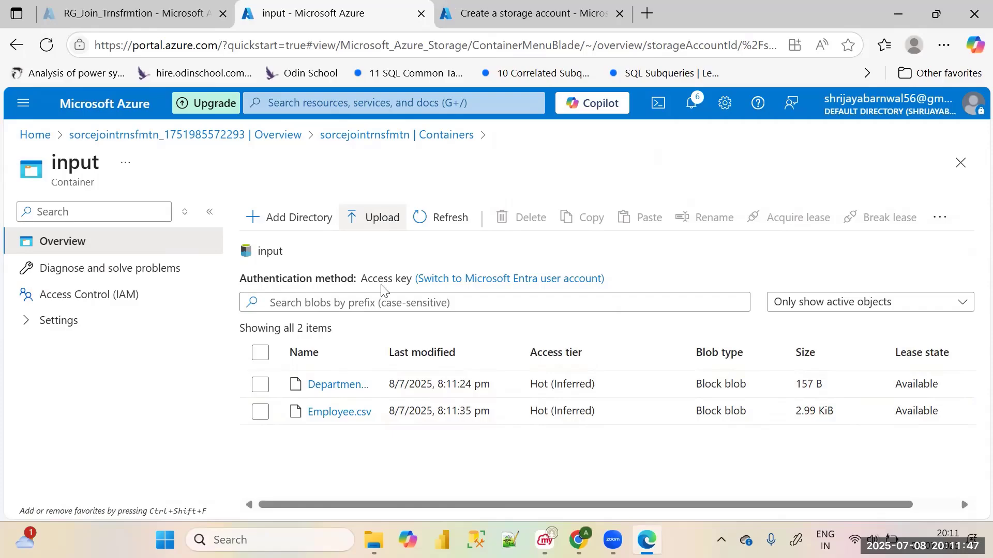
Deploy the reviewed sink storage account sinkjointrmnsblob to resource group RG_Join_Trnsfrmtion and try to go to the deployed resource
key("ctrl+Tab")
left_click(194, 497)
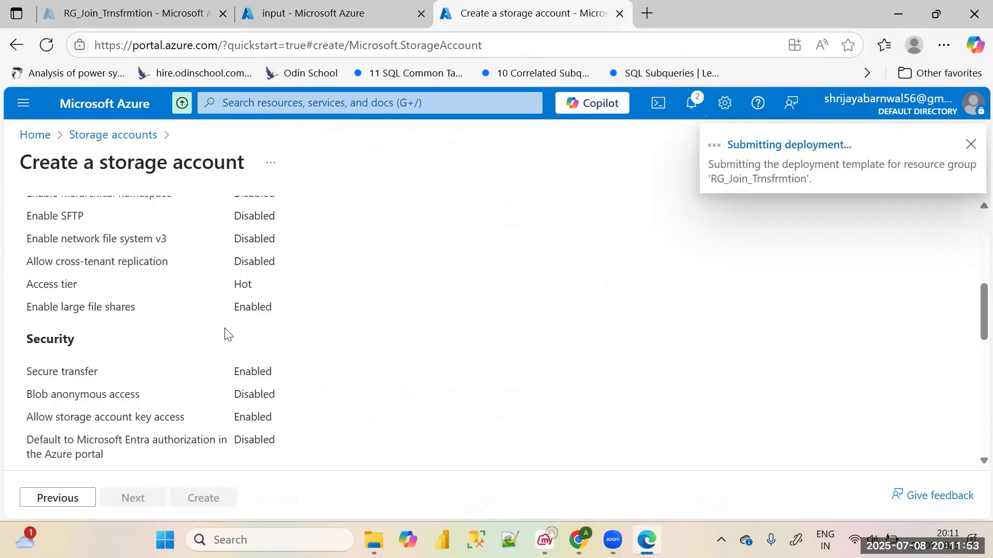
left_click(331, 13)
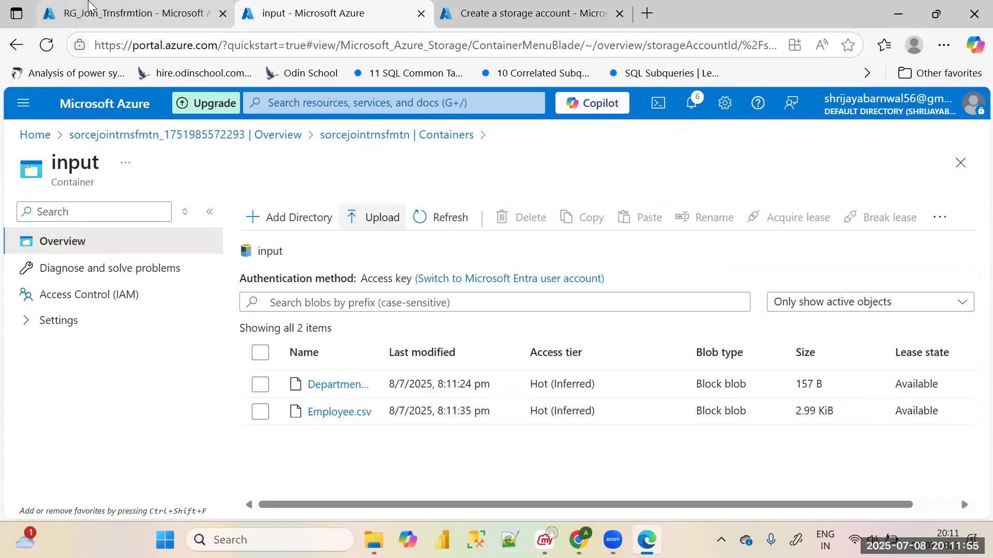
left_click(129, 12)
left_click(332, 4)
left_click(513, 4)
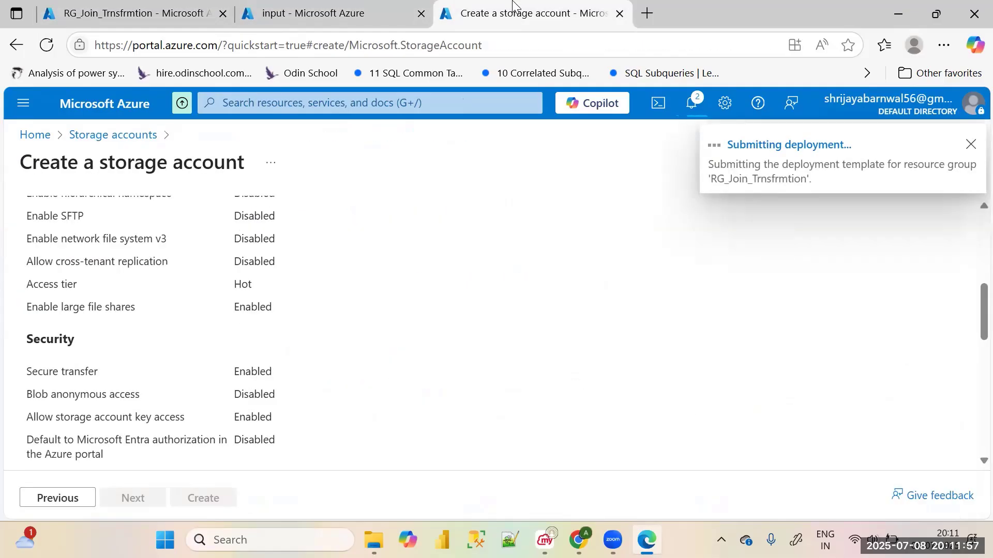
scroll(465, 305, "down", 3)
scroll(463, 315, "up", 9)
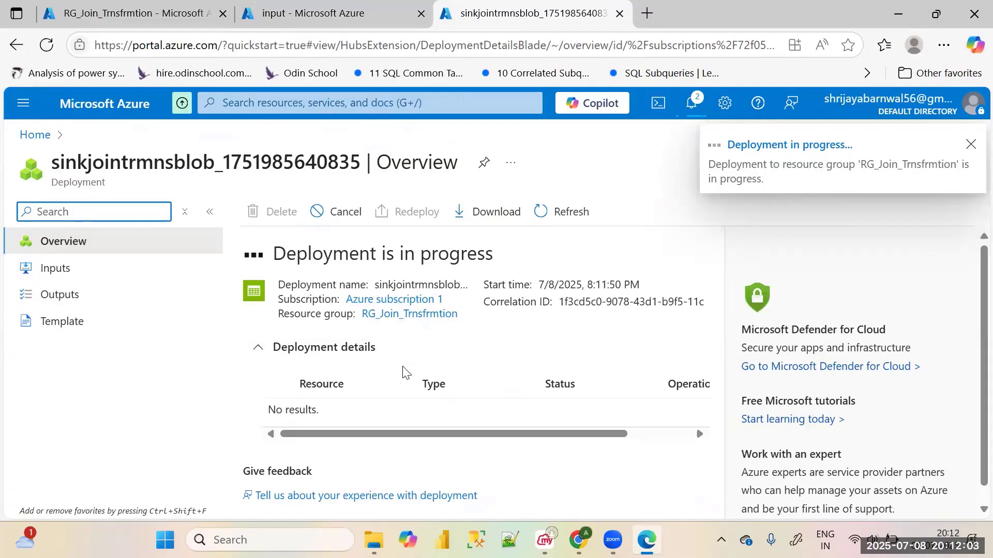
scroll(497, 357, "down", 1)
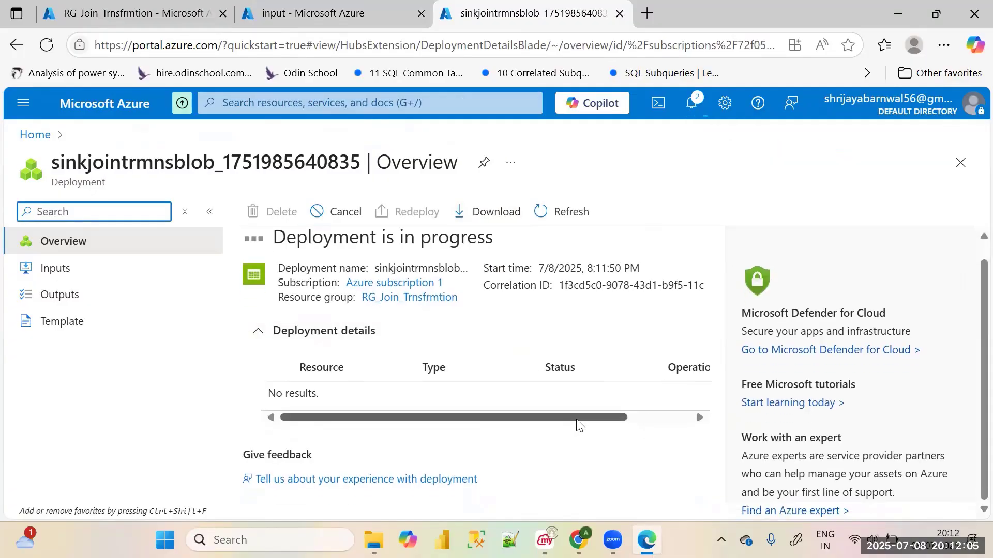
left_click_drag(576, 420, 338, 385)
scroll(321, 371, "up", 1)
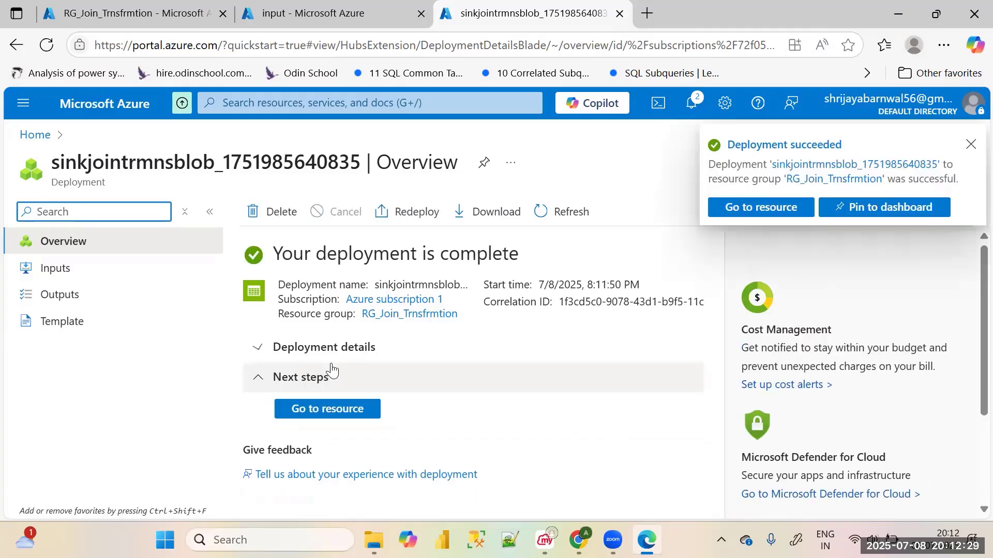
left_click(340, 414)
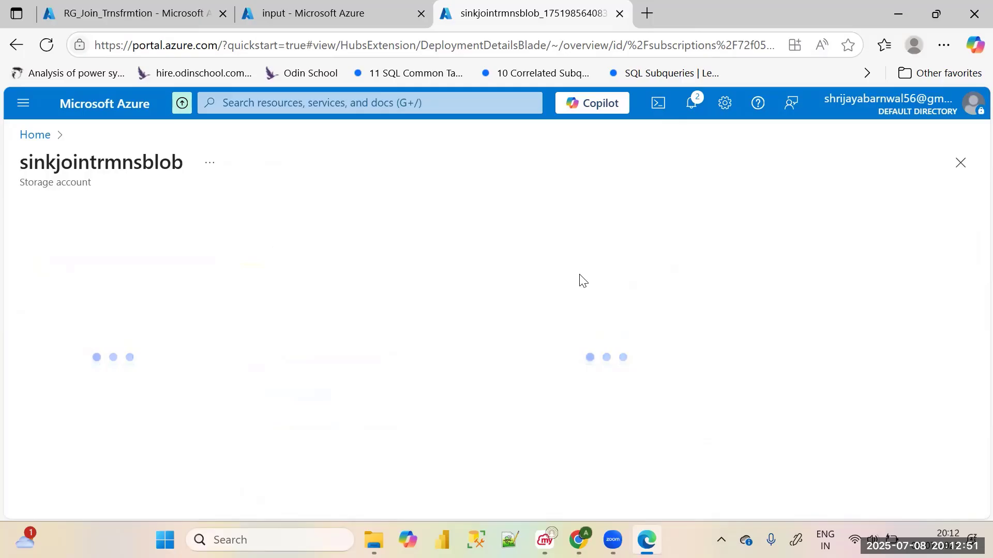
Widen the Name column in the input container's blob list and return to the sink storage account page
left_click(357, 15)
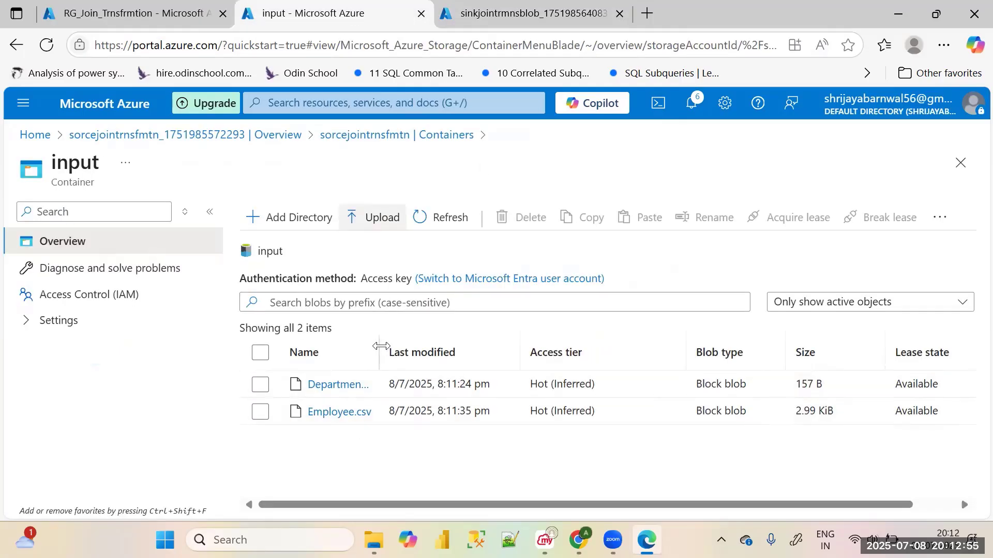
left_click_drag(381, 346, 396, 366)
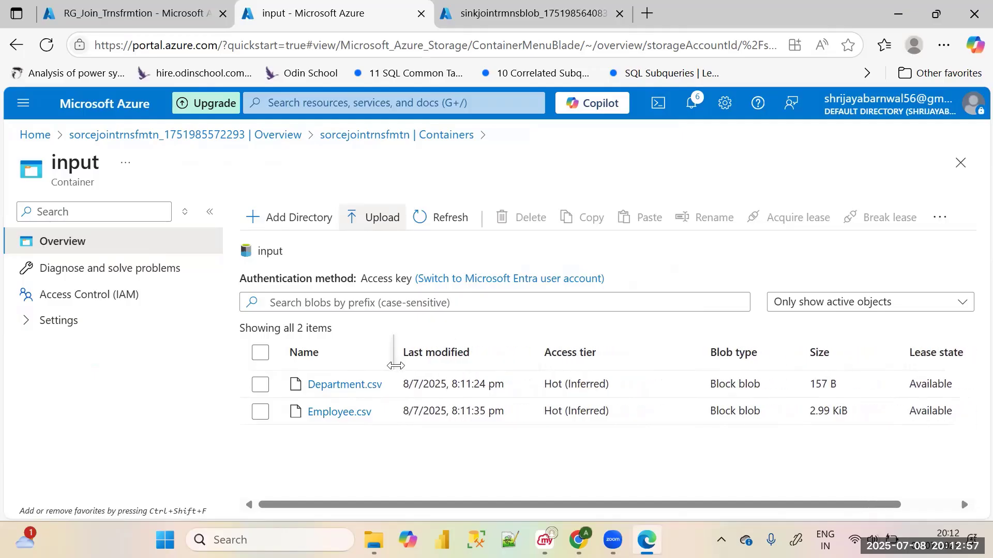
left_click(517, 13)
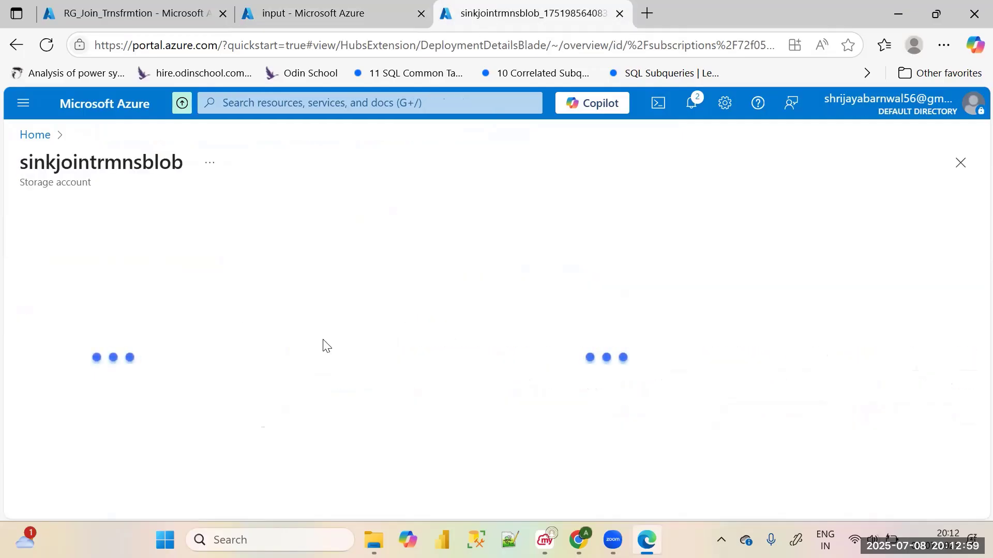
left_click(302, 13)
left_click(133, 14)
left_click(330, 13)
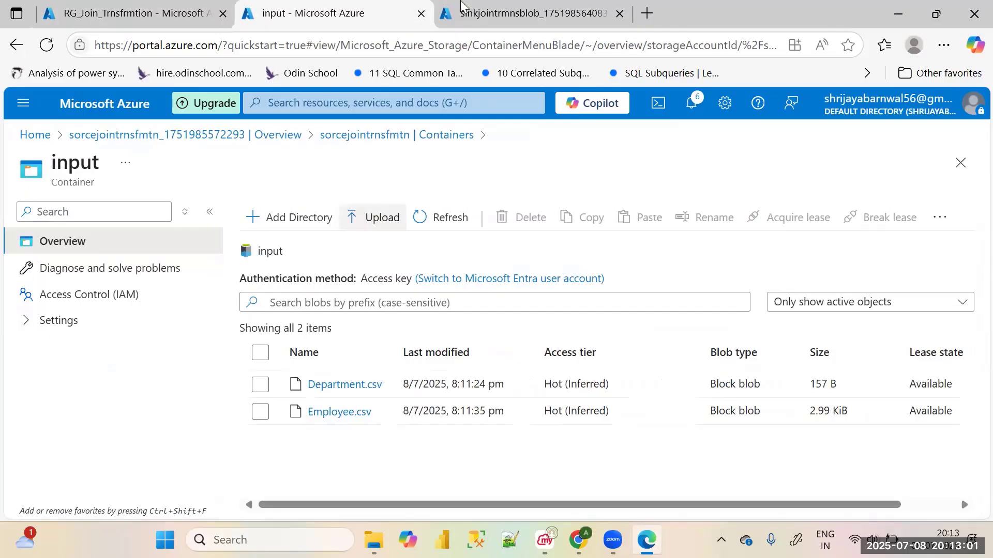
left_click(460, 6)
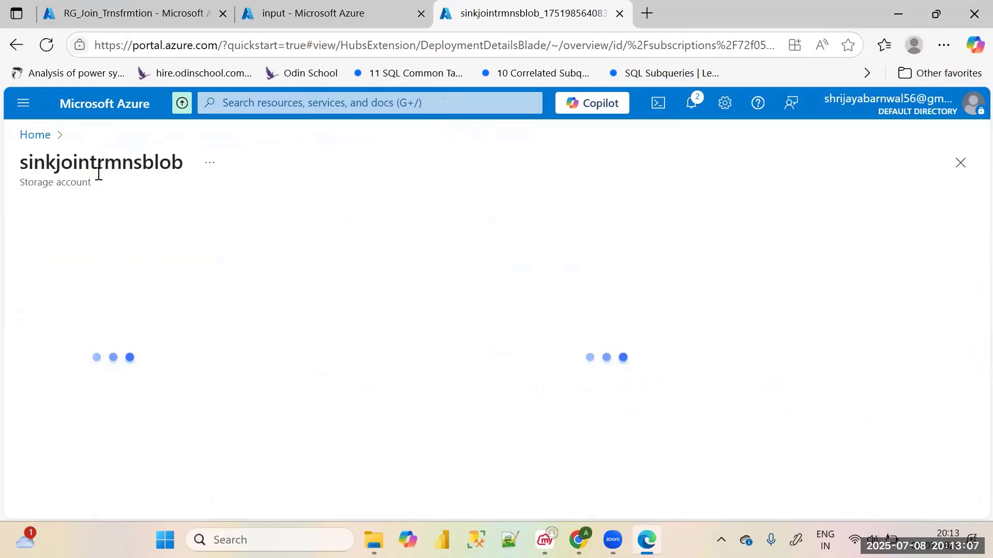
Leave the RG_Join_Trnsfrmtion resource group page for the portal home and open the list of data factories
left_click(114, 14)
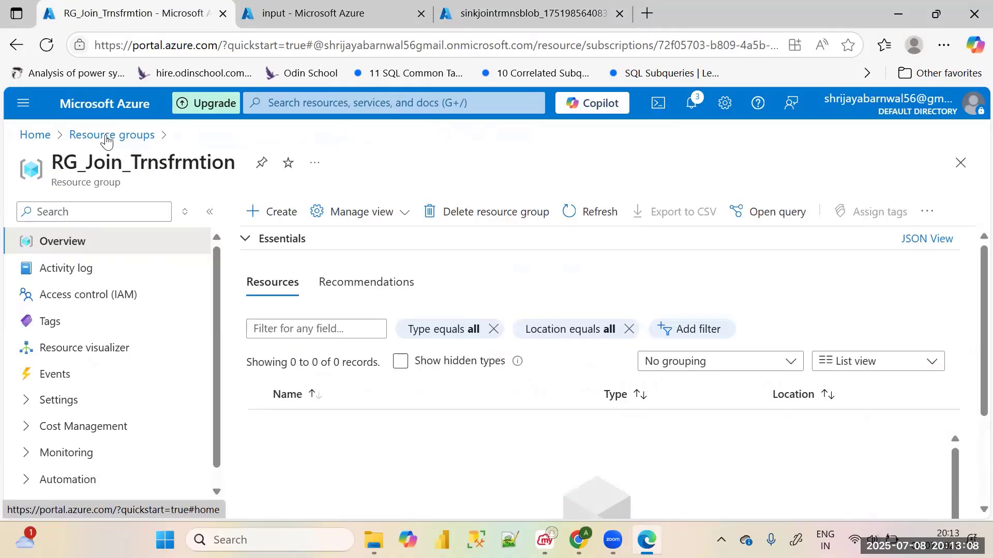
left_click(35, 135)
scroll(310, 300, "down", 5)
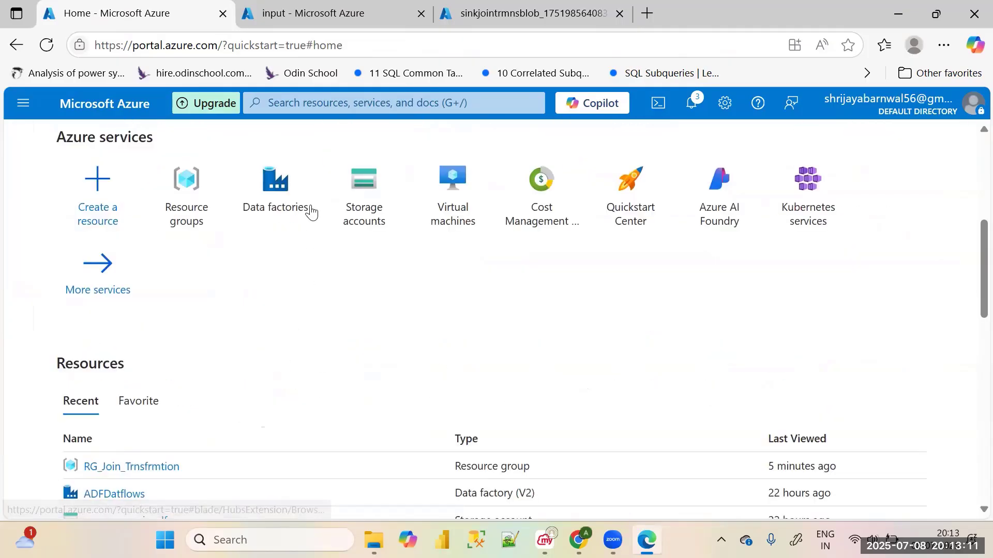
left_click(276, 198)
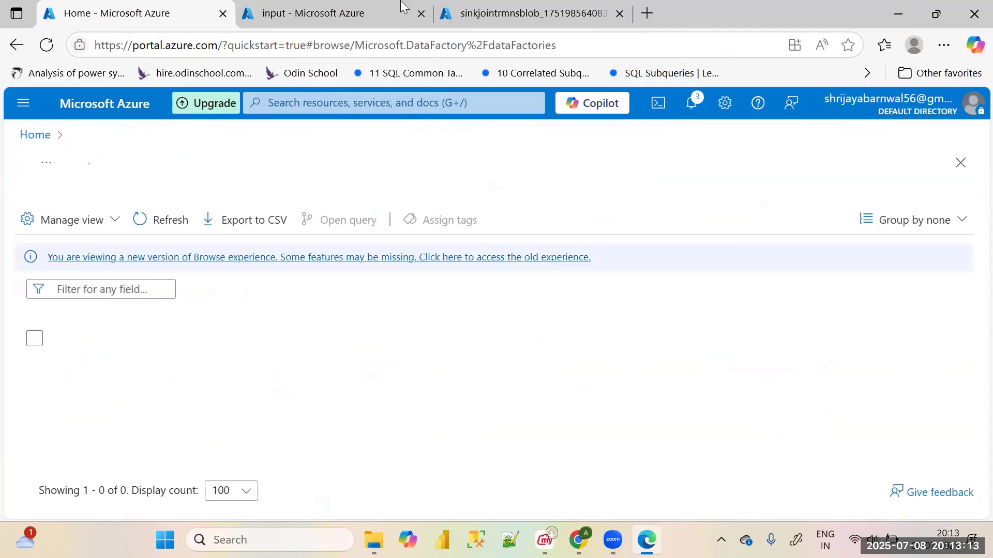
Reload the stuck sinkjointrmnsblob page, go to the resource again from its deployment and open its list of containers
left_click(480, 6)
left_click(316, 8)
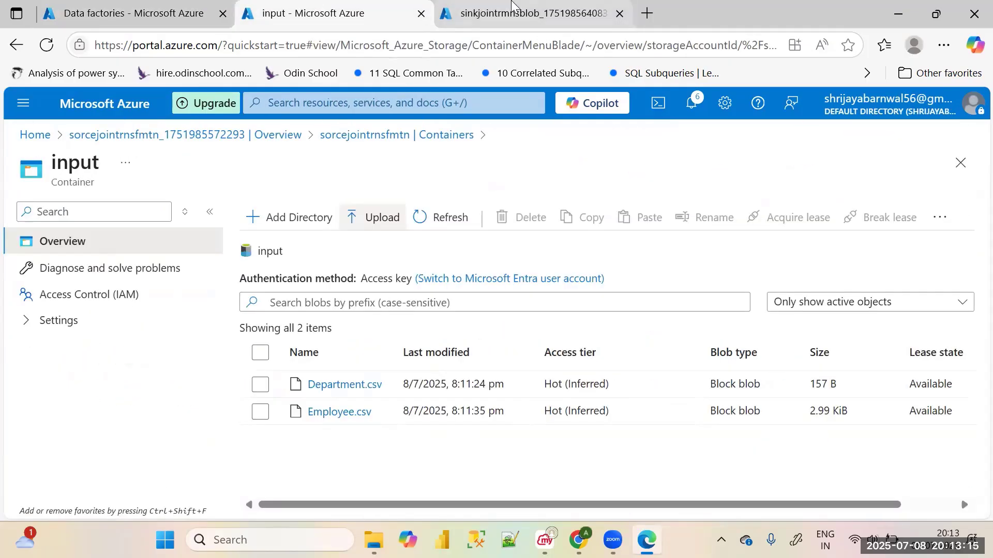
left_click(517, 7)
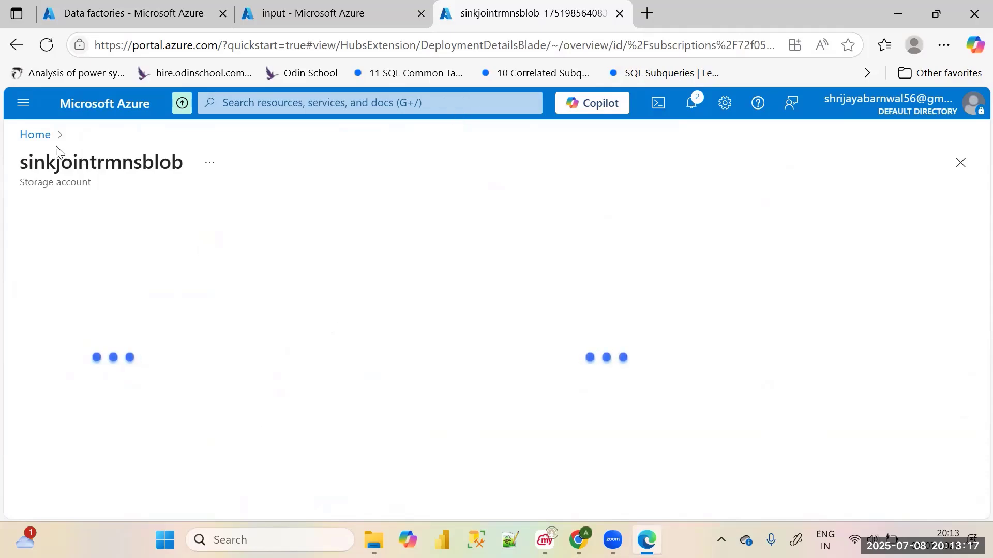
left_click(51, 45)
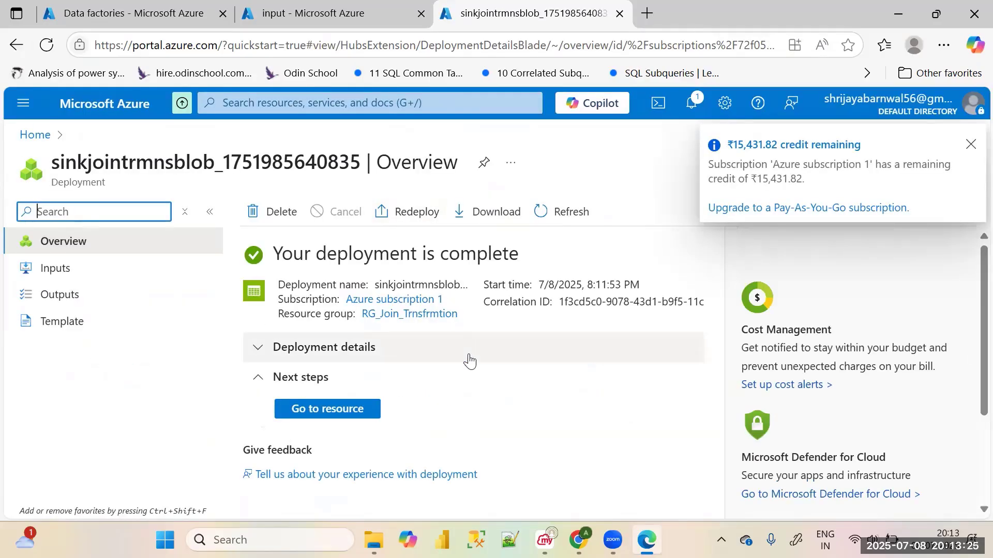
left_click(358, 423)
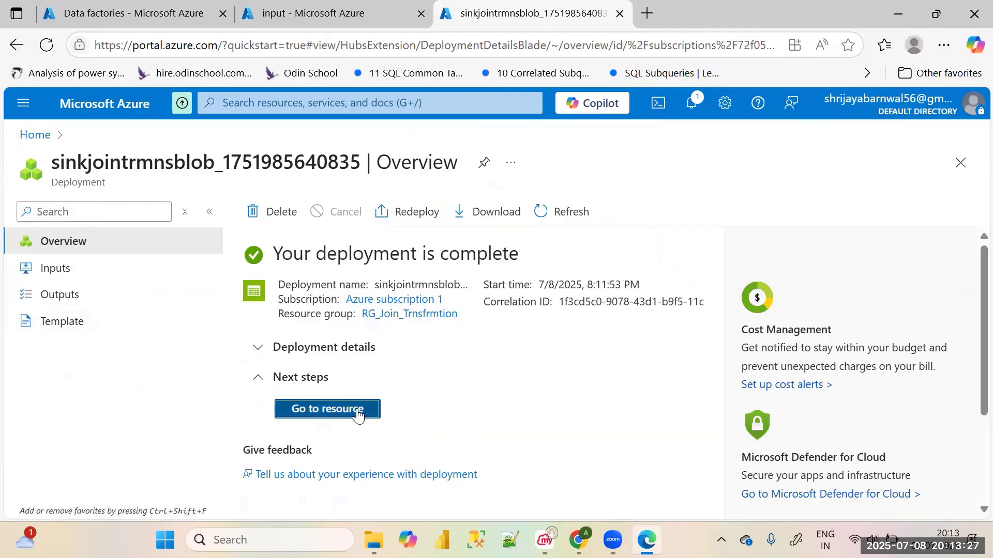
scroll(143, 395, "down", 3)
scroll(143, 395, "up", 1)
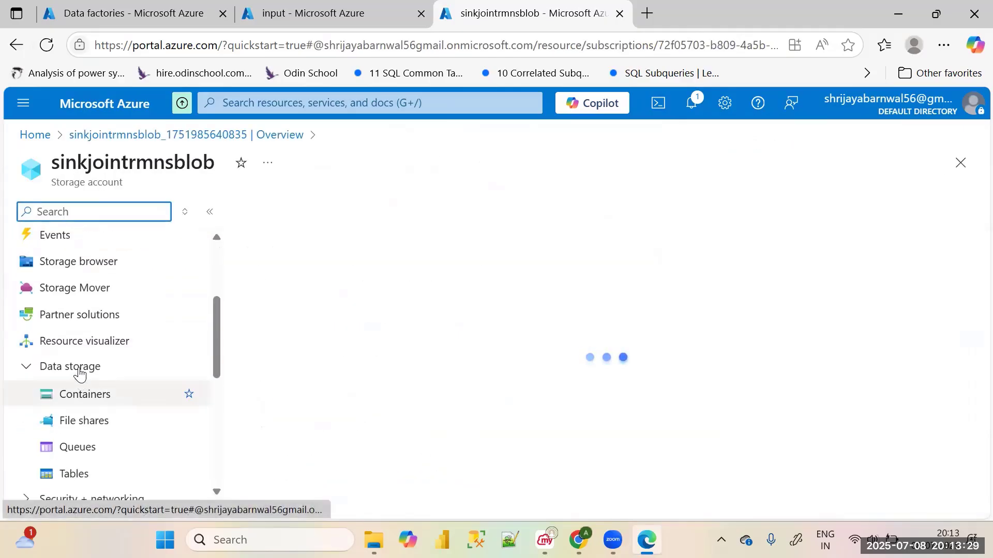
left_click(87, 396)
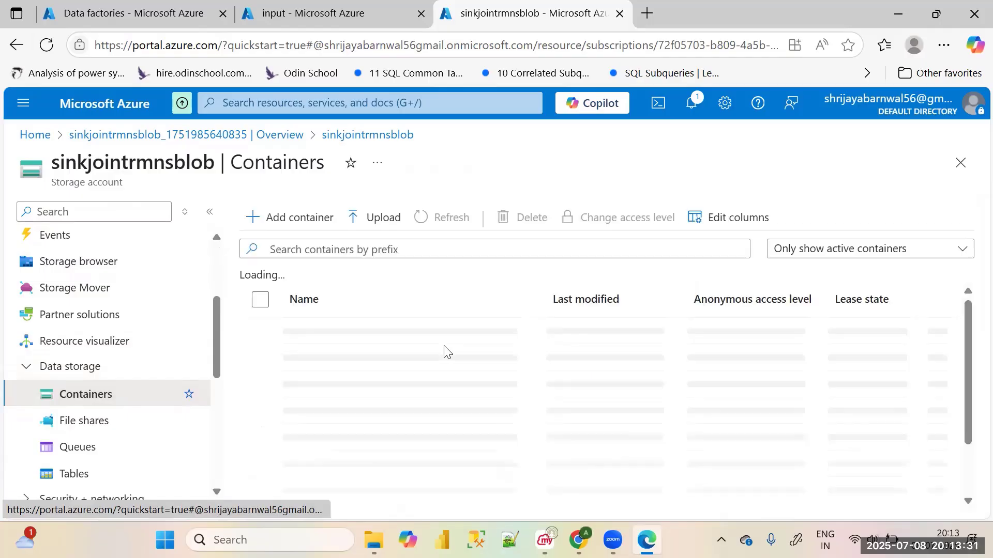
Create a container named output in the sink storage account
left_click(285, 223)
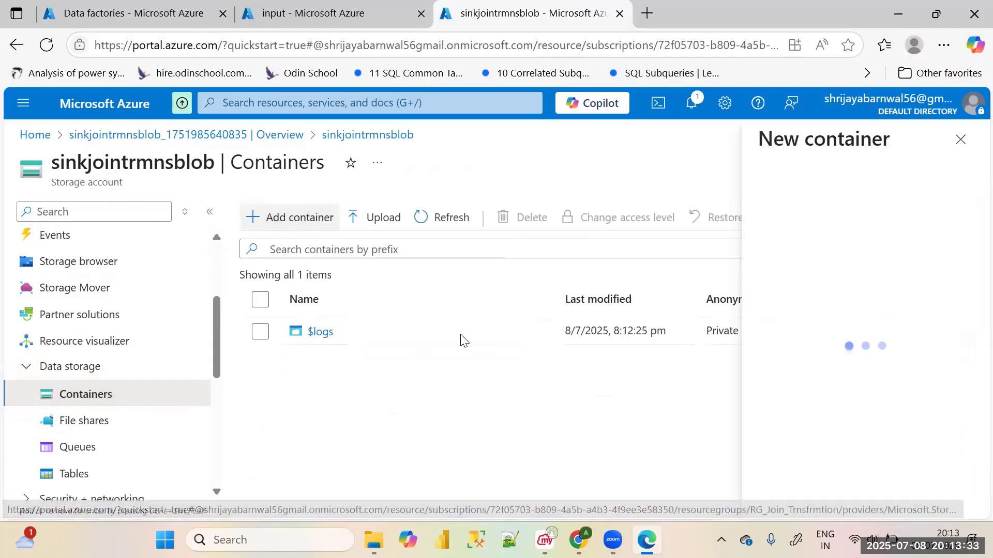
type("output")
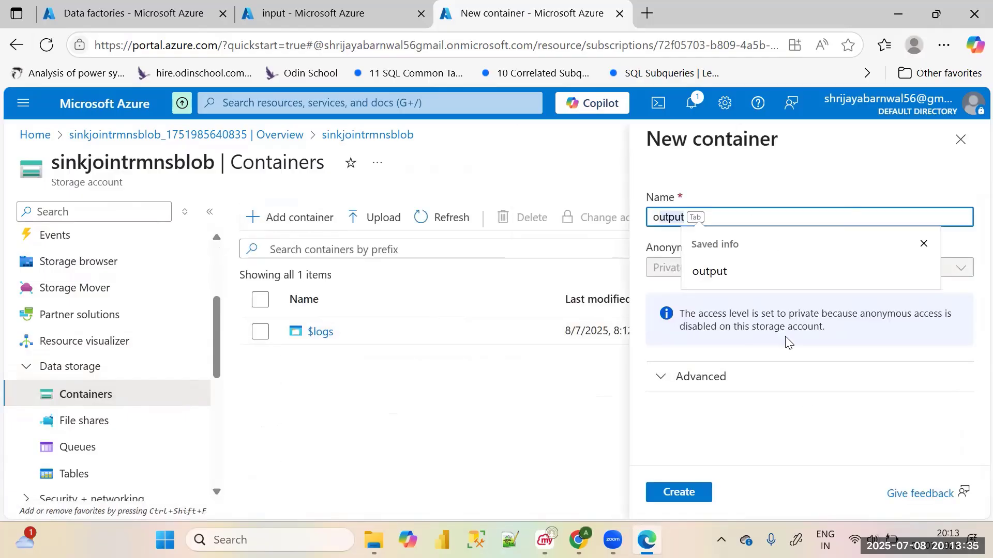
key("Tab")
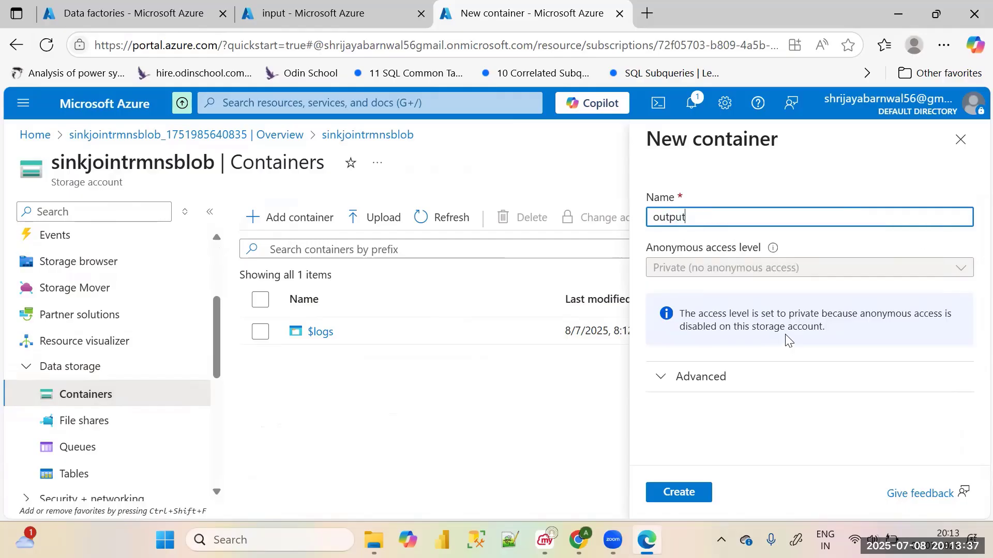
left_click(685, 488)
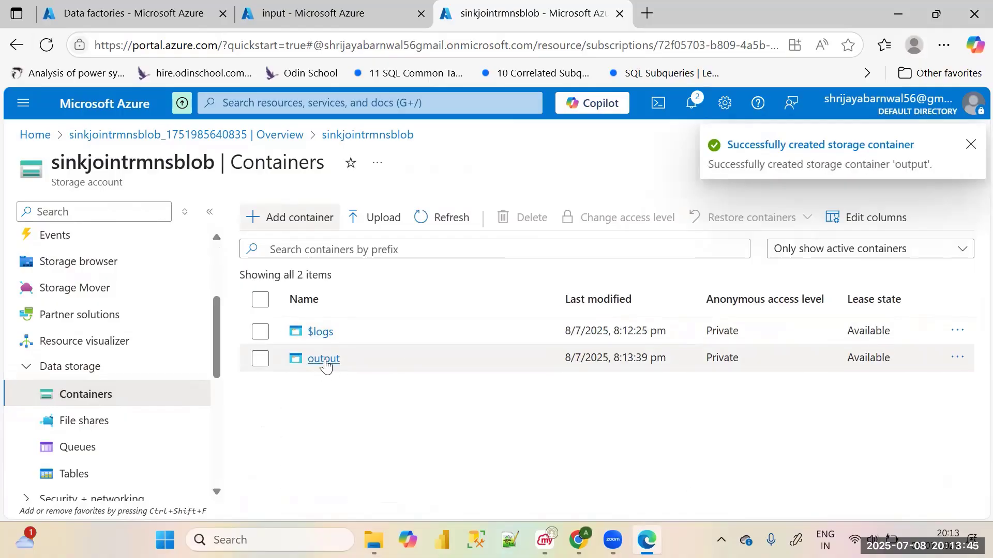
Open the output container of the sink storage account
left_click(339, 6)
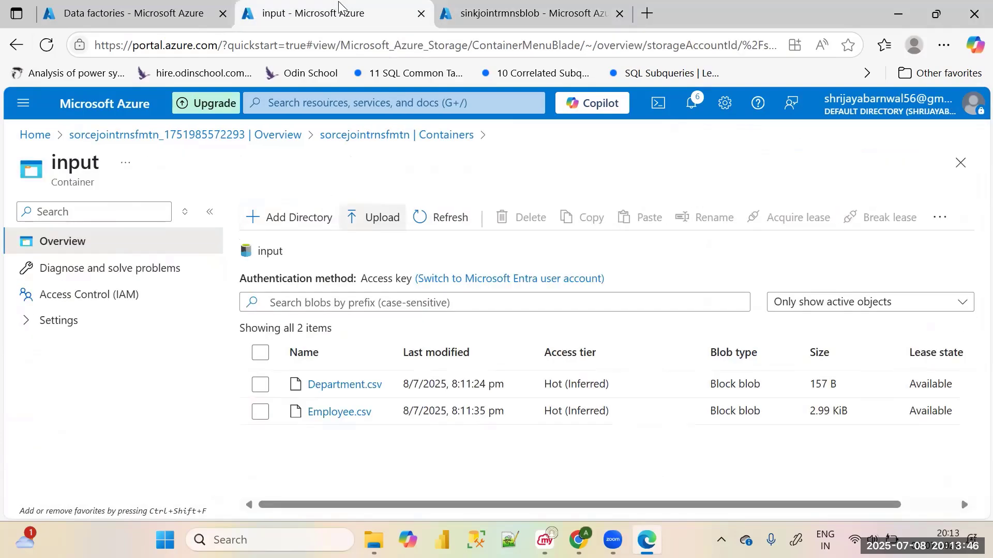
left_click(525, 10)
left_click(326, 359)
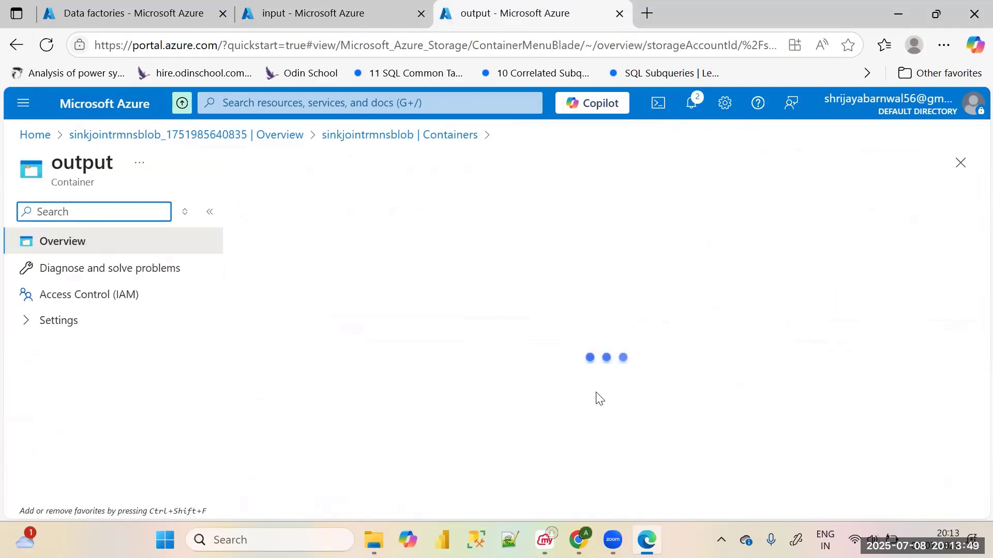
Switch from the output container back to the list of data factories
left_click(318, 13)
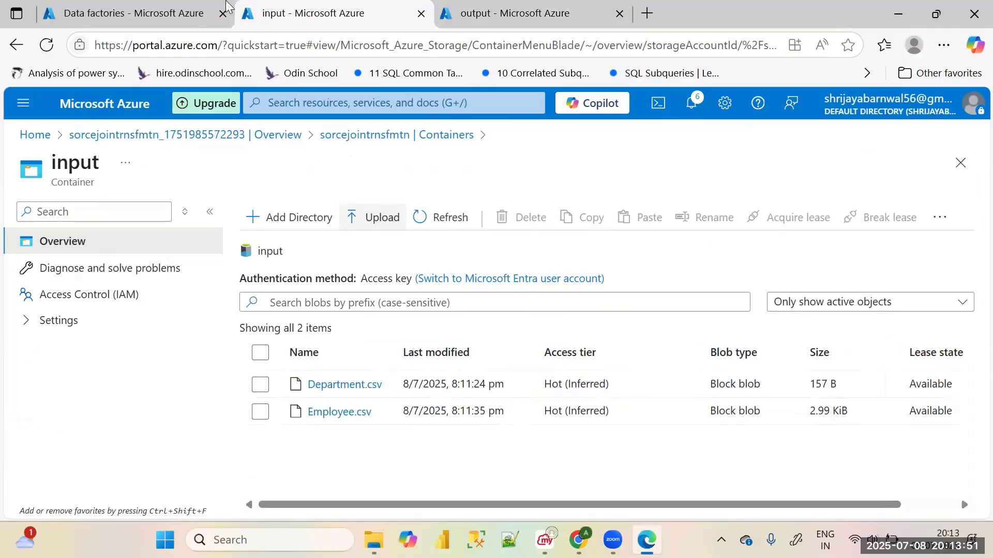
left_click(156, 13)
scroll(248, 377, "down", 1)
scroll(248, 377, "up", 1)
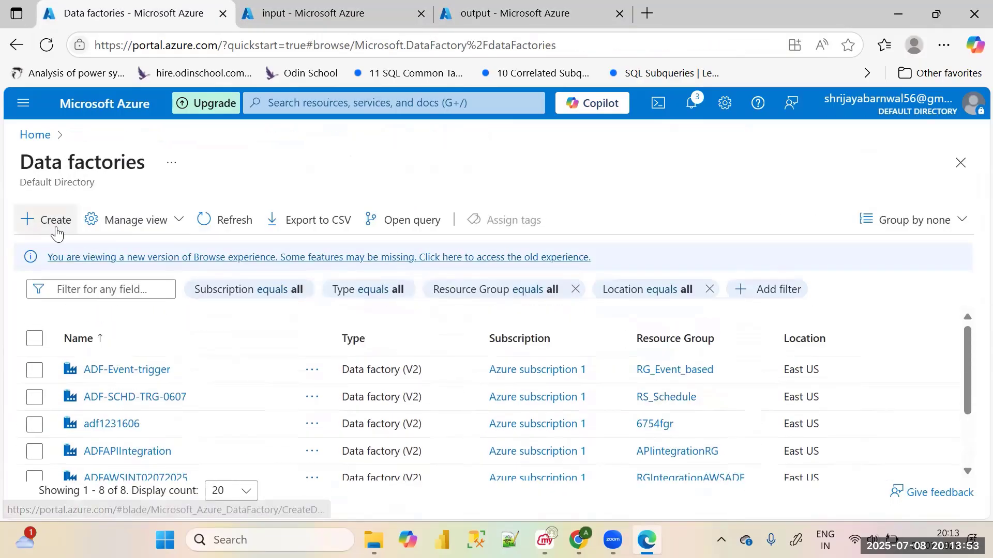
left_click(34, 370)
left_click(34, 397)
left_click(34, 424)
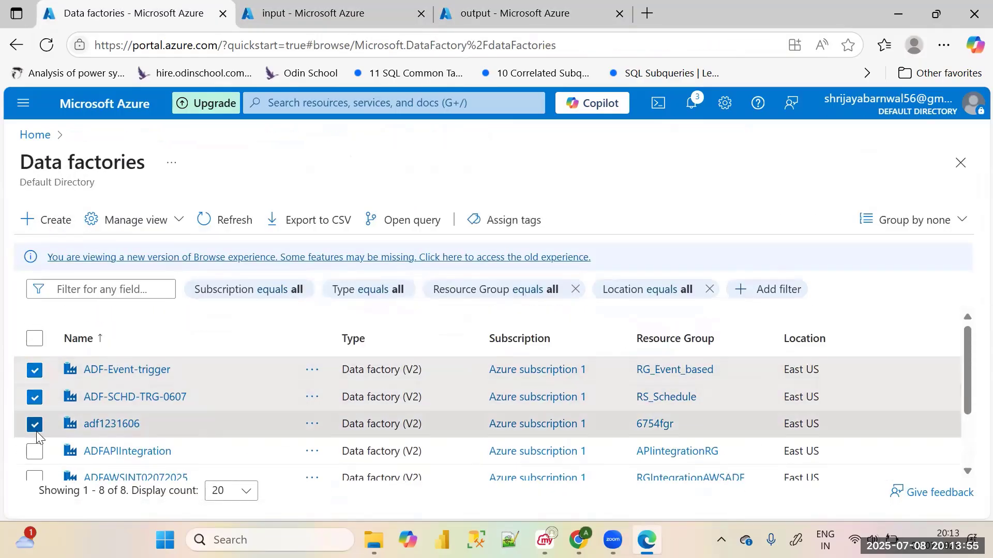
left_click(35, 452)
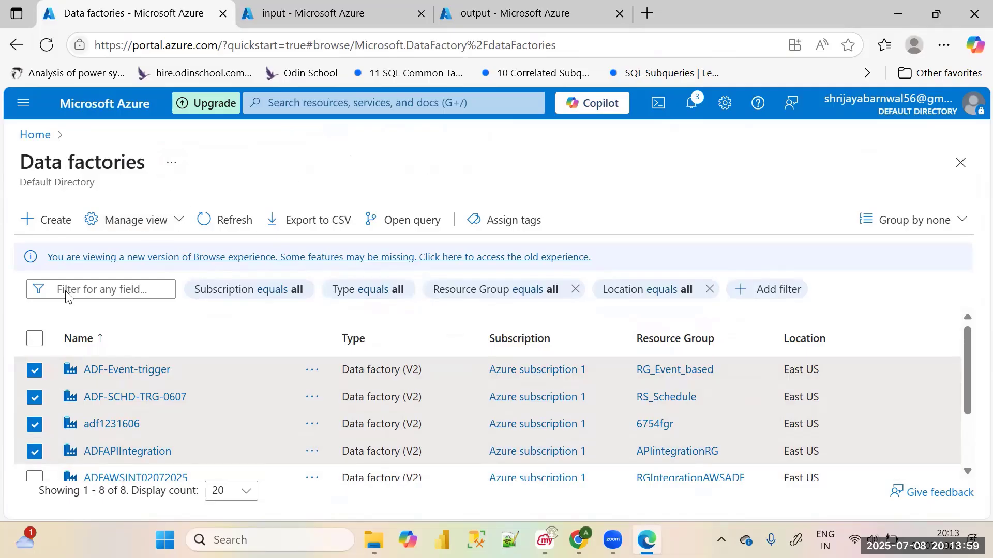
left_click(34, 369)
left_click(34, 397)
left_click(34, 423)
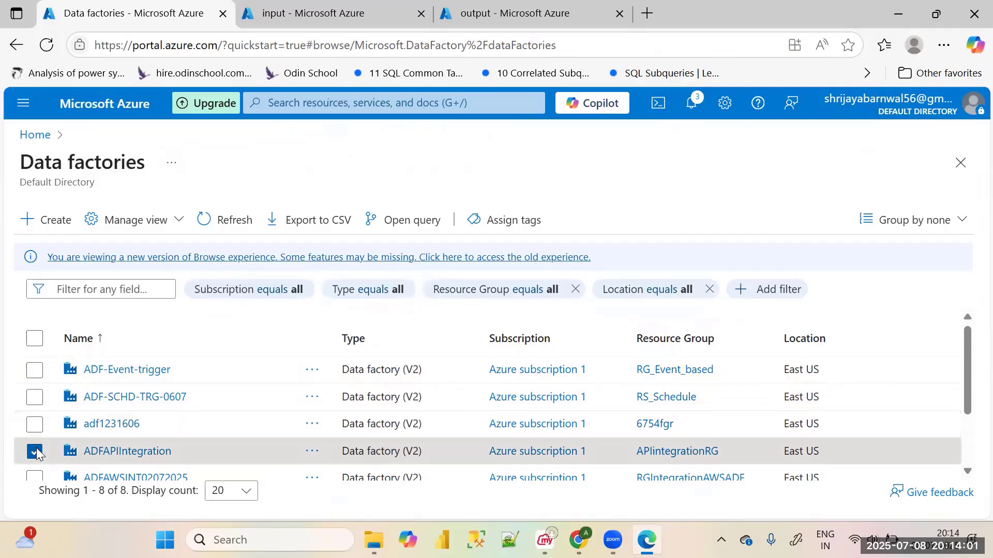
left_click(36, 453)
Start creating a data factory and assign it to the RG_Join_Trnsfrmtion resource group
scroll(155, 406, "down", 3)
scroll(159, 407, "up", 3)
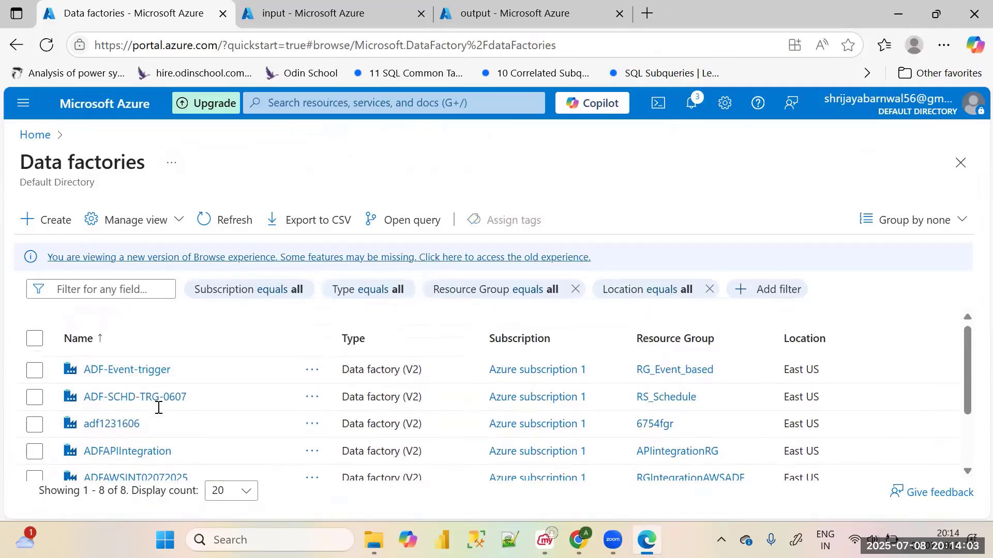
left_click(61, 224)
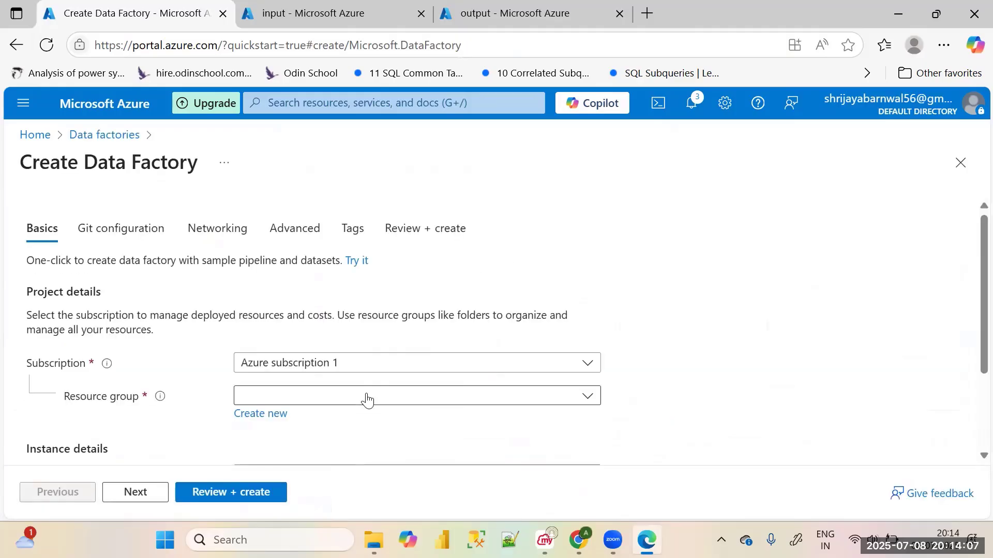
left_click(367, 399)
left_click(325, 276)
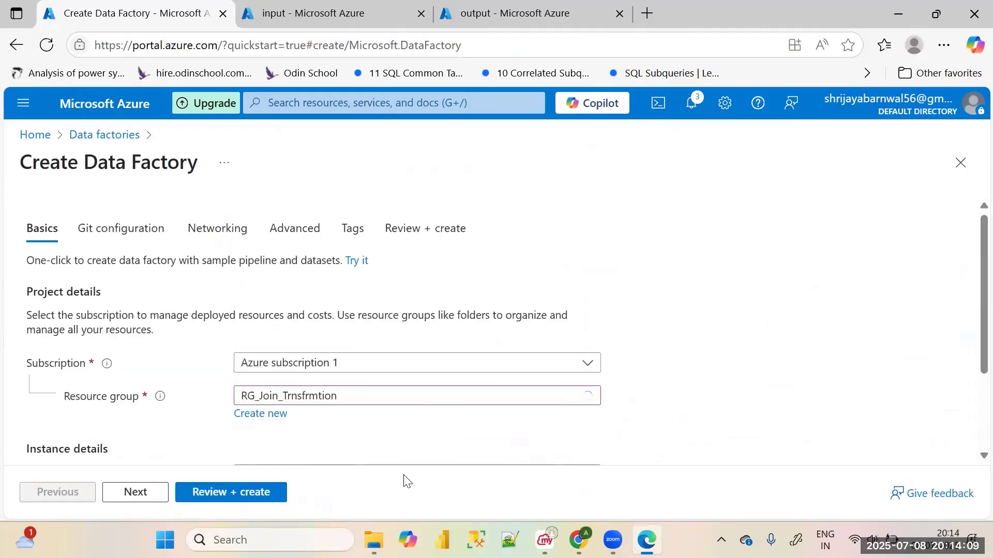
Name the data factory ADF-DATA-TXRFMN
scroll(307, 349, "down", 2)
left_click(308, 349)
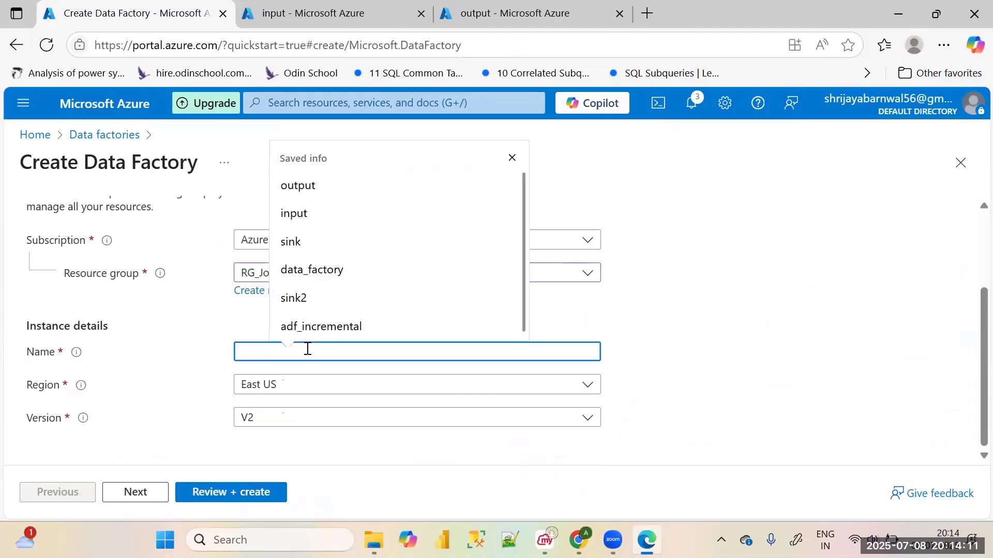
type("a")
key("BackSpace")
type("A")
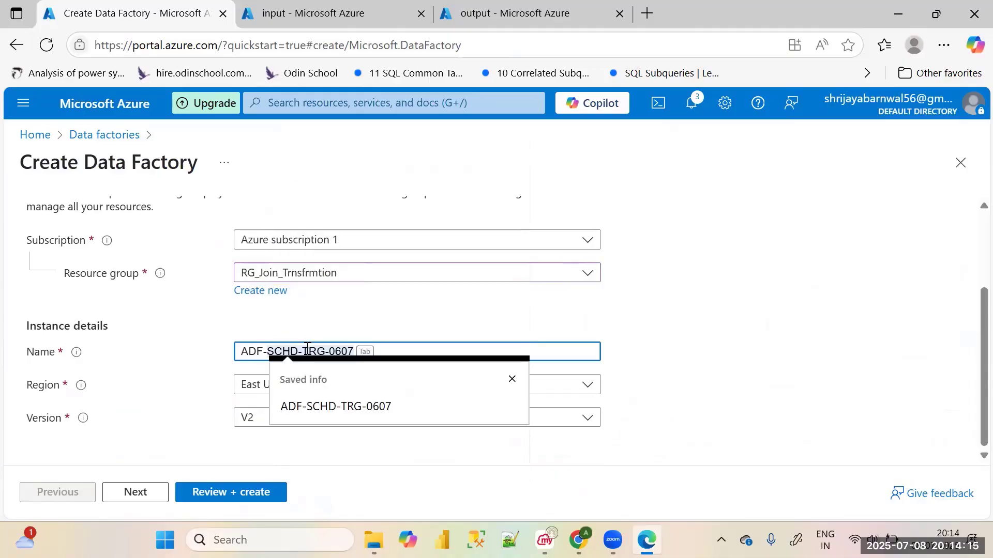
type("DF-DATAD")
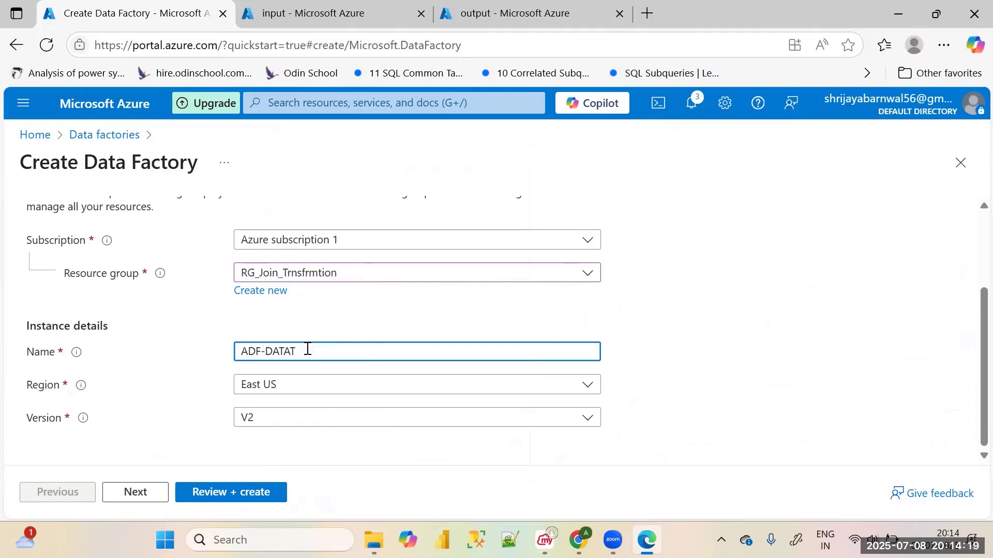
type("XDF")
left_click(290, 352)
type("-TXRFMN")
Accept the default Git, networking, advanced and tag settings and proceed to the data factory's final review
left_click(136, 492)
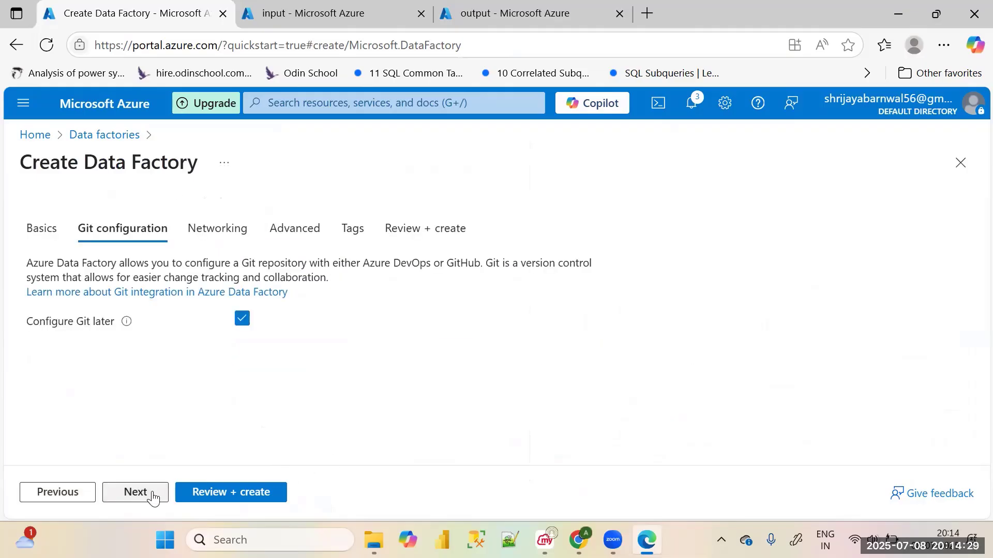
left_click(136, 492)
left_click(136, 492)
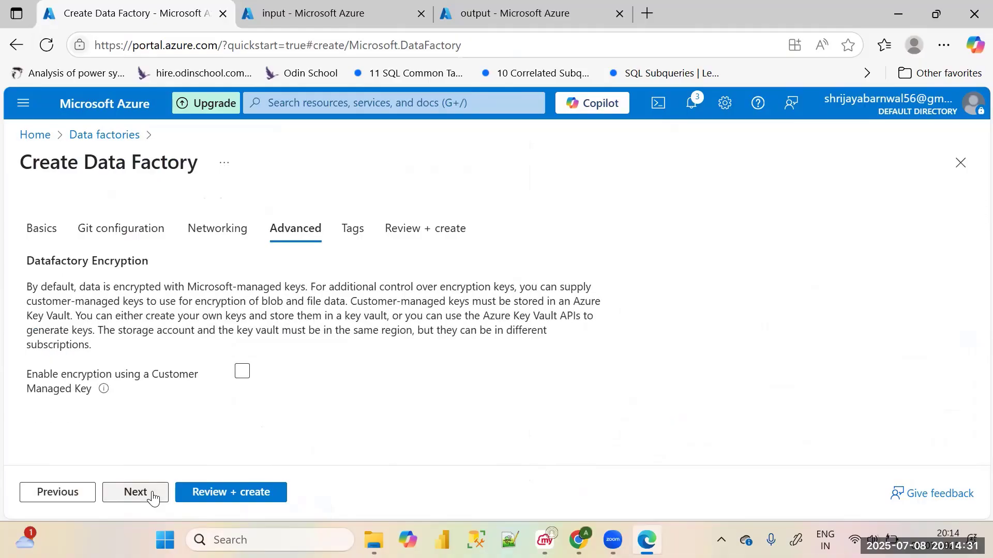
left_click(152, 495)
left_click(206, 497)
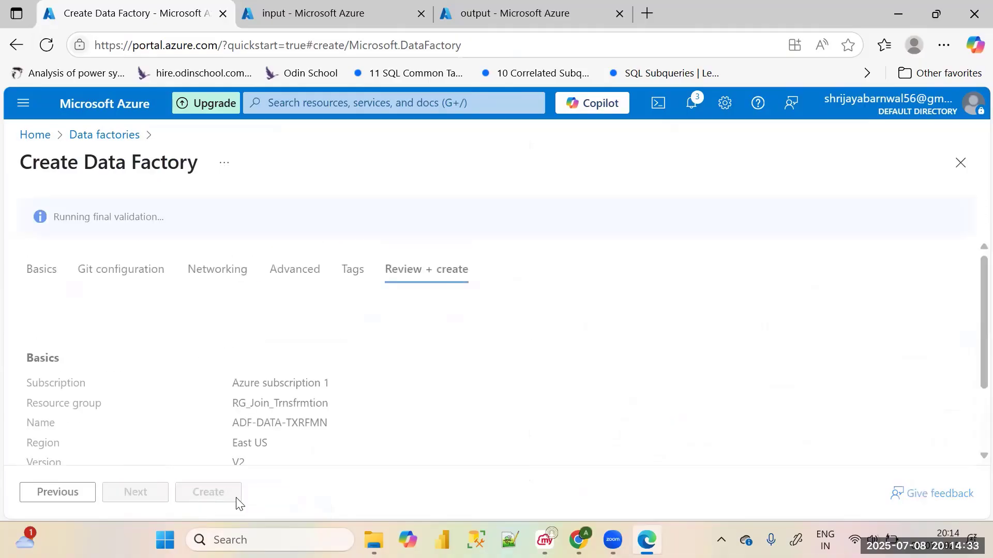
Look over the source input container and the sink output container during the data factory's validation
left_click(300, 10)
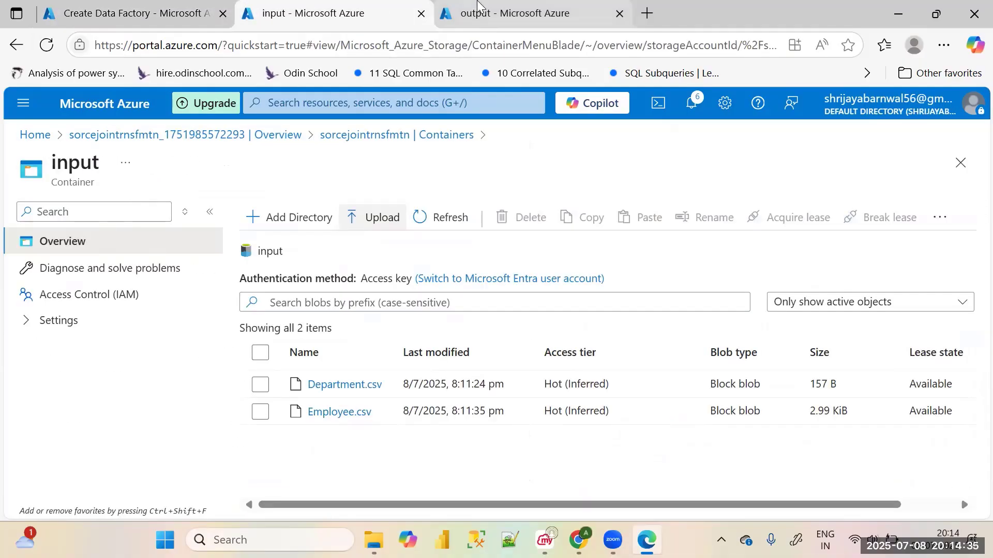
left_click(477, 6)
left_click(214, 18)
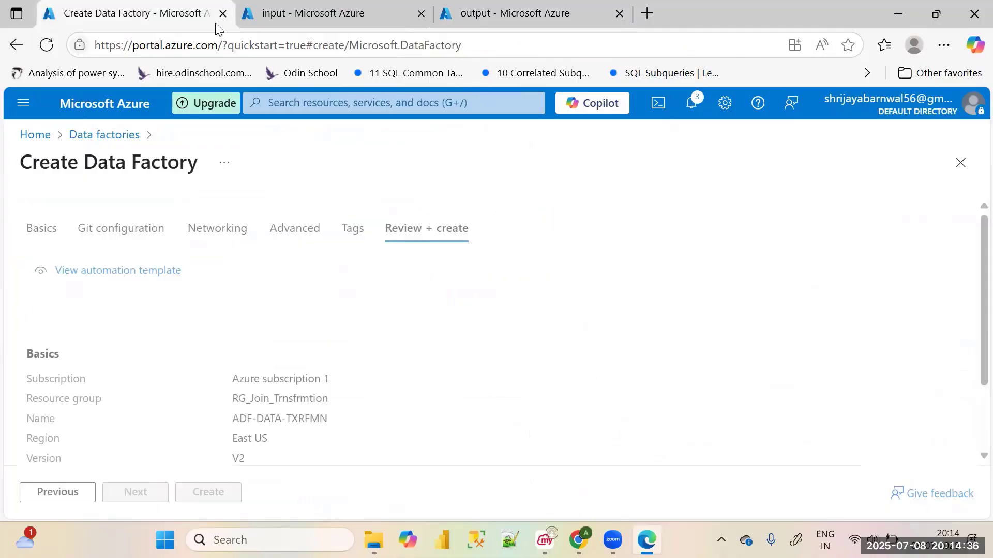
left_click(290, 10)
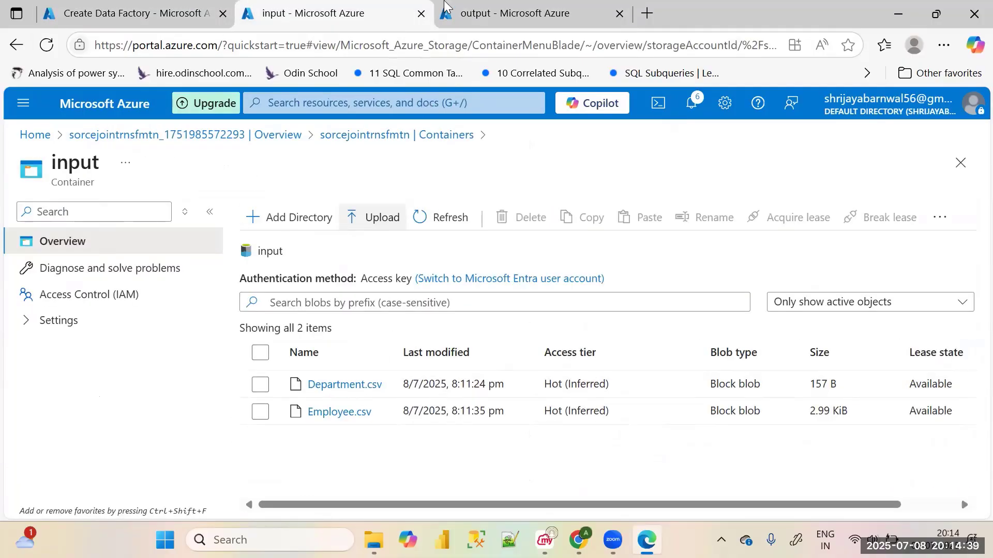
left_click(497, 9)
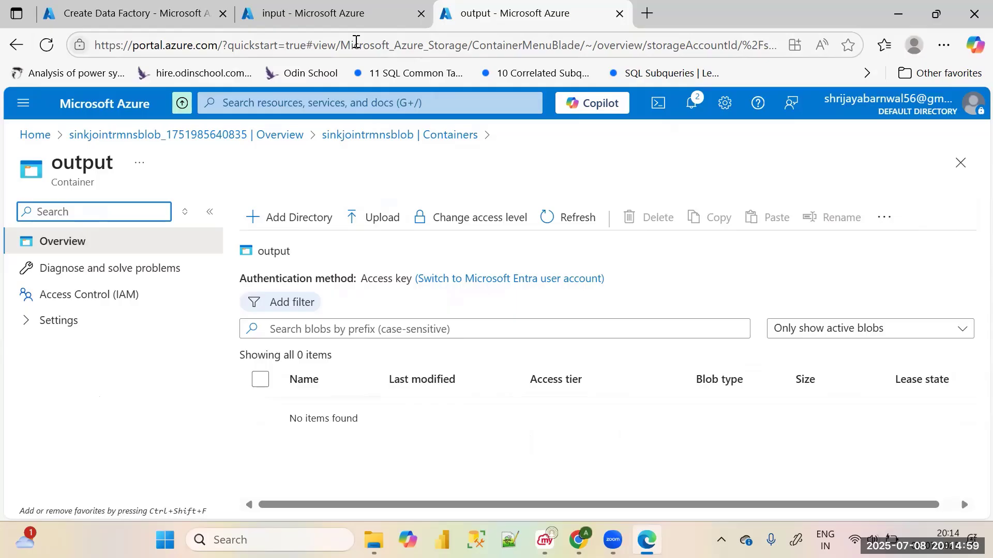
left_click(300, 12)
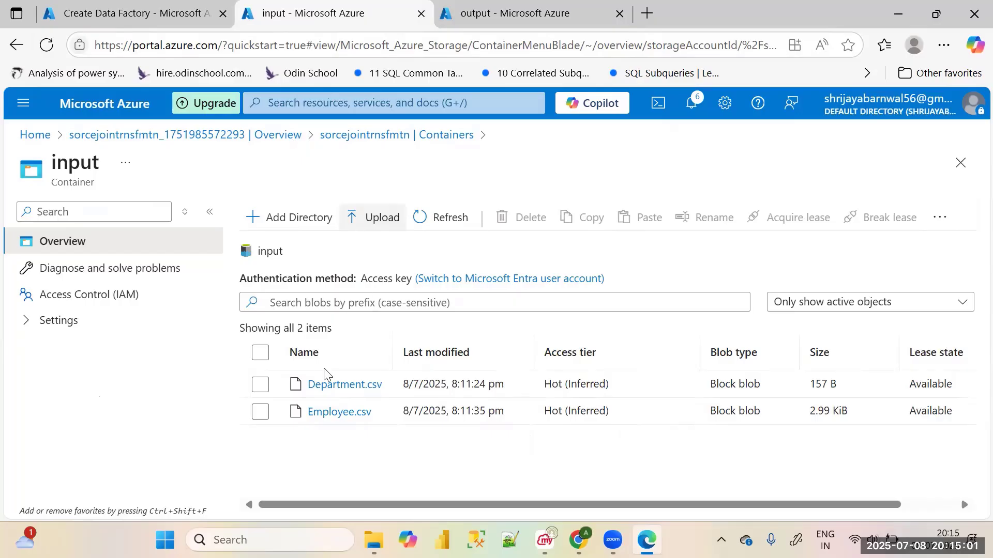
Return to the data factory's review summary and submit its creation
left_click(135, 13)
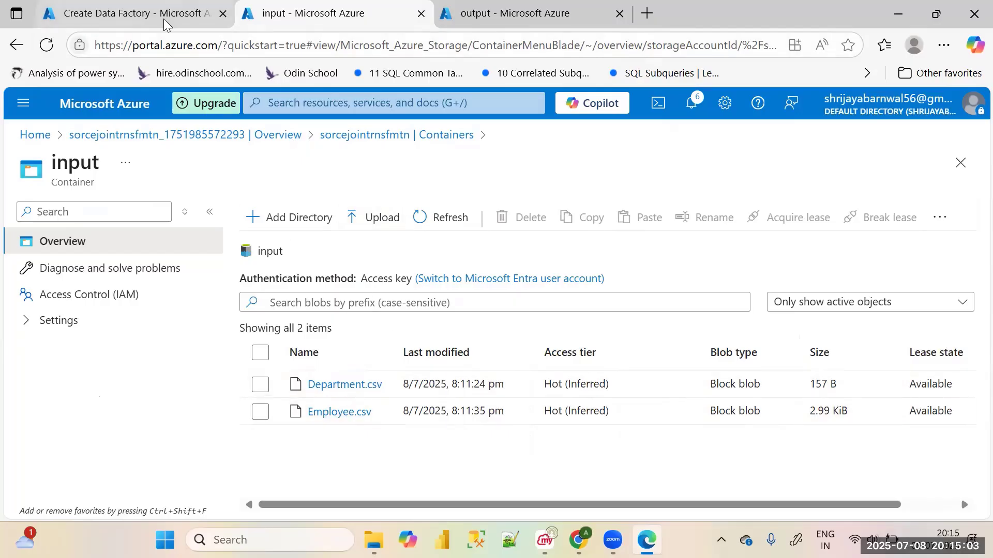
scroll(230, 280, "down", 4)
left_click(208, 491)
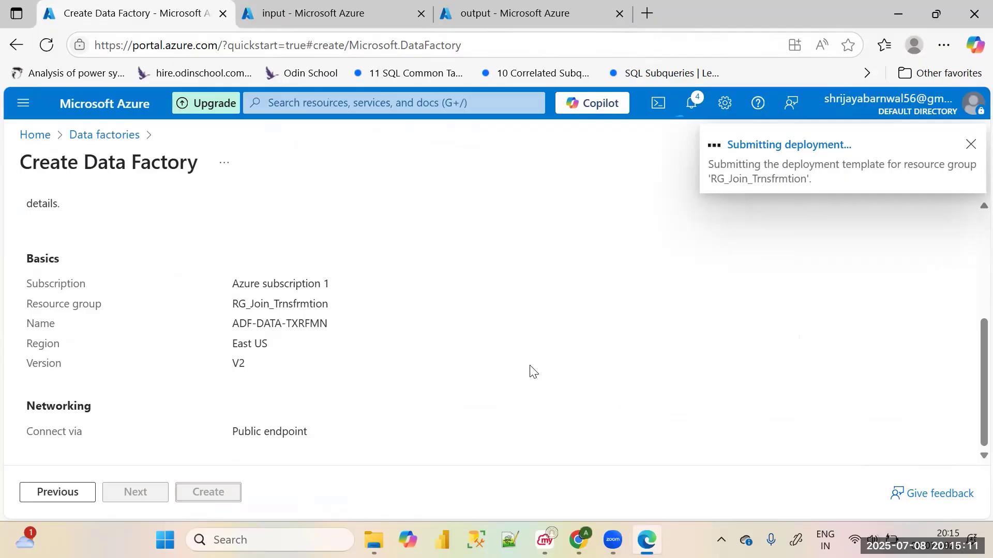
Check the input and output containers again while the data factory deploys
left_click(300, 10)
left_click(497, 4)
left_click(252, 3)
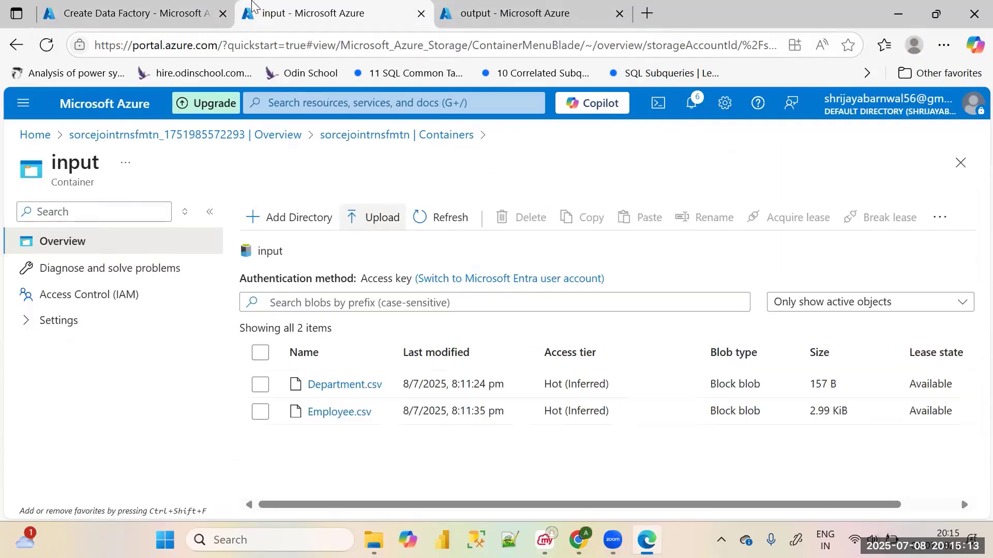
left_click(171, 11)
left_click(335, 2)
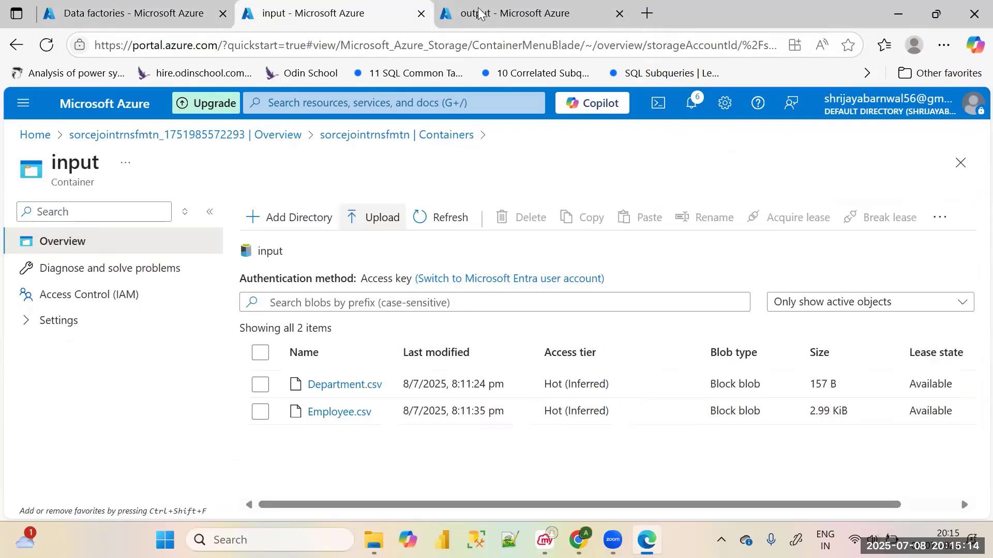
left_click(536, 13)
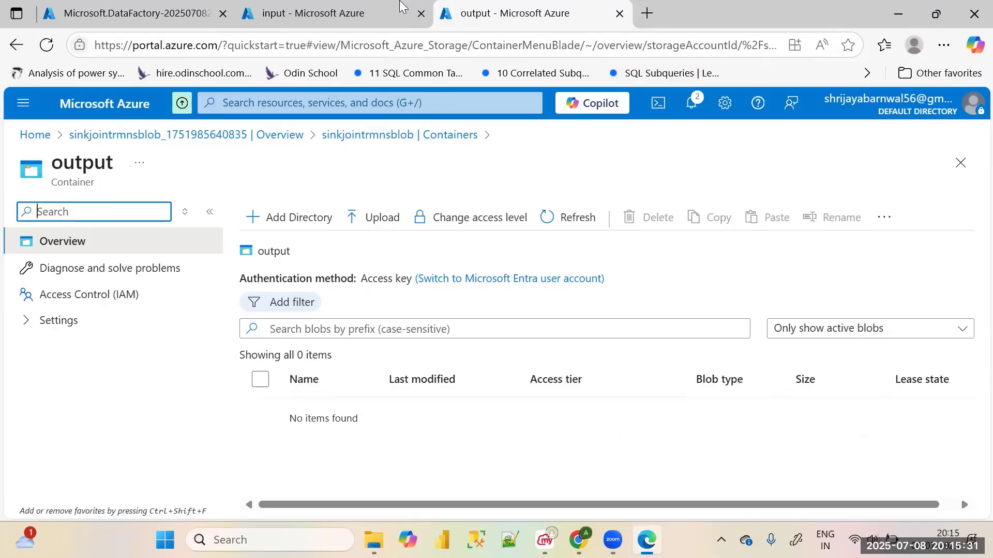
Go from the completed deployment to the ADF-DATA-TXRFMN data factory and launch Azure Data Factory Studio
left_click(129, 13)
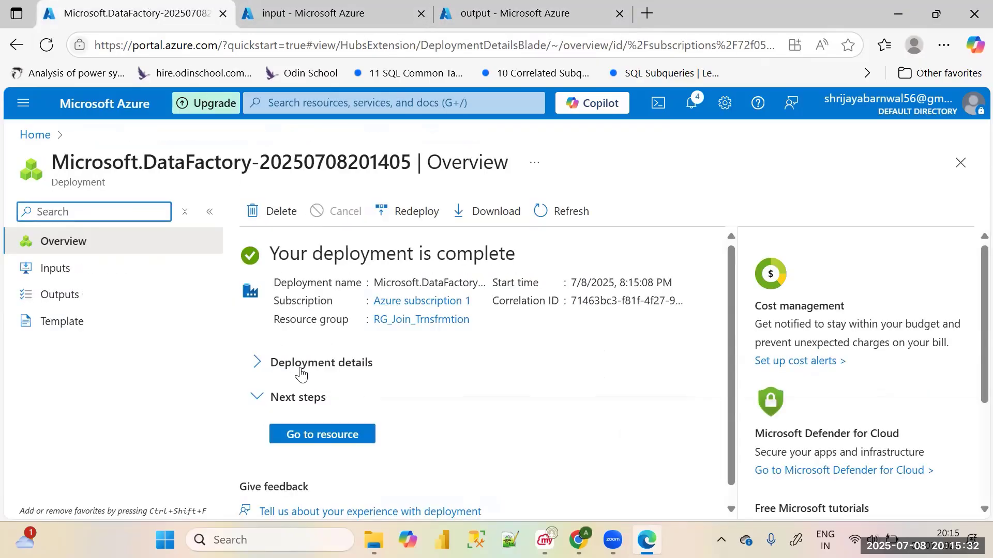
left_click(328, 433)
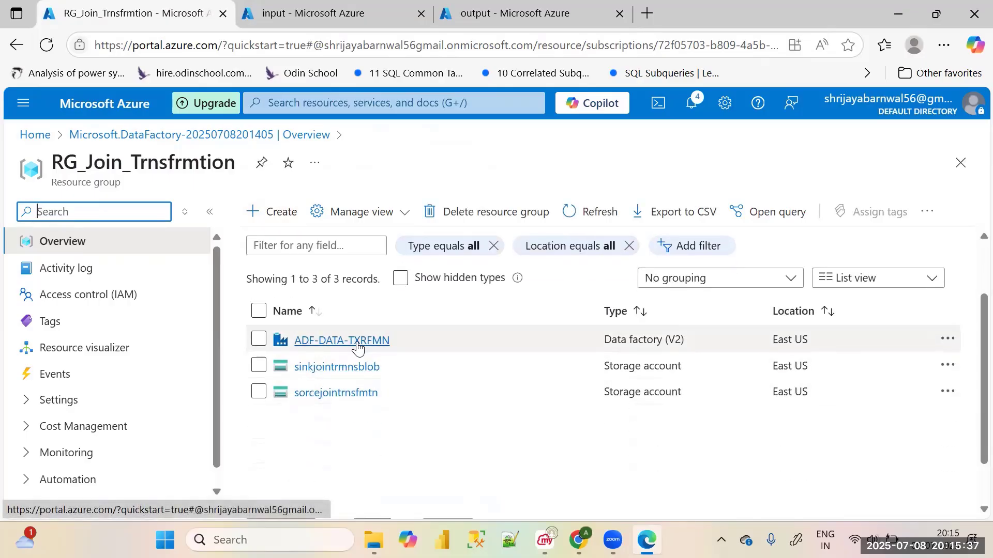
left_click(358, 343)
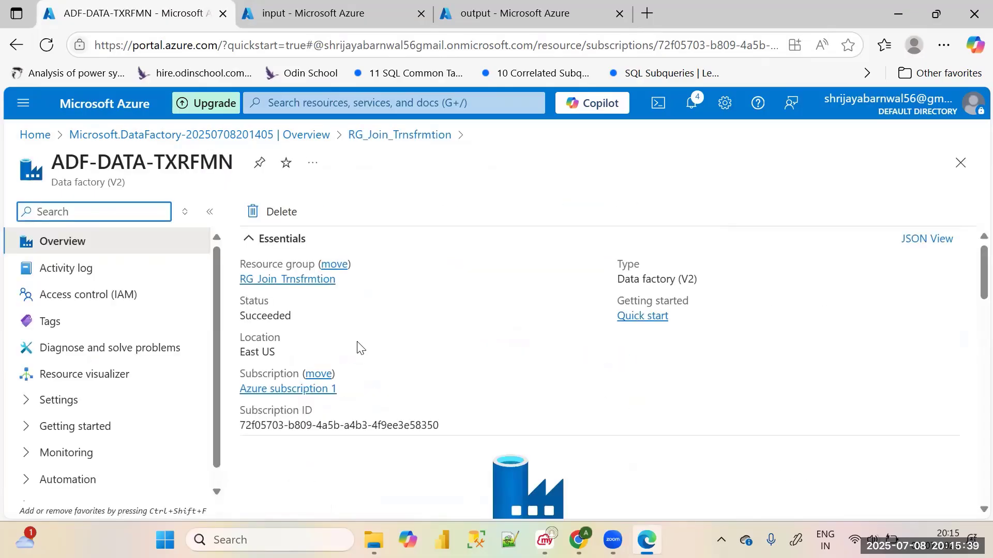
scroll(362, 352, "down", 5)
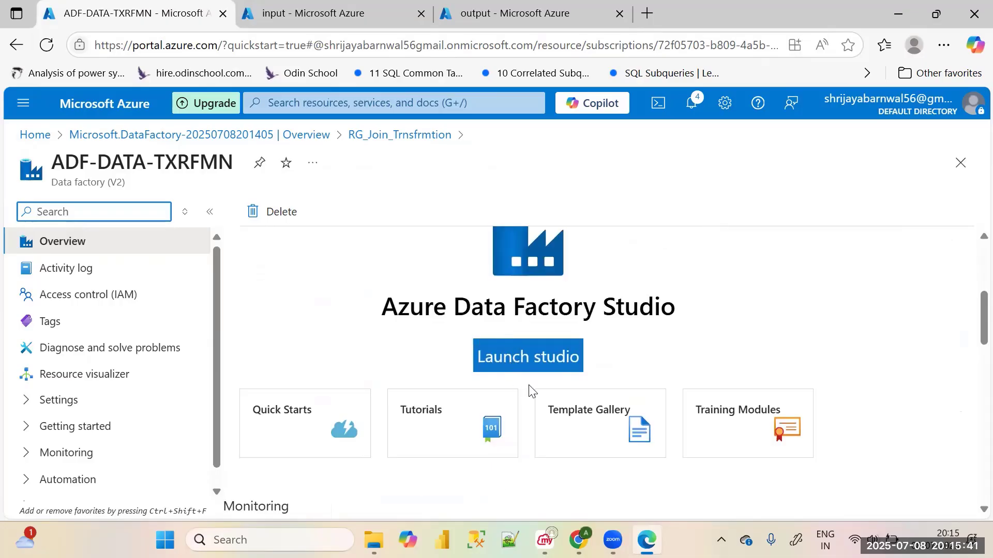
left_click(537, 363)
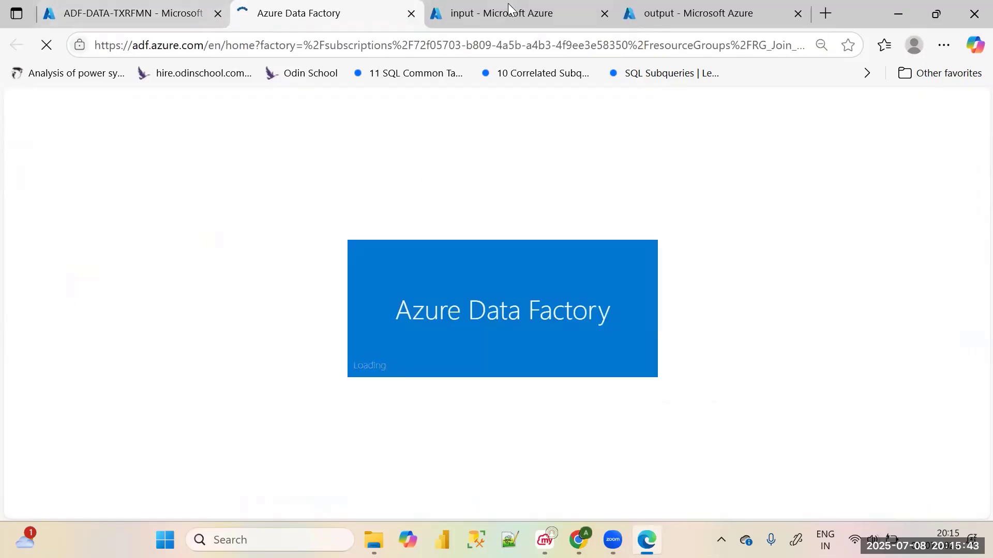
left_click(533, 12)
left_click(320, 13)
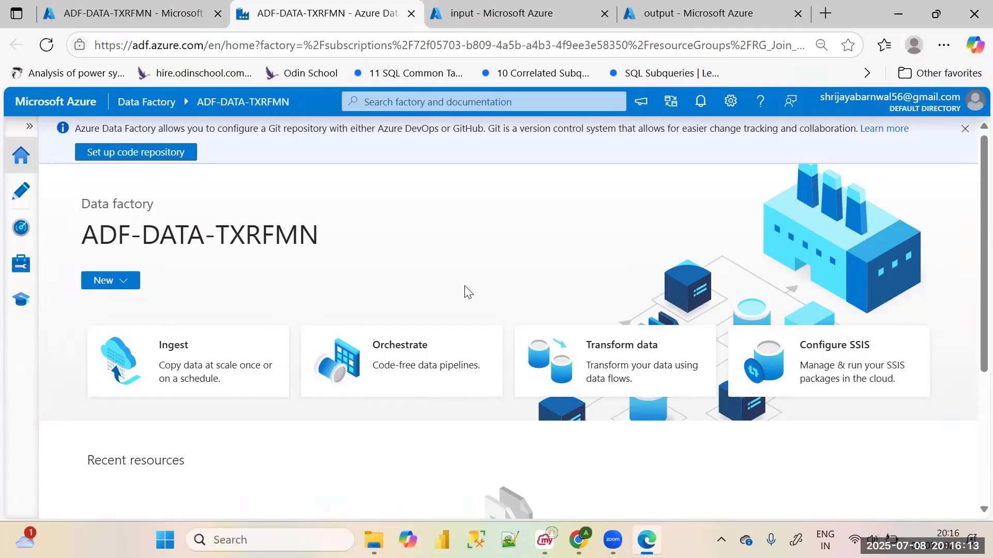
Start a new linked service in the data factory with Azure Data Lake Storage Gen2 as its data store
left_click(20, 264)
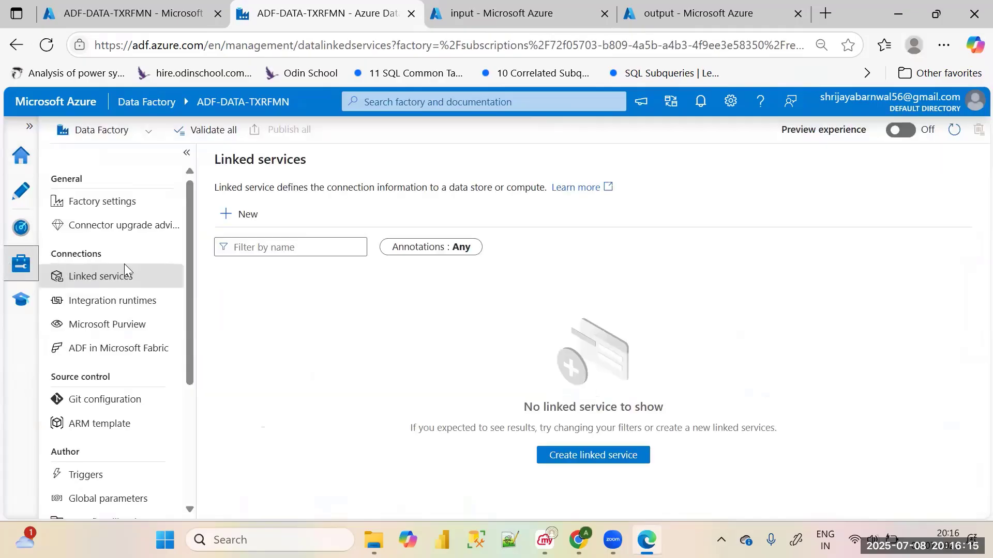
left_click(244, 213)
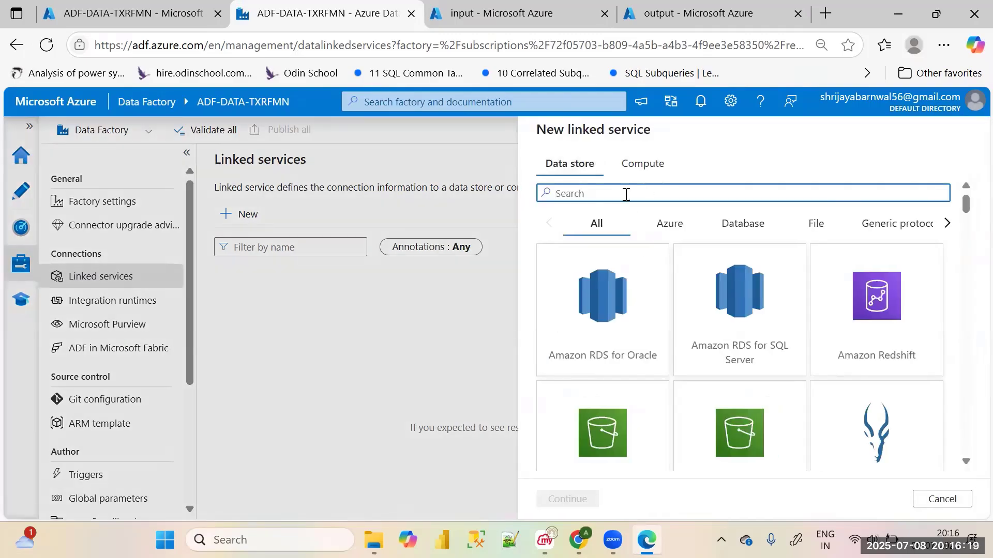
type("GEN")
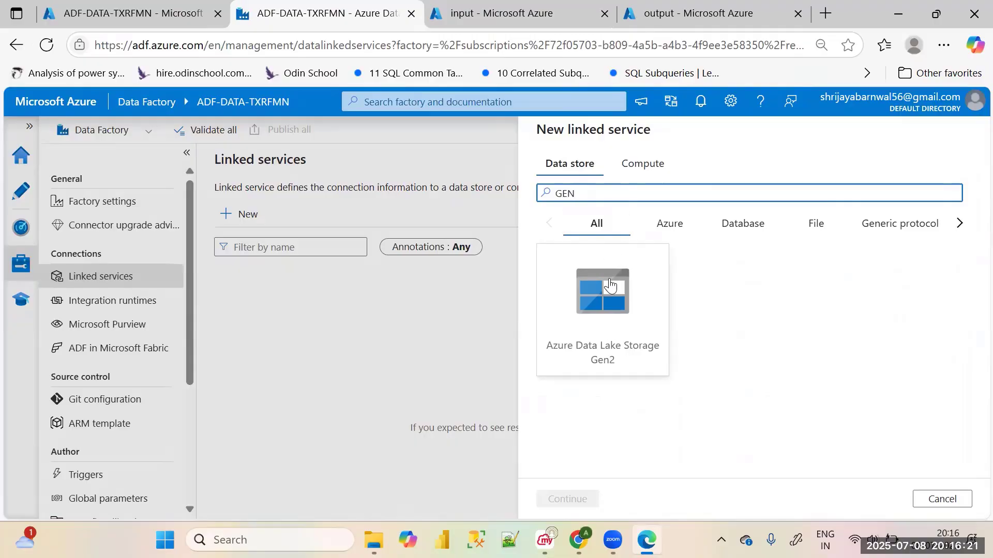
left_click(607, 332)
left_click(575, 497)
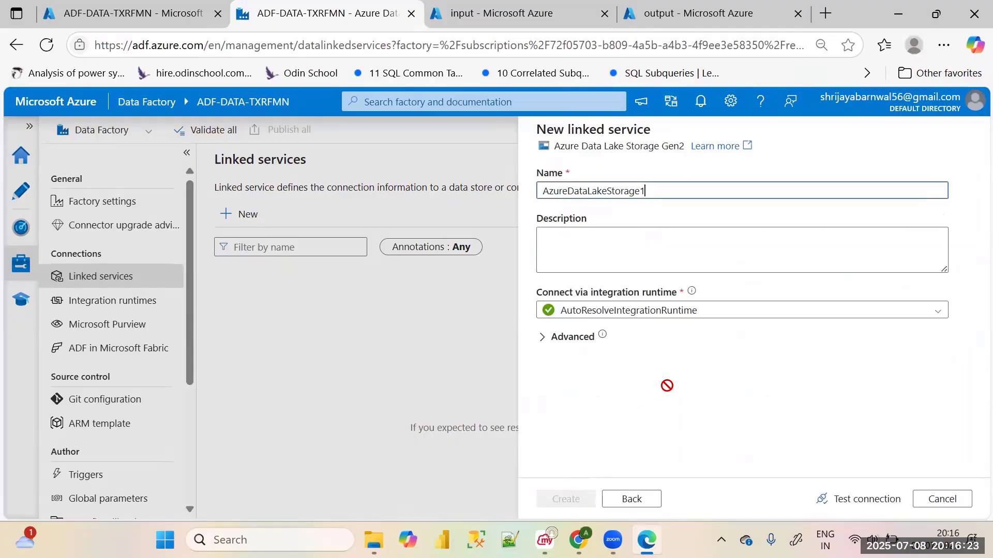
Name the new Azure Data Lake Storage Gen2 linked service LS_Srcegen2
left_click_drag(658, 197, 535, 202)
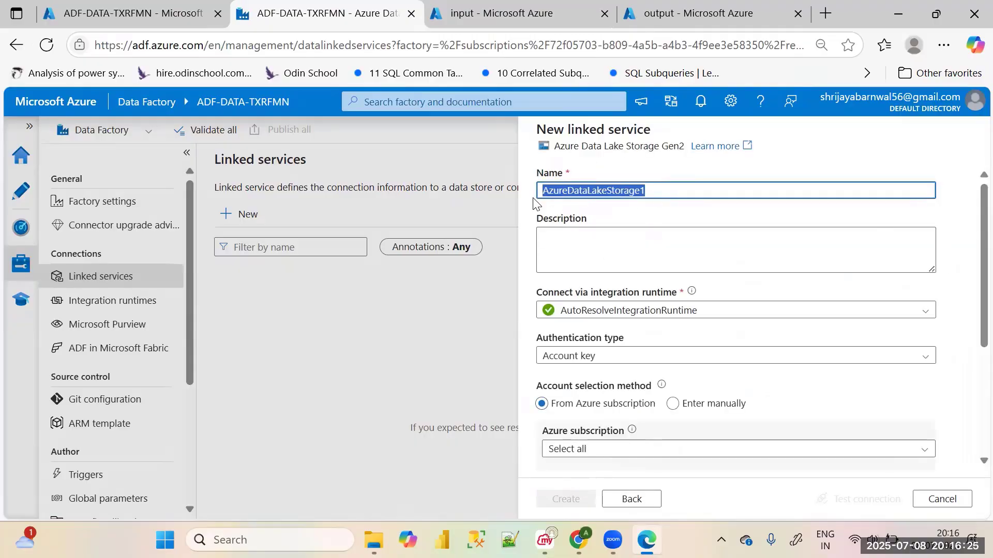
key("BackSpace")
key("BackSpace")
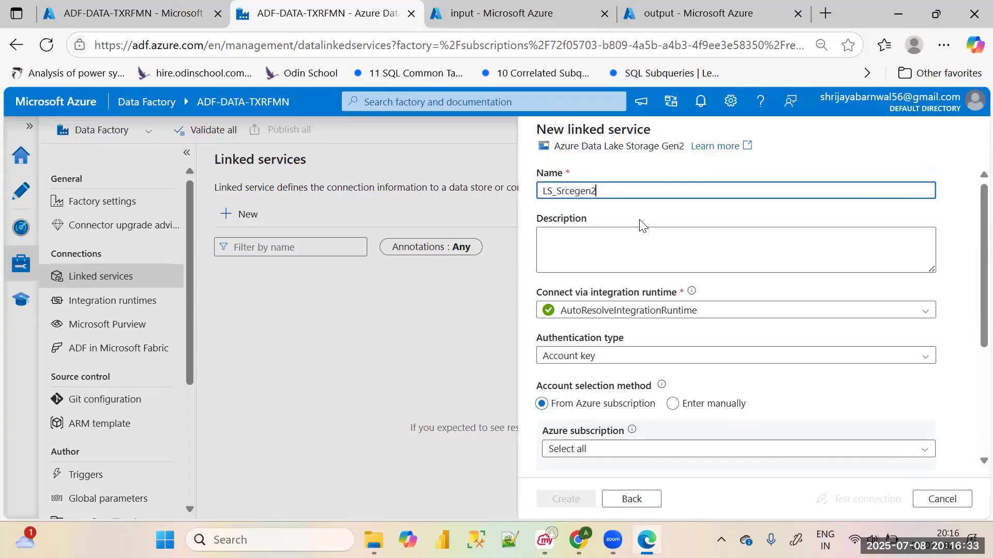
Connect LS_Srcegen2 to storage account sorcejointrnsfmtn in Azure subscription 1, and create the linked service after testing its connection
scroll(641, 224, "down", 2)
scroll(631, 283, "down", 3)
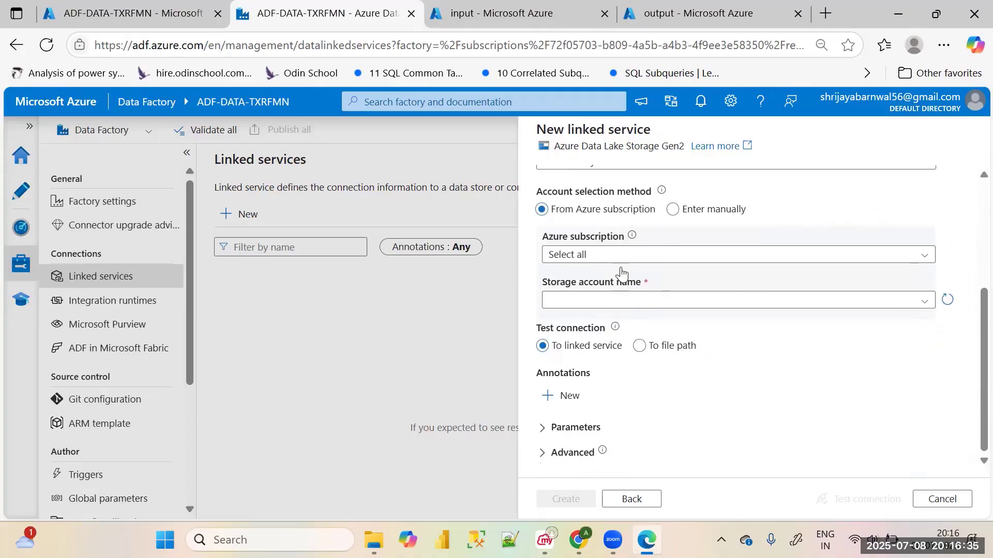
left_click(631, 257)
left_click(625, 299)
left_click(634, 299)
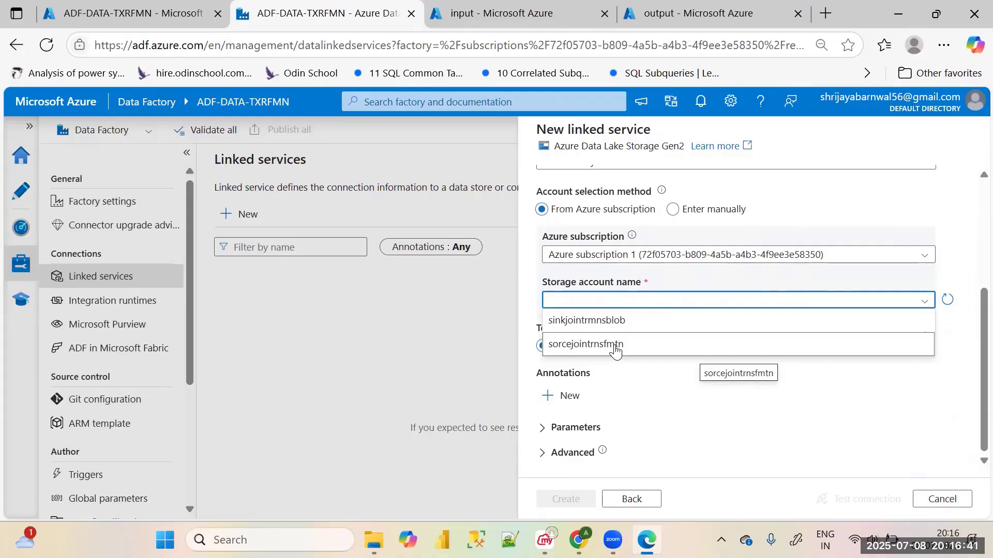
left_click(615, 348)
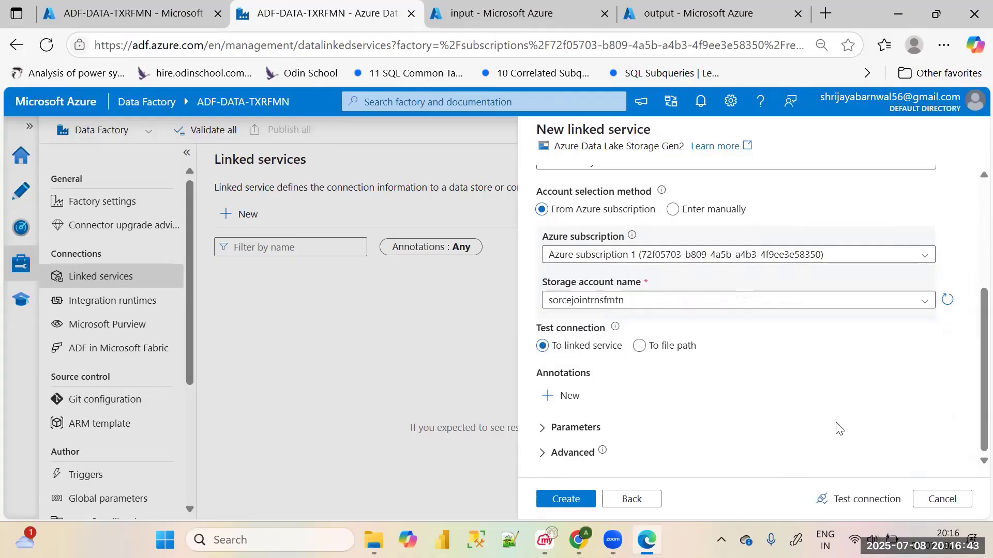
left_click(857, 500)
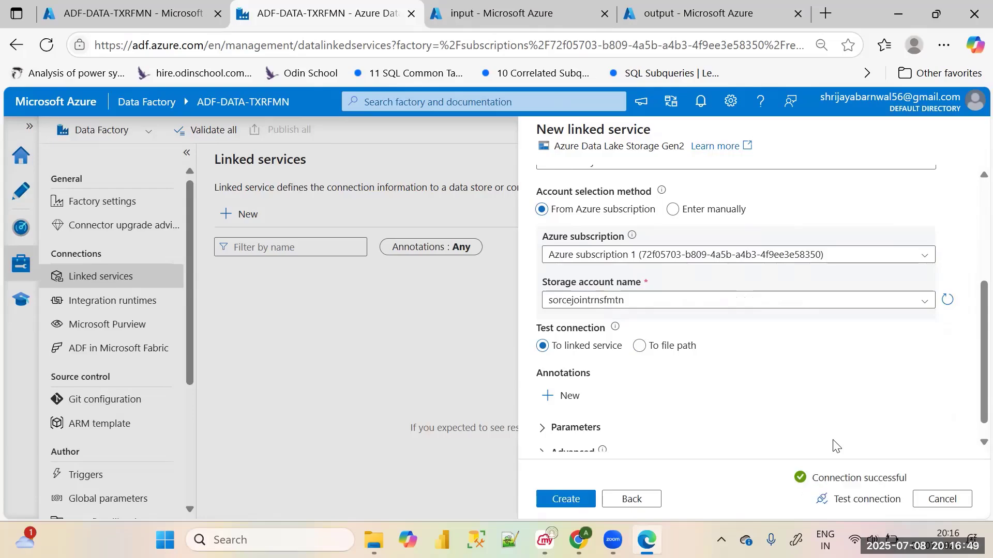
left_click(567, 499)
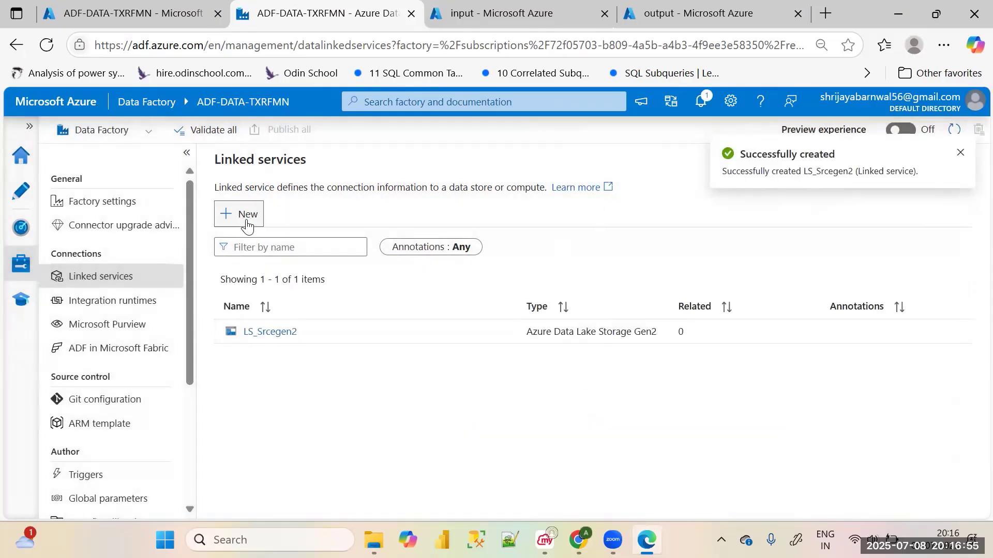
Start another new linked service with Azure Blob Storage as its data store
left_click(247, 217)
left_click(613, 199)
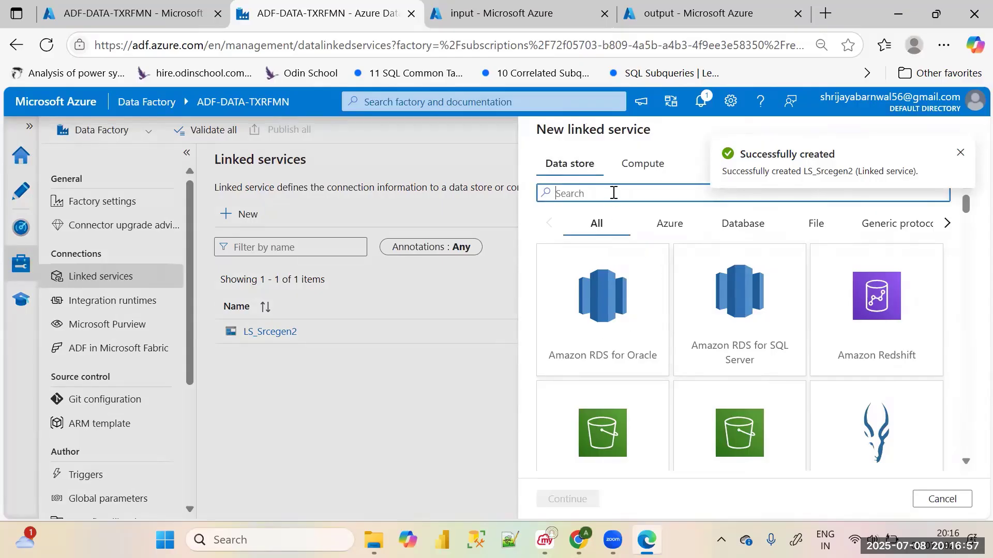
type("blob")
left_click(618, 355)
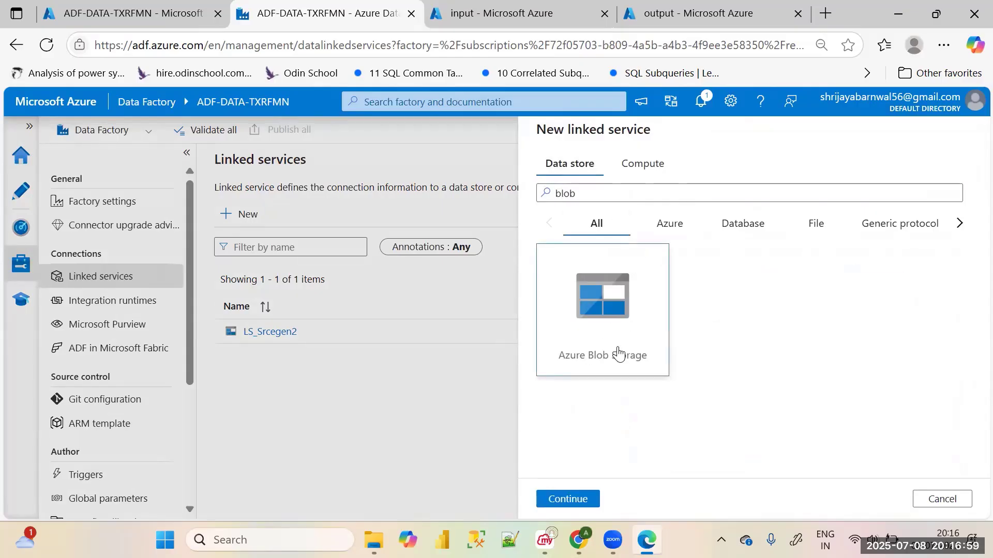
left_click(567, 499)
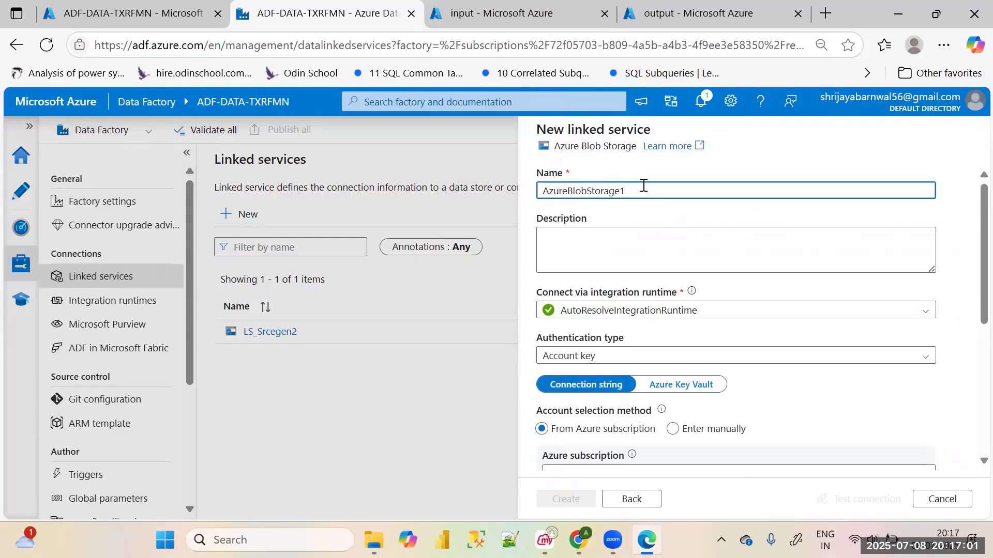
Name the new Azure Blob Storage linked service LS_Sink_blob
left_click_drag(643, 185, 482, 192)
key("BackSpace")
type("L")
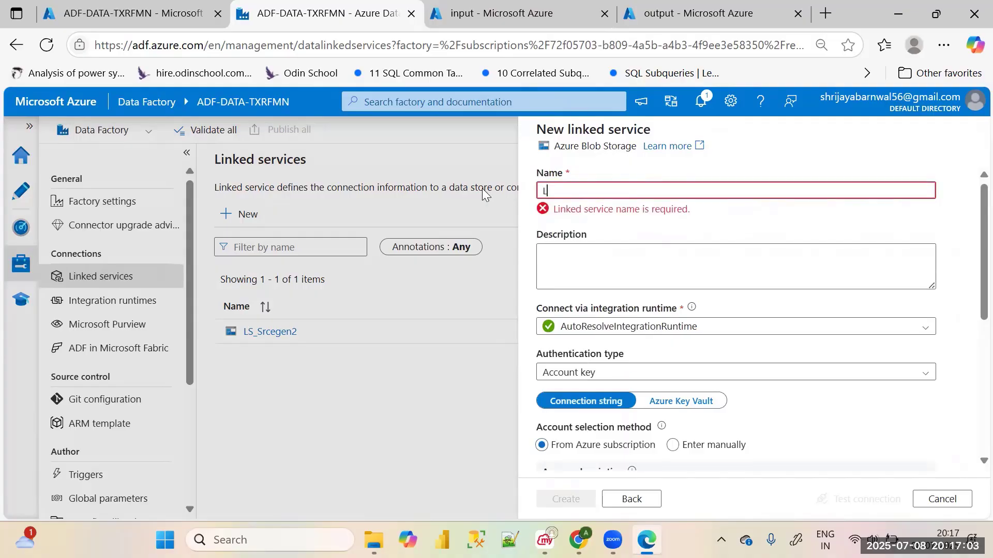
type("S_Sink")
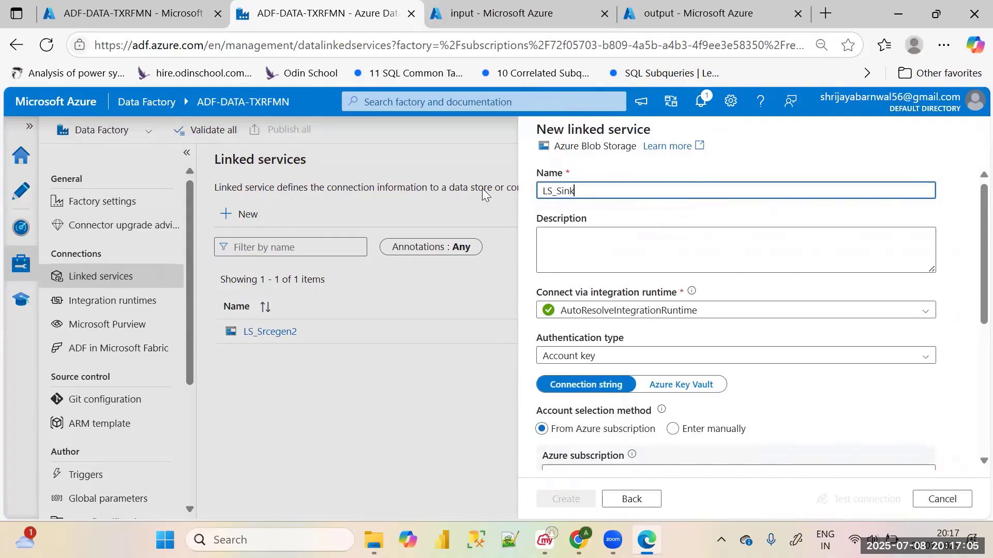
type("_blob")
Connect LS_Sink_blob to storage account sinkjointrmnsblob in Azure subscription 1, and create the linked service after testing its connection
scroll(604, 308, "down", 3)
left_click(610, 310)
left_click(583, 350)
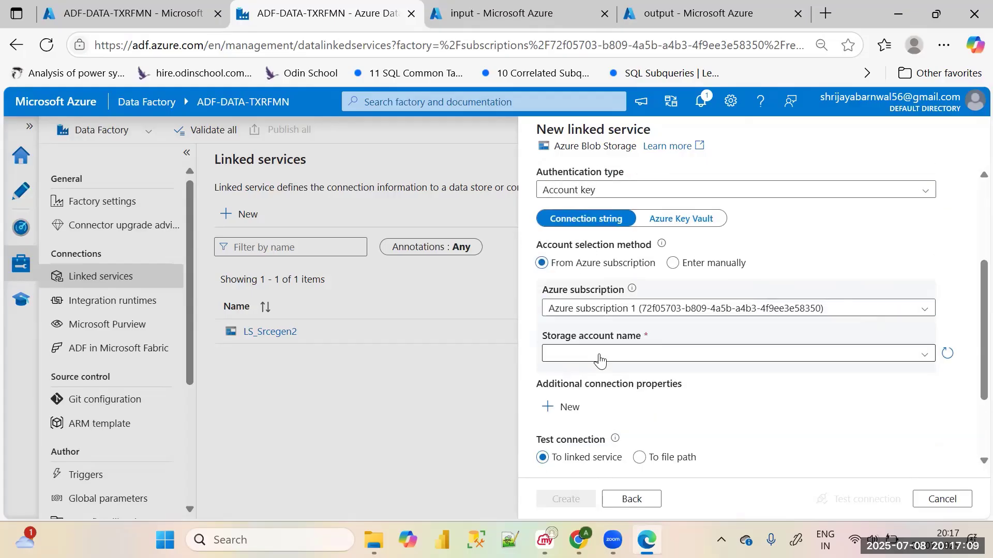
left_click(587, 354)
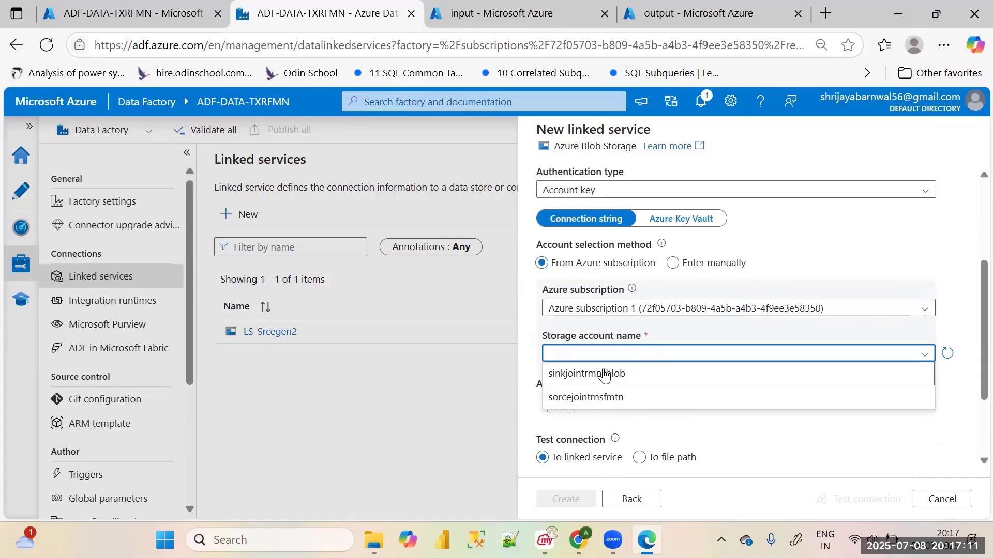
left_click(603, 374)
scroll(645, 386, "down", 2)
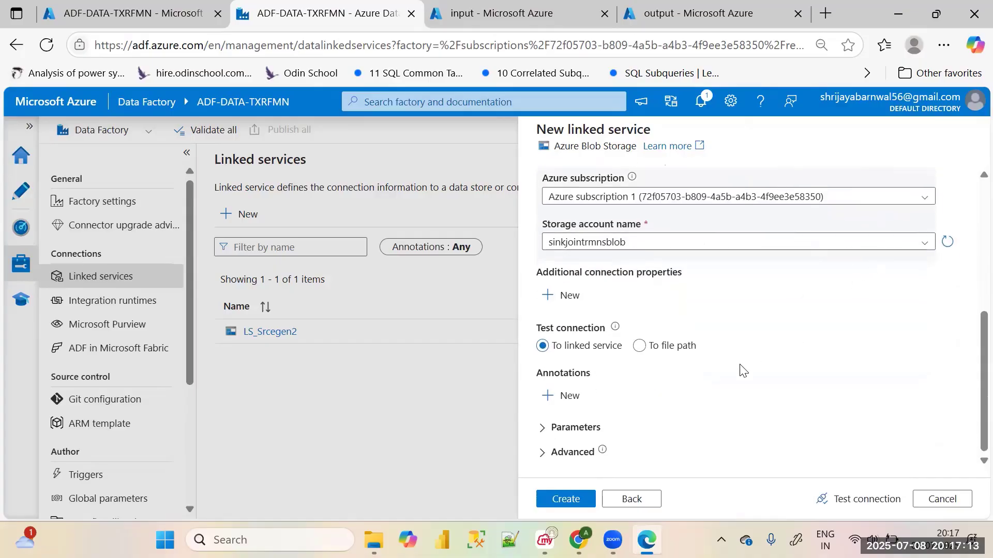
left_click(841, 499)
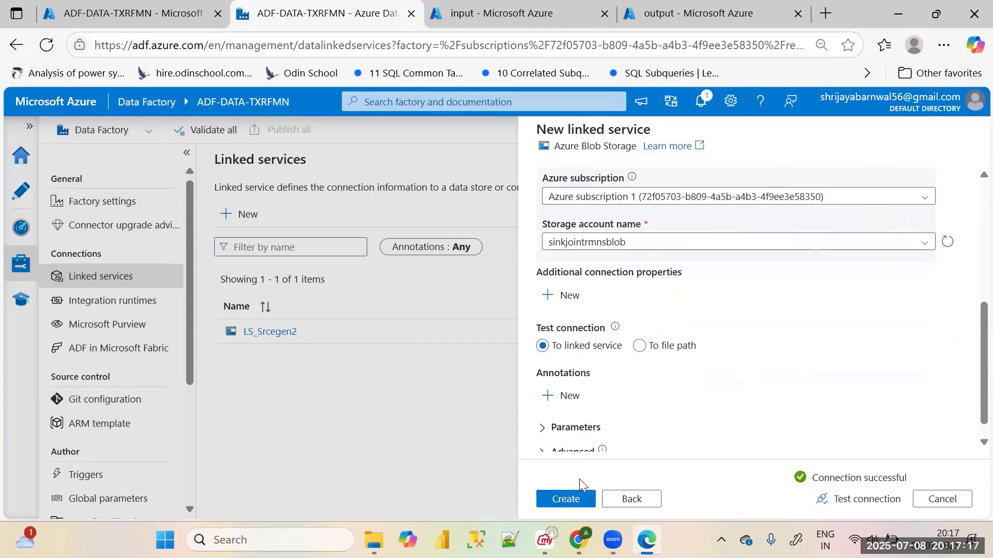
left_click(568, 498)
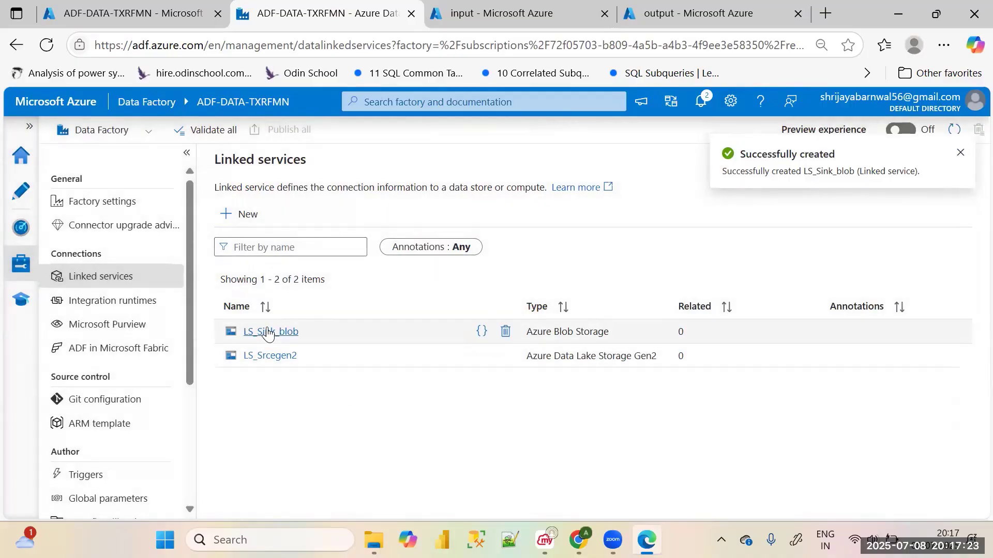
Go to the factory's authoring area and start a new dataset on Azure Data Lake Storage Gen2 in DelimitedText format
left_click(21, 191)
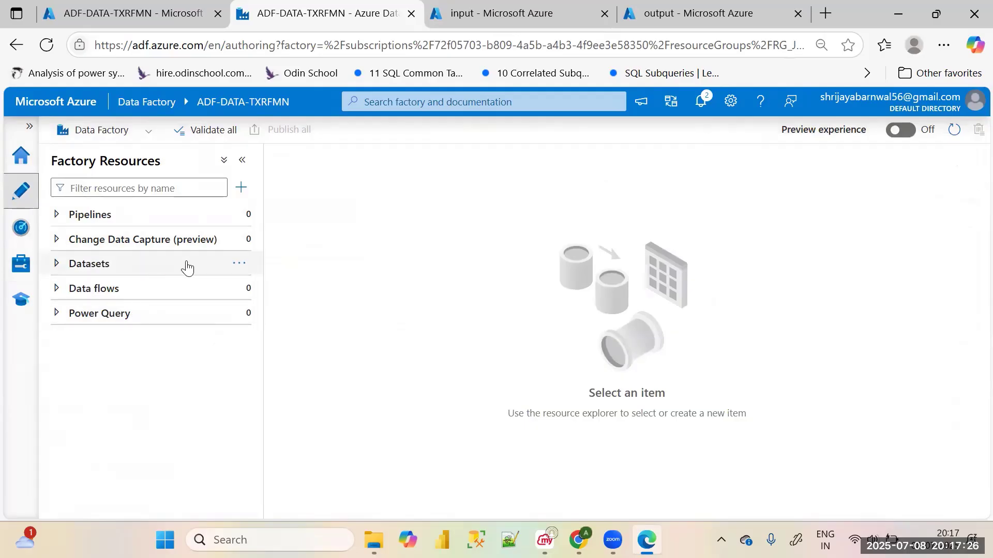
left_click(240, 264)
left_click(310, 290)
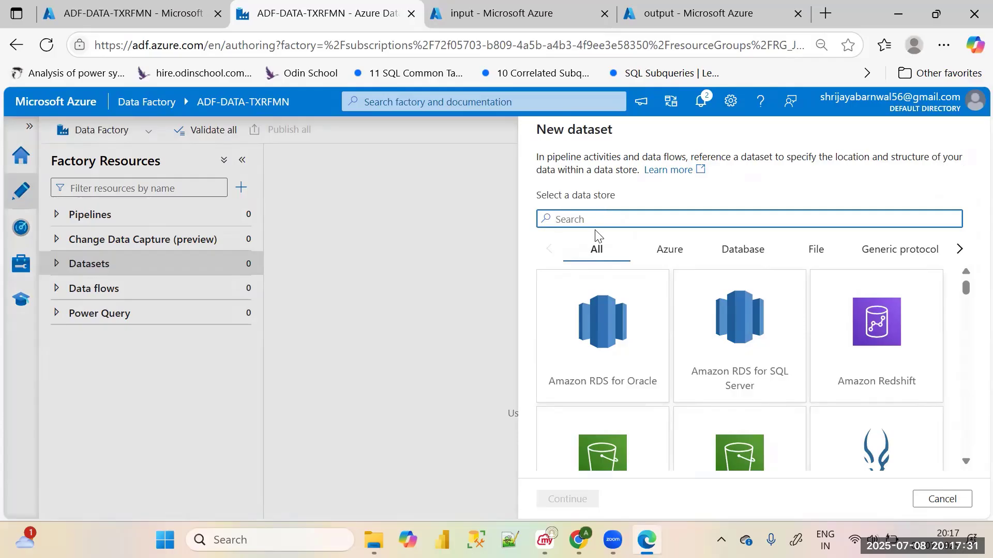
type("ge")
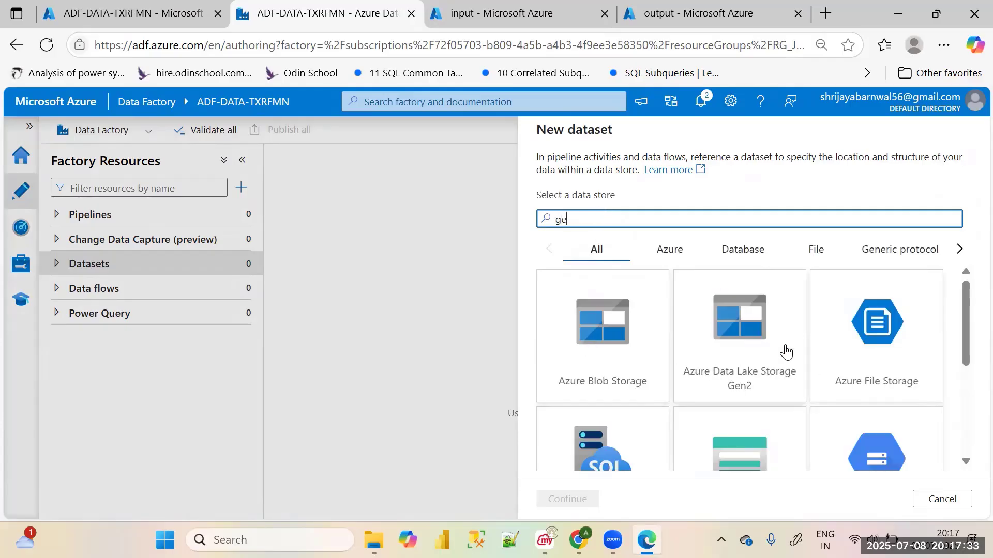
scroll(780, 344, "down", 2)
left_click(773, 297)
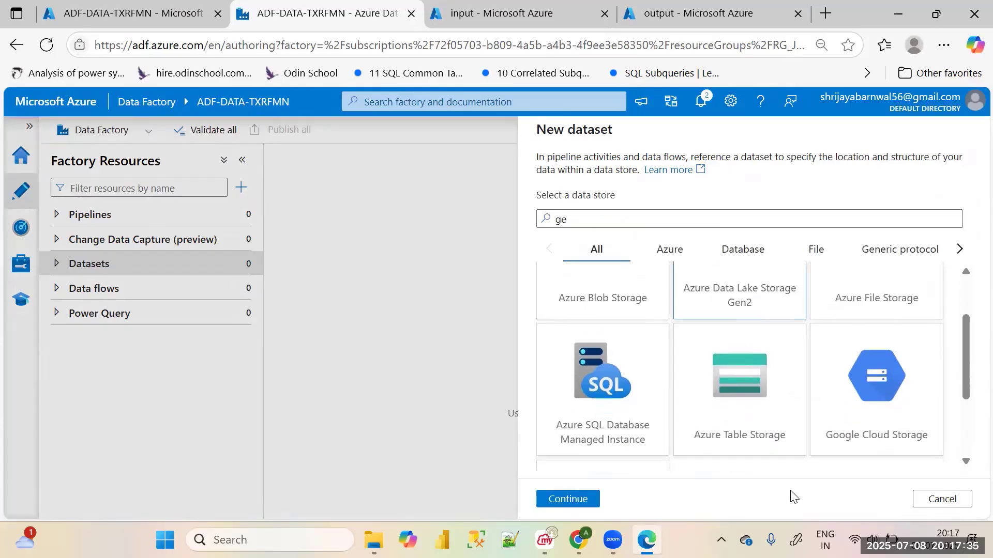
left_click(586, 499)
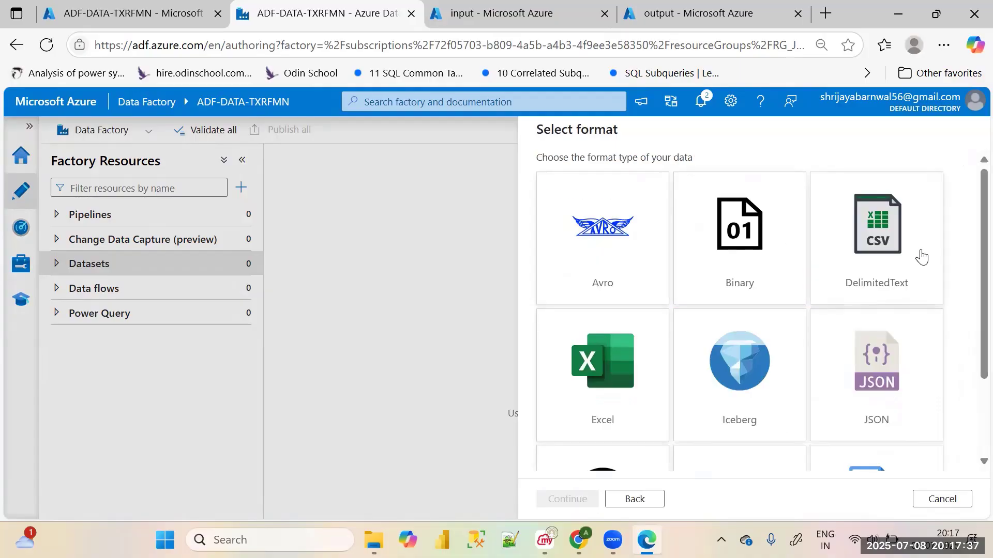
left_click(922, 261)
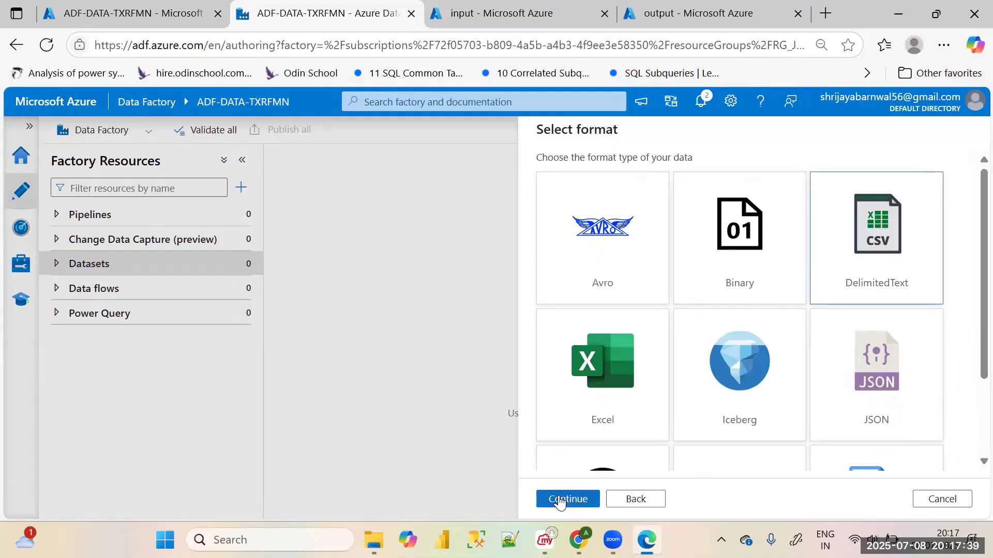
left_click(559, 499)
Name the dataset DS_Srcs_employee and assign it the LS_Srcegen2 linked service
left_click_drag(634, 176, 504, 181)
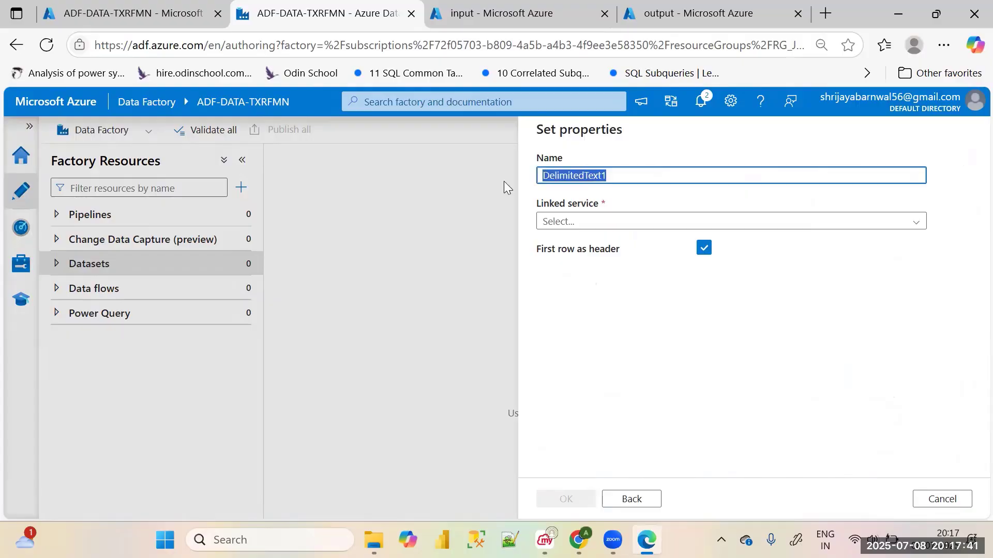
key("BackSpace")
type("DS_S")
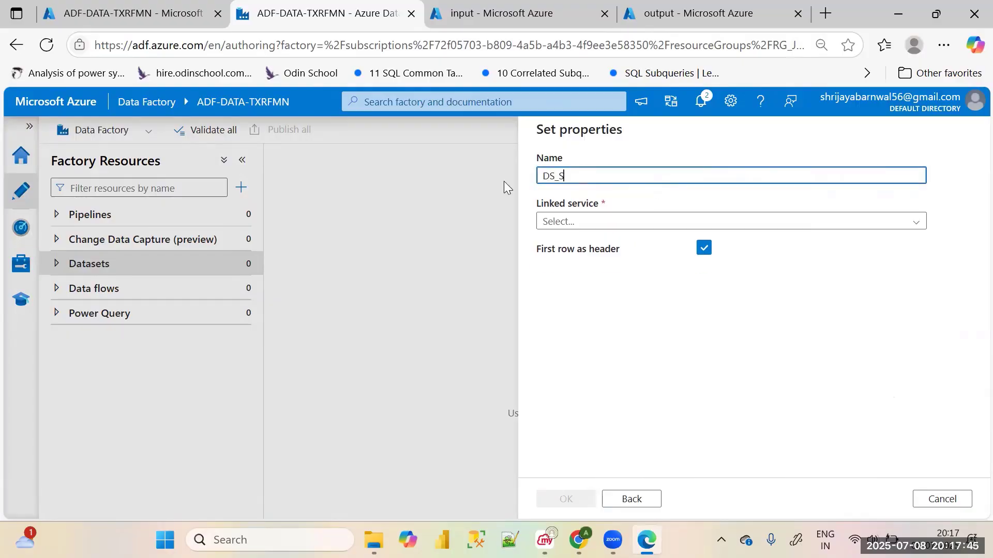
type("rcs_employee")
left_click(563, 223)
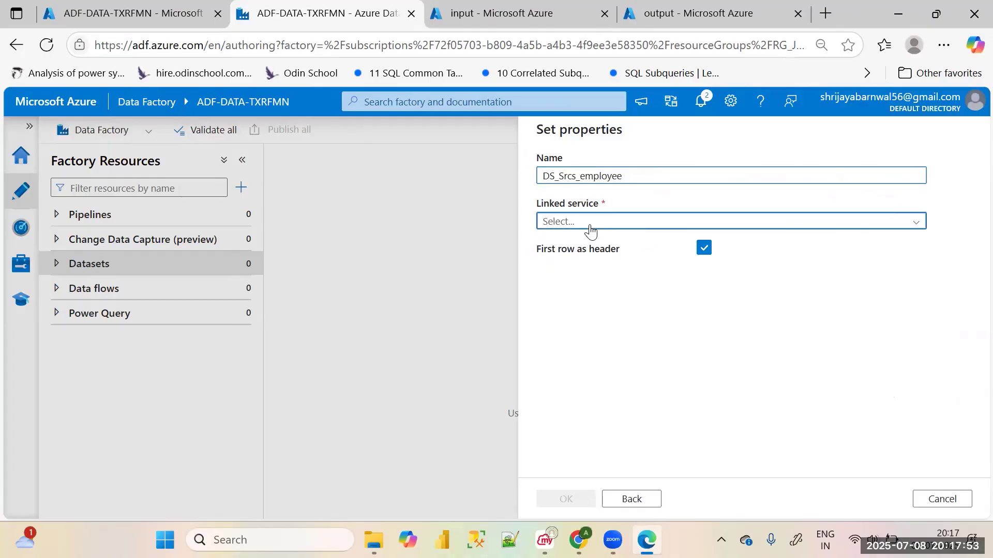
left_click(571, 292)
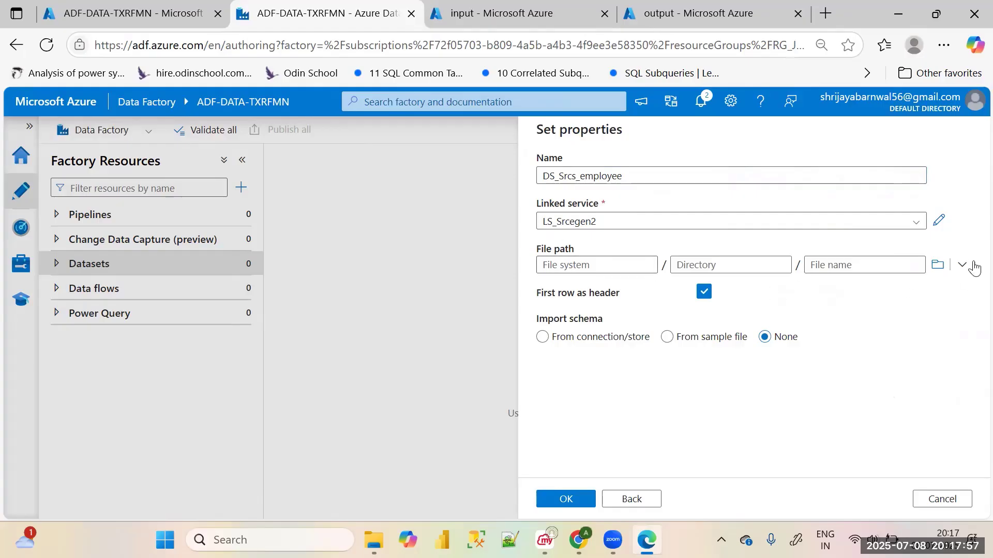
Set the dataset's file path to Employee.csv in the input container and create the dataset
left_click(944, 268)
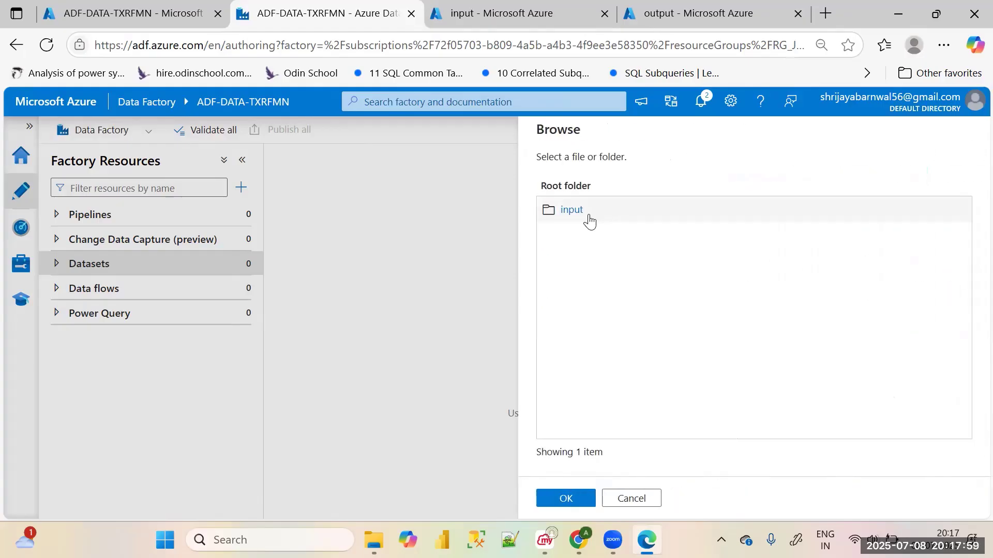
double_click(589, 215)
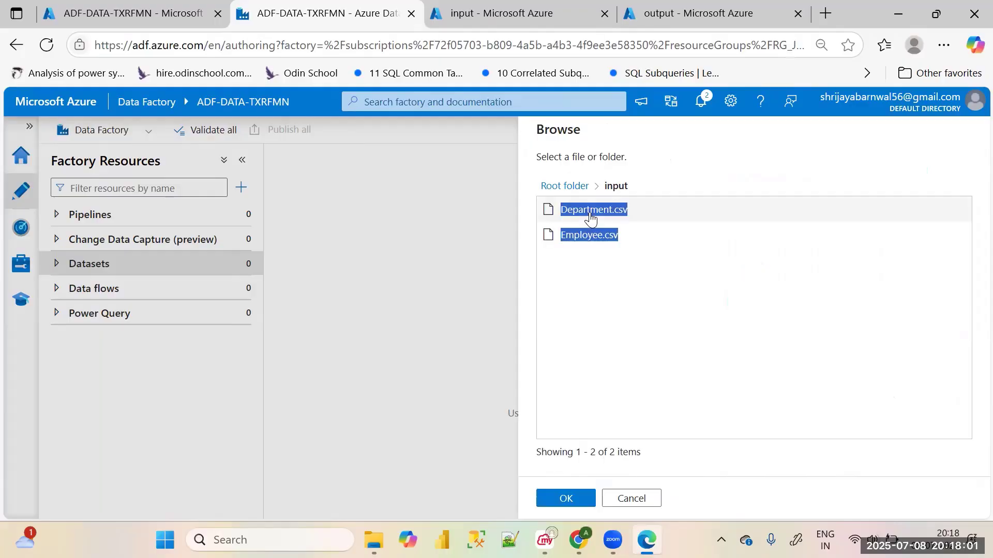
left_click(583, 238)
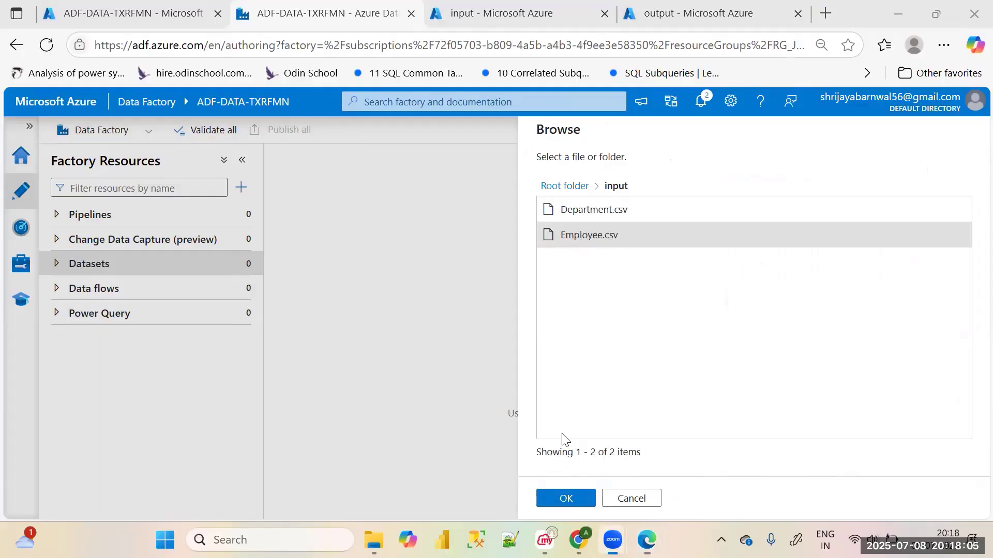
left_click(568, 498)
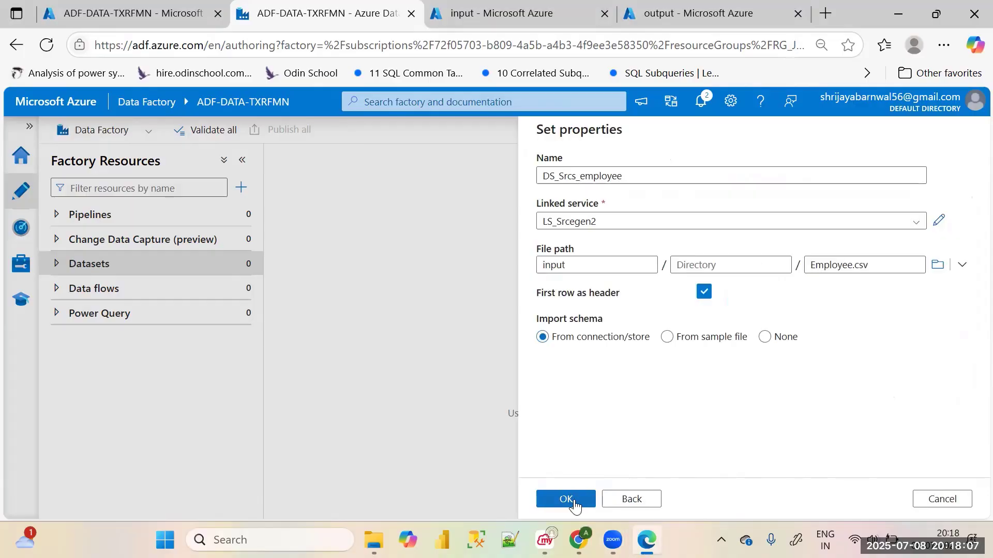
left_click(563, 497)
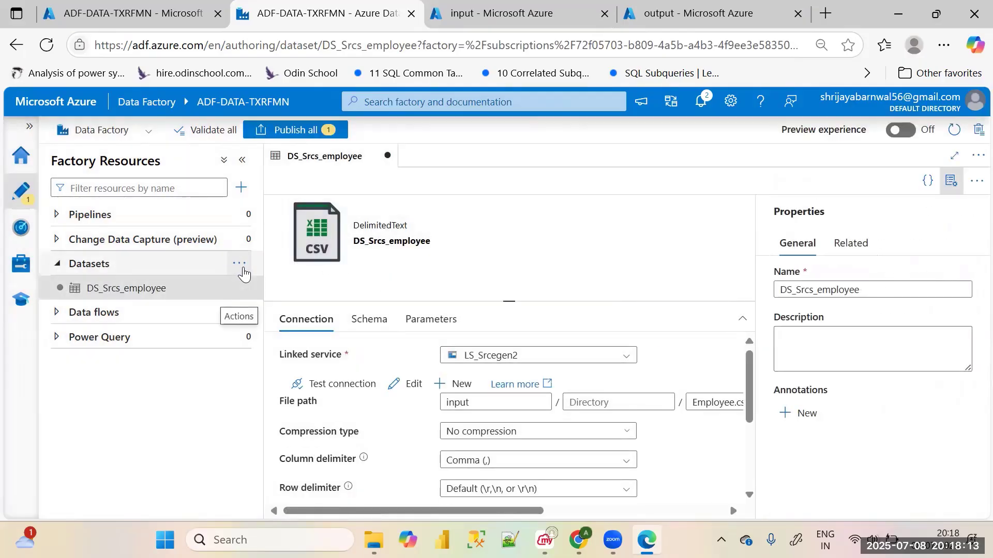
Start another new dataset on Azure Data Lake Storage Gen2 in DelimitedText format
left_click(243, 267)
left_click(274, 287)
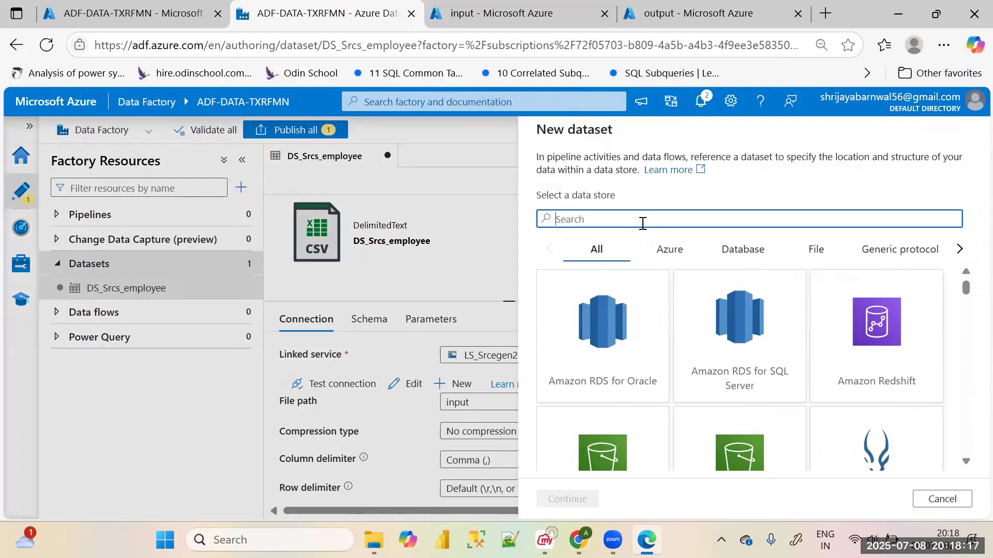
type("gen")
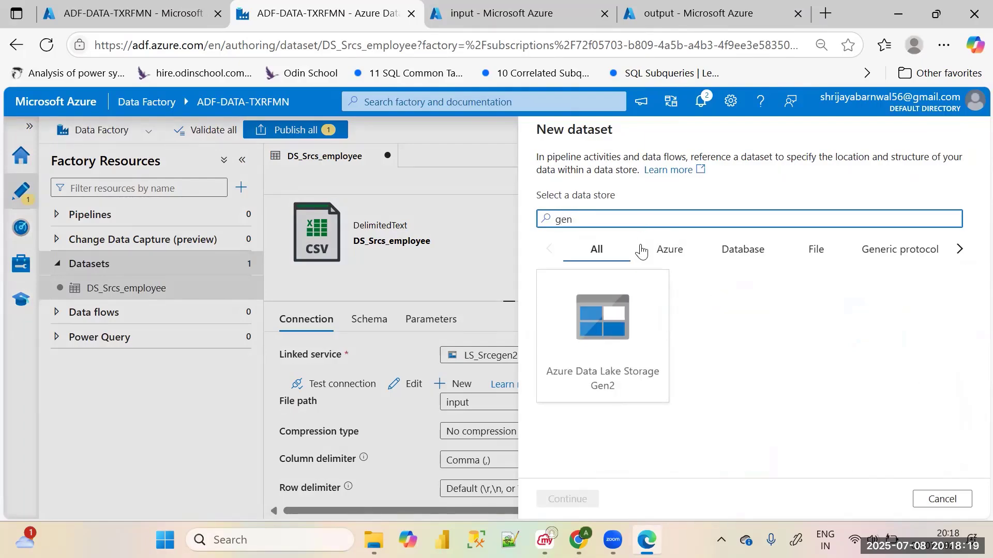
left_click(620, 341)
left_click(579, 498)
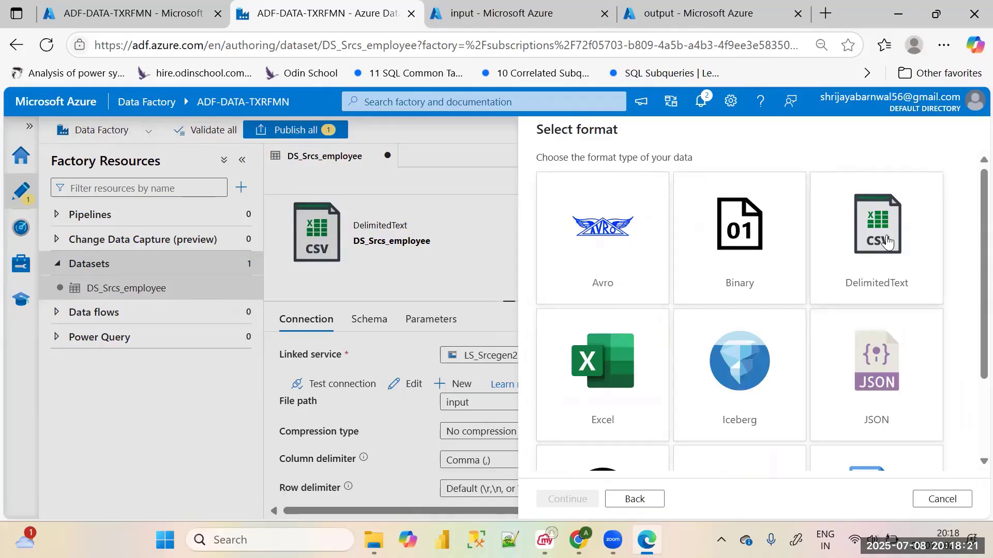
left_click(887, 241)
left_click(579, 498)
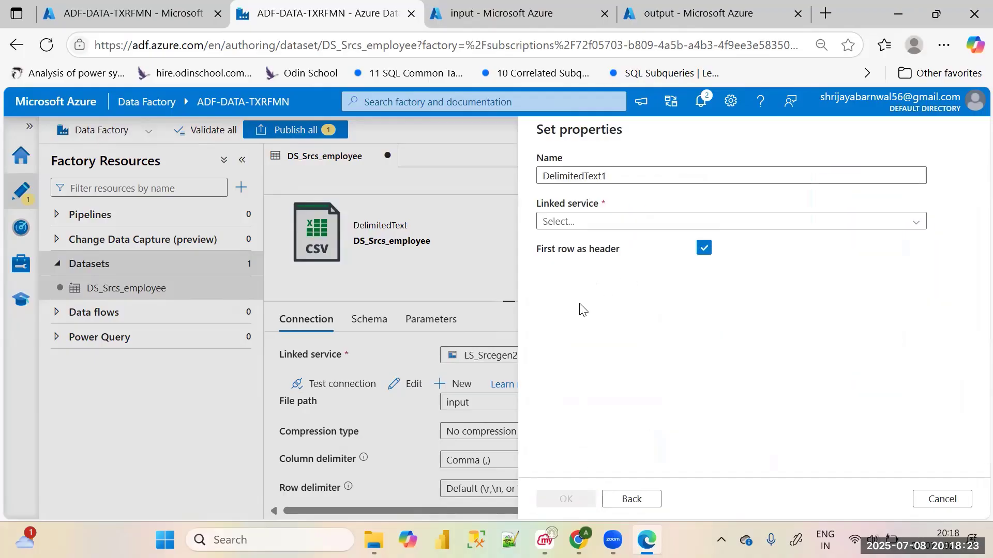
Name the dataset DS_Src_Department and assign it the LS_Srcegen2 linked service
left_click_drag(616, 175, 508, 178)
key("BackSpace")
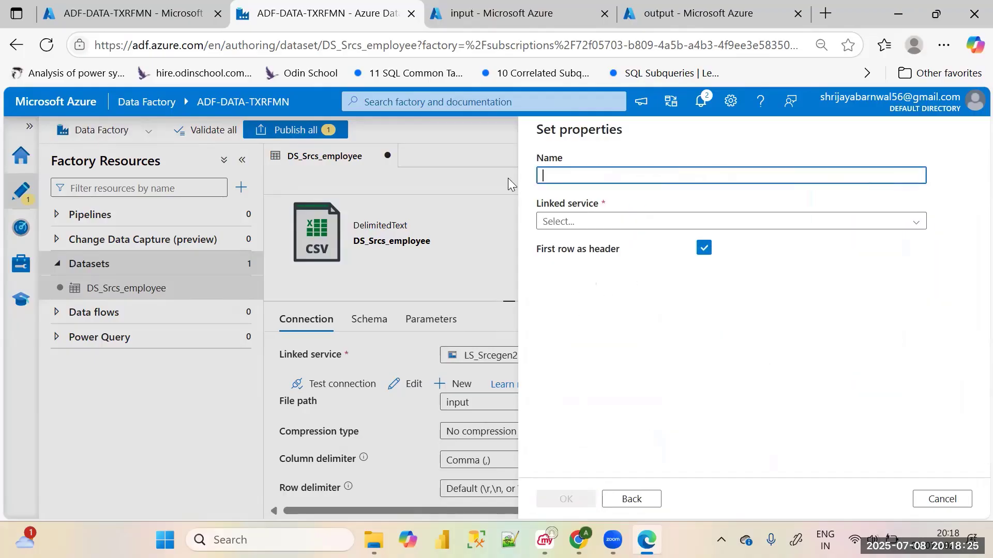
type("DS_Src_Dep")
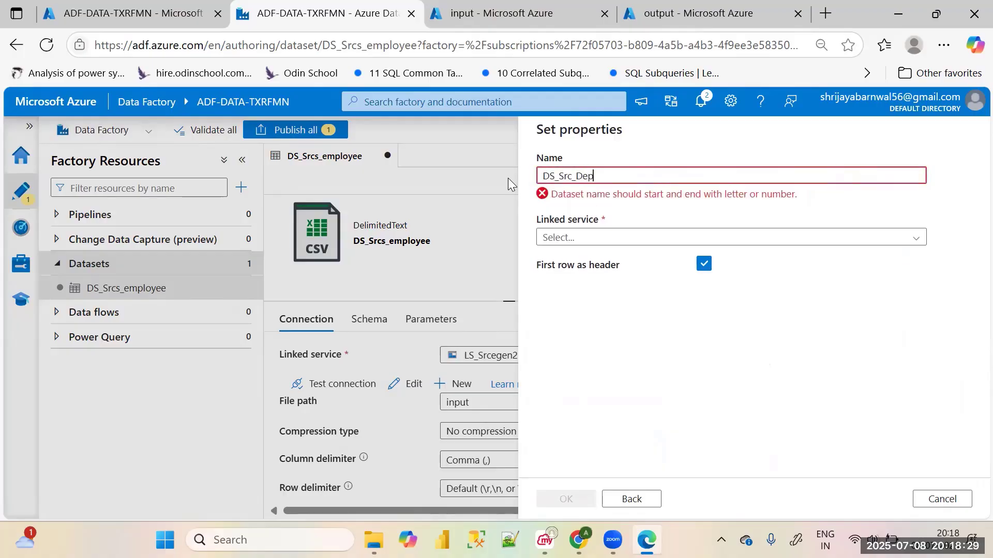
type("artment")
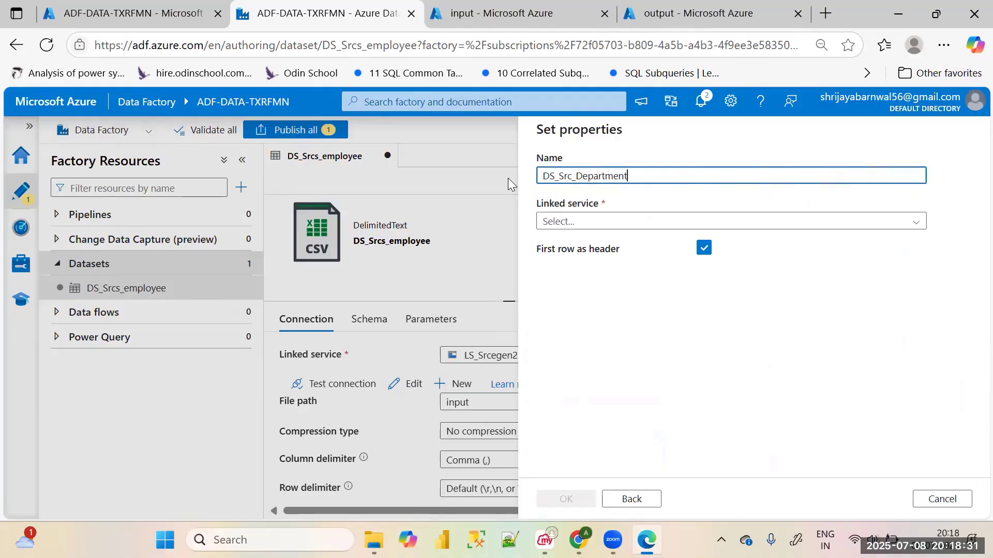
left_click(621, 226)
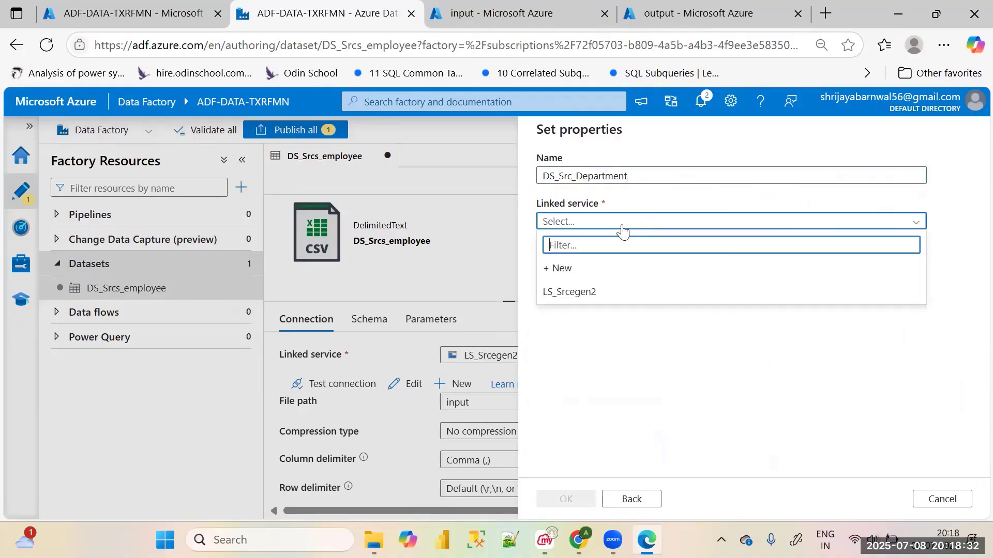
left_click(590, 296)
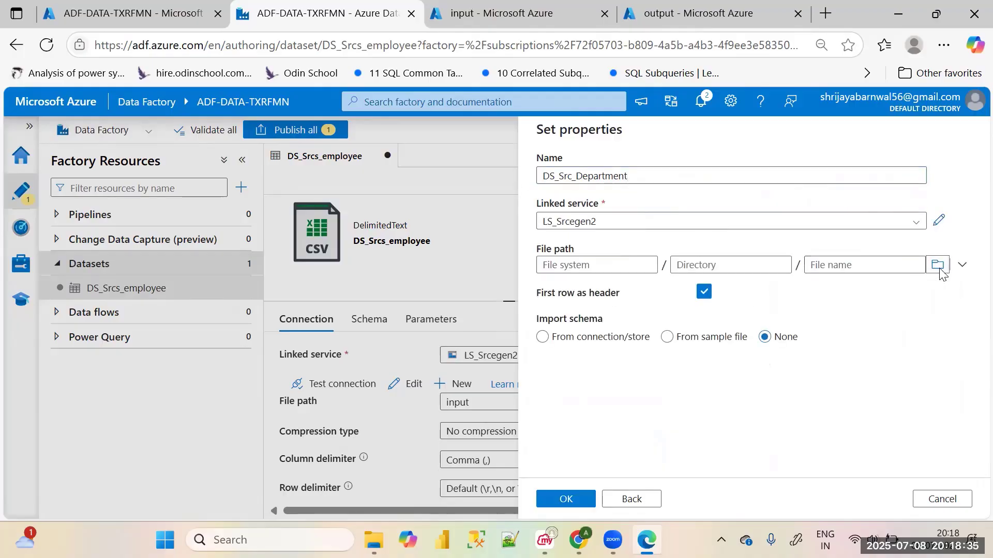
Set the dataset's file path to Department.csv in the input container and create the dataset
left_click(937, 265)
double_click(622, 215)
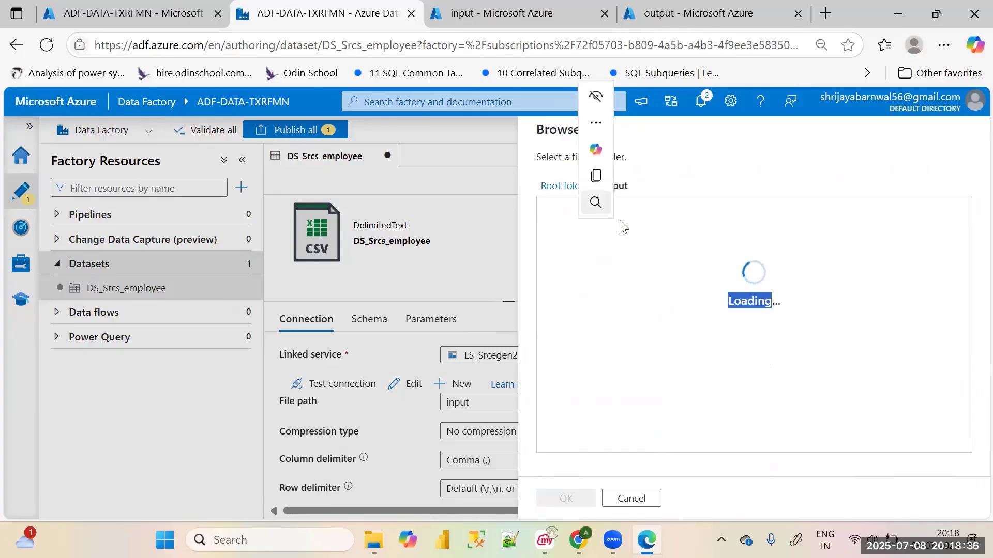
left_click(731, 242)
left_click(603, 218)
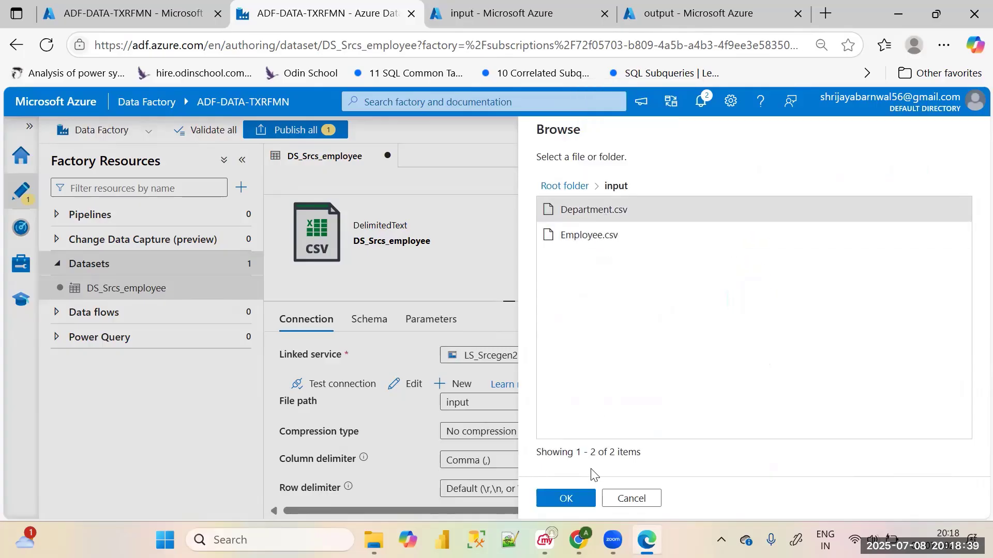
left_click(568, 498)
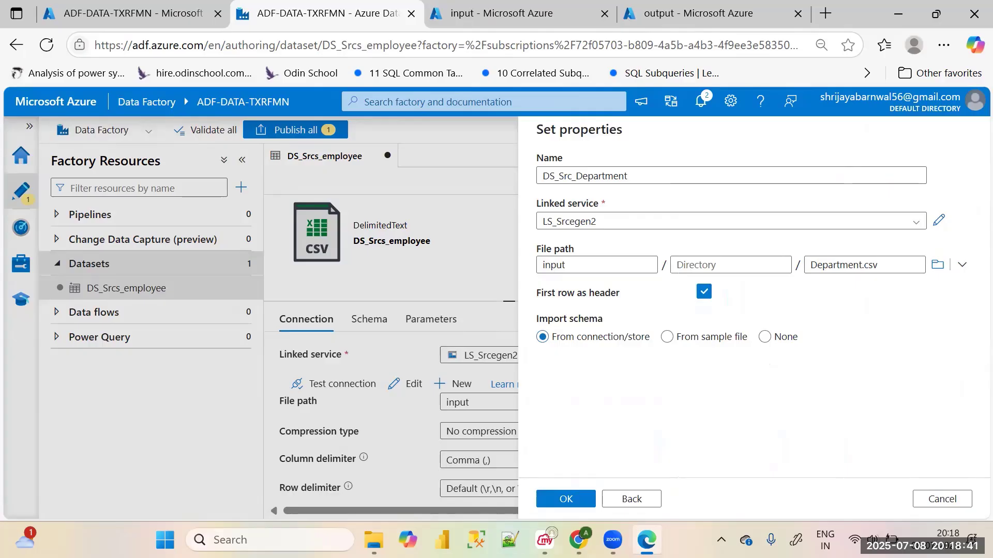
left_click(556, 497)
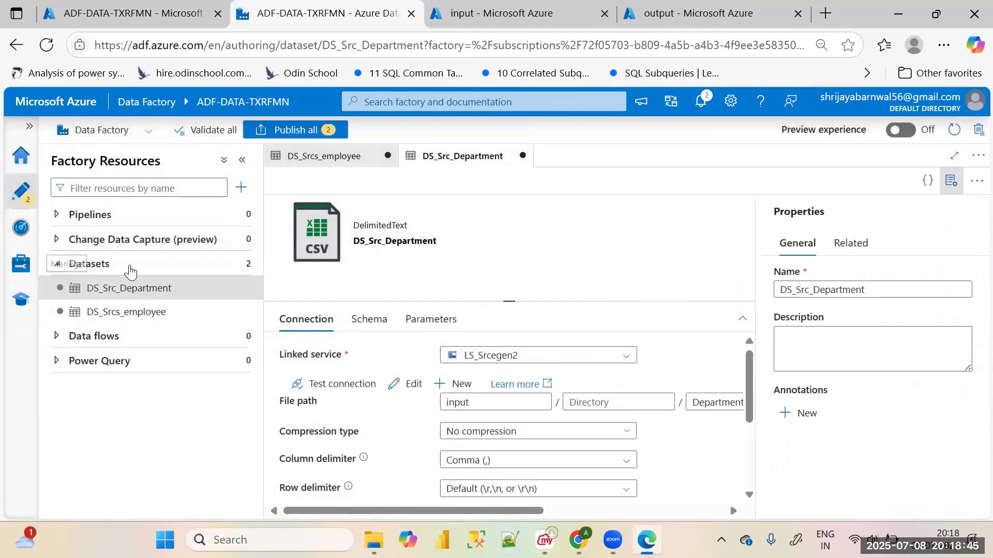
Start a new dataset on Azure Blob Storage in DelimitedText format
left_click(238, 266)
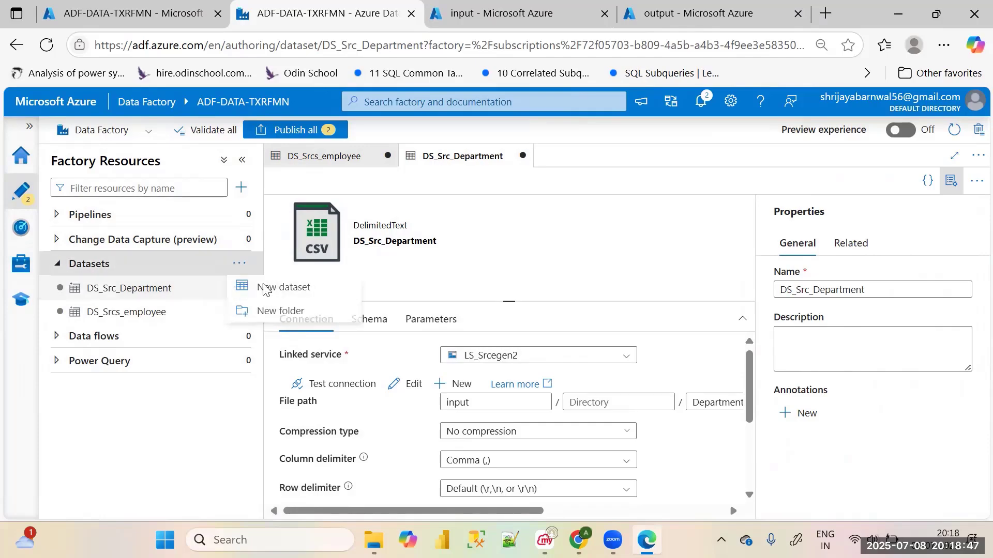
left_click(261, 284)
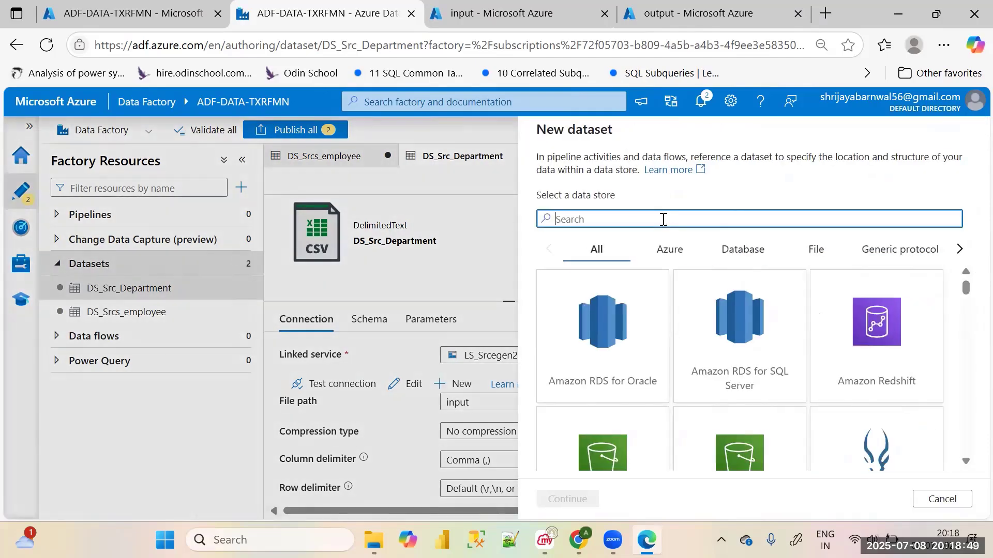
type("blo")
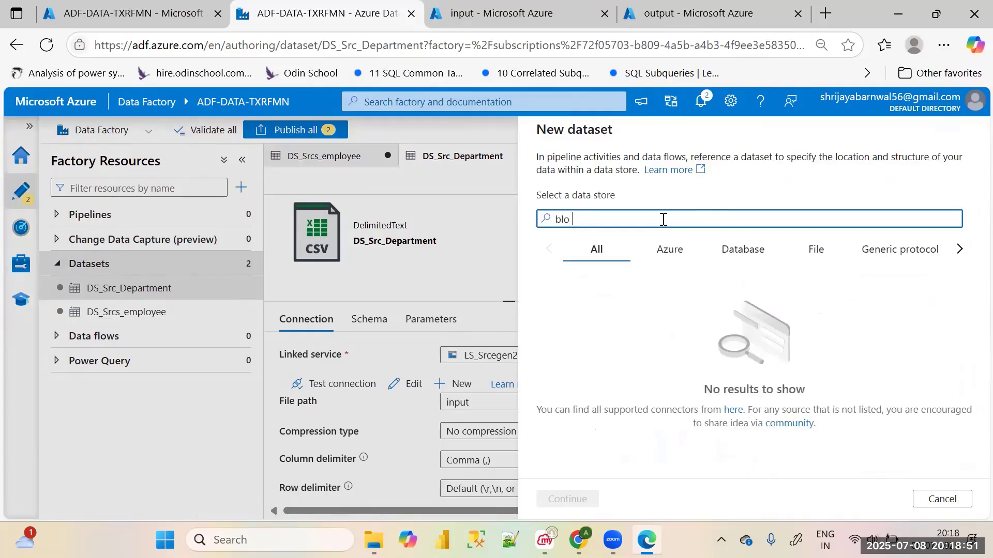
key("BackSpace")
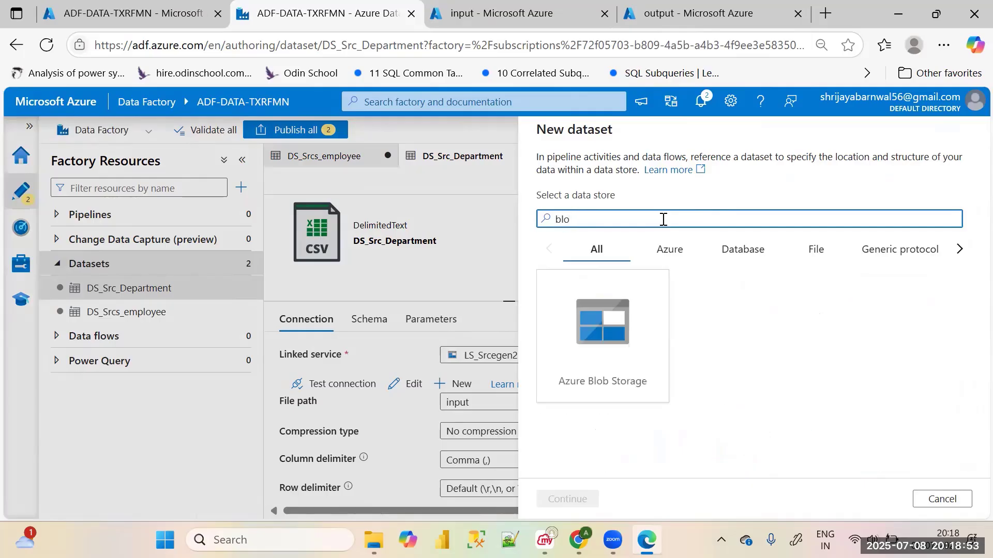
left_click(603, 331)
left_click(567, 499)
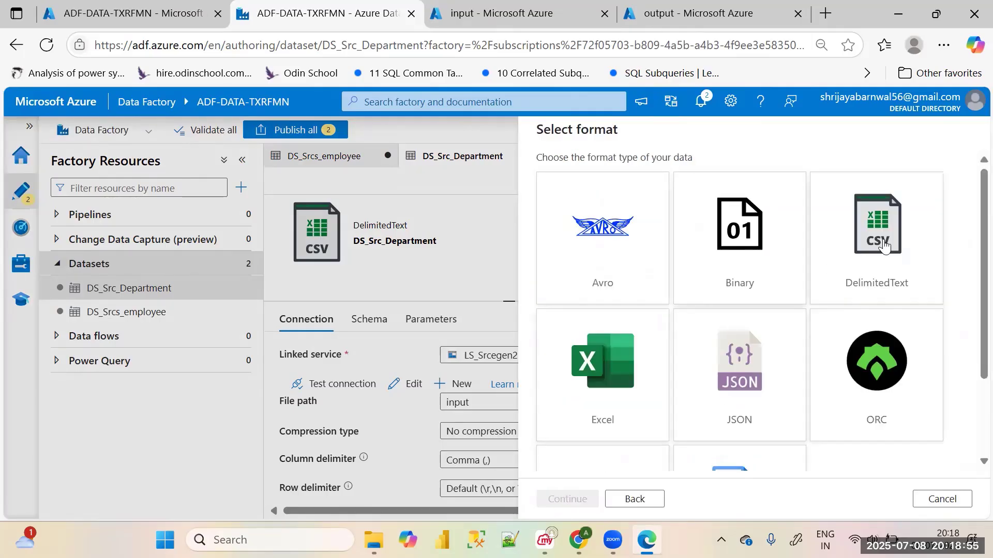
left_click(884, 246)
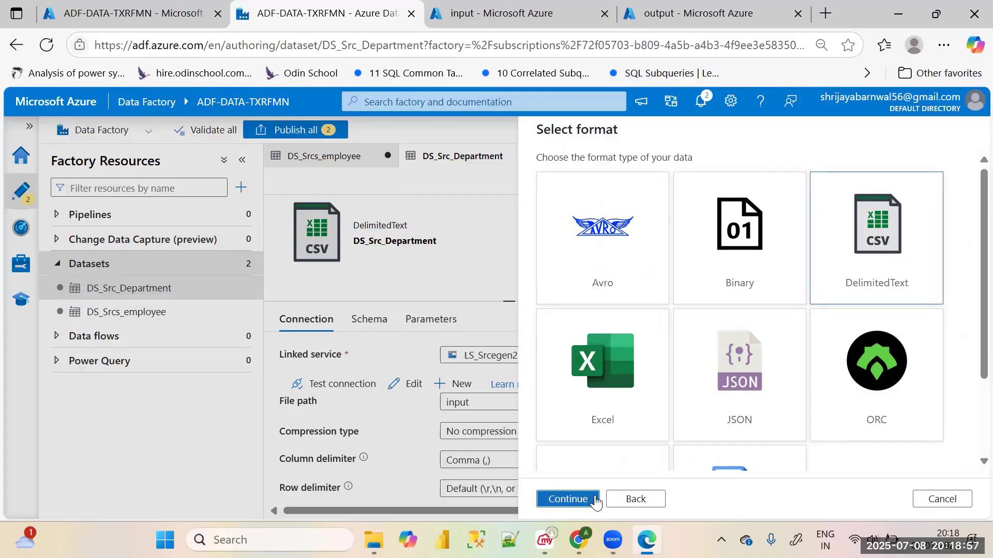
left_click(568, 499)
Name the dataset DS_Sink and assign it the LS_Sink_blob linked service
left_click(626, 175)
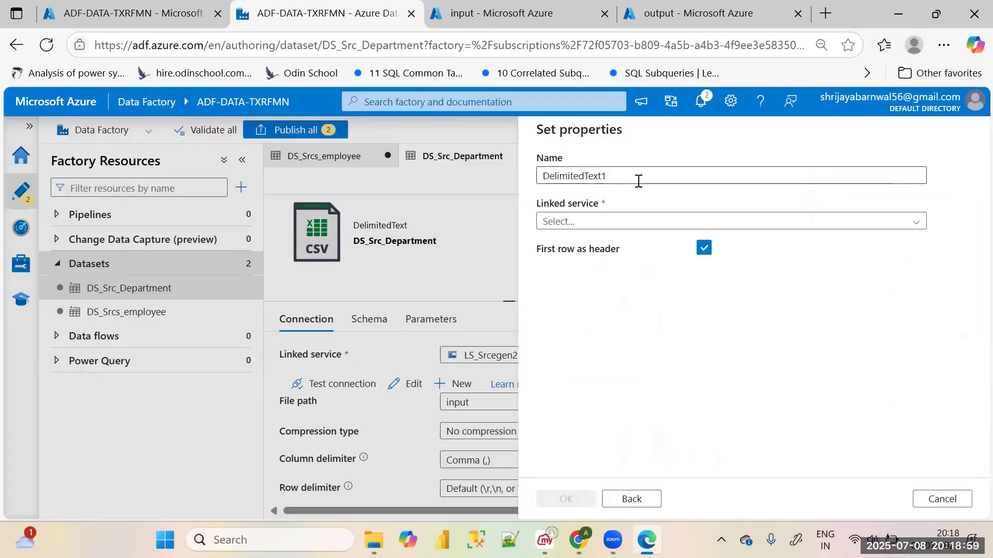
key("ctrl+a")
key("BackSpace")
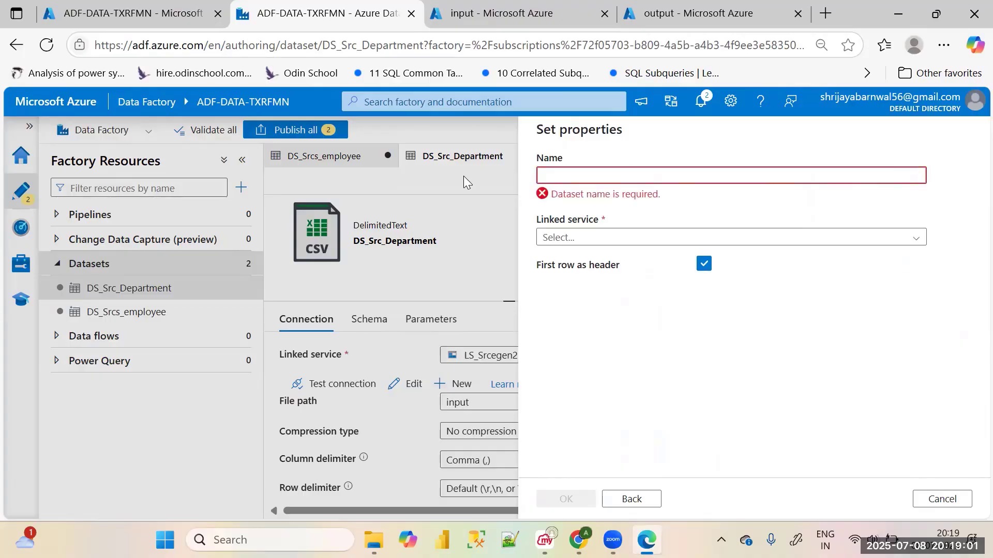
type("DS_Sink")
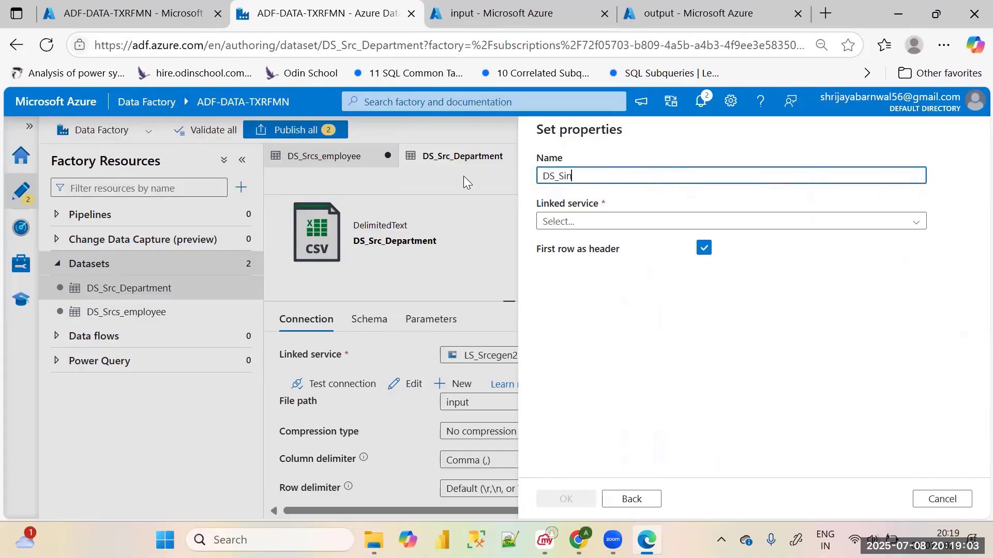
left_click(553, 223)
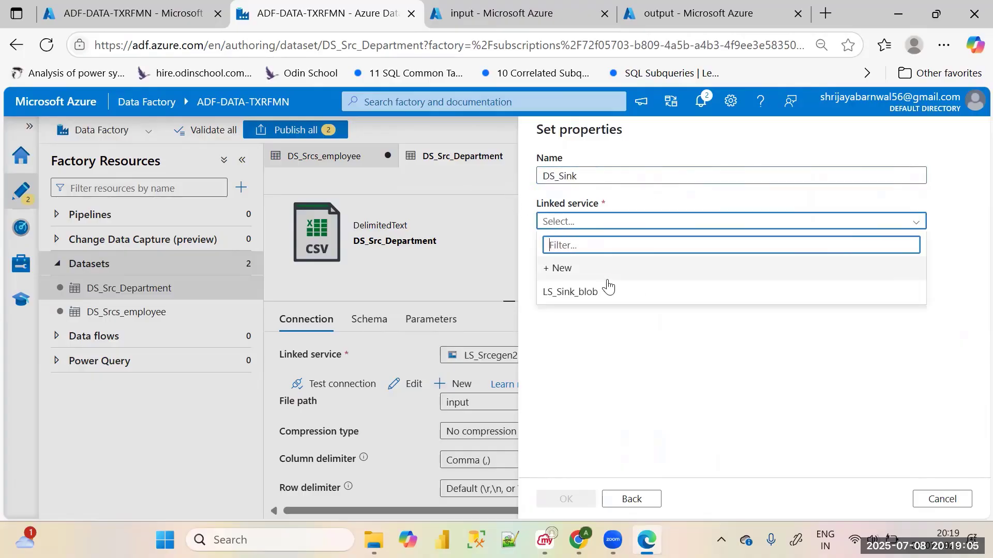
left_click(605, 287)
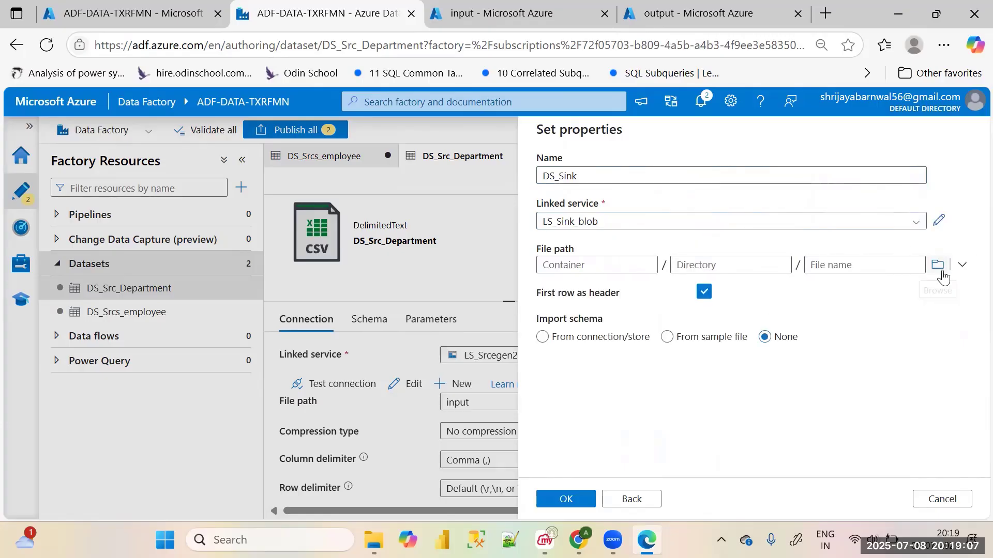
Set the sink dataset's file path to the output container and create the dataset
left_click(937, 265)
left_click(613, 218)
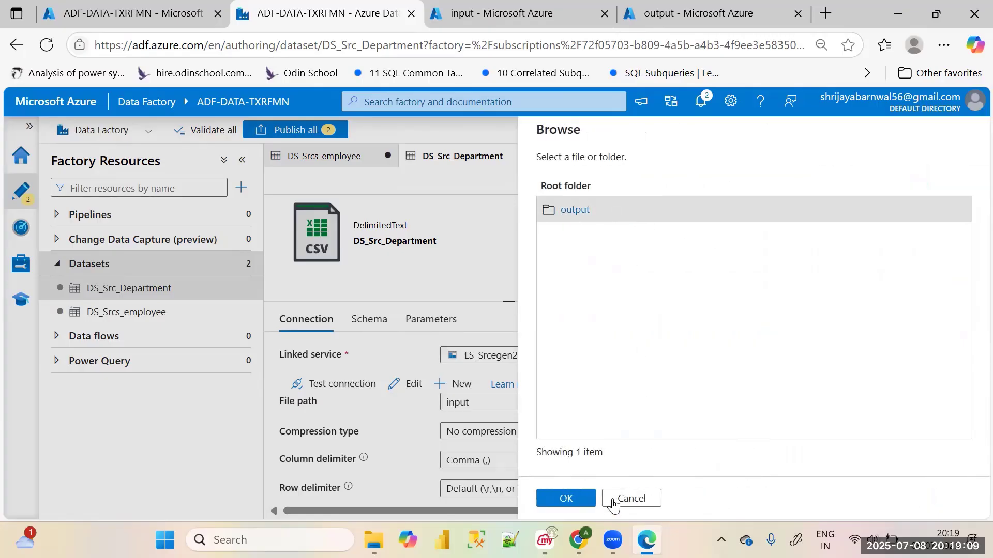
left_click(566, 498)
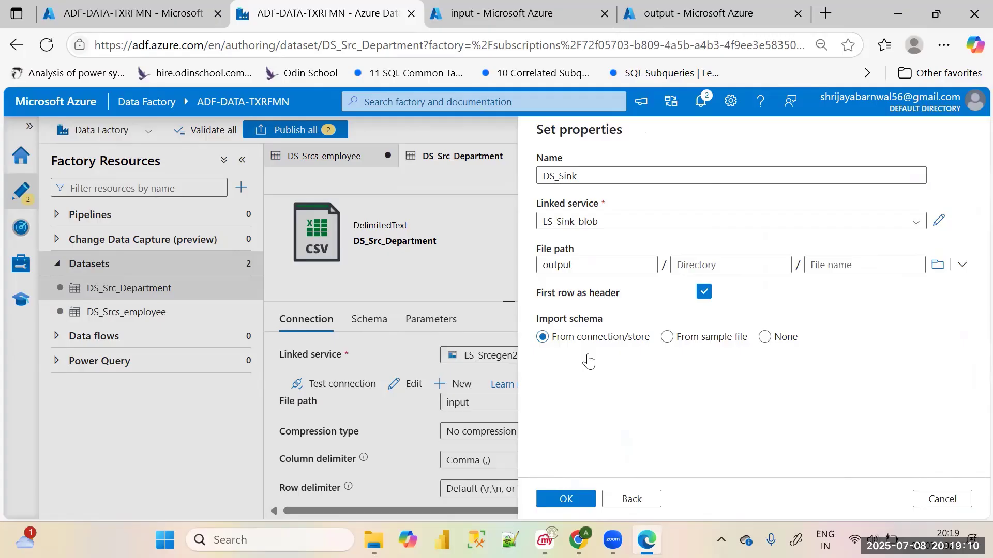
left_click(576, 499)
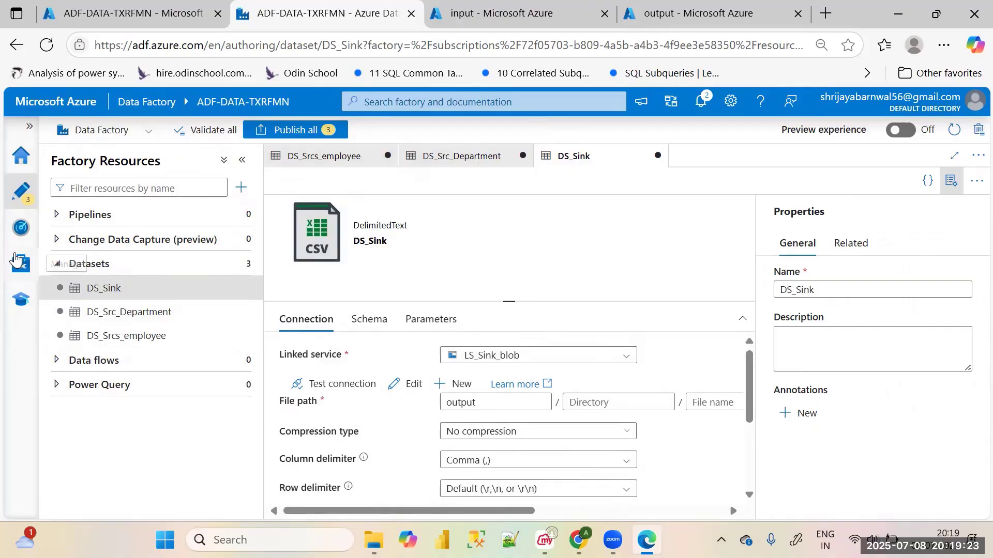
Create a new data flow in the factory and name it Join dataflow
left_click(19, 264)
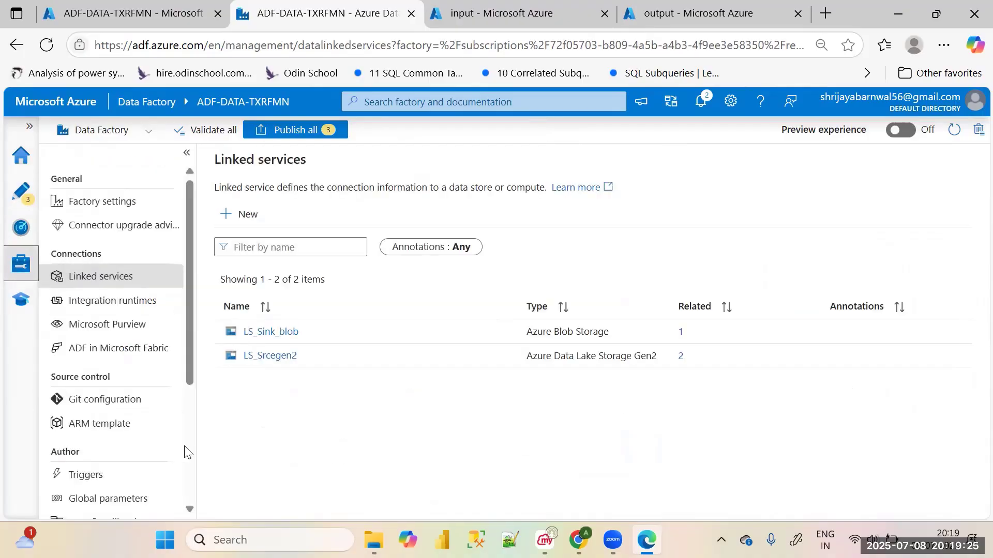
left_click(20, 192)
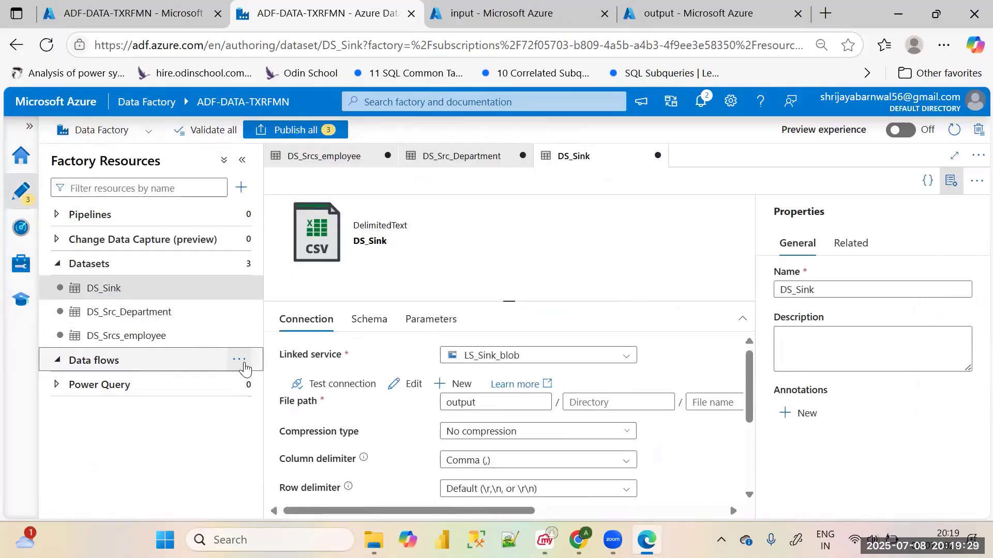
left_click(239, 360)
left_click(285, 383)
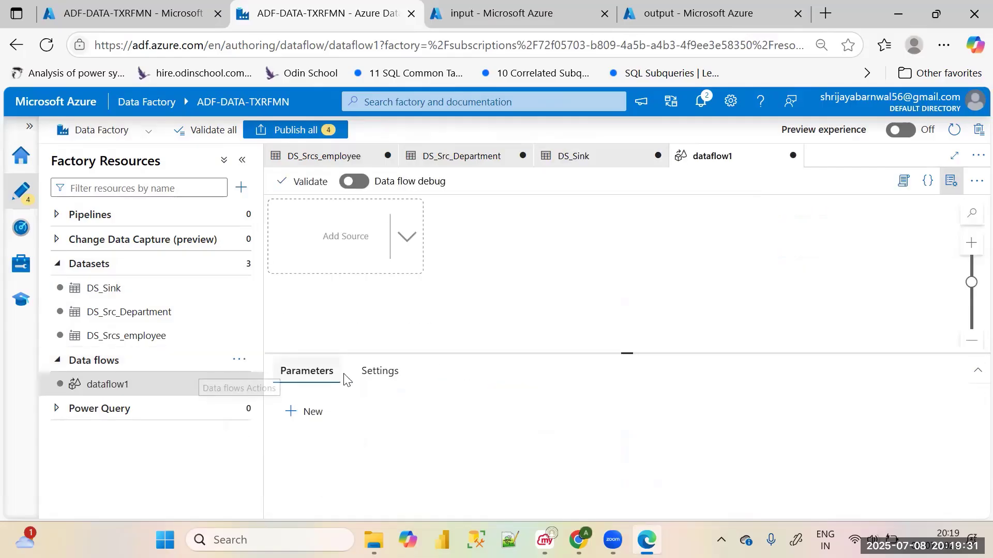
left_click_drag(871, 290, 771, 300)
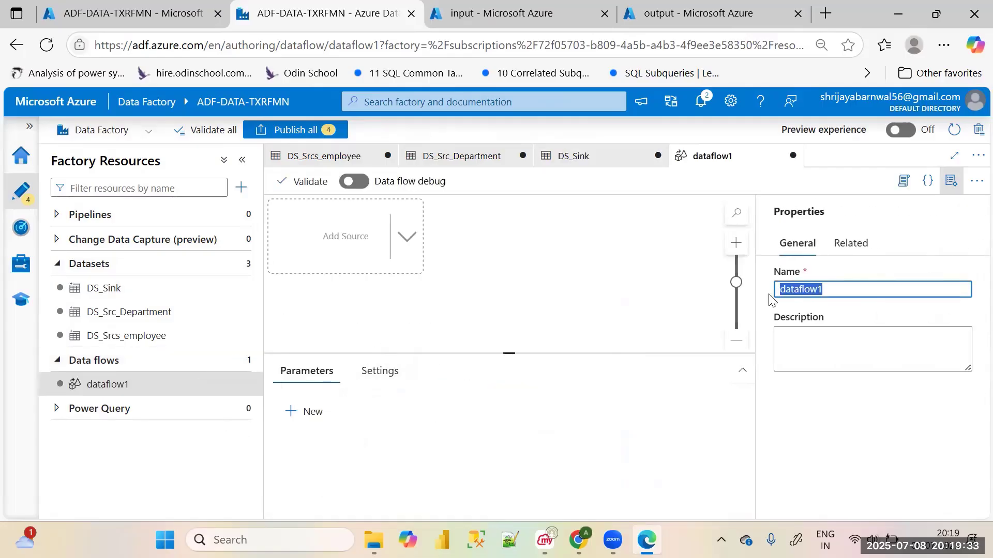
key("BackSpace")
type("Joi")
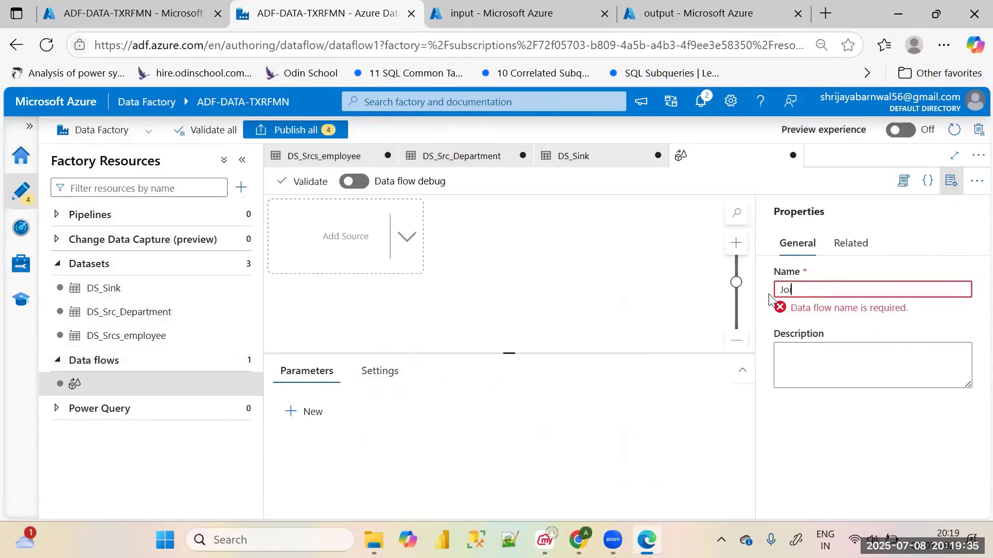
type("n dataflow")
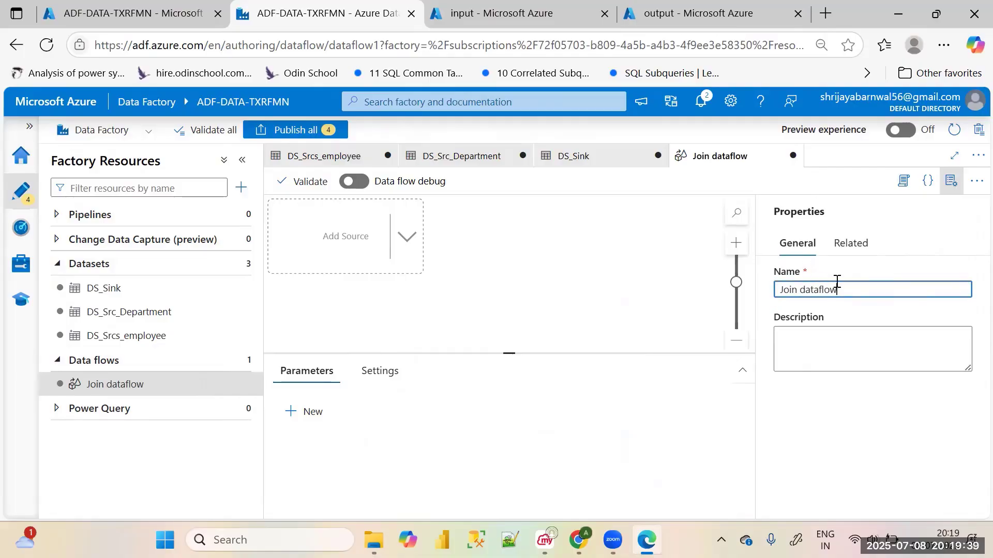
Add a source to the data flow and name its output stream employee
left_click(343, 236)
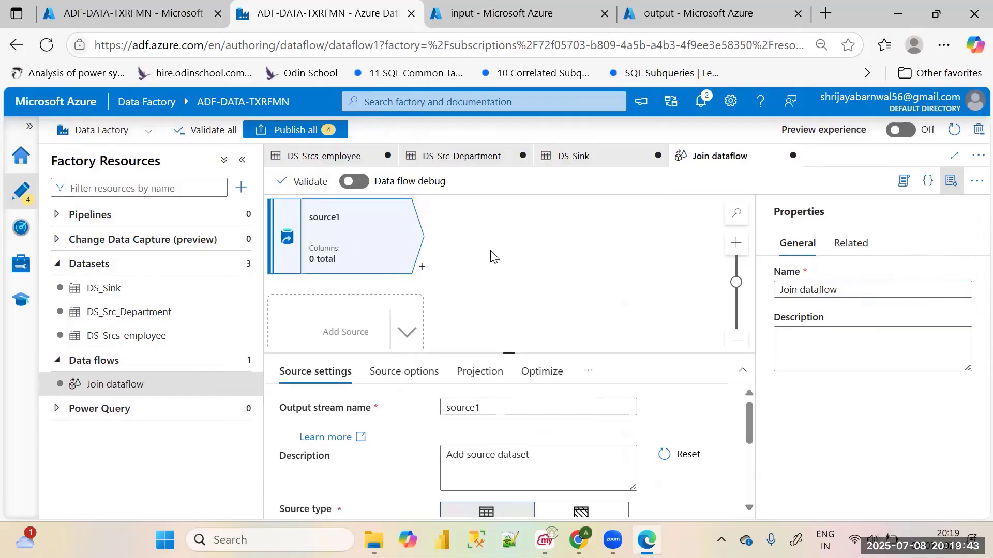
left_click(507, 407)
key("BackSpace")
key("BackSpace")
key("BackSpace")
key("BackSpace")
key("BackSpace")
key("BackSpace")
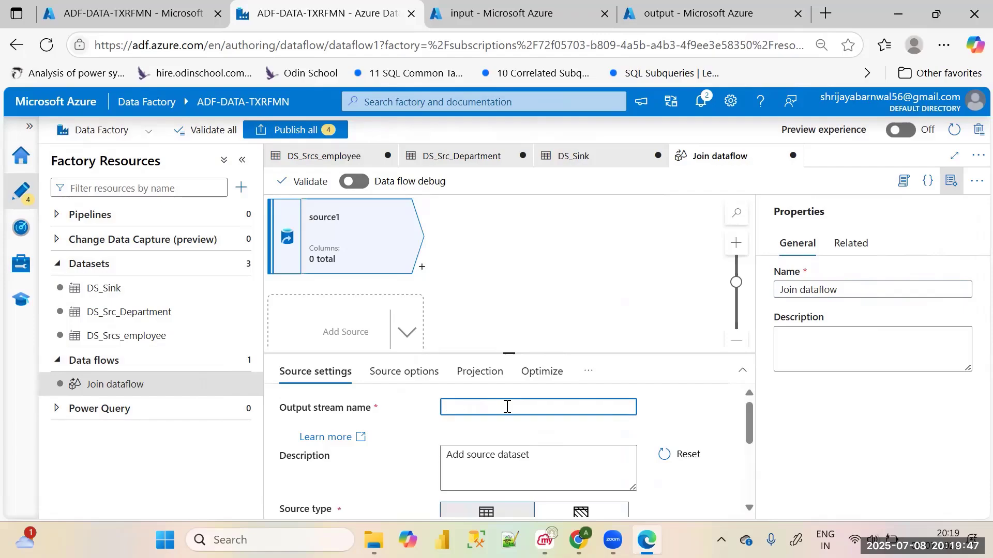
type("employee")
left_click(412, 433)
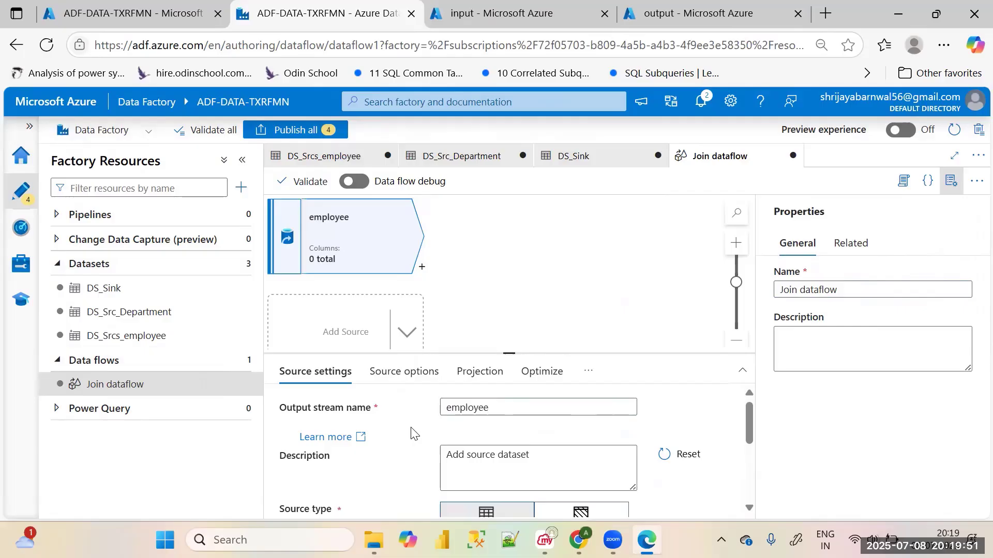
Assign the DS_Srcs_employee dataset to the employee source
scroll(517, 449, "down", 2)
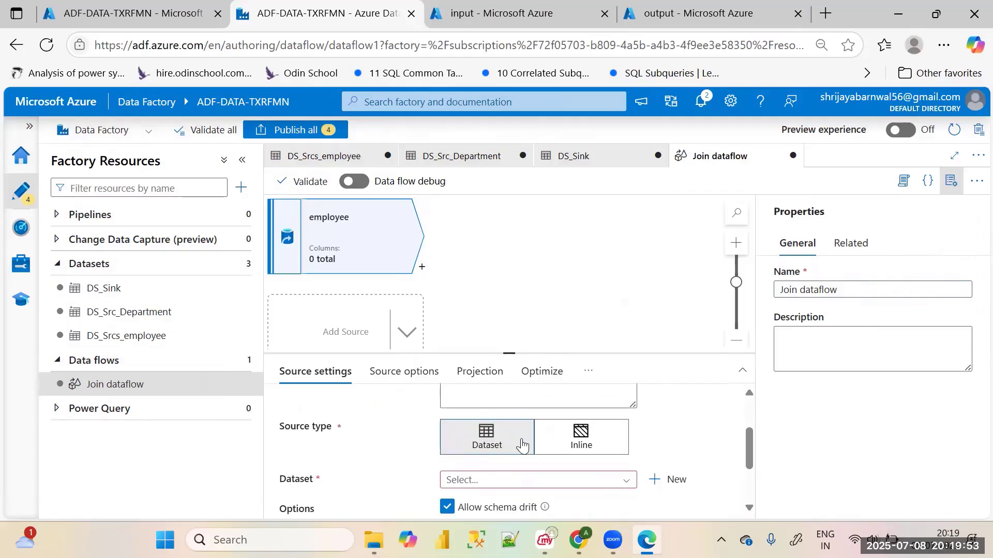
left_click(506, 481)
scroll(538, 484, "down", 1)
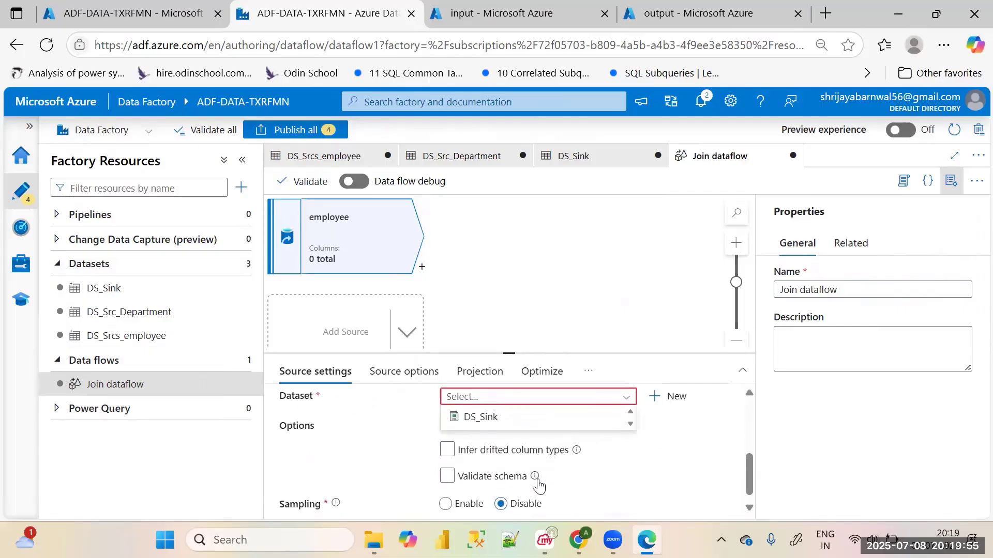
left_click(538, 465)
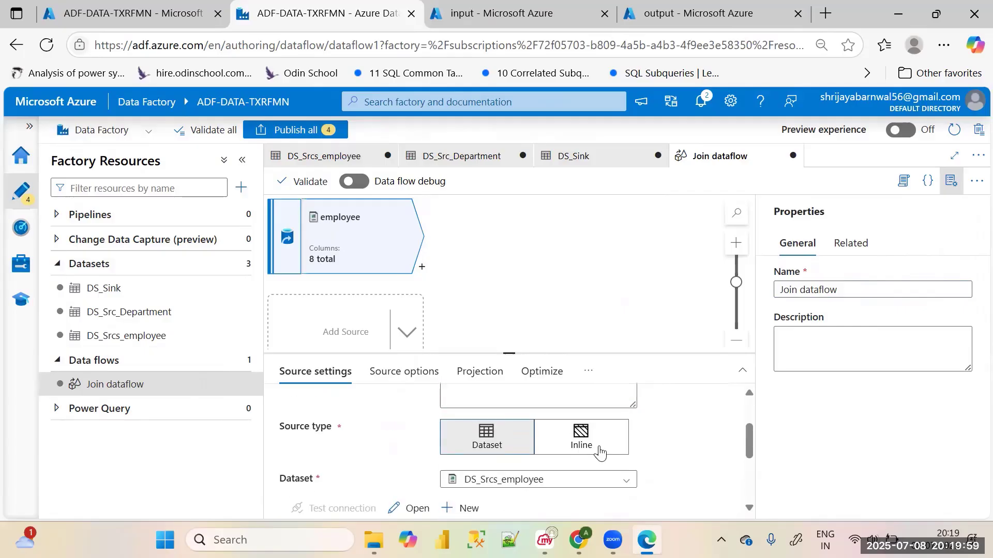
Turn on data flow debug and confirm the start of the debug session
scroll(686, 462, "down", 1)
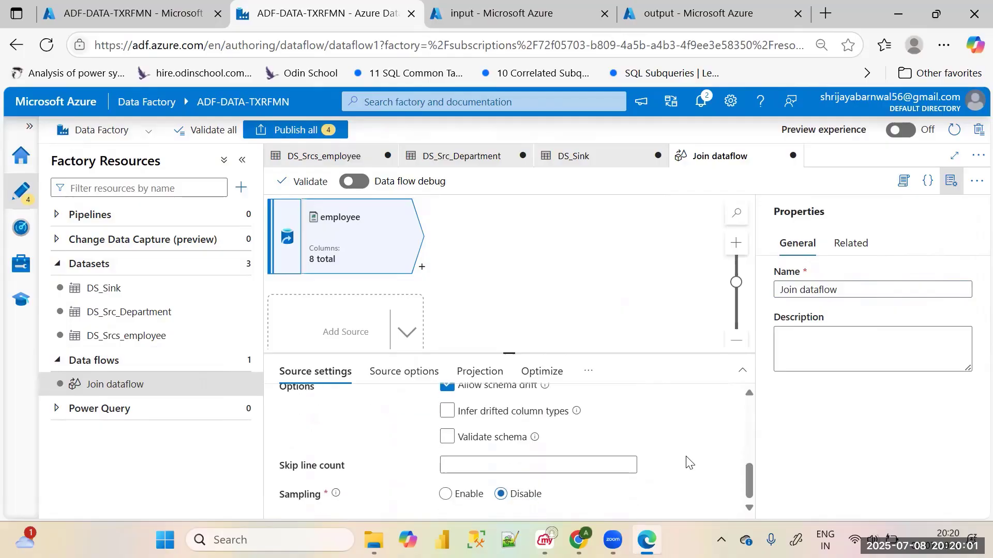
scroll(686, 462, "up", 5)
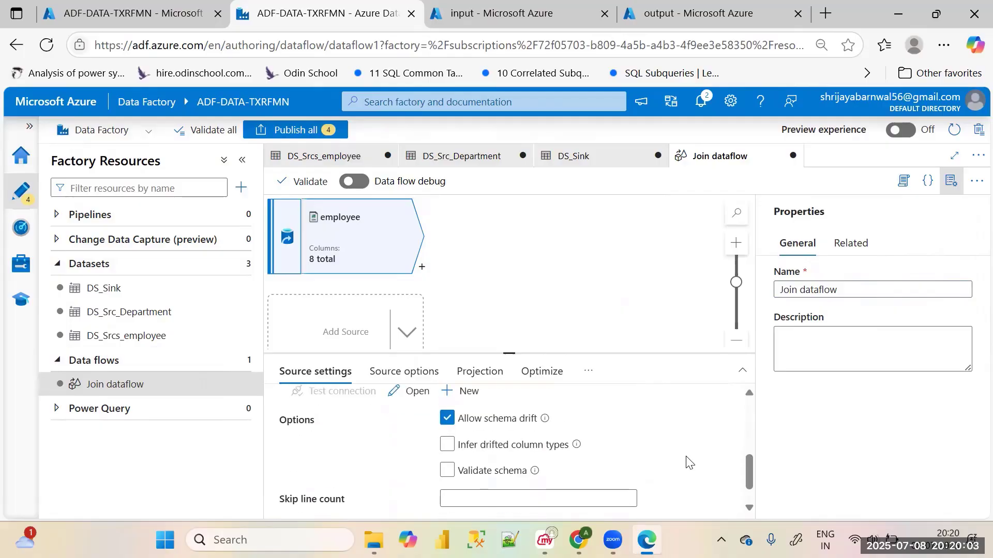
left_click(351, 181)
left_click(802, 498)
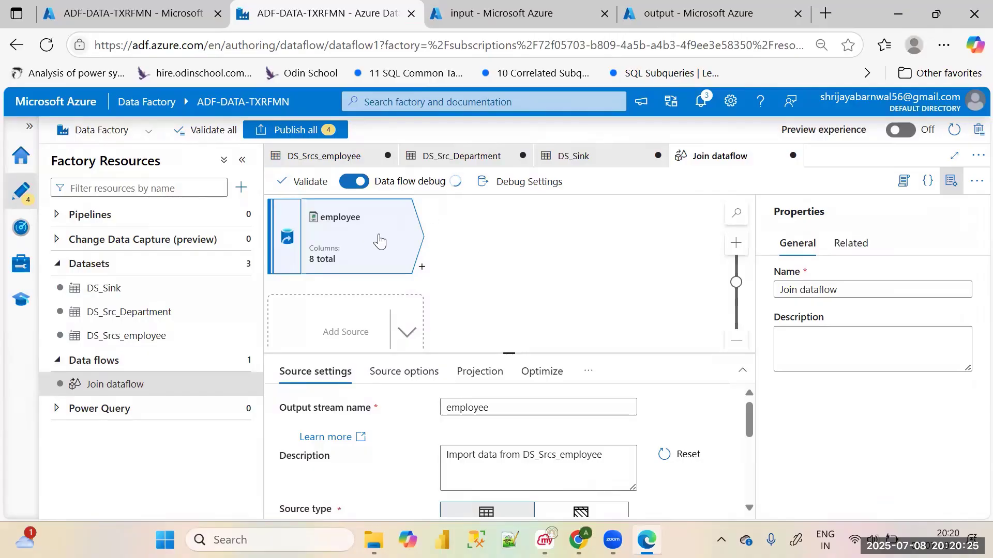
Add a second source to the data flow and name its output stream Department
left_click(355, 307)
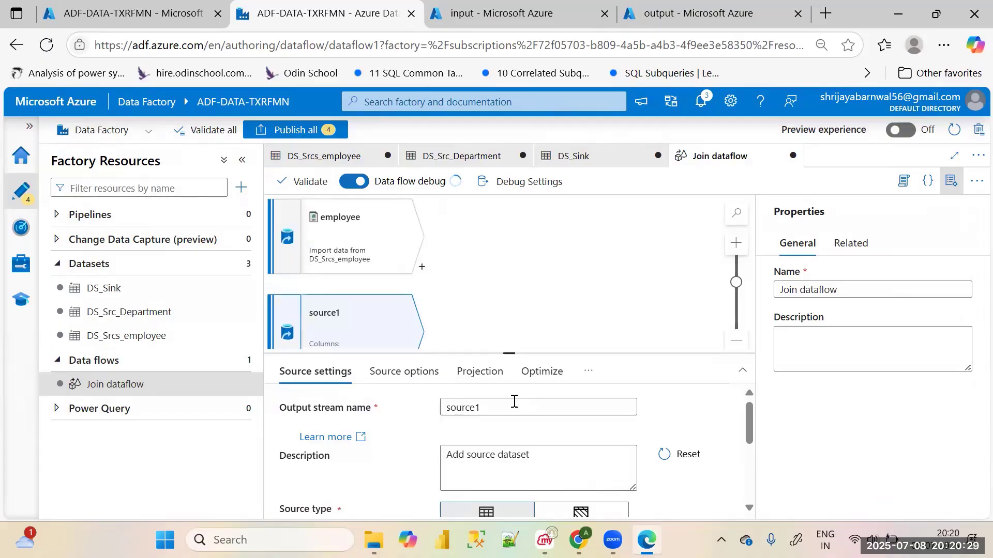
double_click(466, 408)
key("BackSpace")
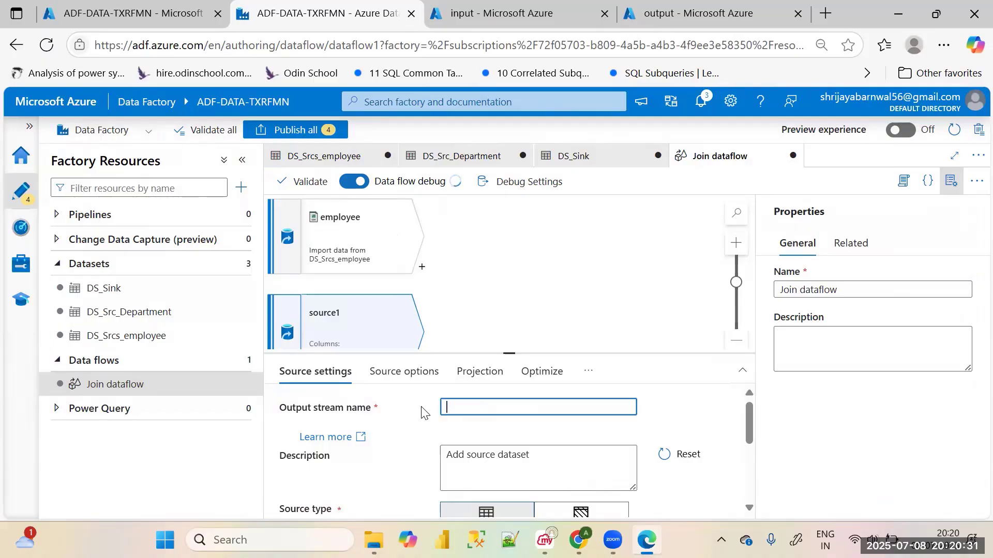
type("Department")
Assign the DS_Src_Department dataset to the Department source
scroll(445, 439, "down", 3)
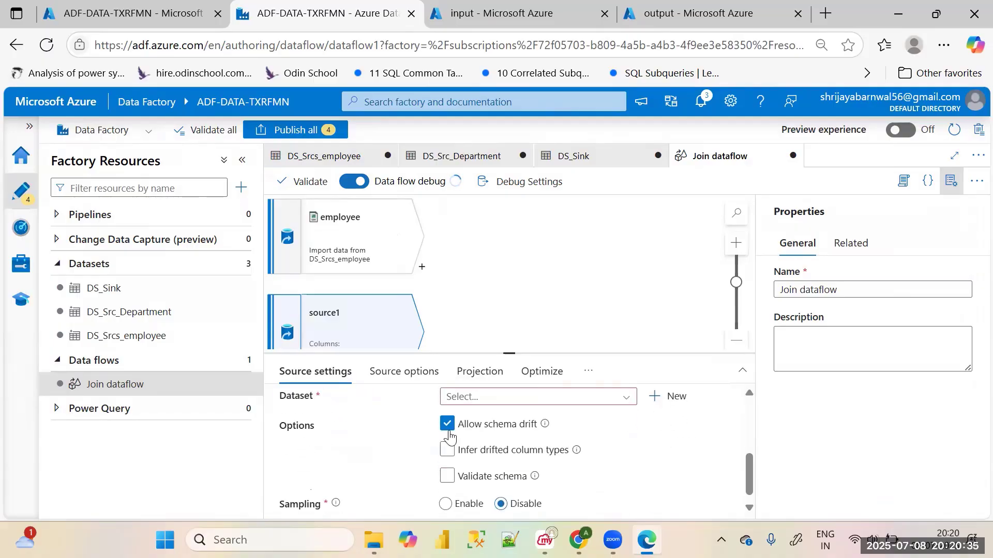
scroll(455, 481, "up", 2)
left_click(478, 486)
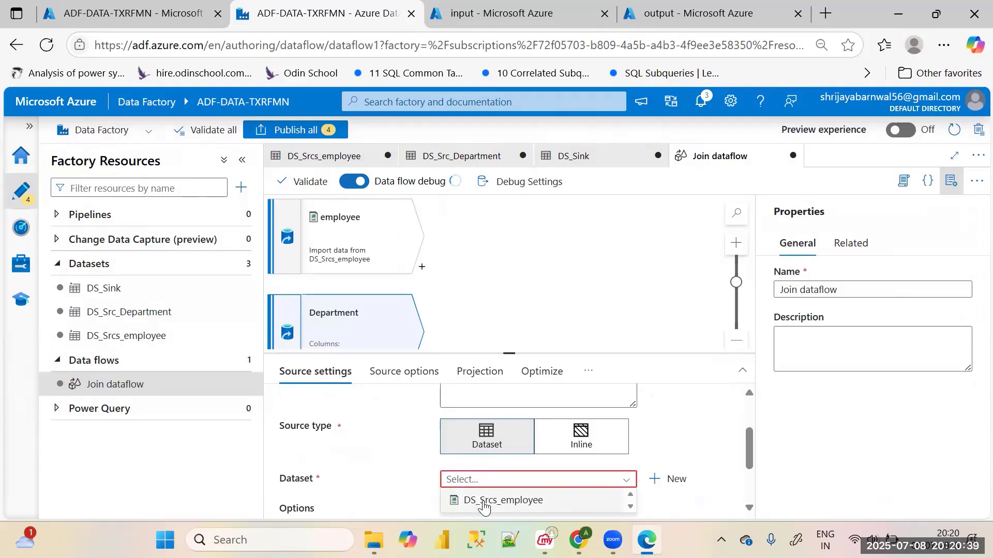
scroll(483, 502, "up", 2)
scroll(483, 504, "down", 2)
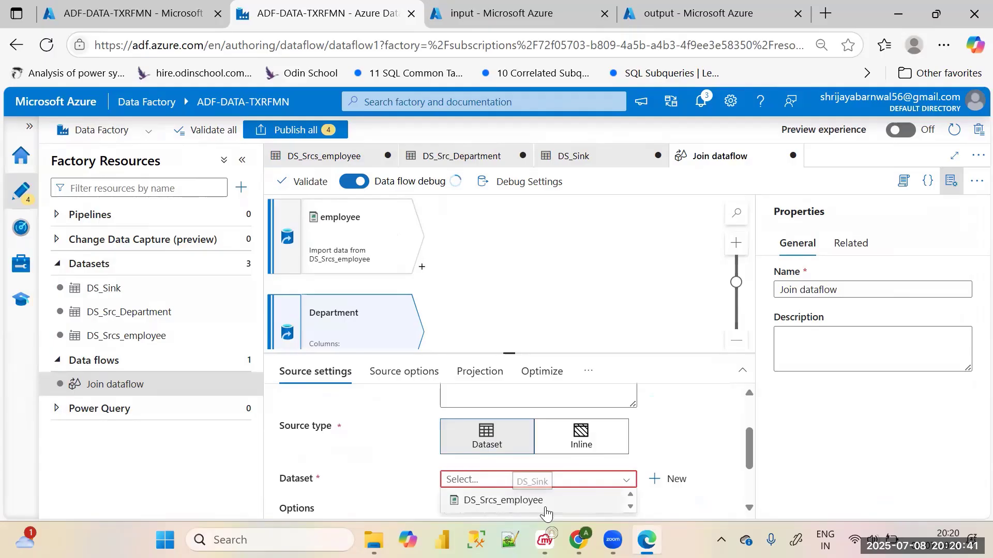
left_click_drag(747, 463, 749, 496)
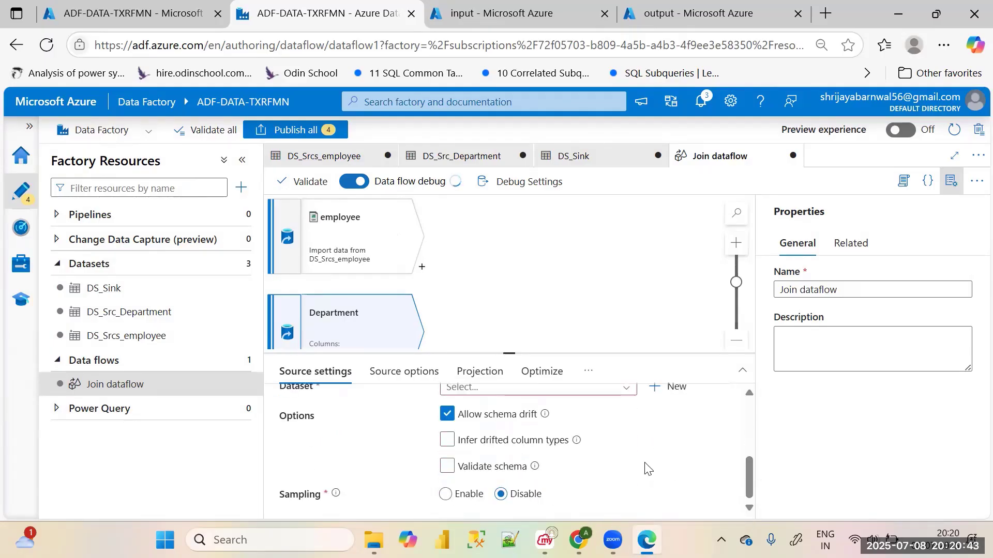
scroll(596, 441, "up", 2)
left_click(577, 469)
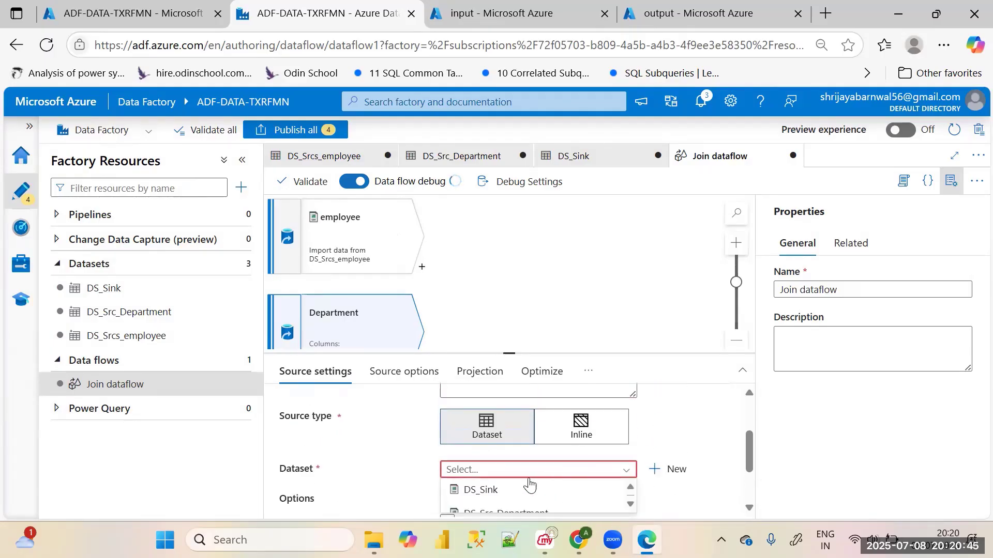
left_click(512, 510)
scroll(600, 483, "down", 3)
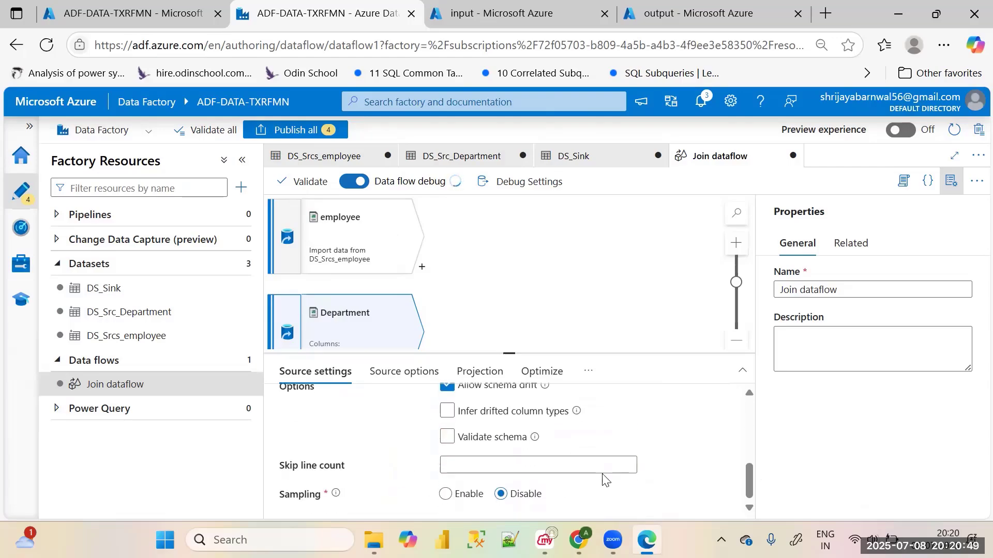
scroll(603, 476, "up", 5)
left_click(549, 311)
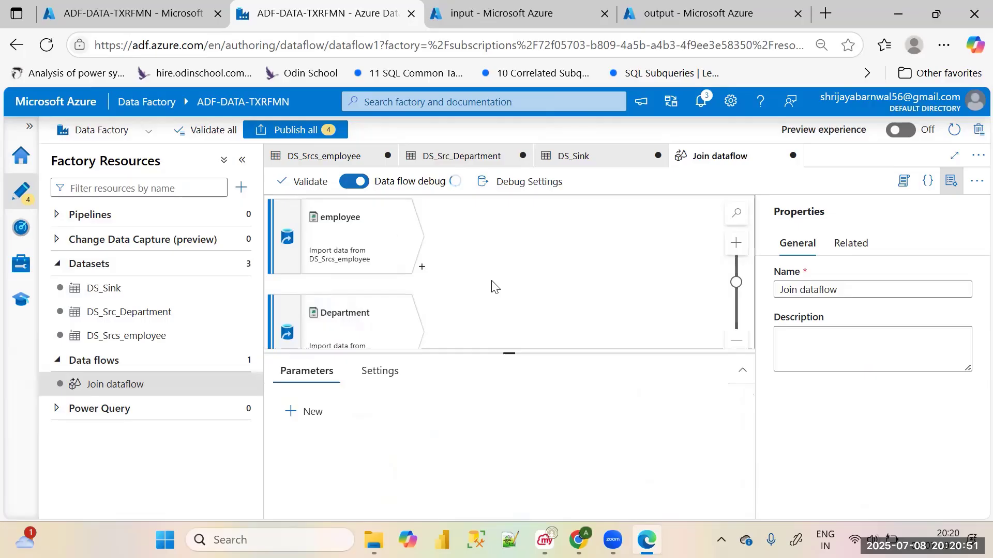
Open the data preview of the employee source
left_click(369, 249)
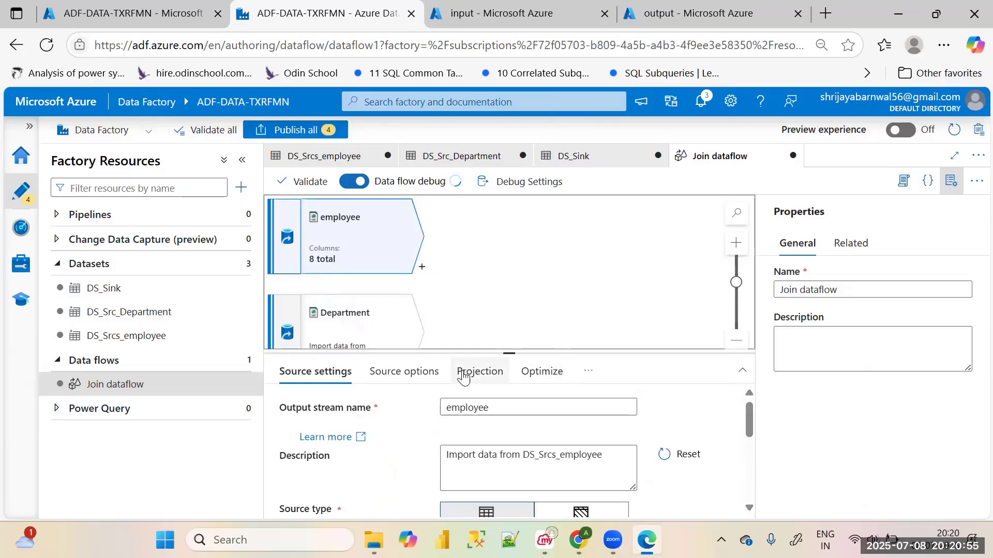
left_click(584, 375)
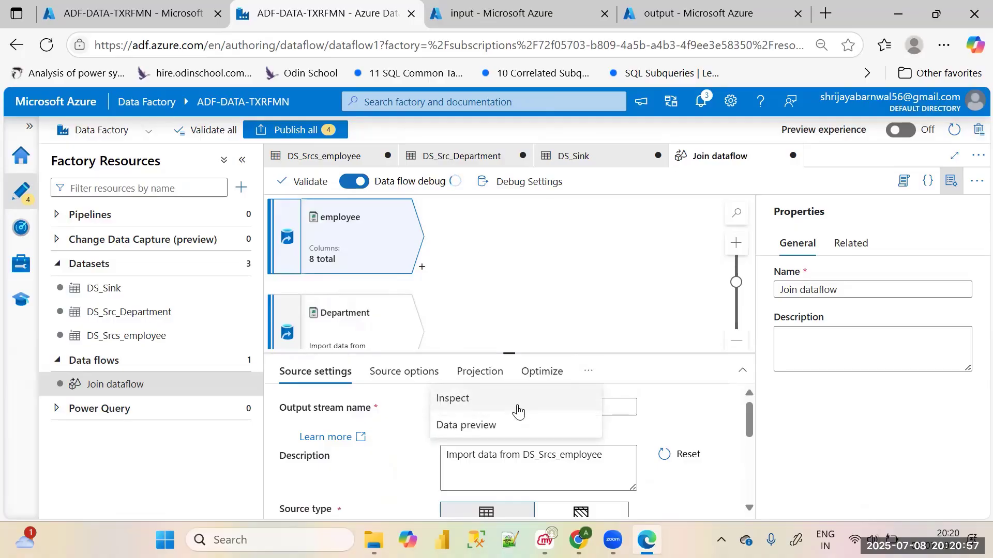
left_click(504, 422)
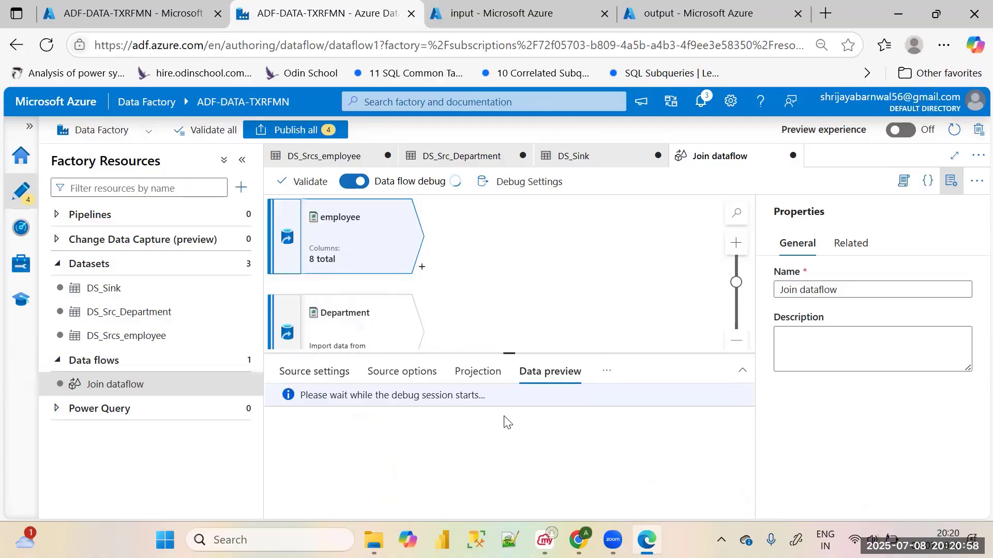
left_click(494, 272)
Hide the data flow's properties and check the data previews of the Department and employee sources
left_click(403, 330)
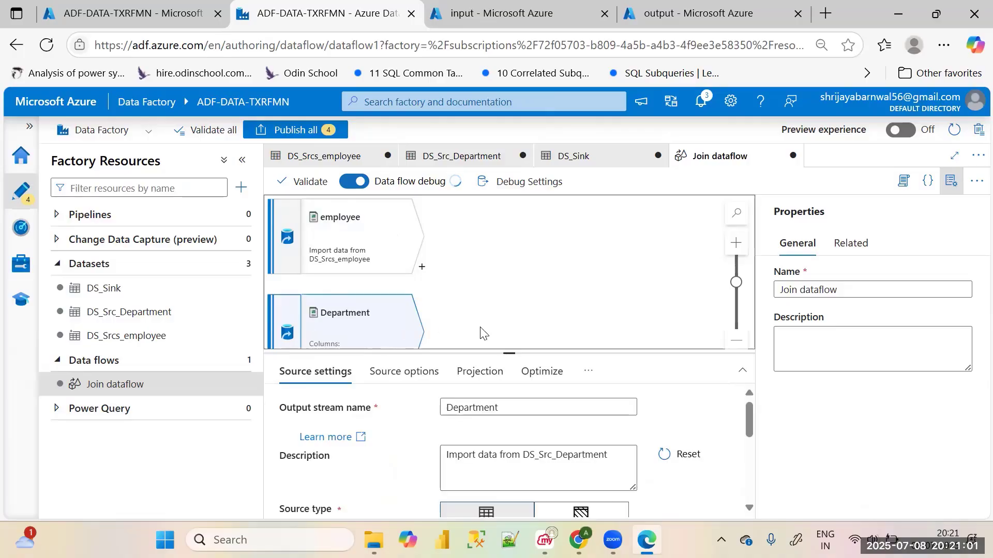
left_click(951, 181)
left_click(662, 371)
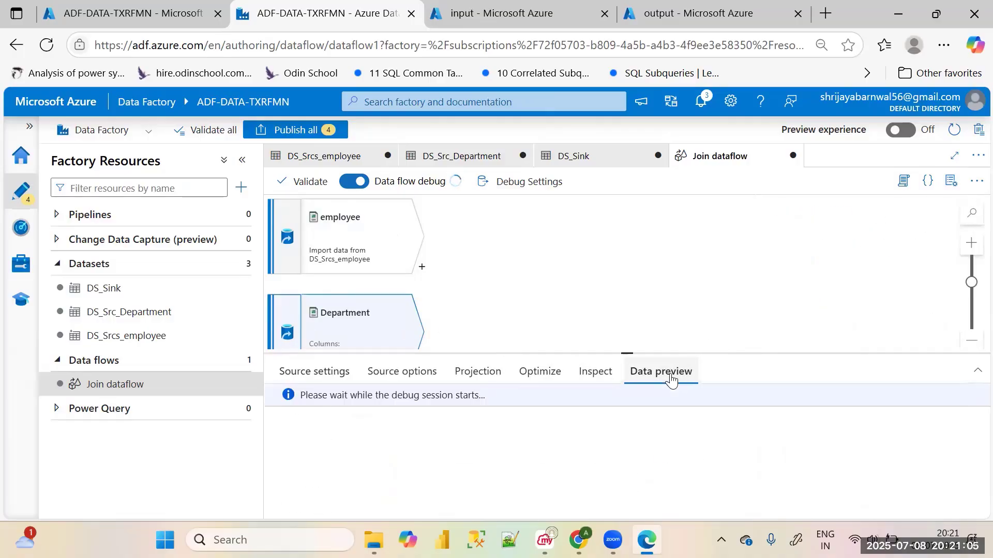
left_click(398, 241)
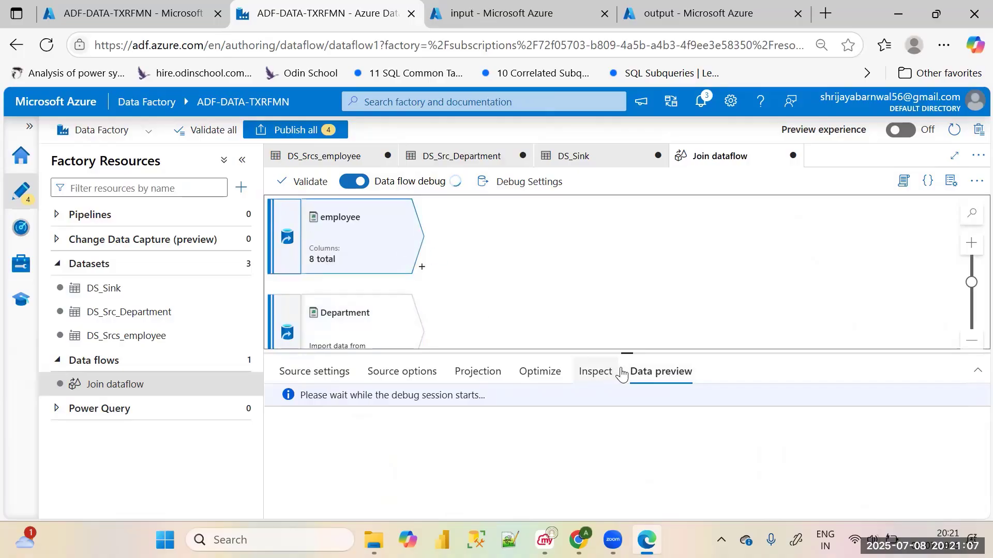
left_click(567, 233)
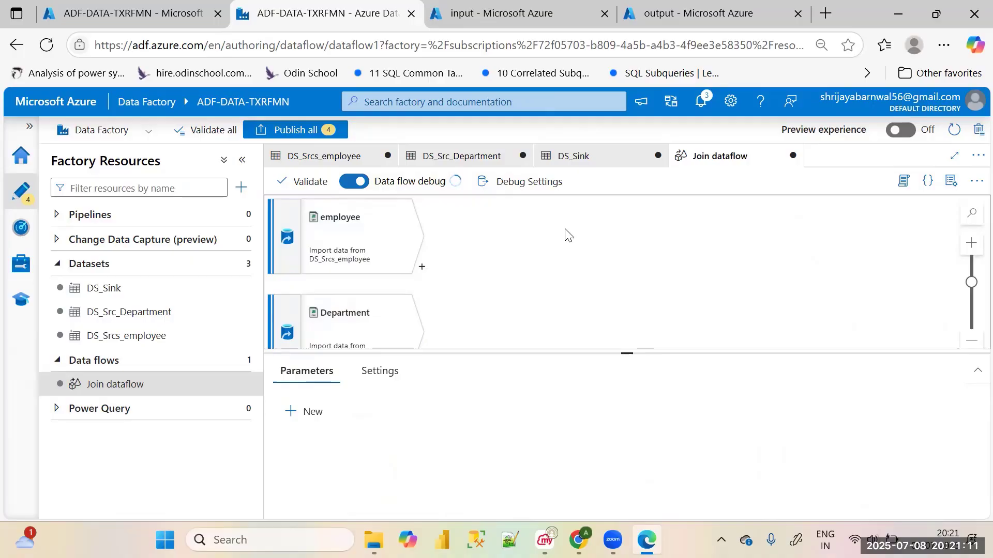
left_click(380, 248)
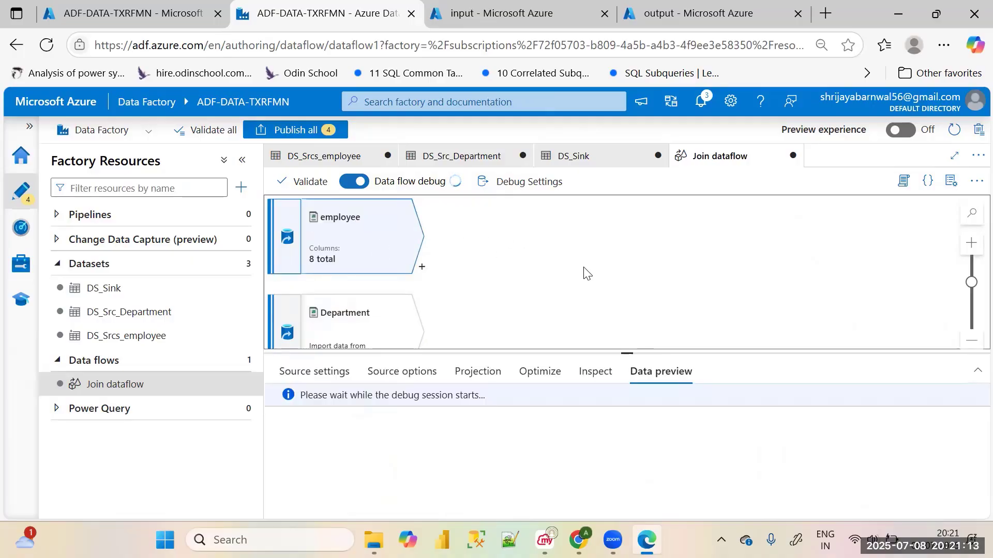
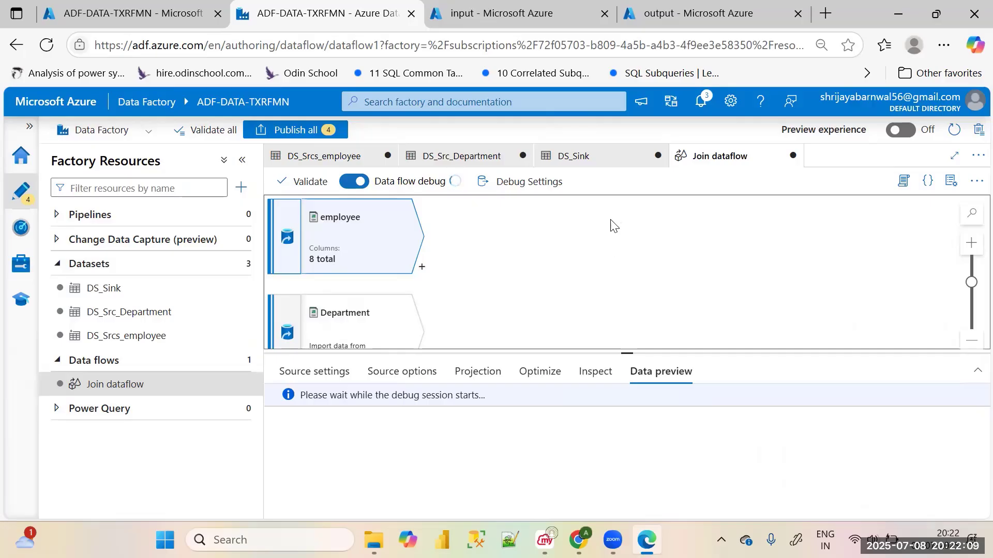
Look over the employee and Department sources in the data flow and open the employee source's settings
scroll(561, 283, "down", 3)
scroll(415, 277, "up", 3)
scroll(469, 292, "down", 3)
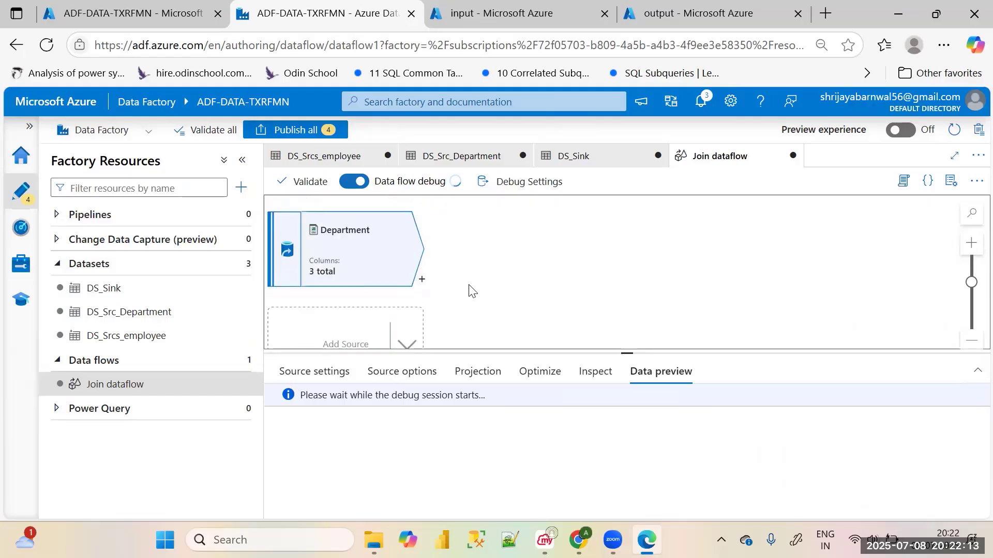
scroll(469, 291, "up", 3)
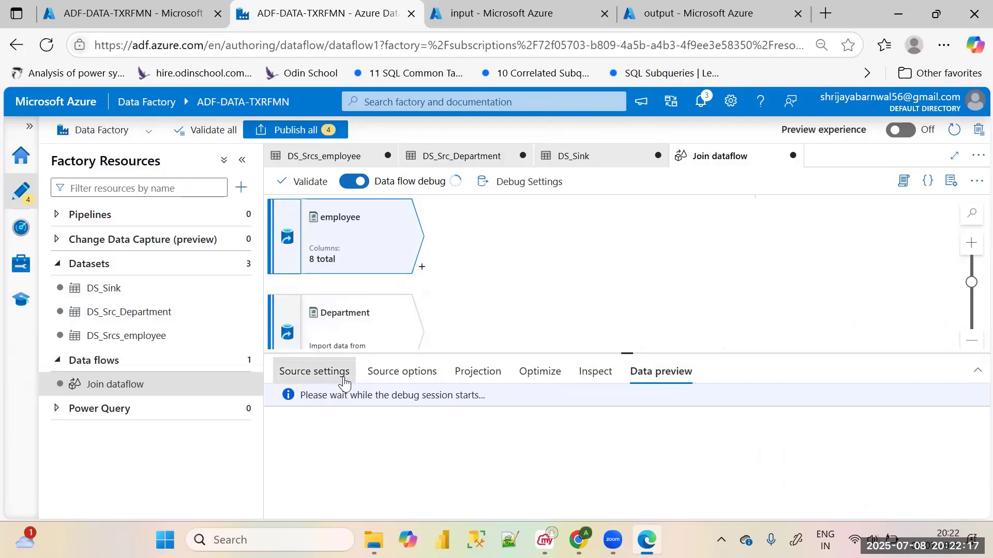
left_click(297, 371)
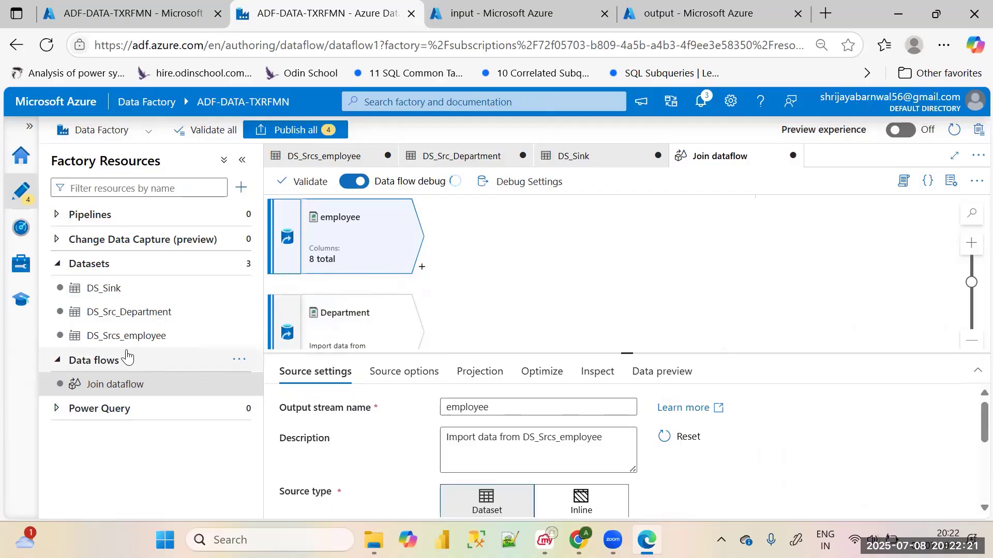
Create a new pipeline and add a Data flow activity to its canvas
left_click(84, 217)
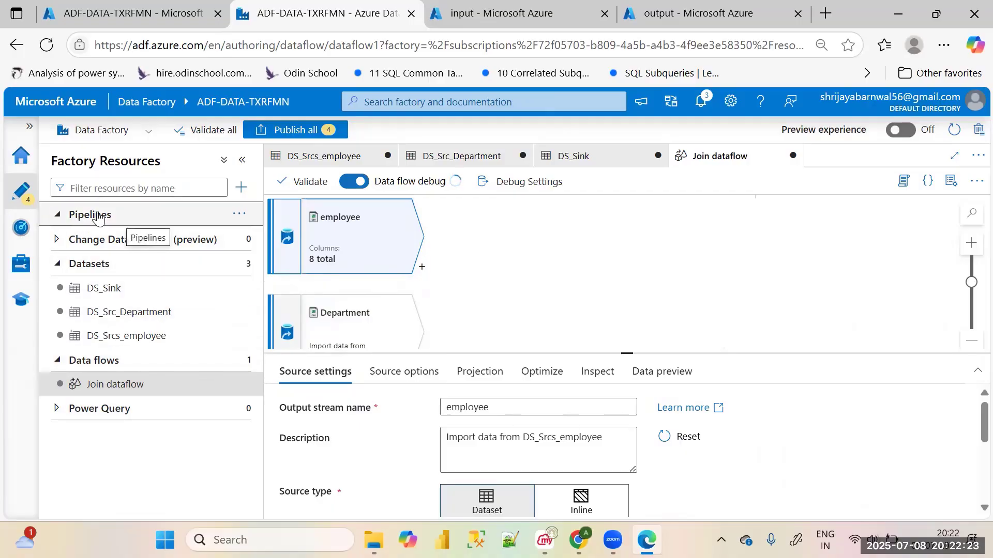
left_click(240, 214)
left_click(303, 245)
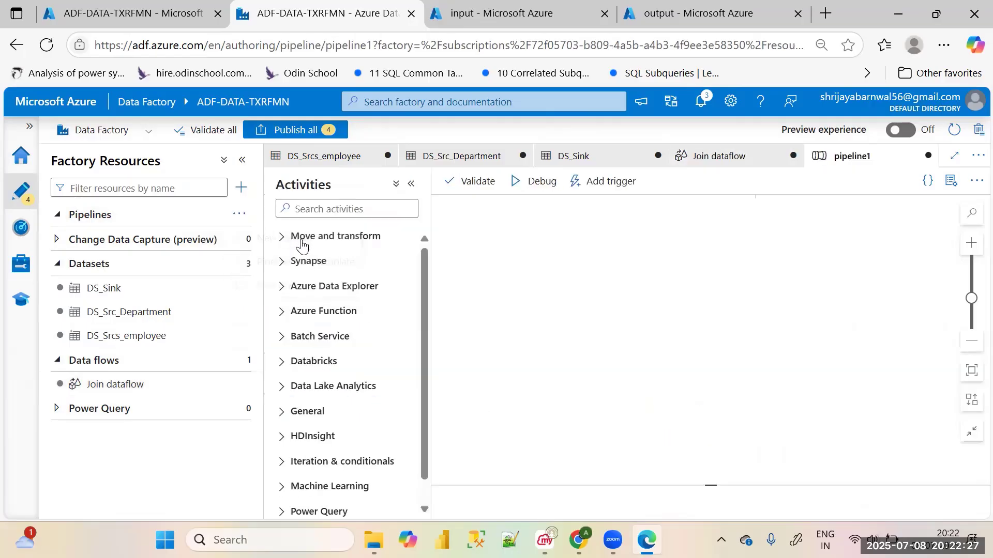
left_click(292, 241)
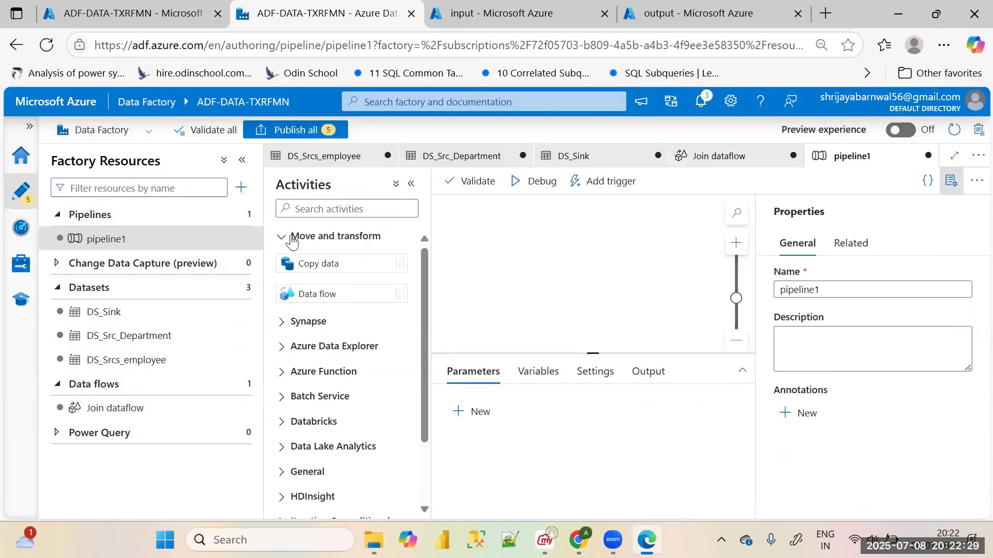
left_click_drag(333, 294, 535, 254)
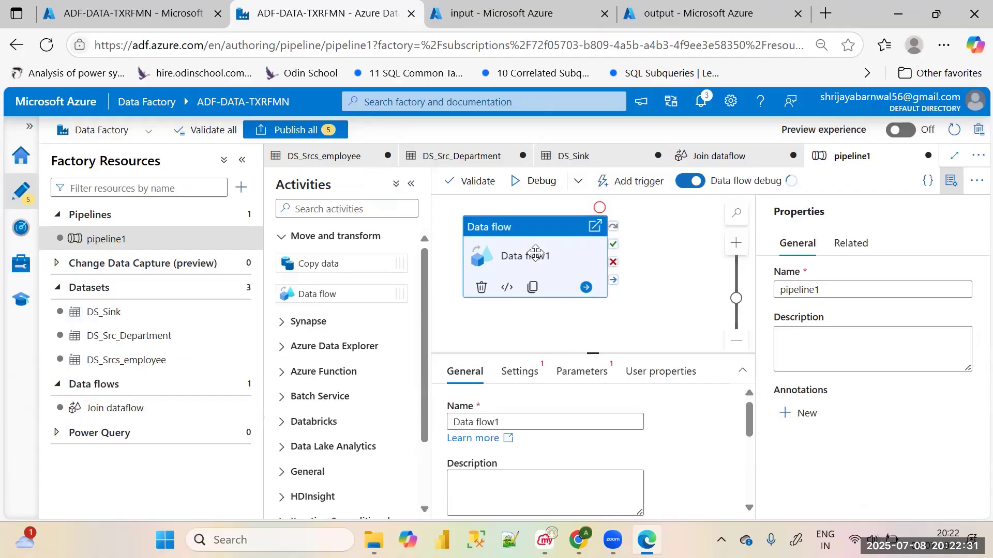
Check the Join dataflow, return to pipeline1 and rename its Data flow activity to "join dataflow"
left_click(141, 408)
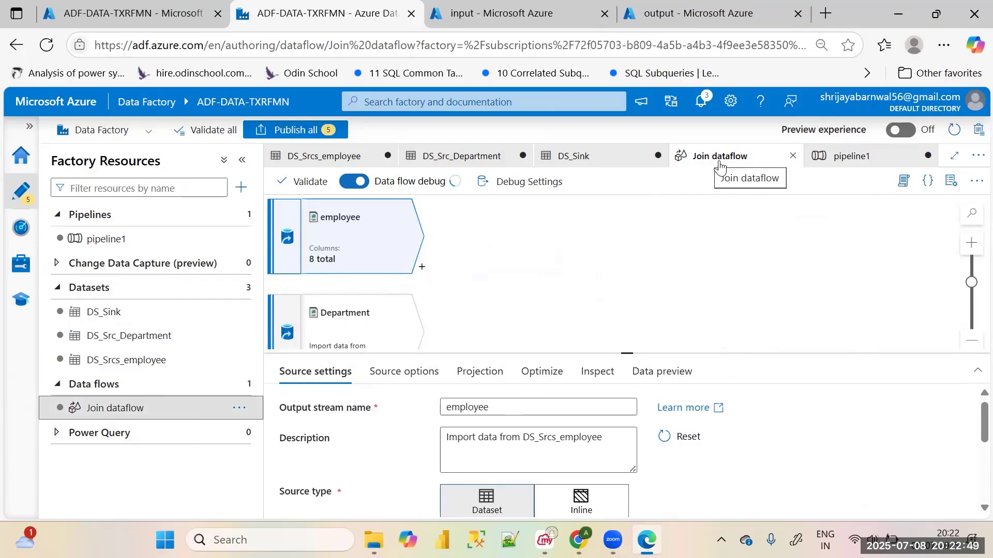
left_click(129, 243)
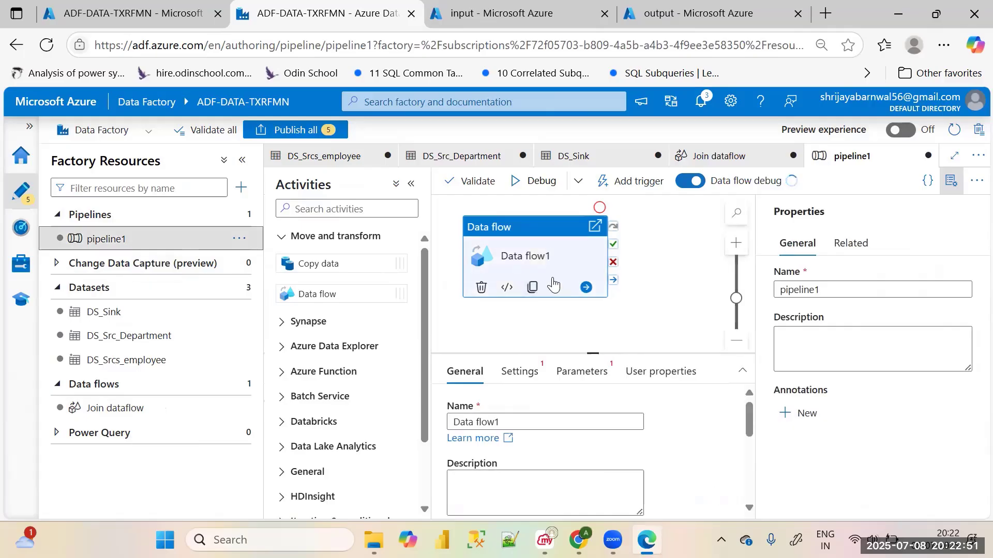
left_click_drag(532, 422, 451, 423)
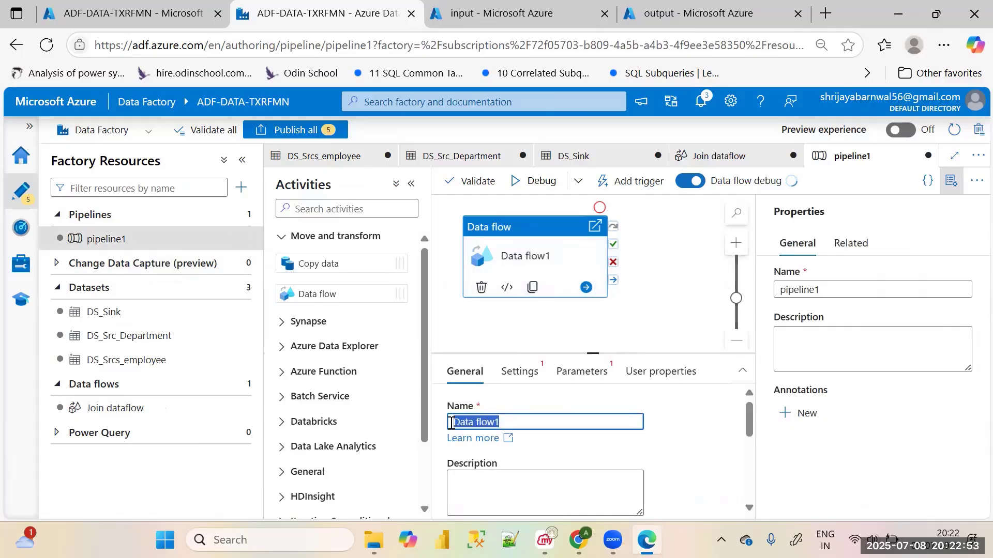
key("BackSpace")
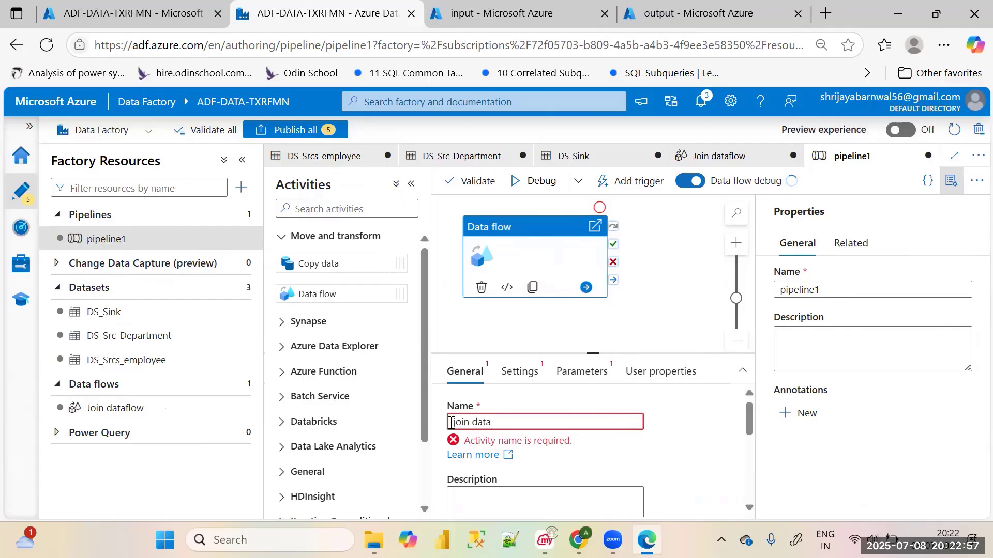
type("join dataflow")
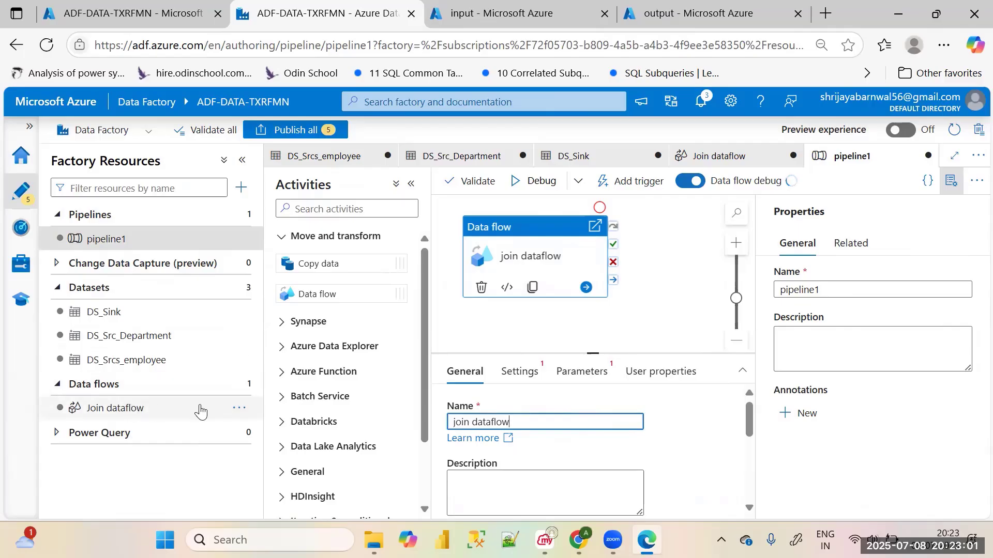
Assign Join dataflow as the data flow run by the pipeline activity and review its other settings
left_click(519, 371)
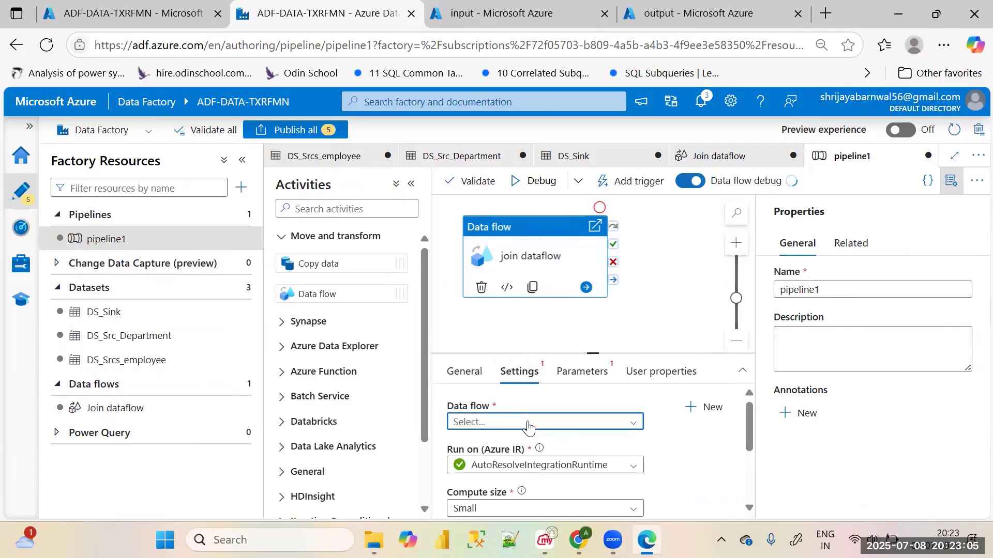
left_click(527, 422)
left_click(479, 468)
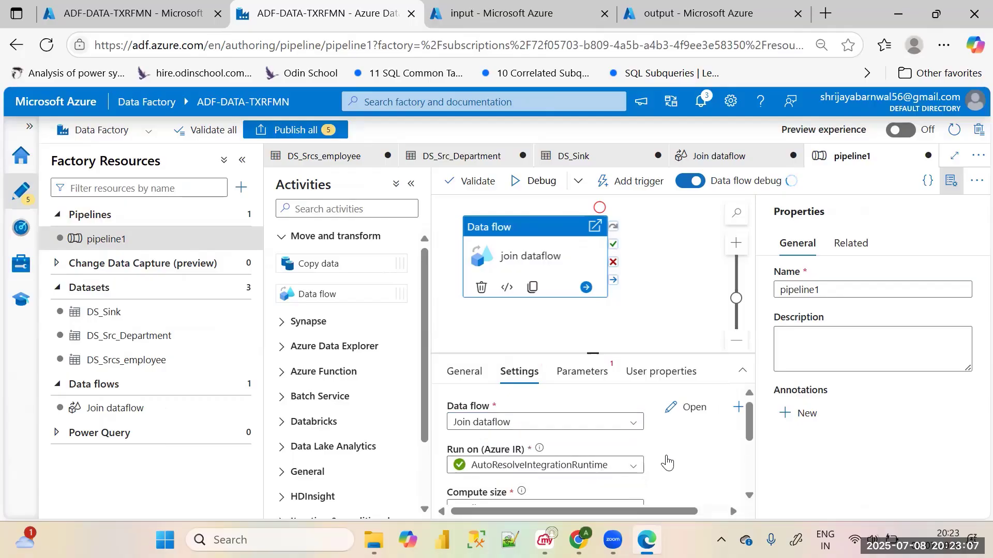
scroll(691, 468, "down", 5)
scroll(691, 469, "up", 2)
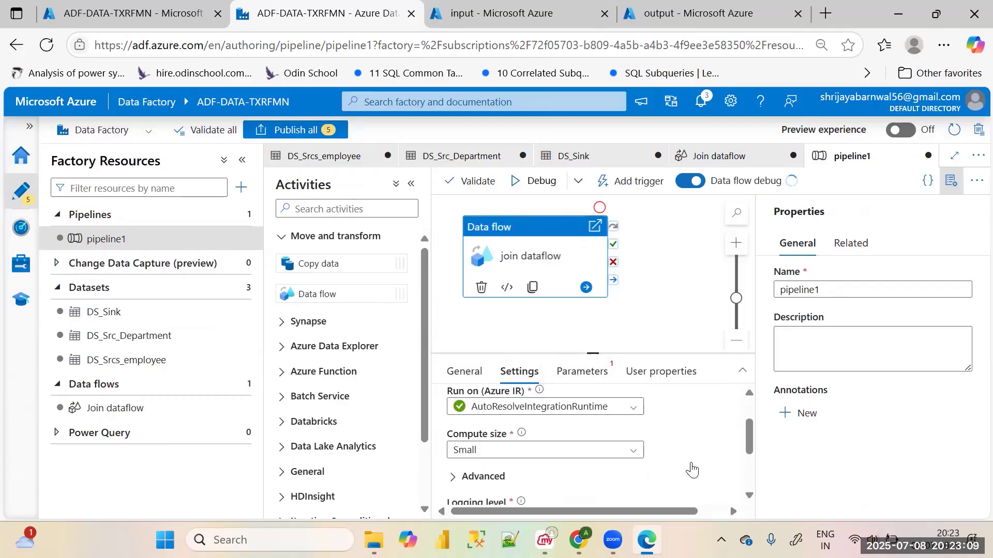
Reopen the Join dataflow and check the data previews of the employee and Department sources
left_click(120, 414)
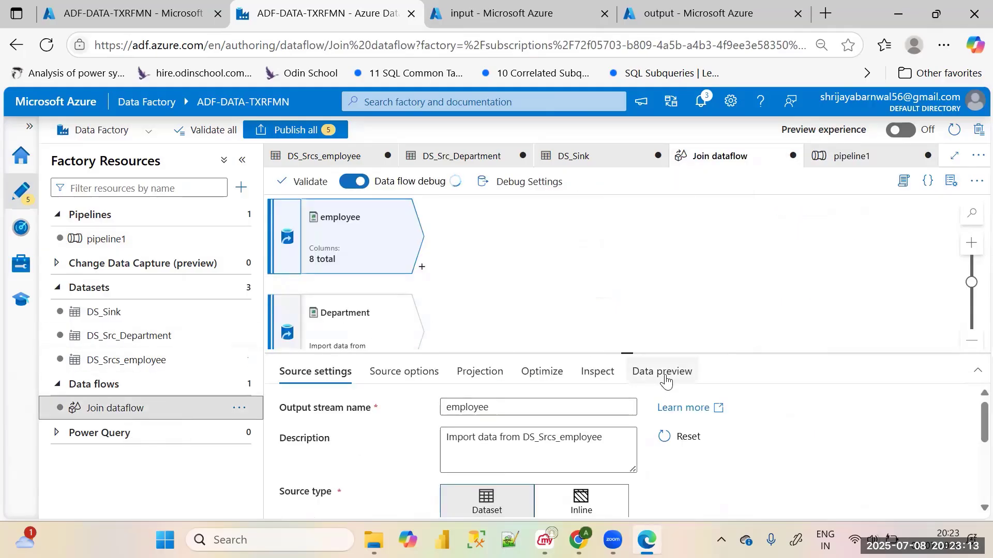
left_click(665, 375)
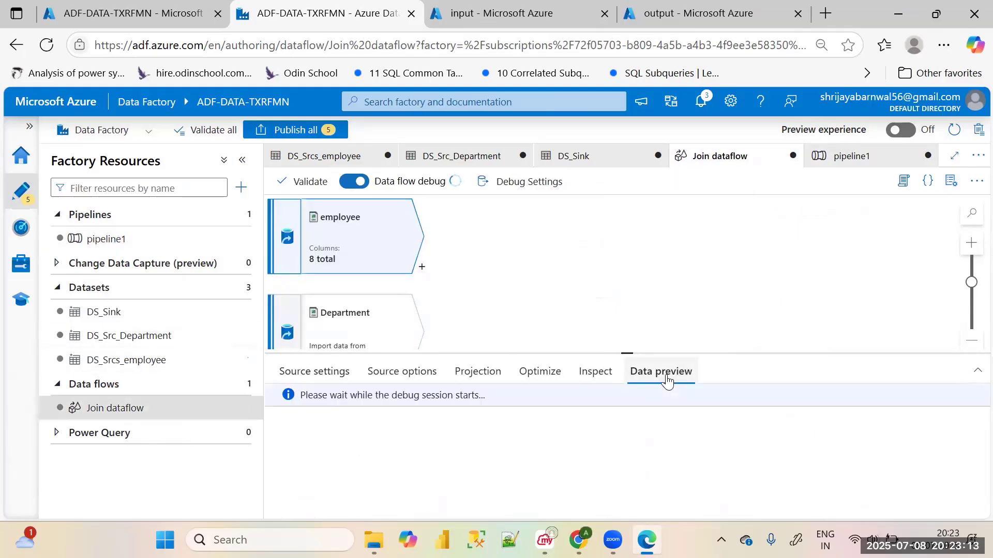
left_click(384, 321)
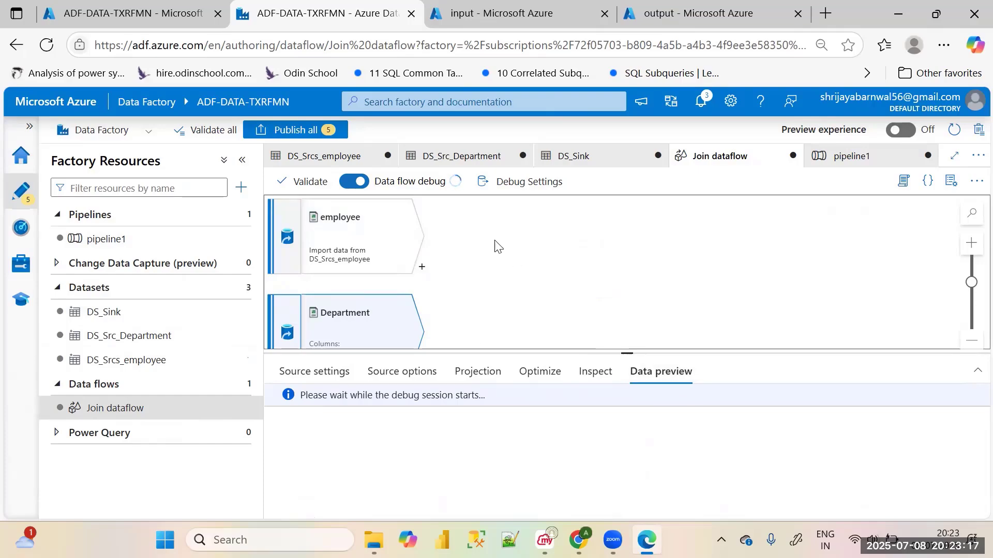
left_click(367, 231)
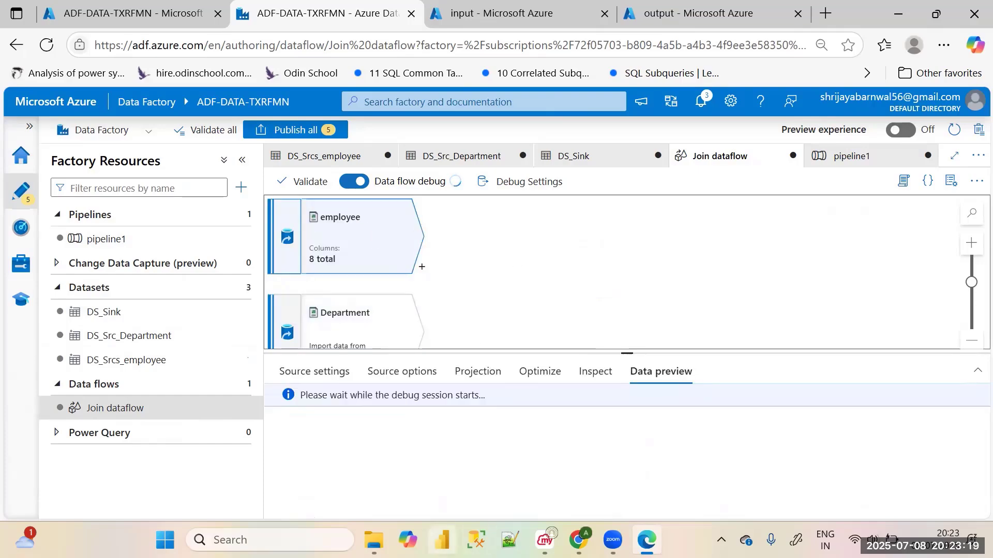
Switch to File Explorer and open the Employee and Department files from the teaching folder in Excel
left_click(373, 539)
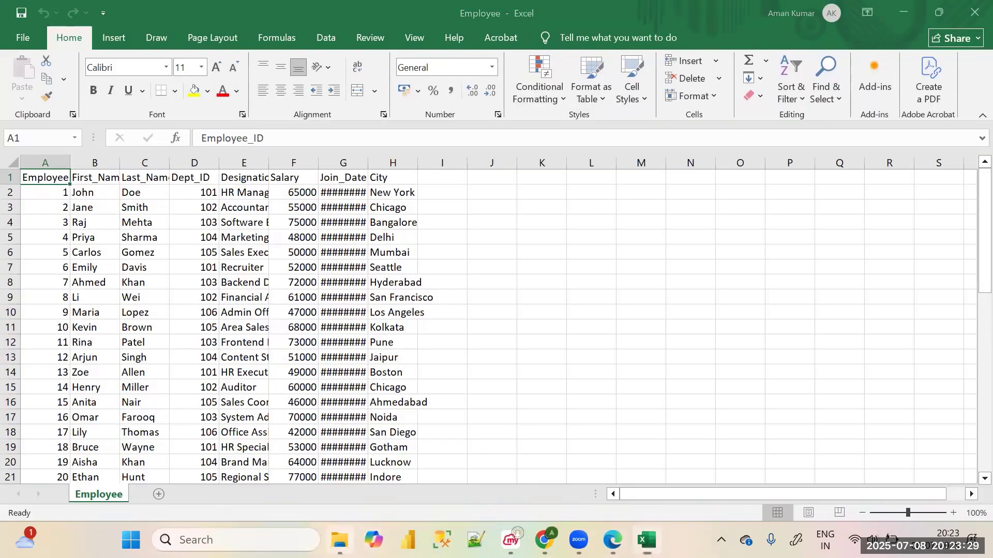
left_click(339, 540)
left_click(366, 186)
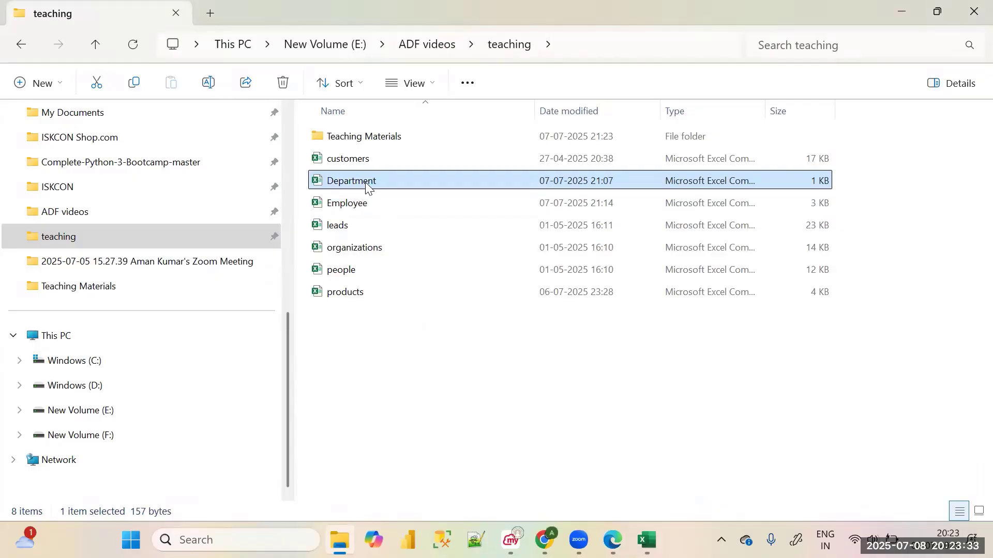
double_click(367, 185)
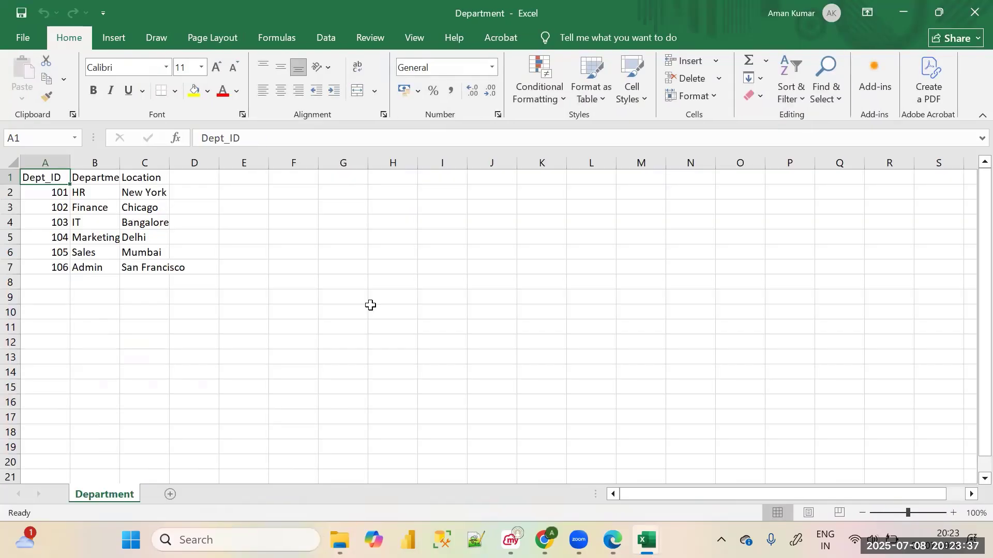
scroll(294, 312, "down", 5)
scroll(465, 320, "up", 5)
Compare the Employee and Department workbooks in Excel, selecting the data range in each
mouse_move(647, 540)
left_click(588, 482)
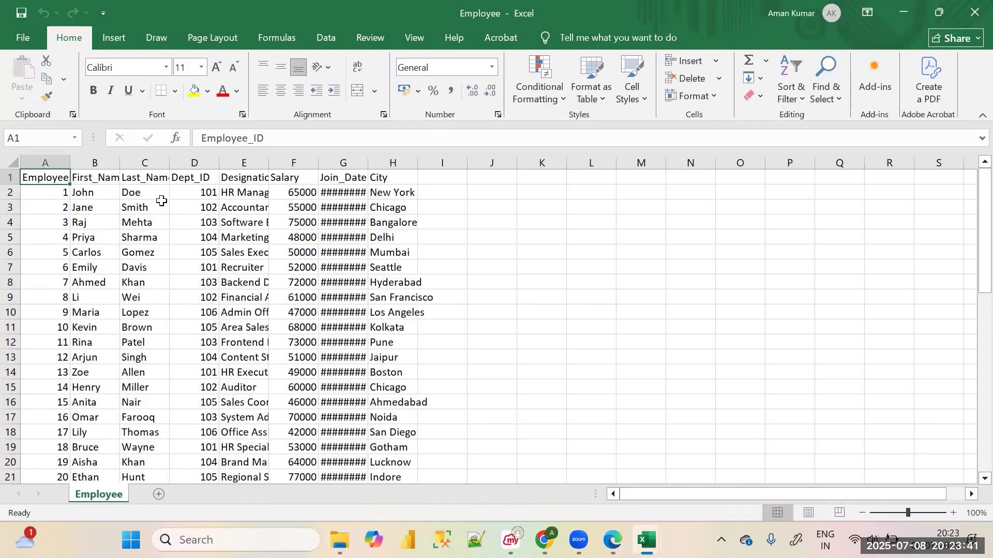
left_click_drag(51, 175, 386, 476)
left_click(685, 478)
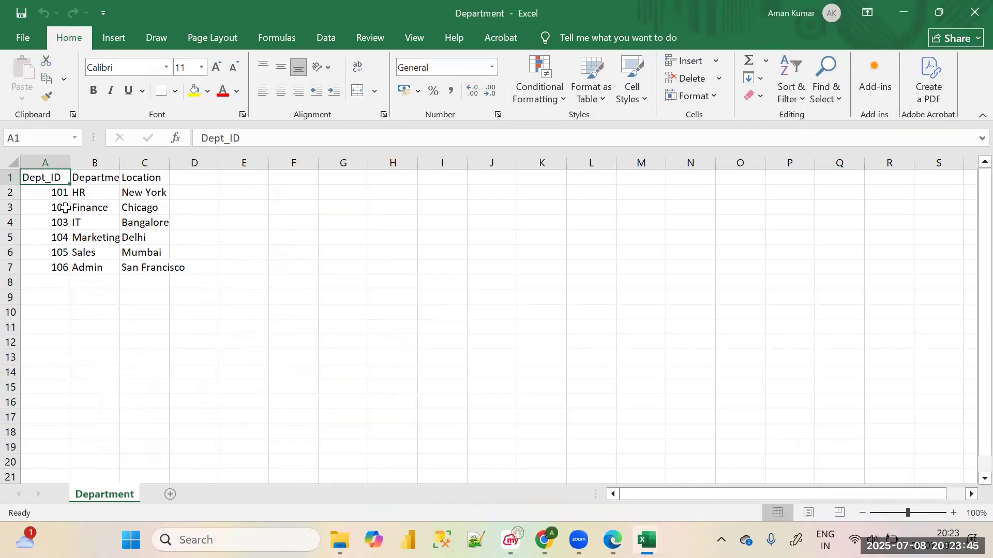
left_click_drag(49, 177, 163, 267)
left_click(361, 262)
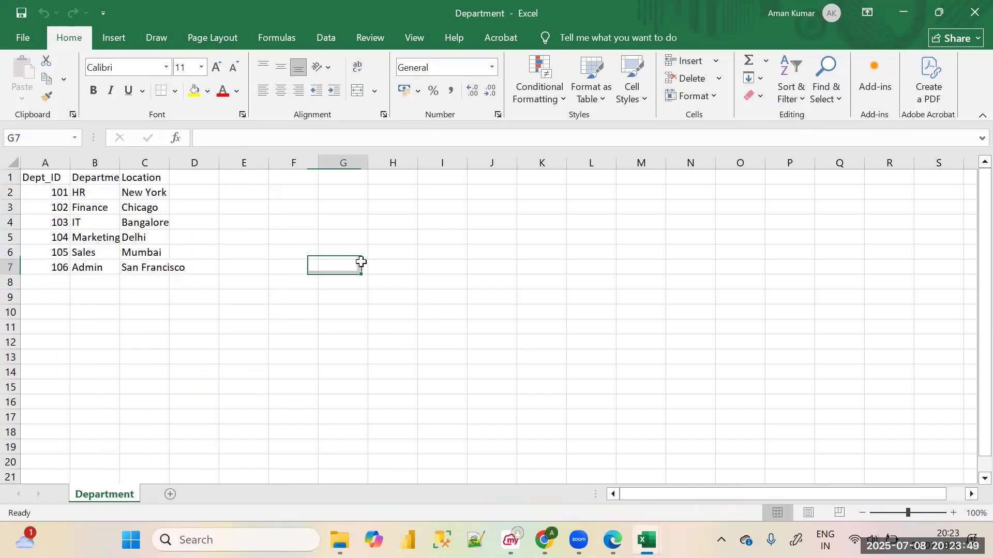
mouse_move(646, 540)
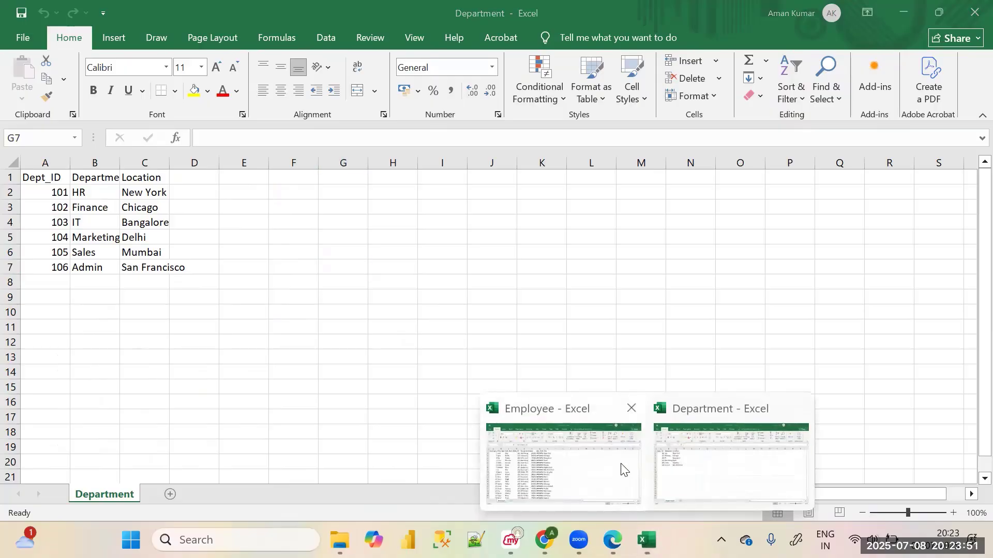
left_click(621, 467)
Switch back to Azure Data Factory in Edge and refresh the employee source's data preview
left_click(544, 540)
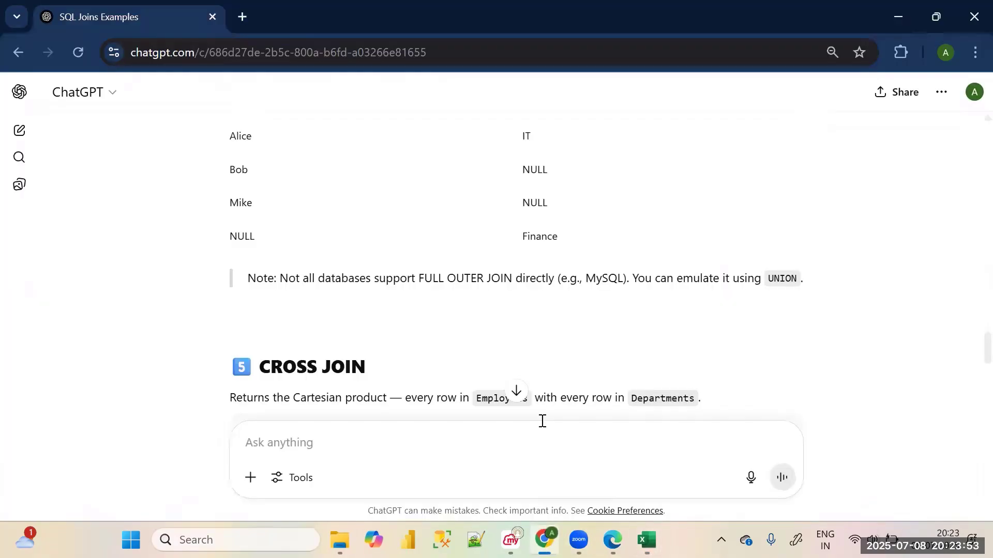
left_click(613, 540)
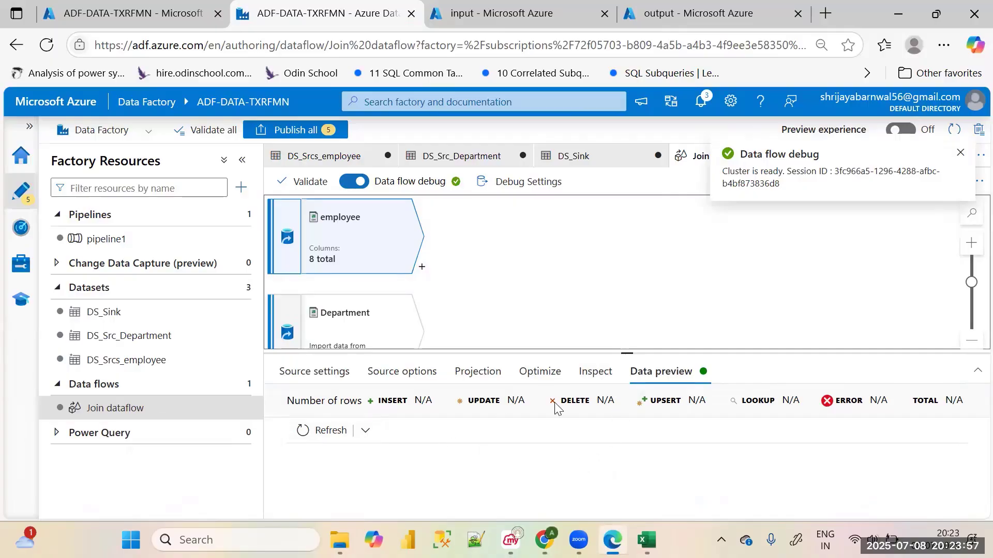
left_click(328, 431)
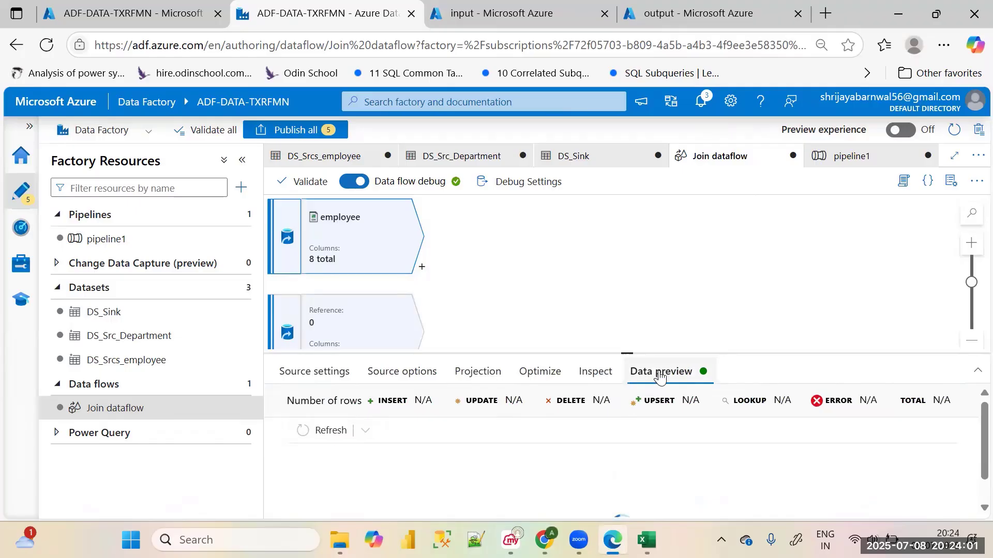
left_click_drag(642, 353, 646, 230)
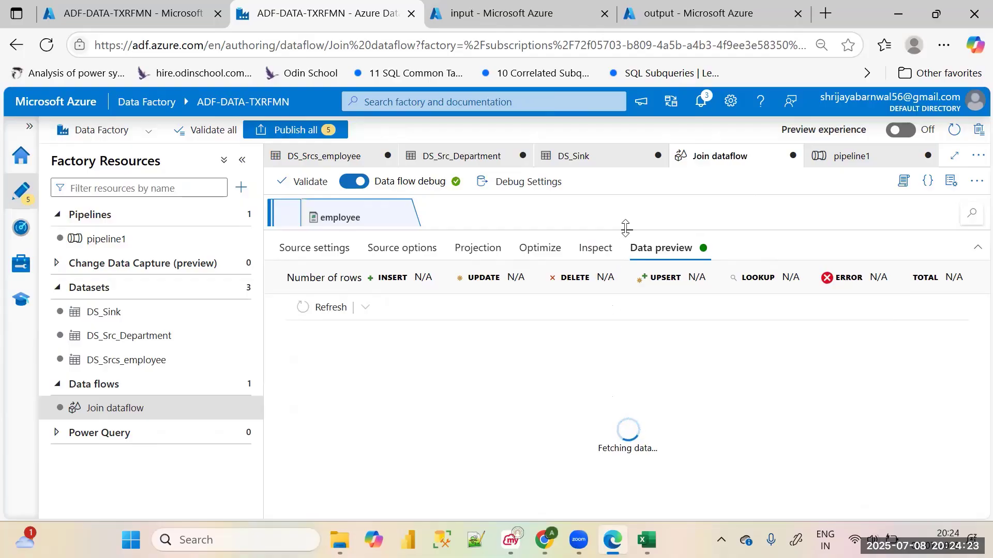
left_click_drag(625, 230, 625, 357)
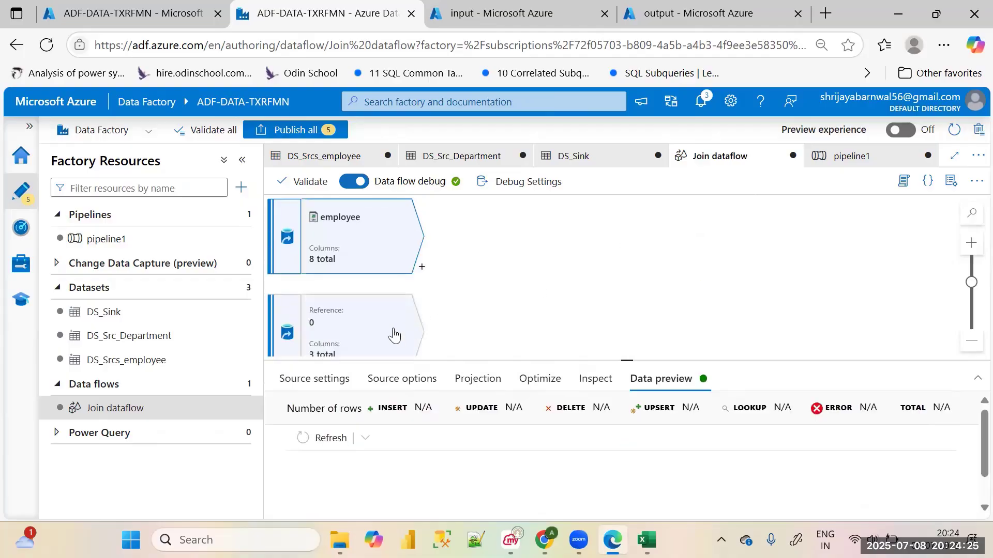
Resize the data preview area and examine the employee source's rows through to the City column
left_click(393, 337)
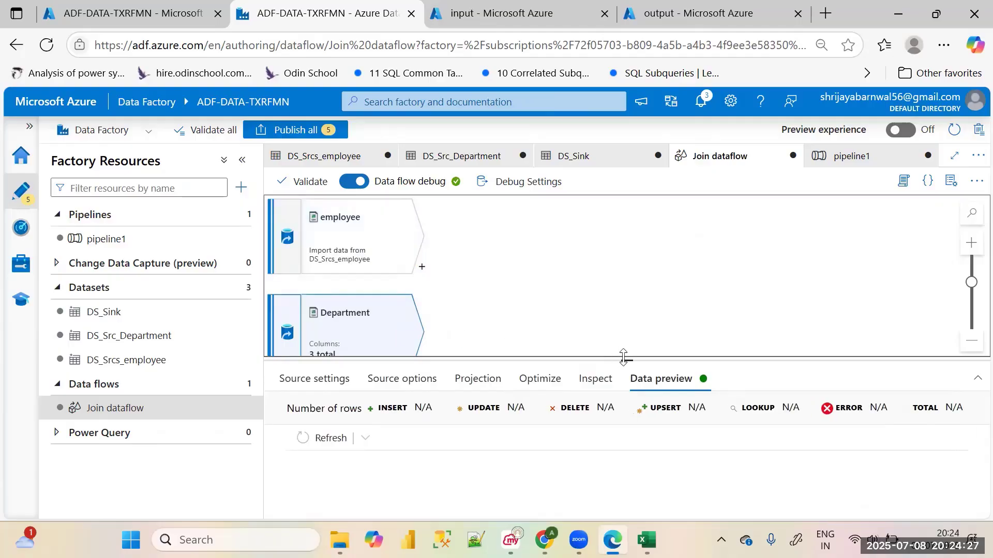
left_click_drag(623, 357, 626, 280)
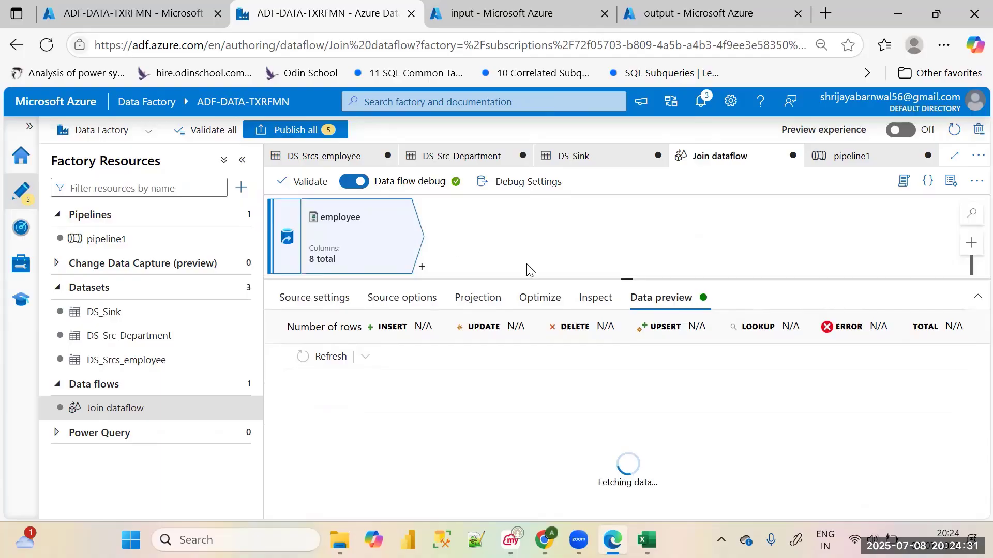
left_click_drag(626, 289, 626, 317)
scroll(595, 298, "down", 2)
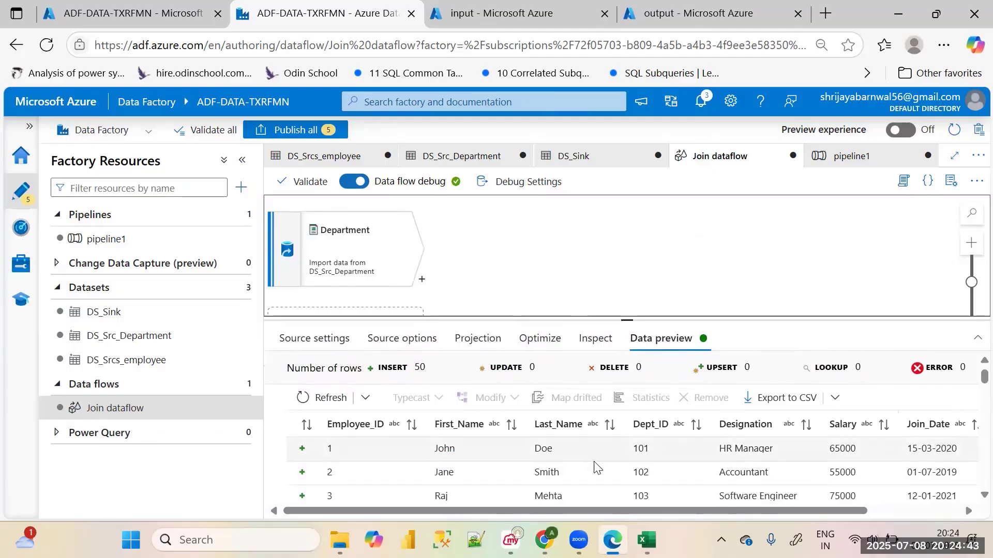
left_click_drag(603, 511, 696, 510)
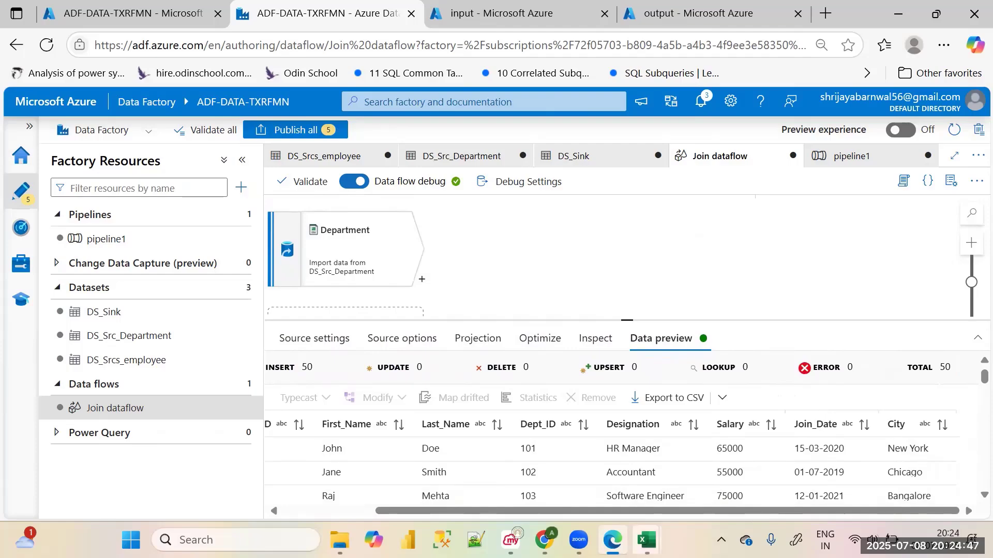
Switch to the Employee workbook in Excel and go through its header cells from Employee_ID to City
left_click(647, 540)
left_click(567, 461)
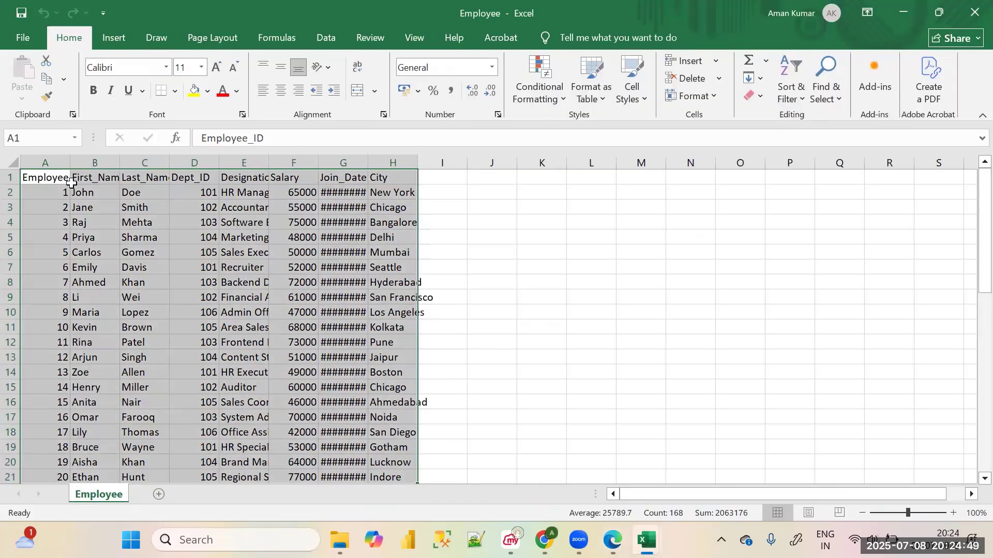
left_click(68, 182)
left_click(189, 177)
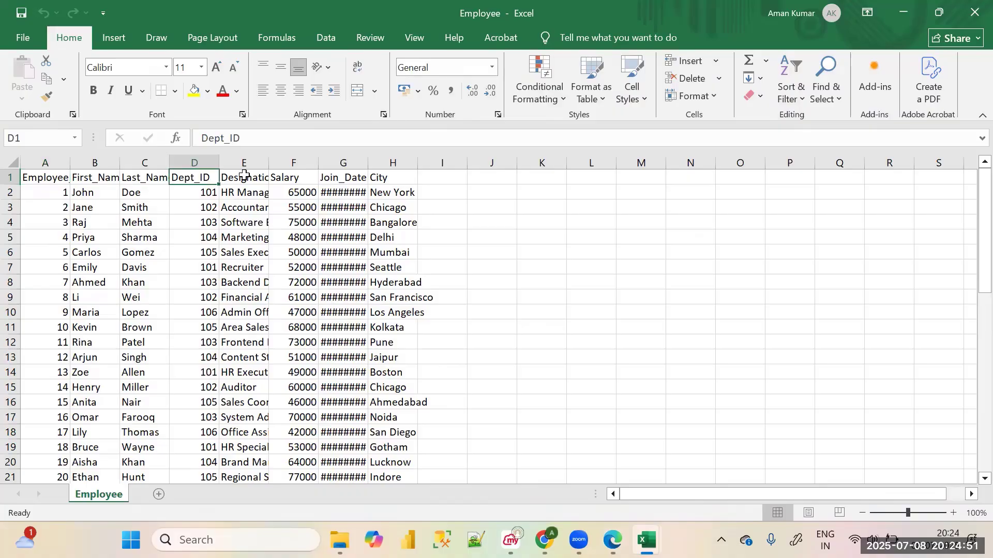
left_click(243, 176)
left_click(294, 177)
left_click(351, 181)
left_click(407, 182)
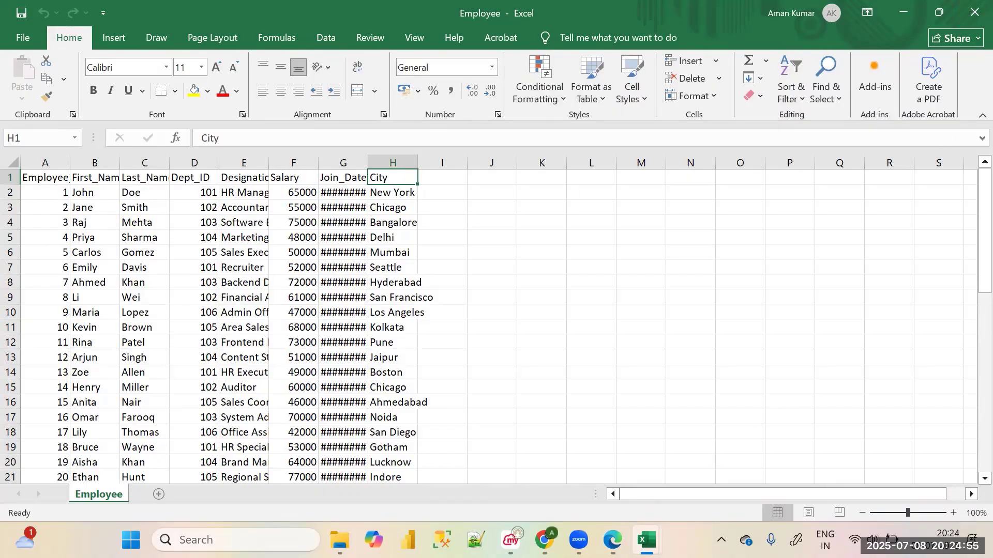
Switch back to Azure Data Factory in Edge, refresh the Department source's data preview and examine its rows
left_click(613, 540)
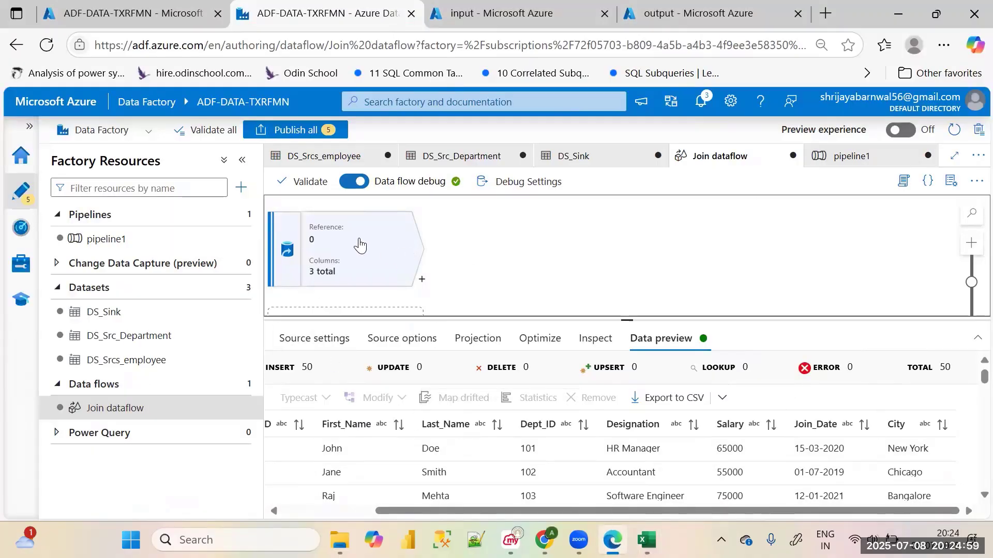
left_click(327, 399)
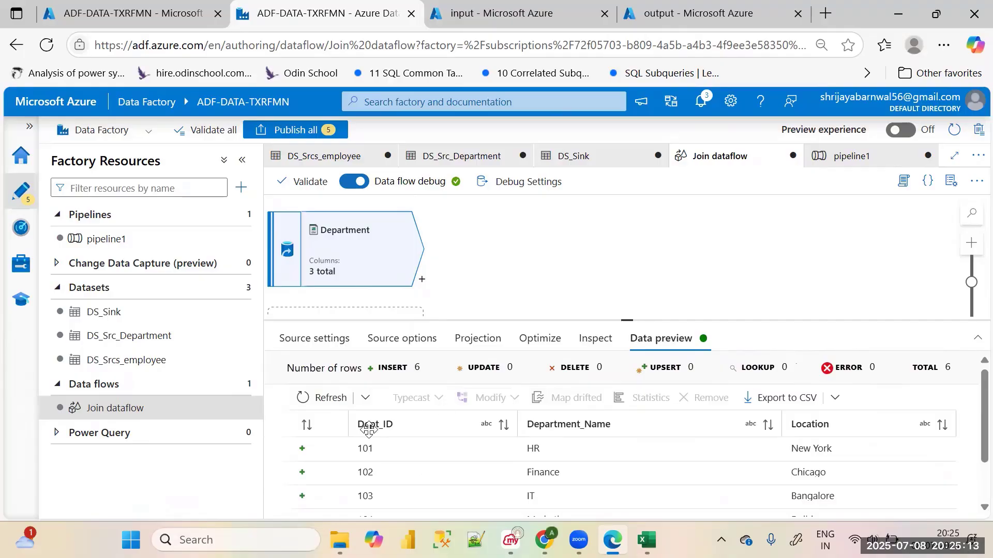
scroll(611, 449, "down", 1)
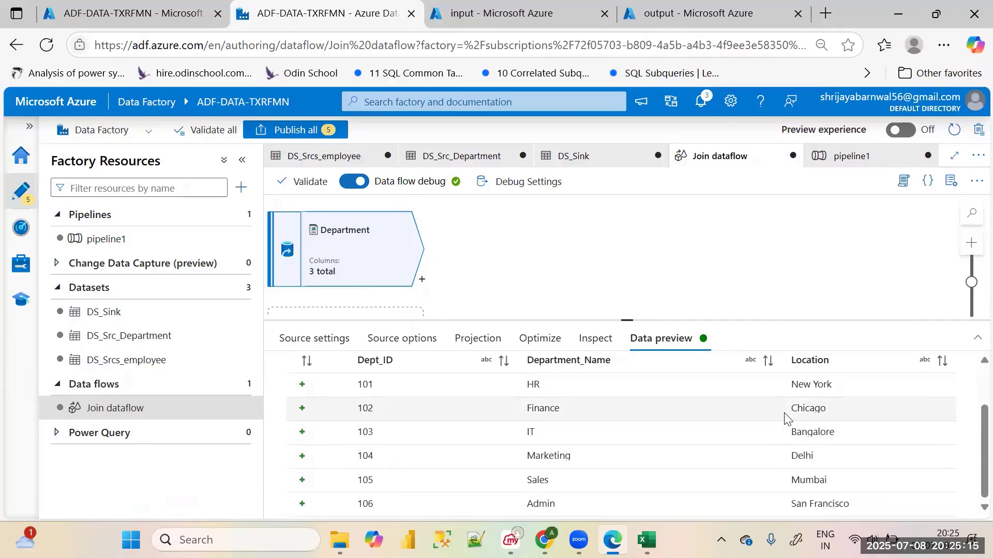
scroll(599, 283, "down", 2)
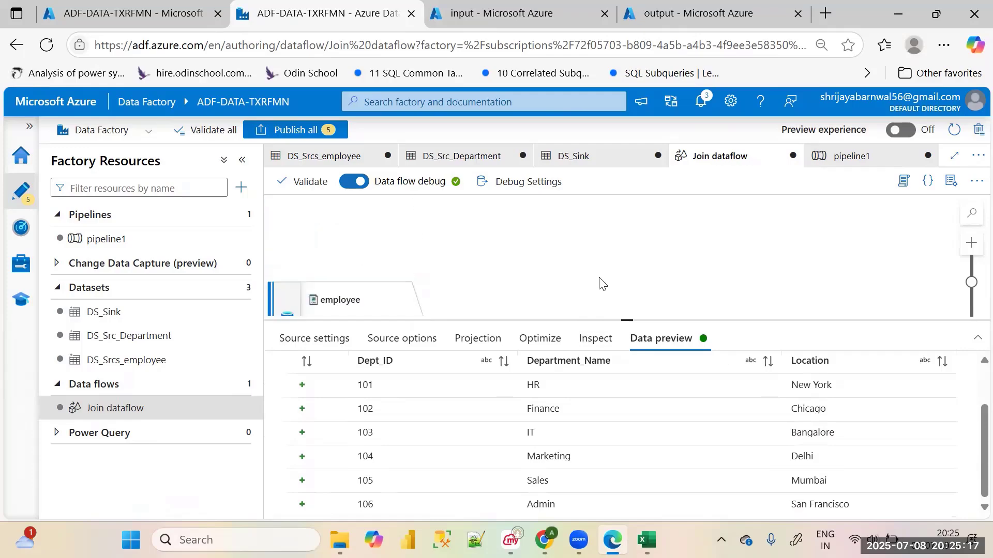
Examine the Department source's settings, then review the employee source's data preview through to the City column
left_click(331, 339)
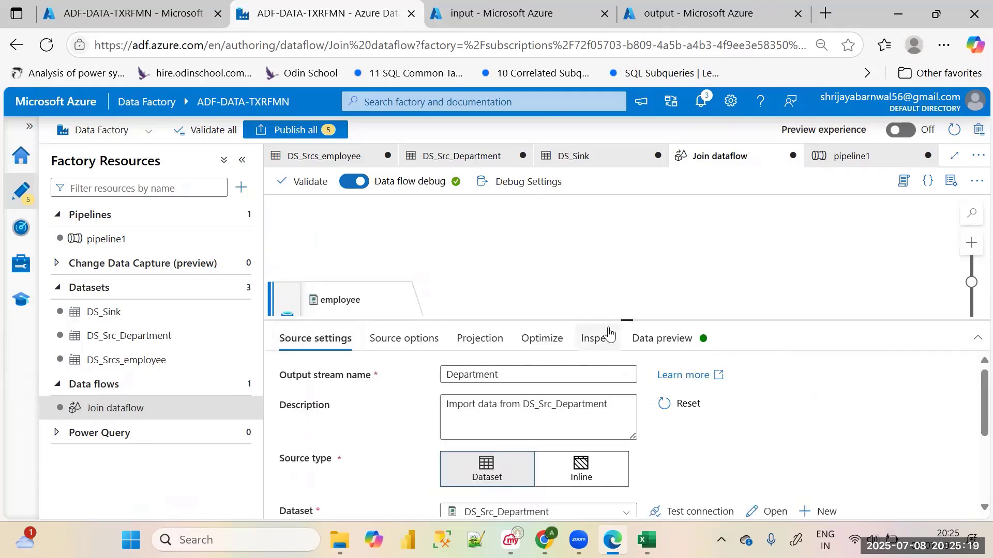
left_click_drag(632, 320, 632, 392)
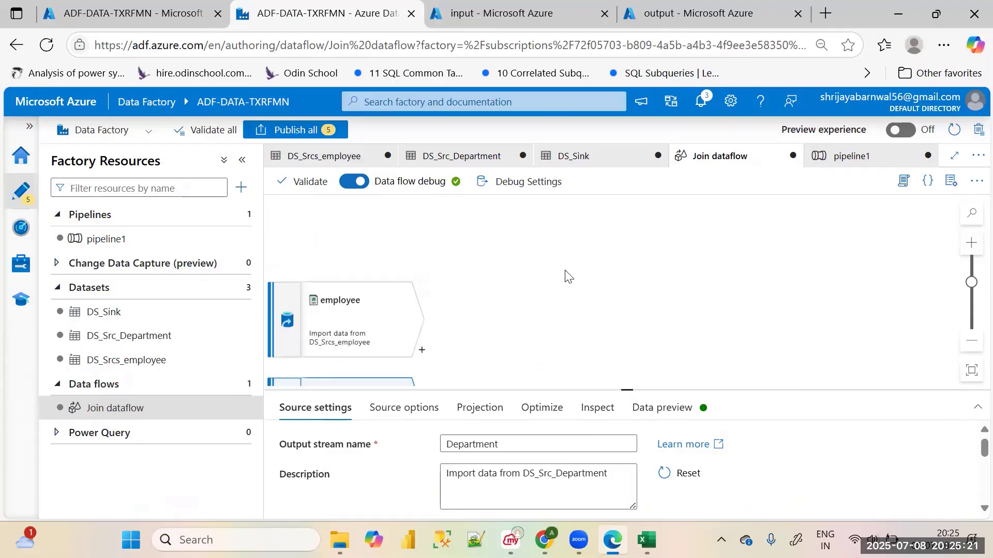
scroll(565, 276, "down", 2)
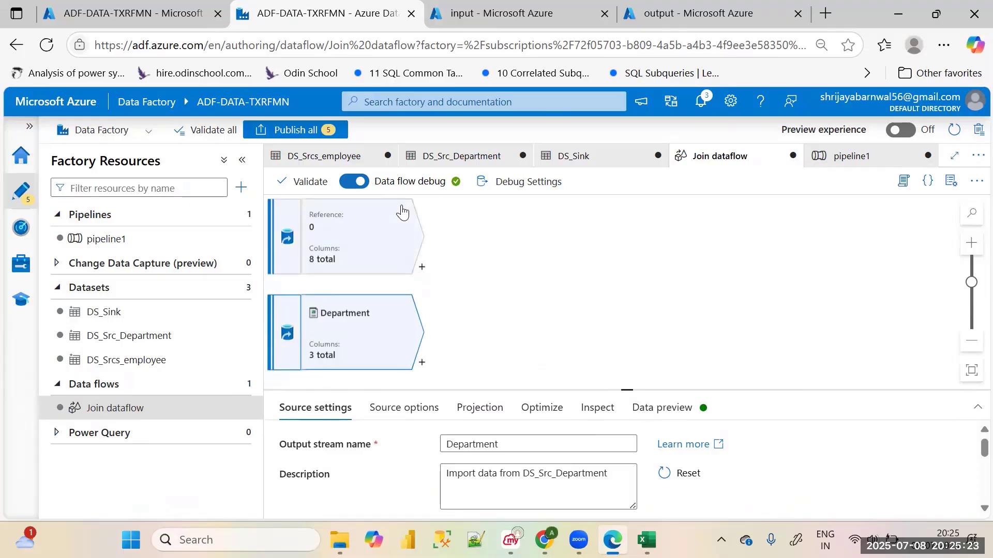
left_click(392, 222)
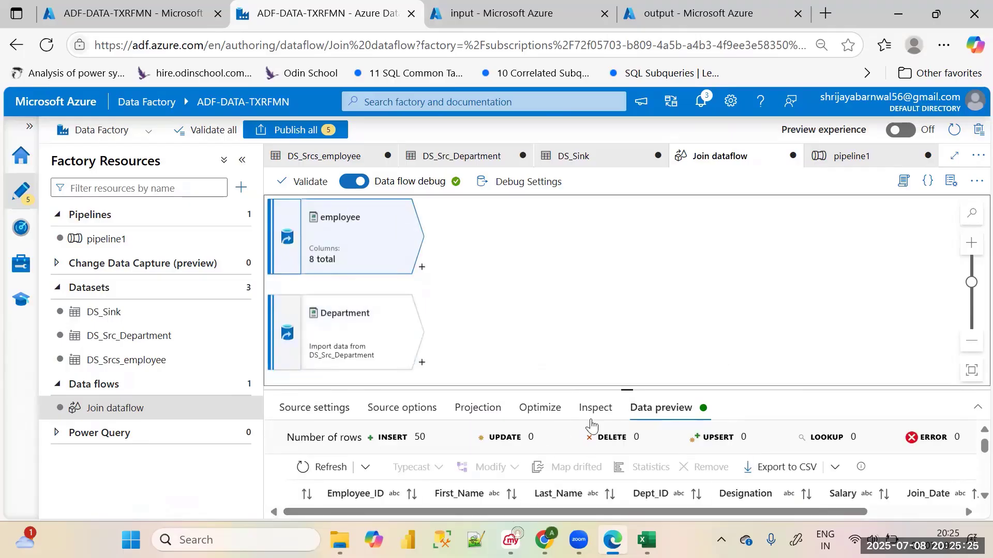
left_click_drag(632, 392, 600, 325)
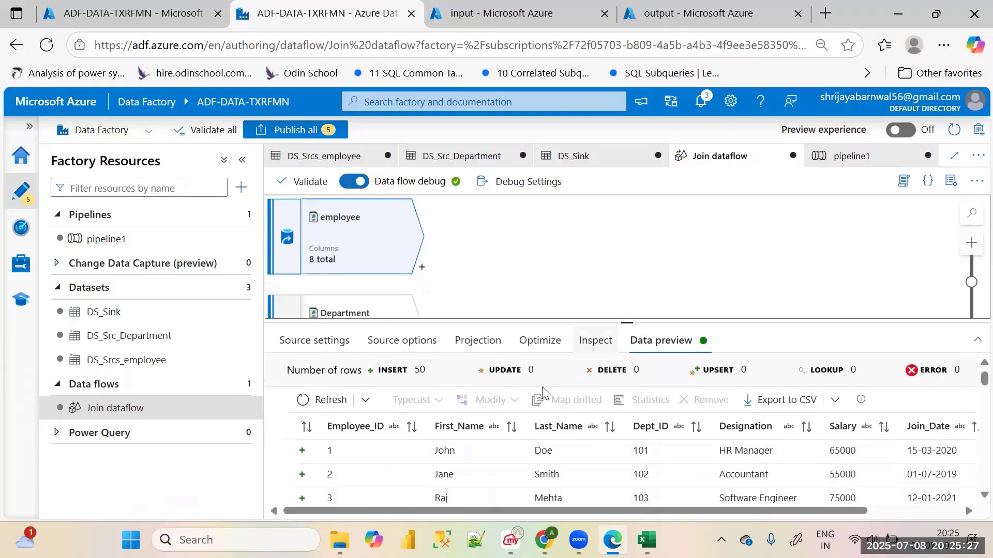
left_click_drag(586, 511, 688, 515)
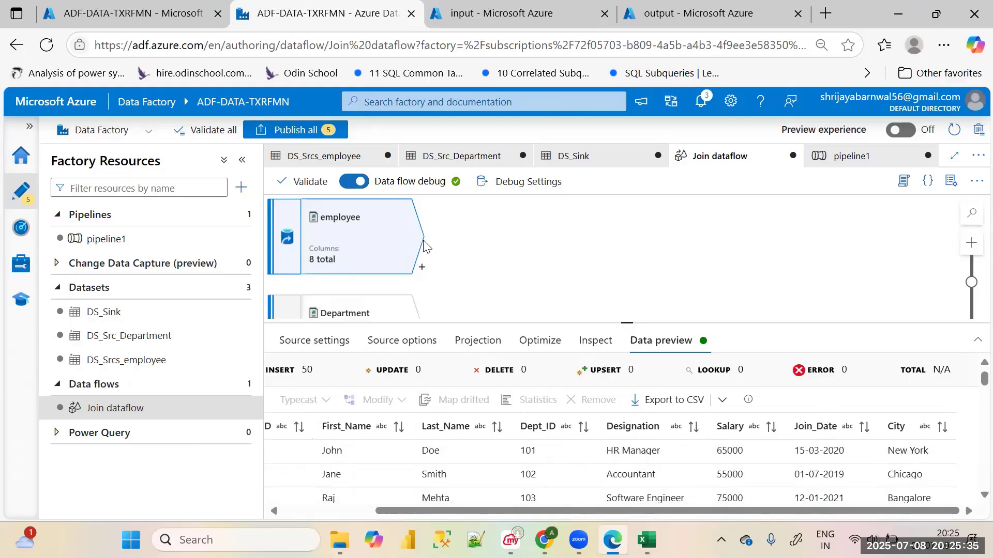
Add a Select transformation after the employee source
left_click(422, 269)
scroll(499, 371, "down", 8)
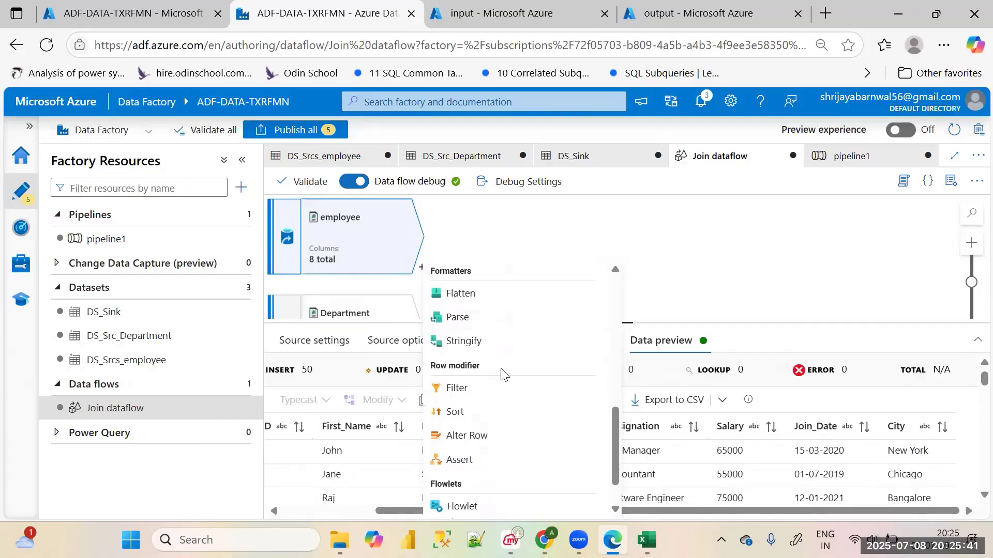
scroll(501, 375, "down", 2)
scroll(502, 378, "up", 10)
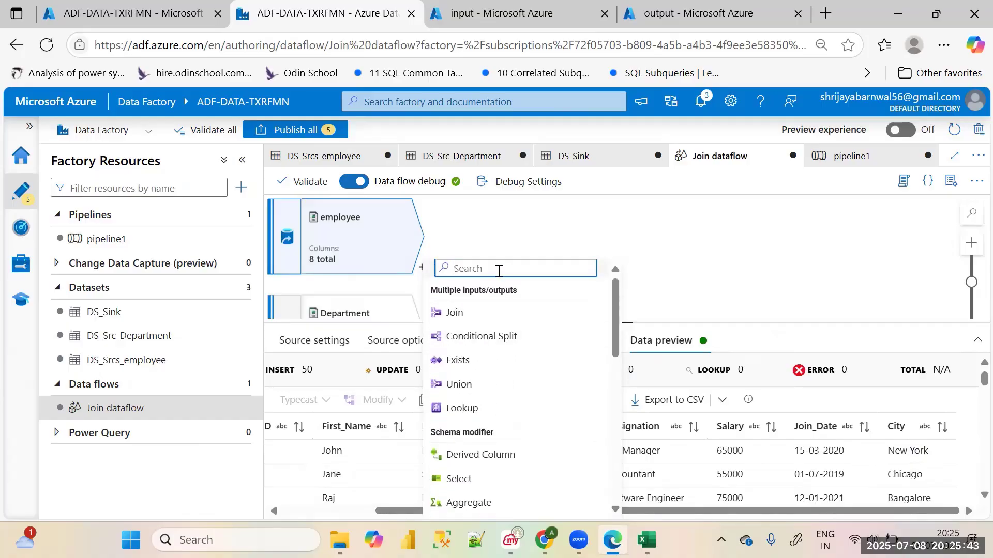
type("se")
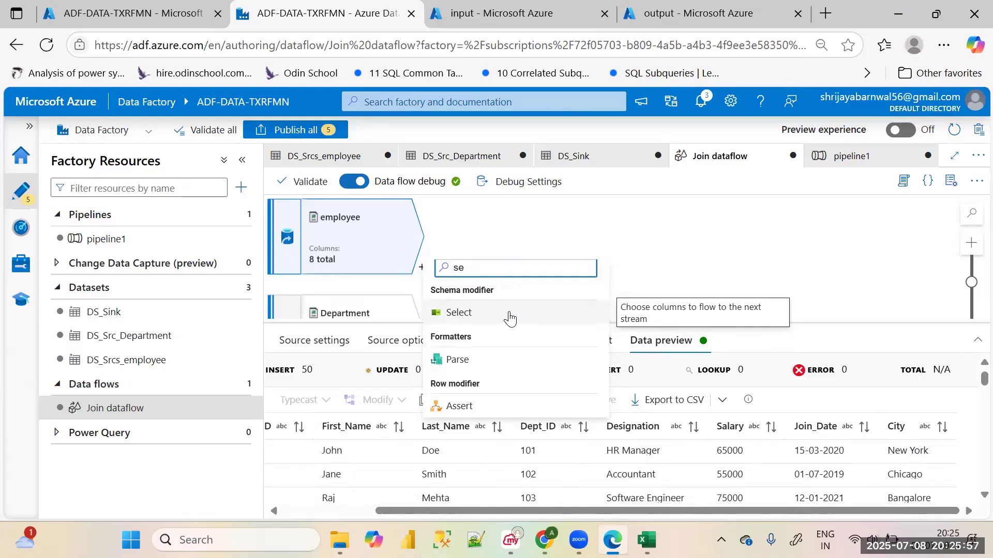
type("l")
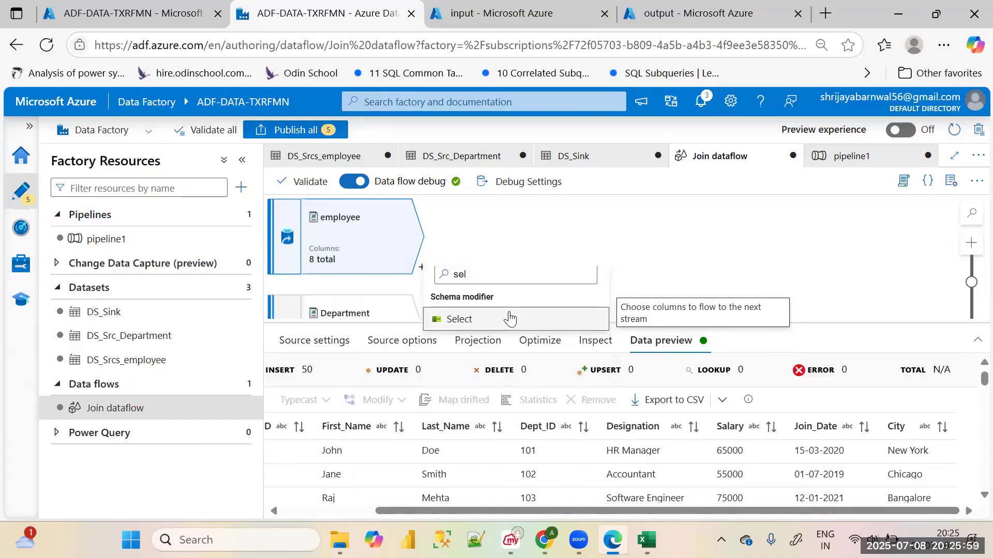
left_click(509, 319)
left_click(507, 241)
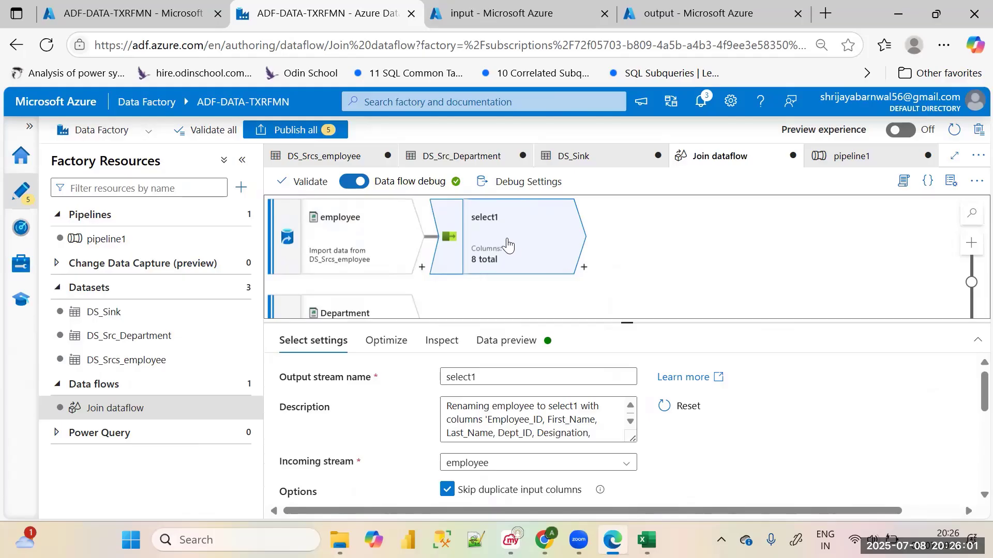
Delete the Join_Date column mapping from the select1 transformation
scroll(568, 424, "down", 1)
scroll(568, 424, "down", 5)
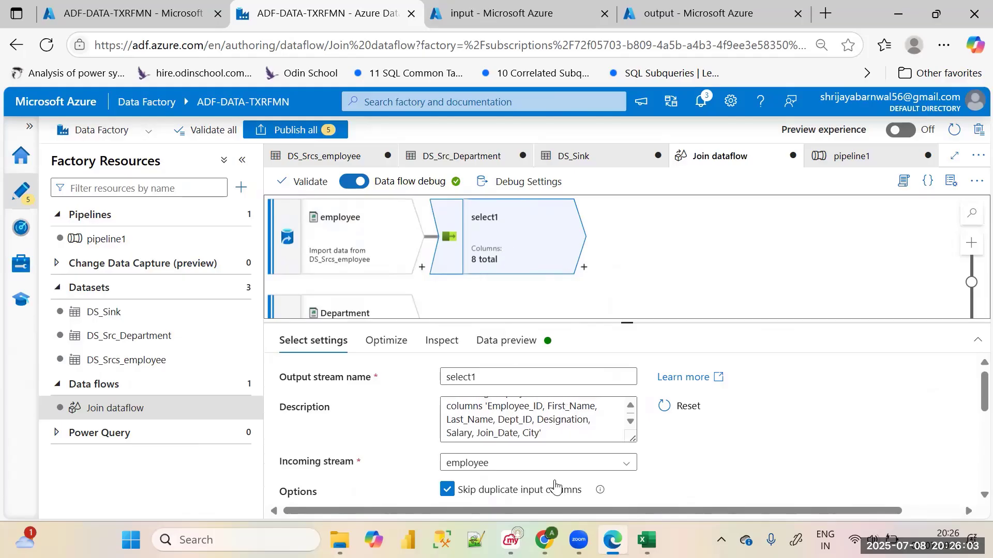
scroll(556, 484, "down", 2)
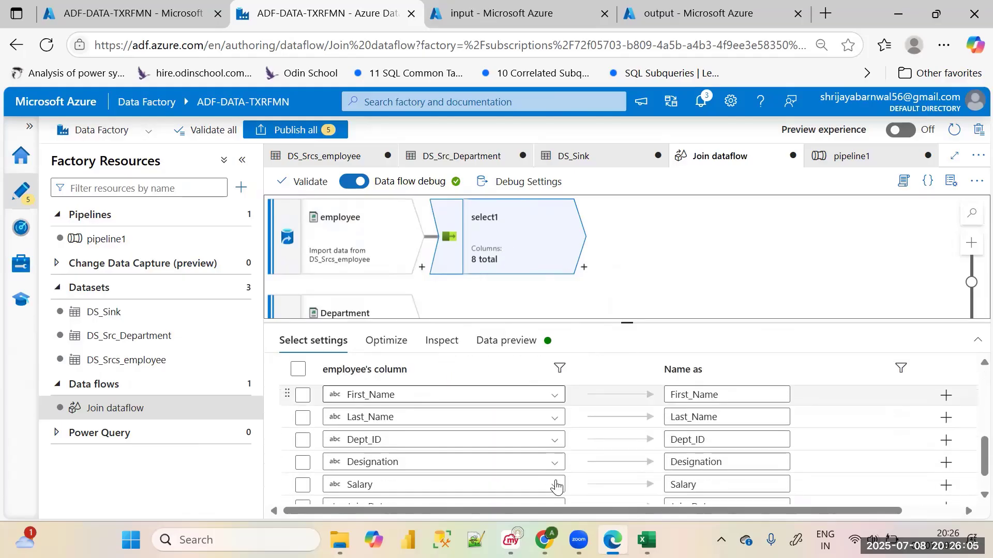
scroll(519, 443, "down", 2)
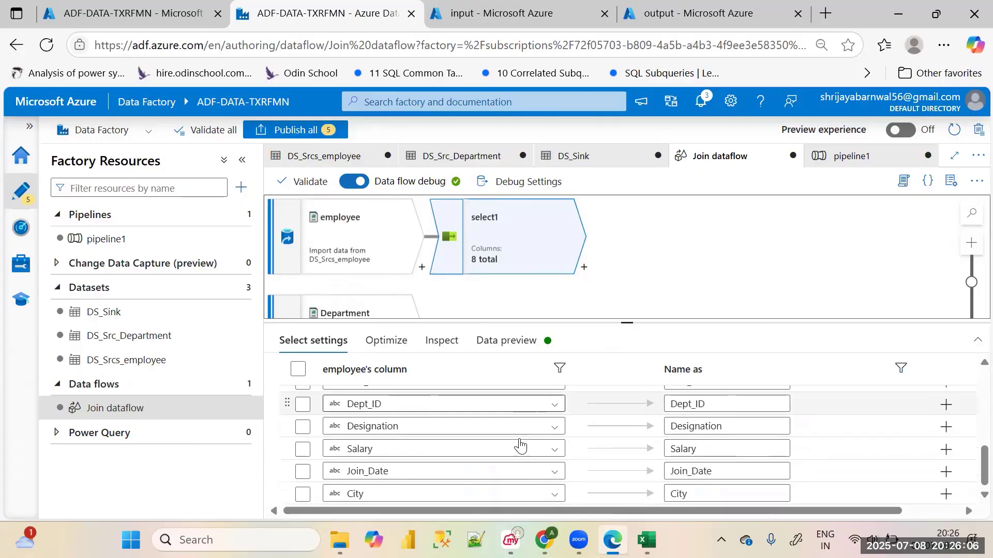
left_click(303, 472)
scroll(633, 448, "up", 5)
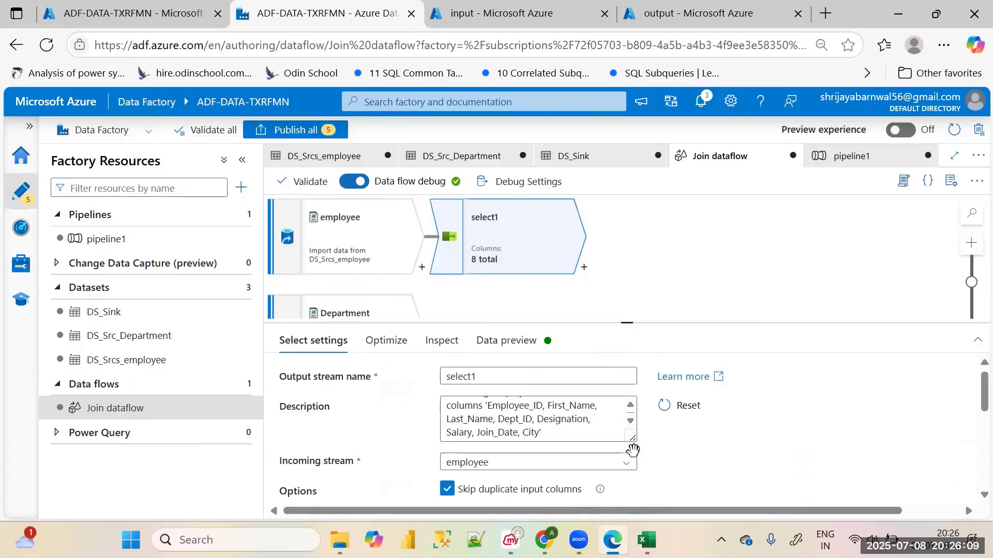
scroll(641, 450, "down", 4)
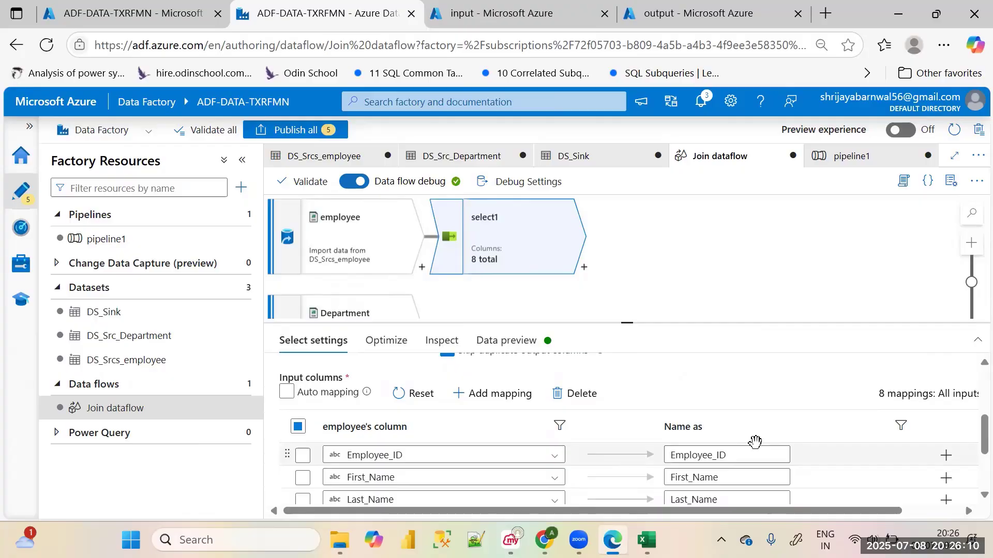
left_click(574, 393)
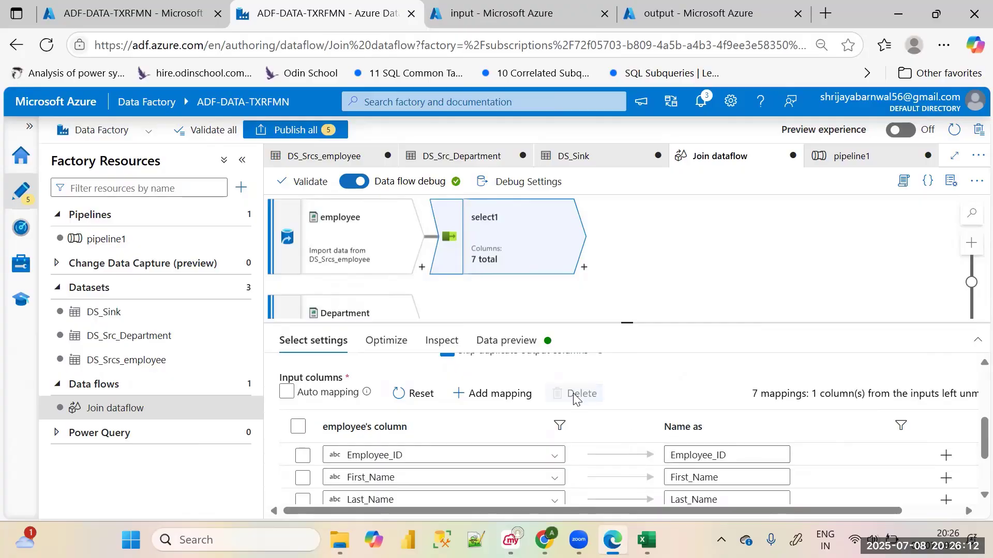
left_click(502, 253)
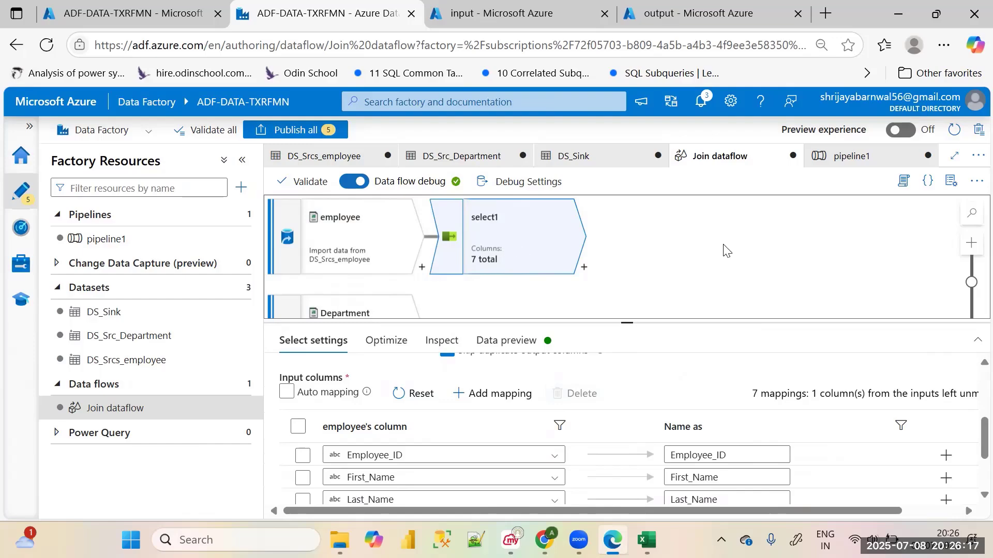
Refresh select1's data preview and examine its columns from Employee_ID through City
scroll(587, 383, "up", 3)
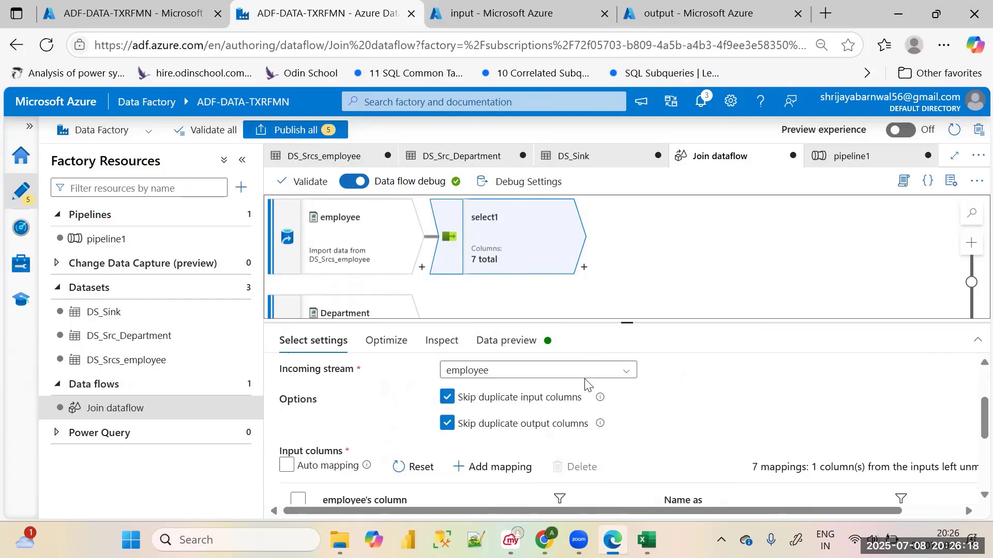
left_click(523, 352)
left_click(334, 400)
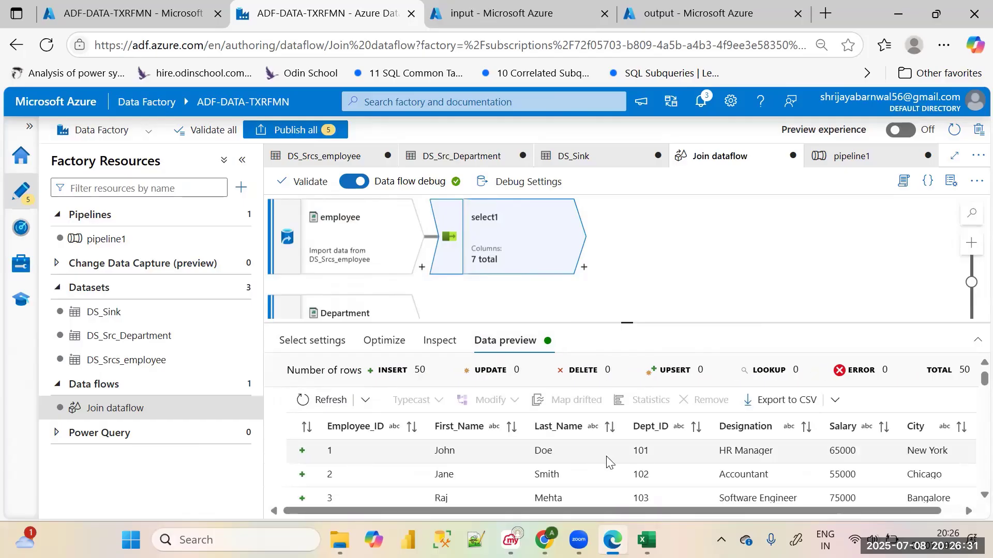
left_click_drag(687, 511, 631, 516)
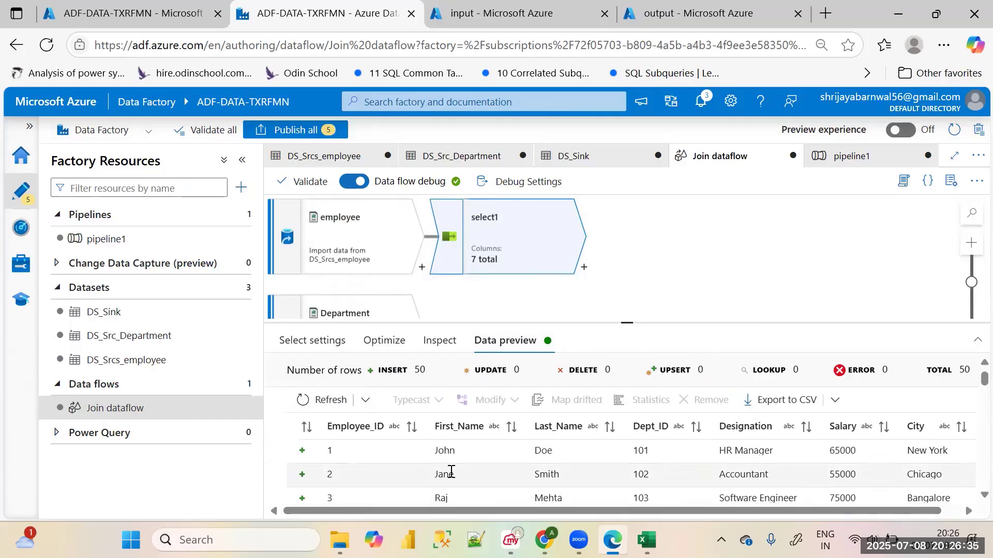
left_click_drag(706, 511, 812, 512)
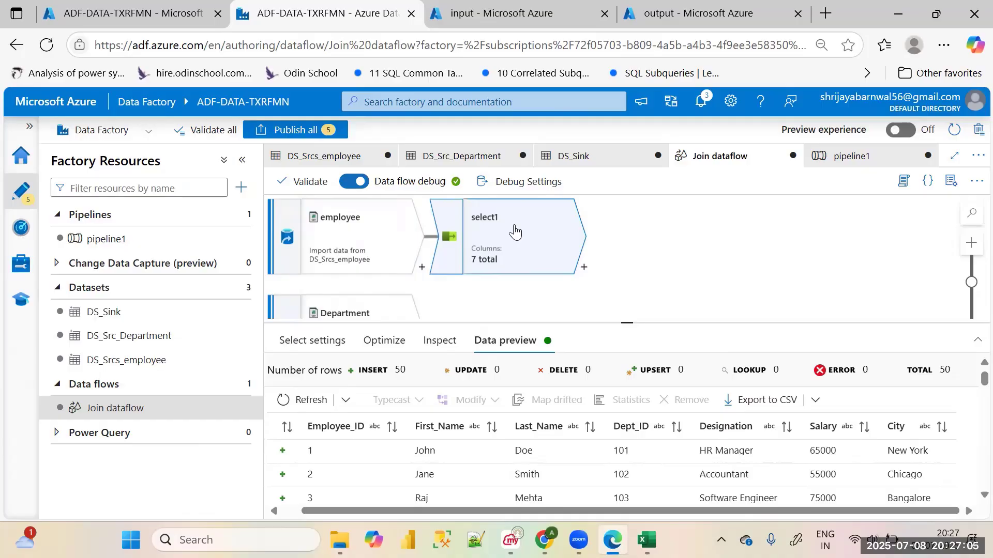
Add a Join transformation after select1 and look through its join settings
left_click(584, 267)
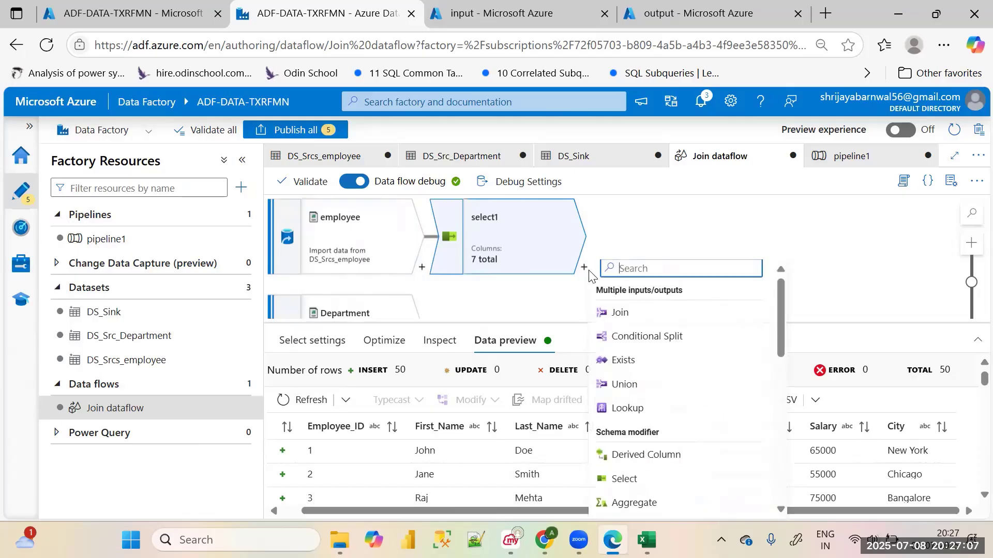
left_click(617, 312)
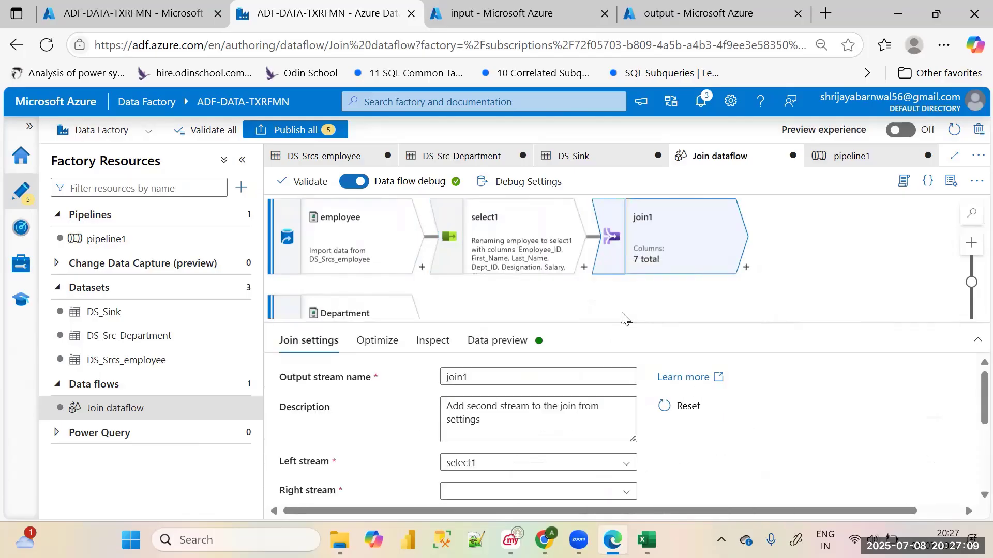
scroll(774, 397, "down", 3)
scroll(774, 397, "up", 3)
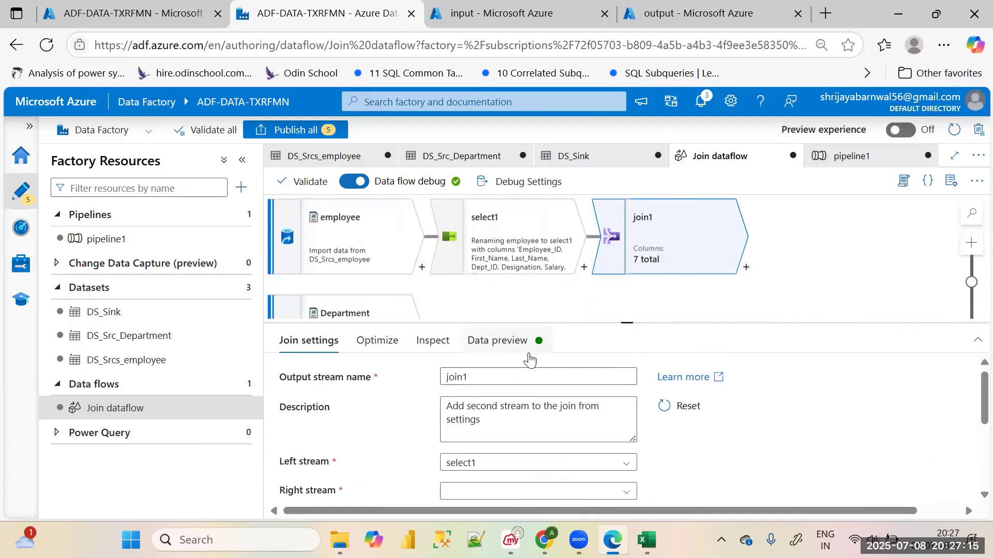
Rename the join transformation's output stream as join_emp_dept
left_click(502, 378)
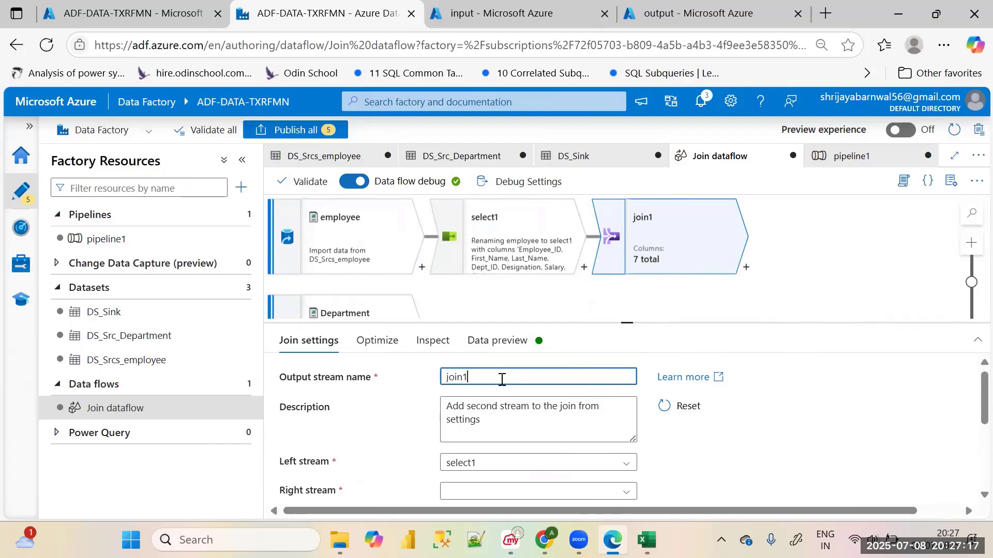
key("BackSpace")
type("emp_dept")
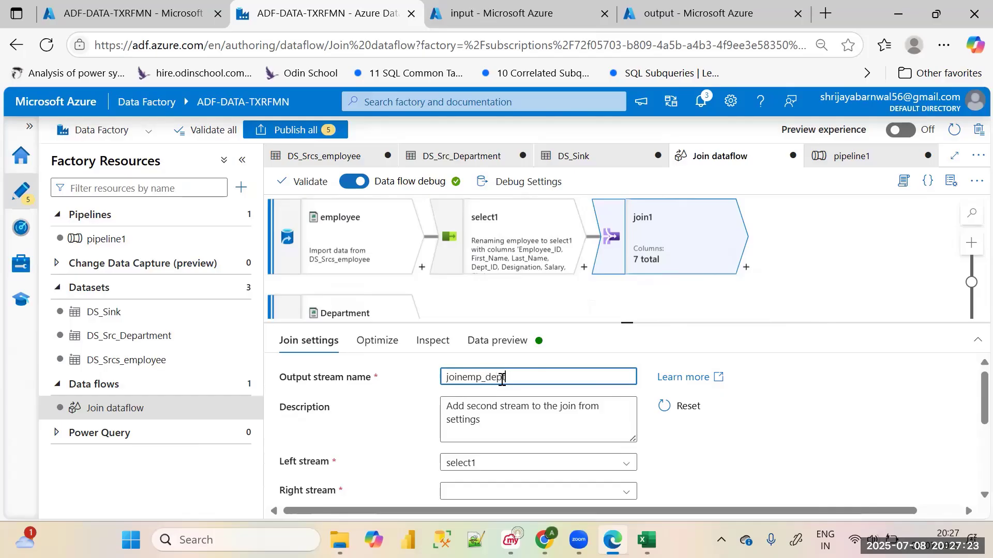
left_click(463, 377)
type("_")
left_click(757, 413)
Remove the underscores from the join's output stream name and rename it as joineEmpDept
left_click(556, 377)
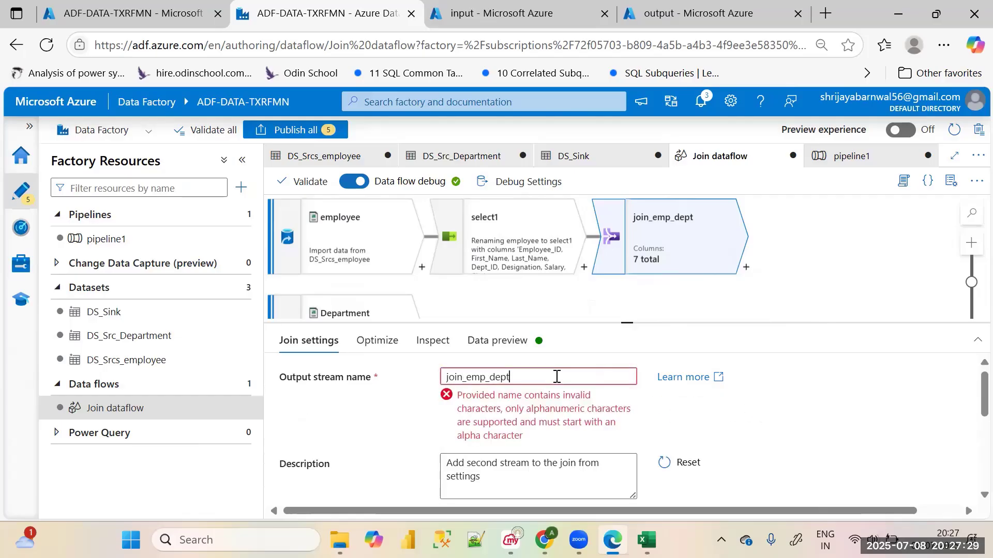
left_click_drag(556, 377, 469, 376)
left_click(468, 377)
key("BackSpace")
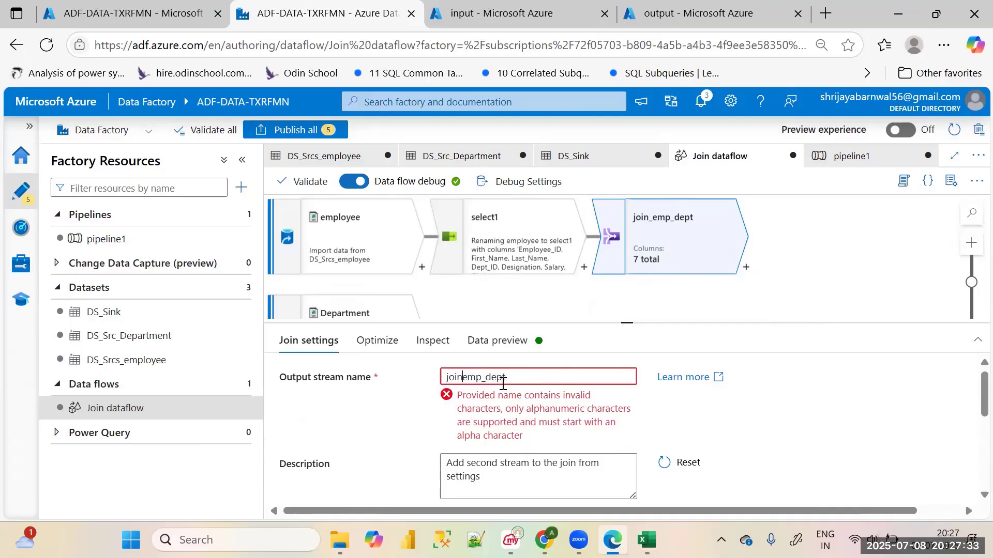
type("E")
key("BackSpace")
Set the join's right stream to Department and its join type to Left outer
scroll(585, 398, "down", 2)
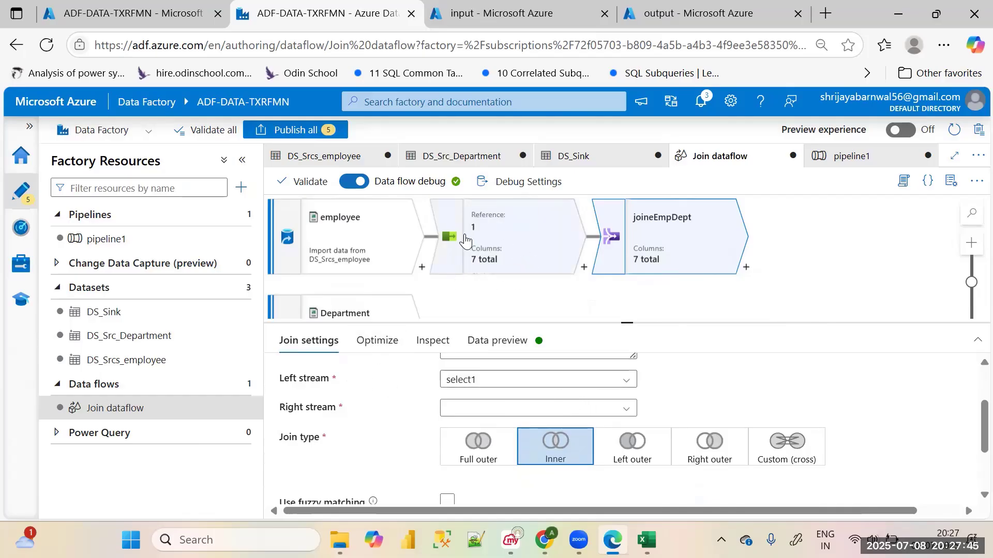
left_click(458, 410)
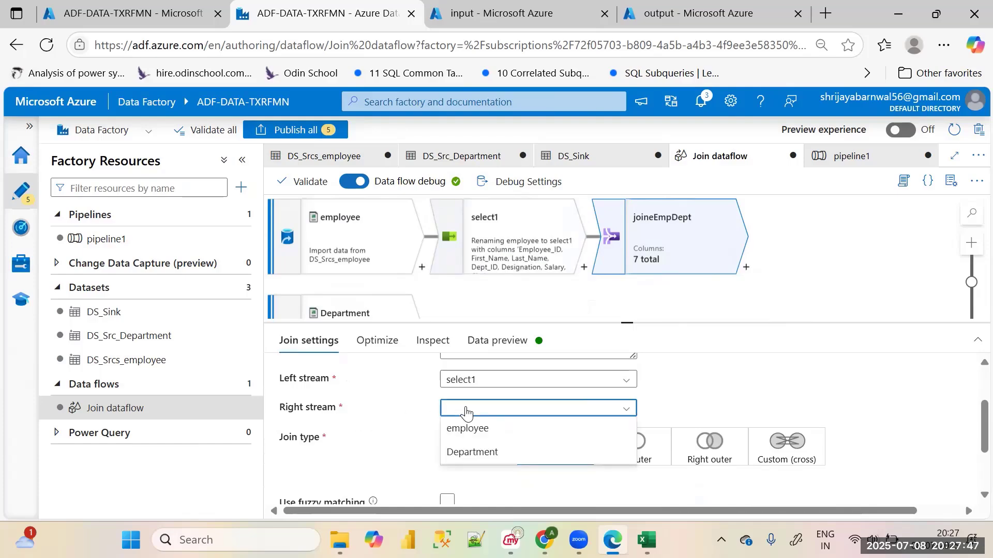
left_click(461, 453)
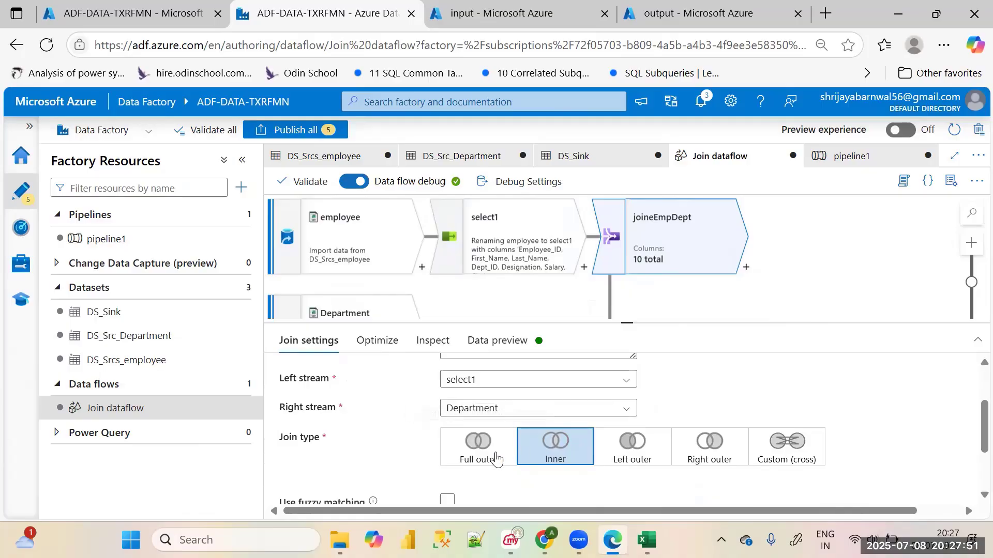
left_click(629, 451)
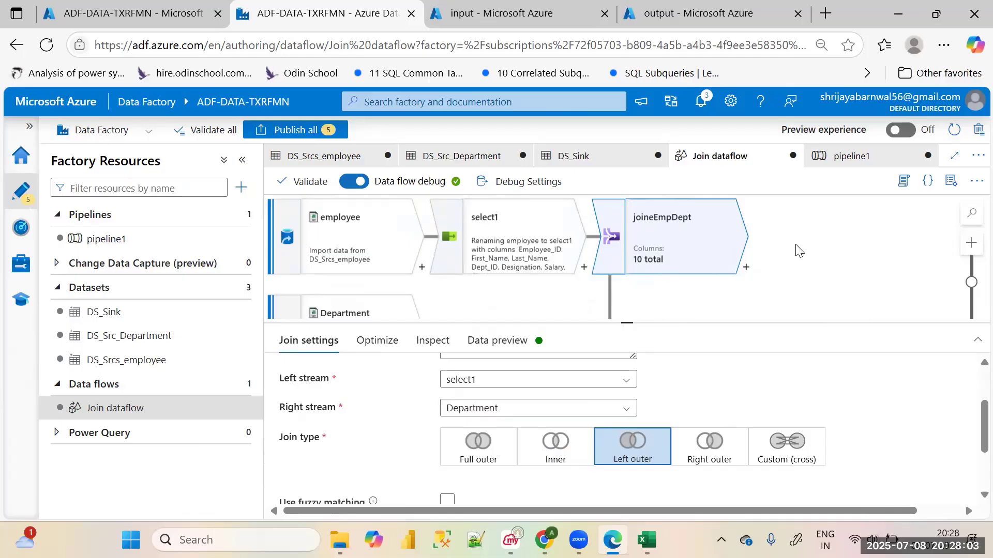
Define the join condition as select1's Dept_ID == Department's Dept_ID
scroll(799, 251, "down", 2)
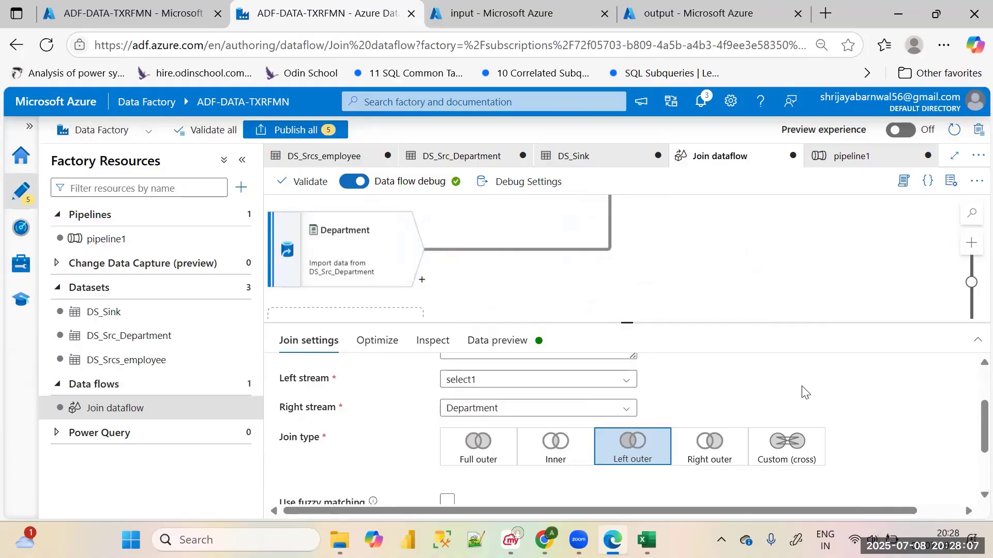
scroll(802, 393, "down", 2)
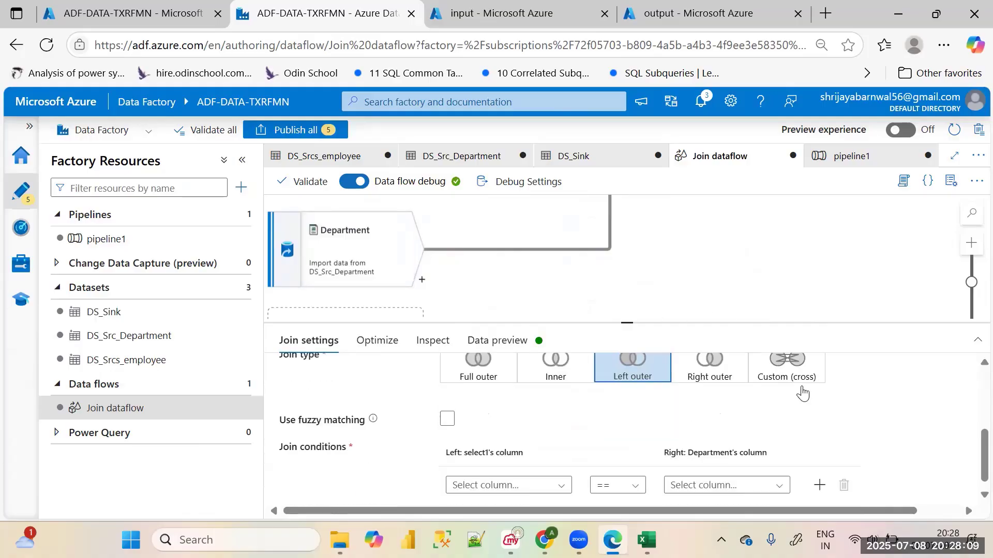
scroll(802, 393, "down", 1)
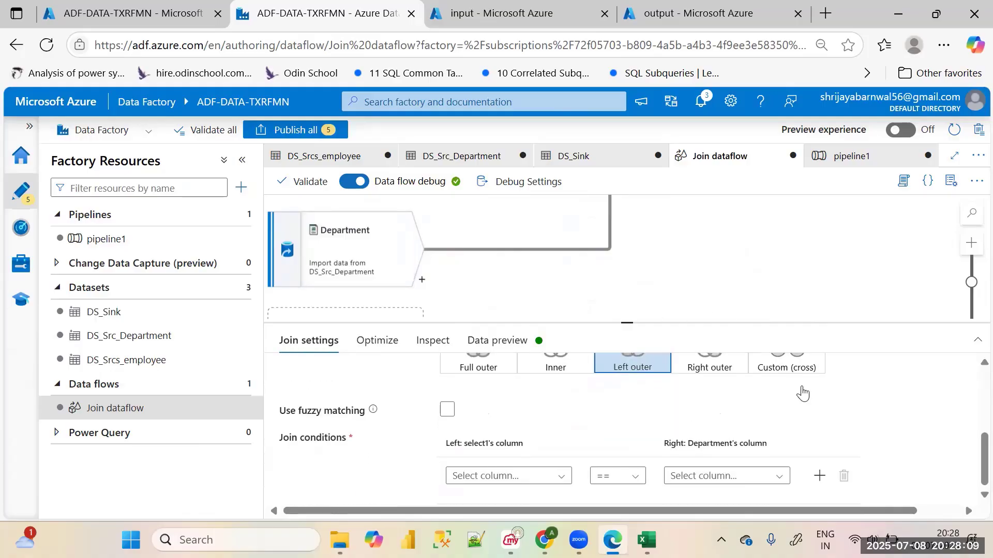
left_click(498, 478)
scroll(498, 474, "down", 2)
scroll(501, 450, "down", 2)
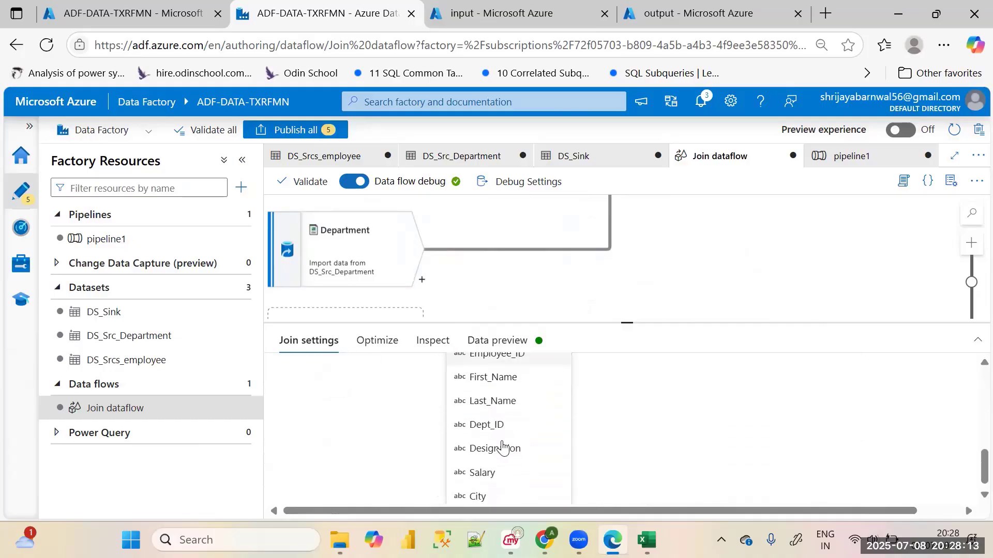
scroll(501, 444, "down", 1)
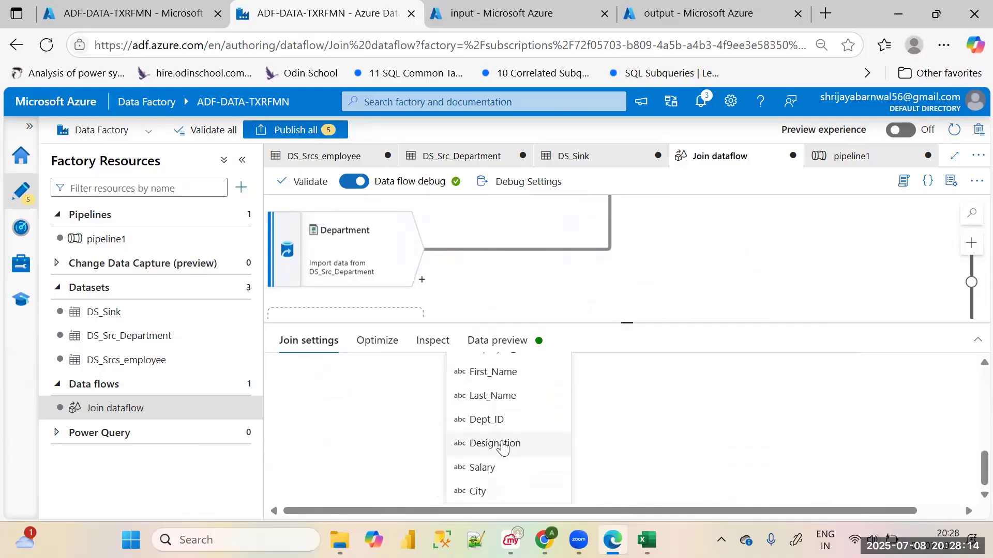
left_click(506, 408)
scroll(511, 468, "down", 1)
left_click(528, 468)
scroll(527, 465, "down", 2)
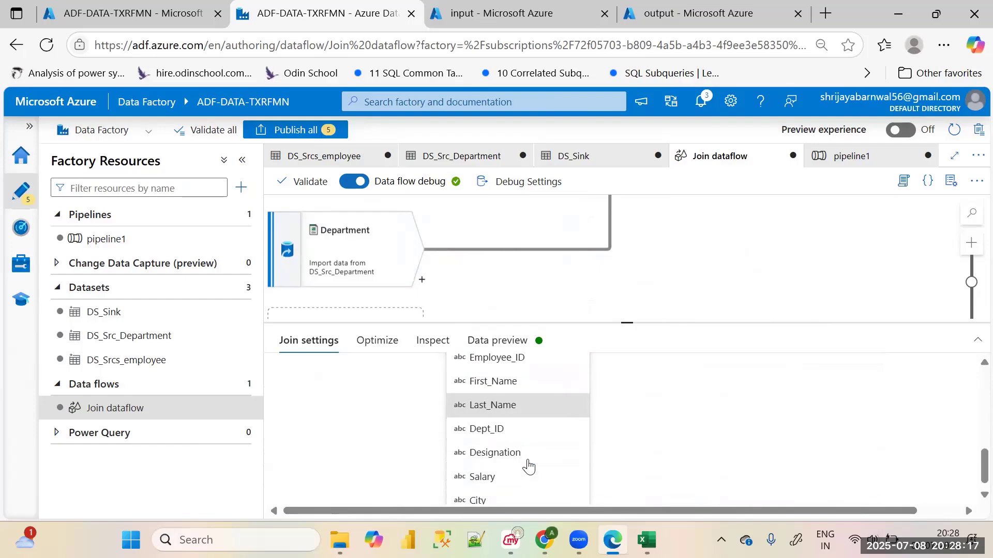
left_click(503, 420)
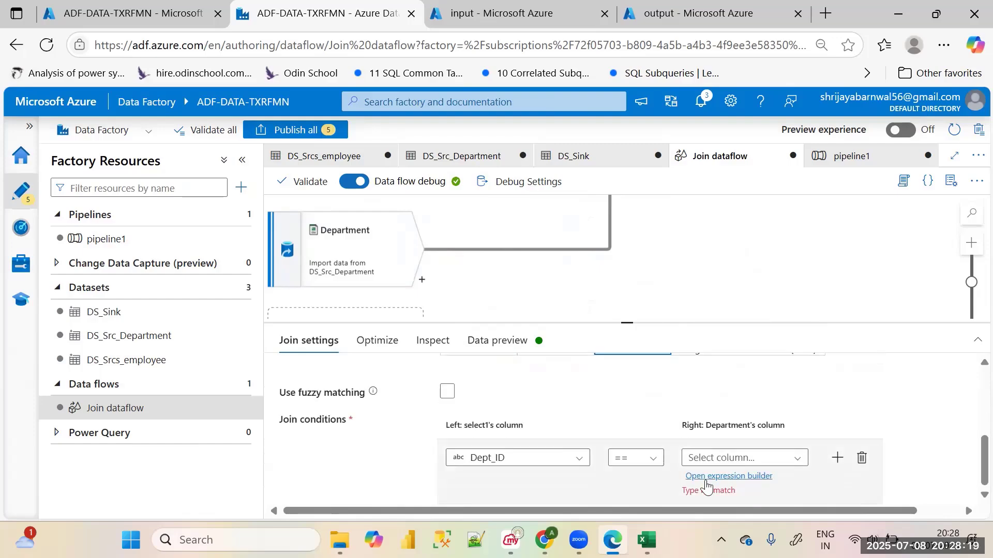
left_click(724, 458)
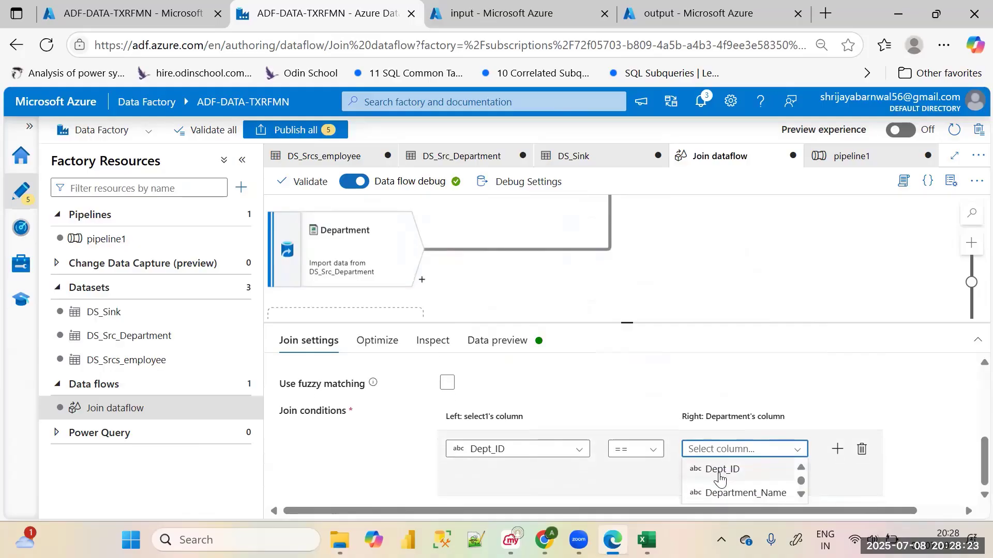
left_click(721, 476)
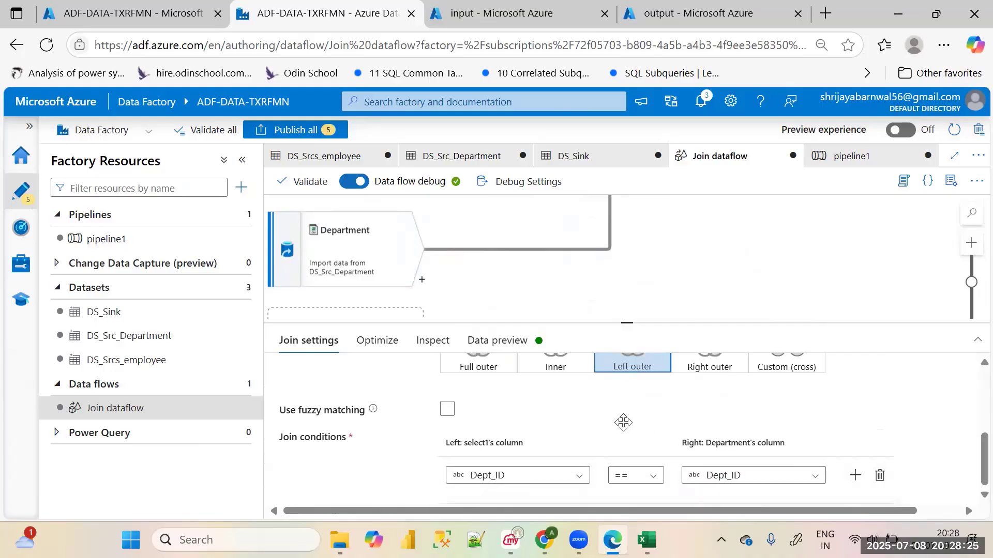
Review the join's streams, join type and condition, and examine how both sources connect to it in the data flow diagram
scroll(623, 423, "up", 5)
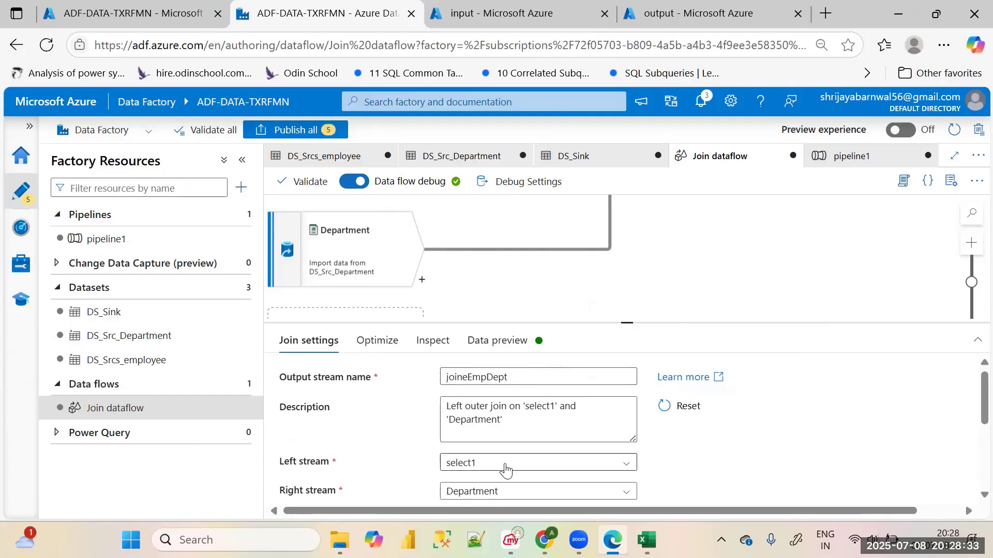
scroll(505, 468, "down", 2)
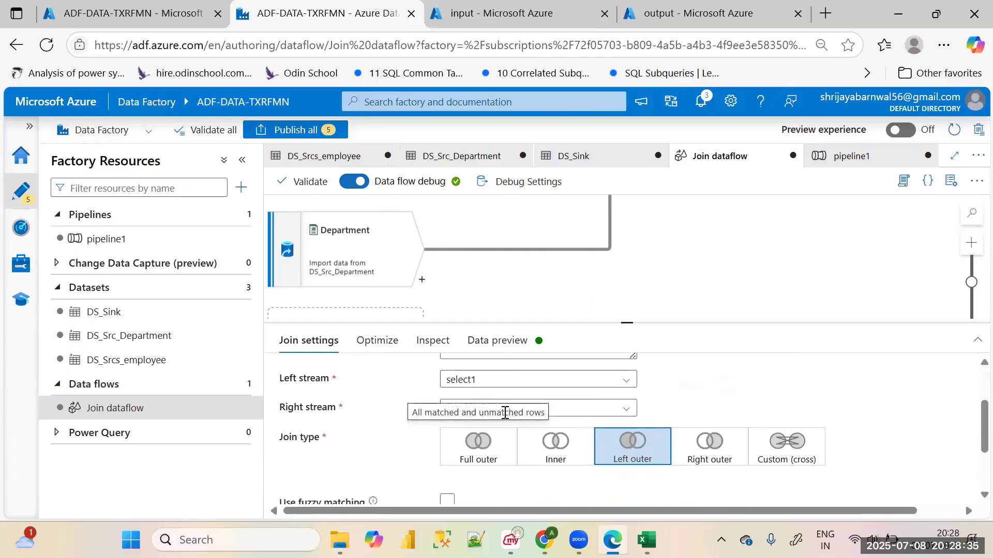
scroll(562, 443, "down", 2)
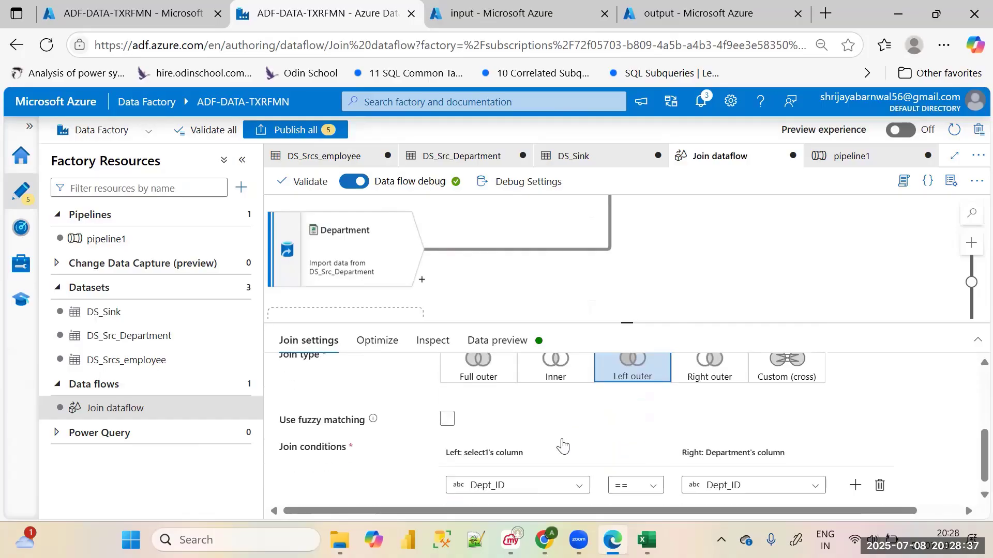
scroll(561, 445, "up", 2)
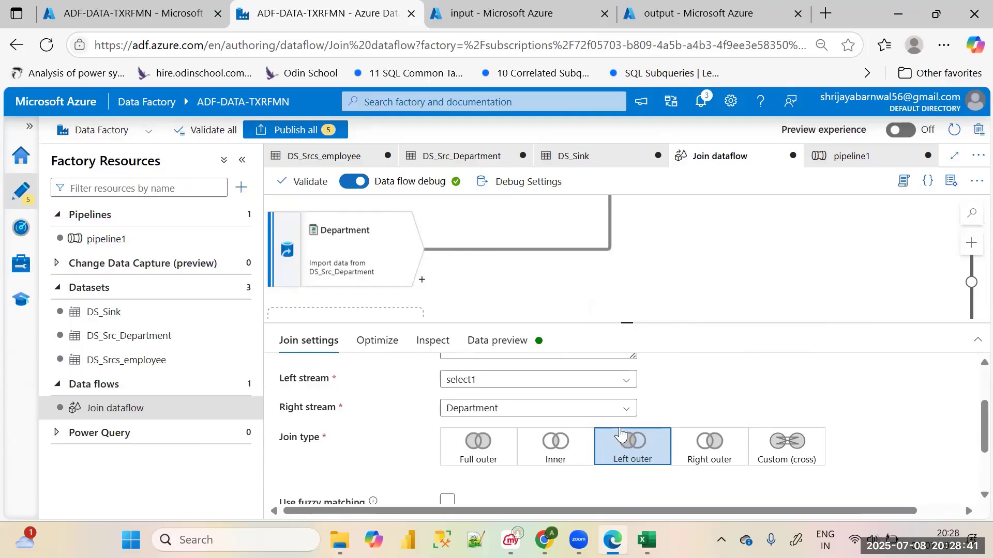
scroll(621, 450, "down", 2)
scroll(621, 450, "down", 2)
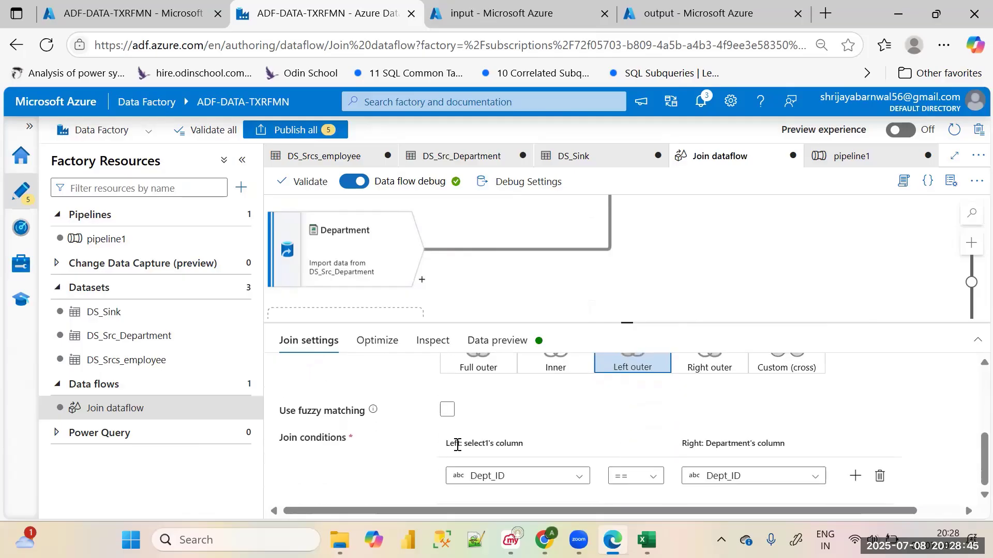
scroll(661, 403, "up", 2)
scroll(665, 403, "up", 3)
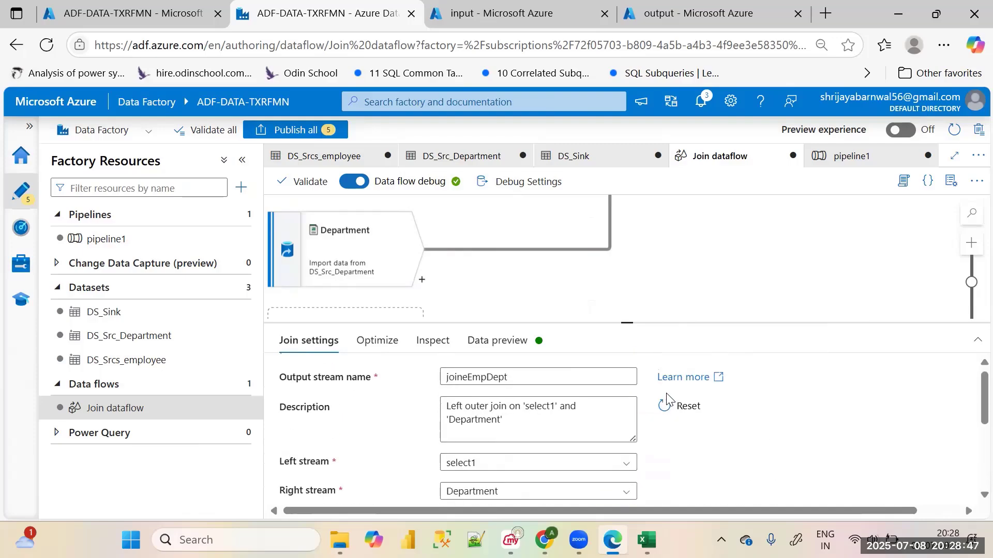
scroll(646, 254, "up", 2)
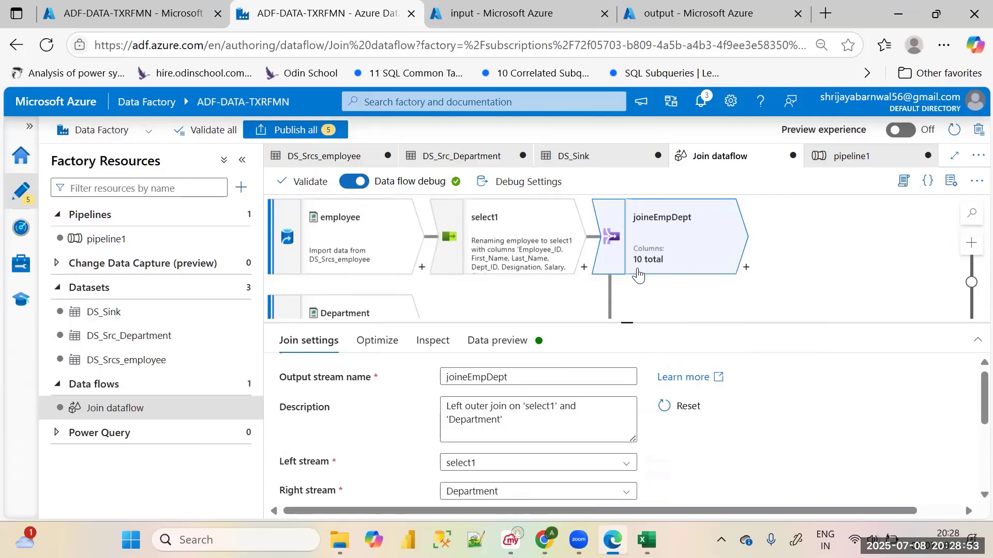
left_click_drag(627, 323, 628, 402)
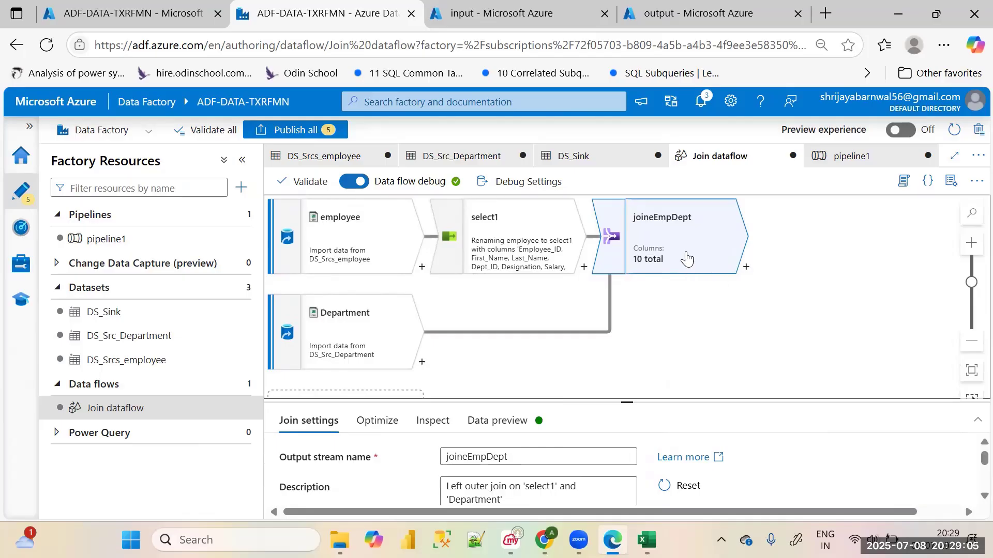
Refresh the data preview of joineEmpDept and examine the joined columns, including both Dept_ID columns
left_click(497, 421)
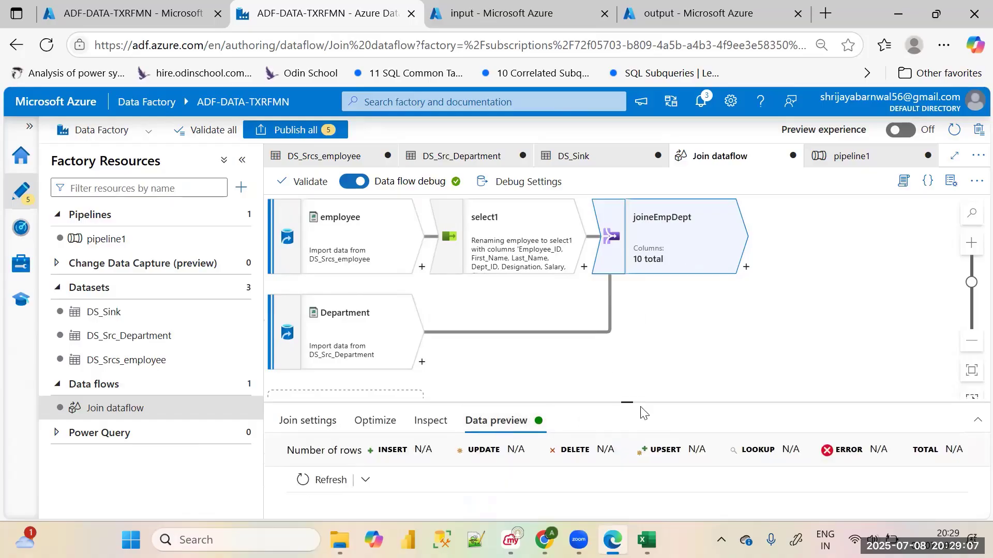
left_click_drag(636, 359, 611, 364)
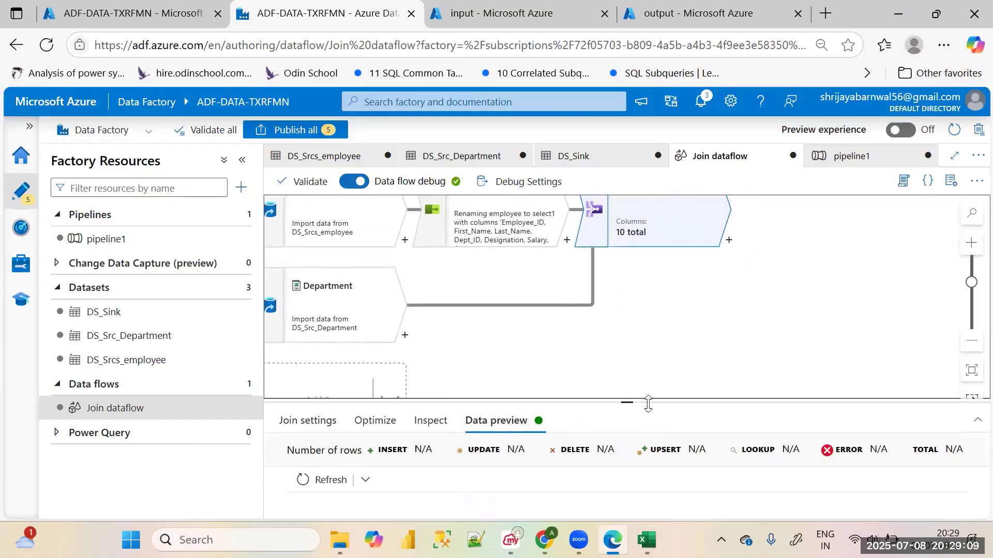
left_click_drag(626, 402, 600, 249)
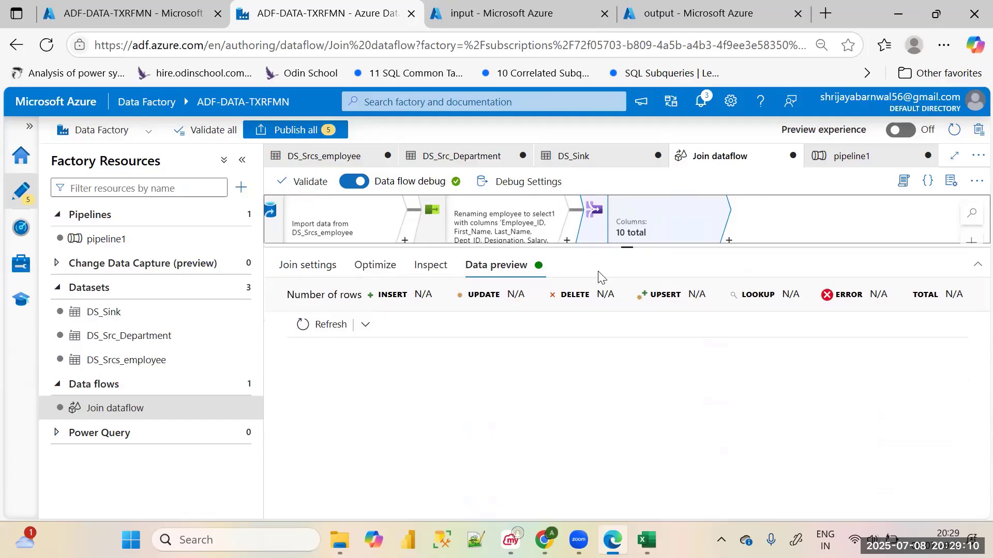
left_click(324, 324)
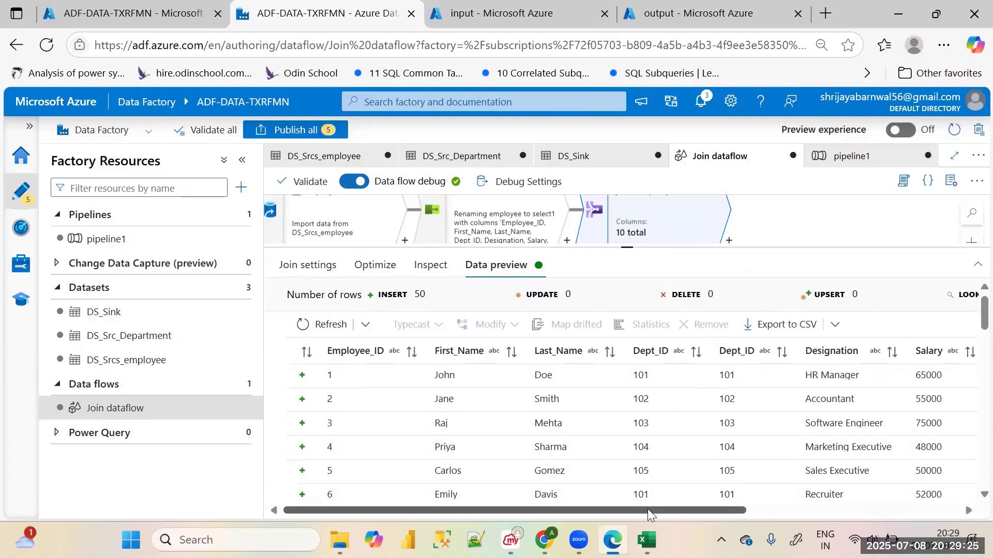
left_click_drag(647, 509, 707, 523)
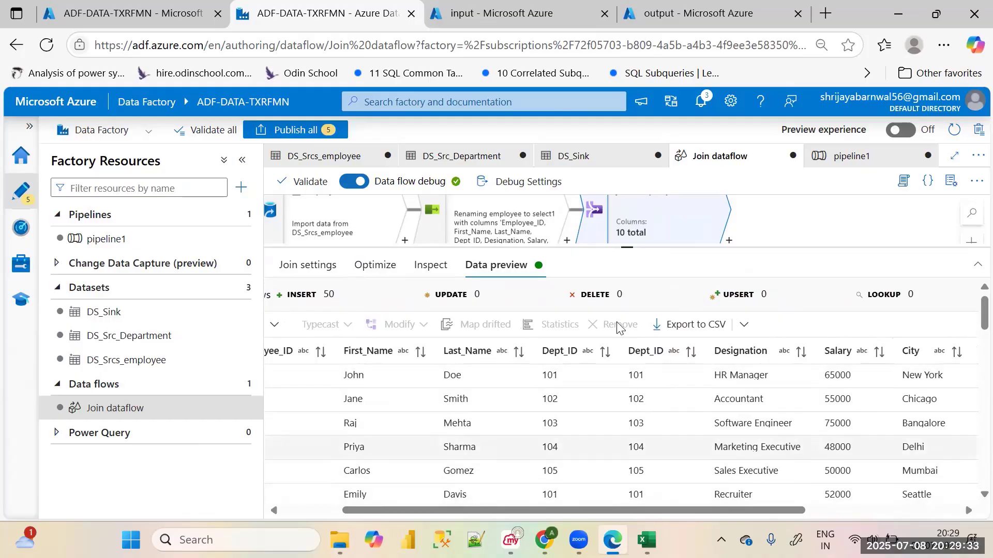
left_click_drag(631, 248, 628, 339)
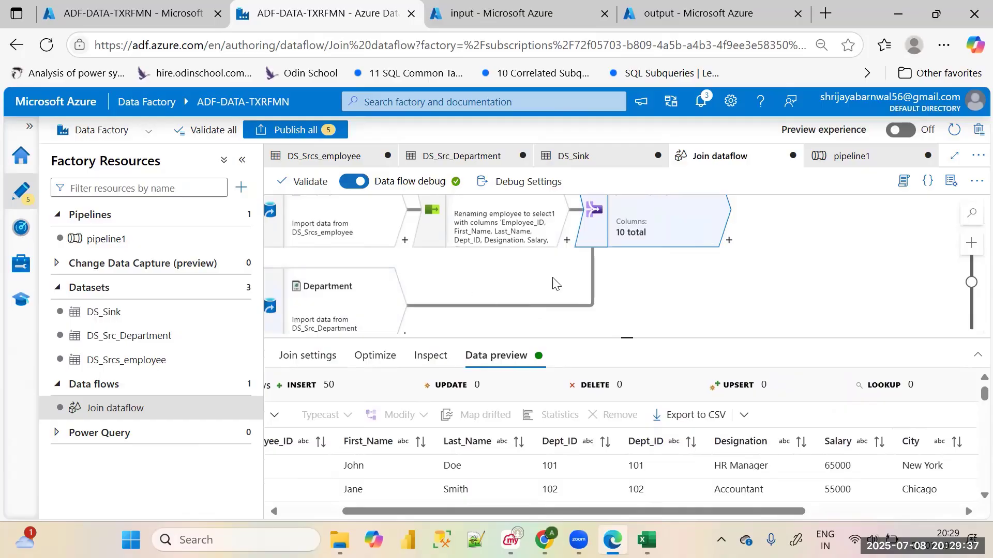
left_click_drag(626, 337, 627, 310)
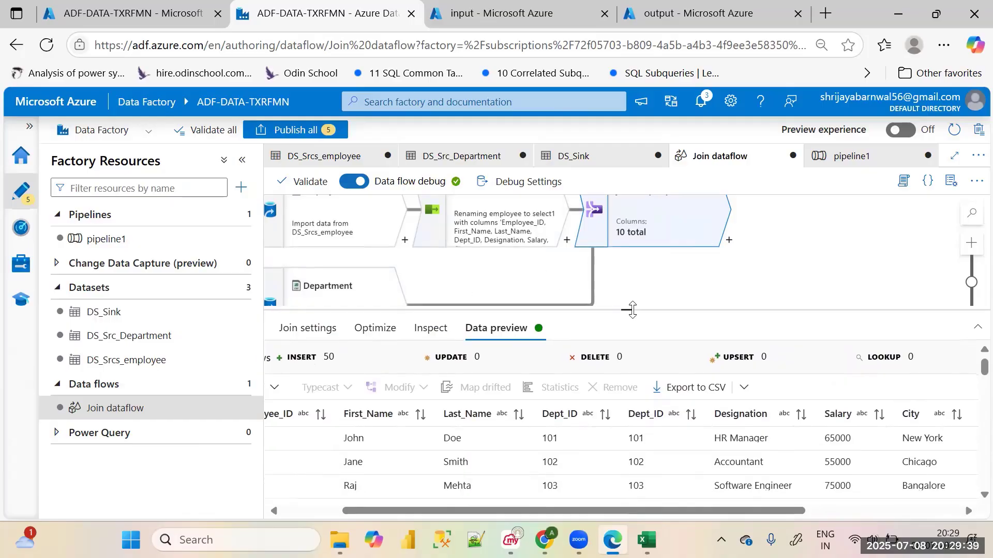
Switch to the Employee workbook in Excel and highlight its Dept_ID values from the header downward
mouse_move(646, 540)
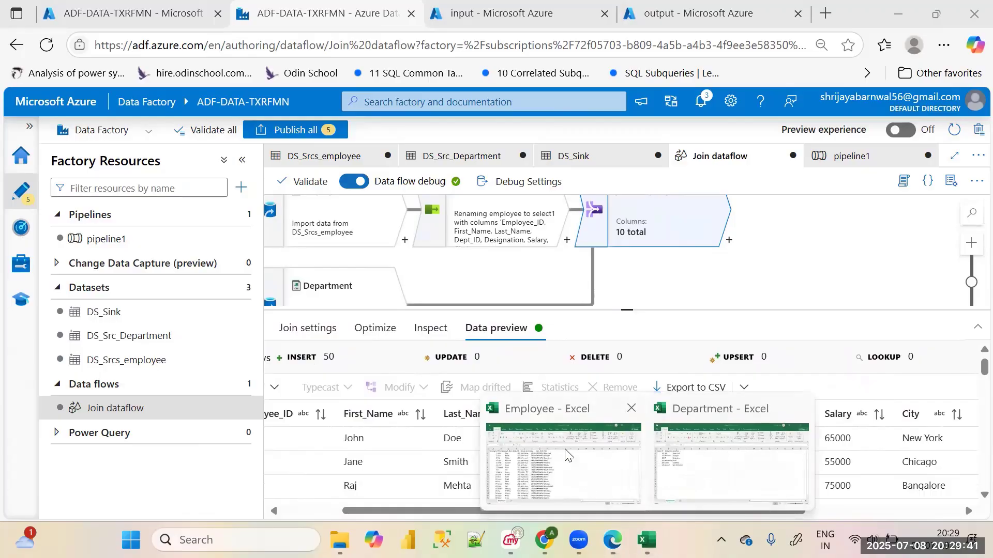
left_click(568, 454)
left_click(194, 176)
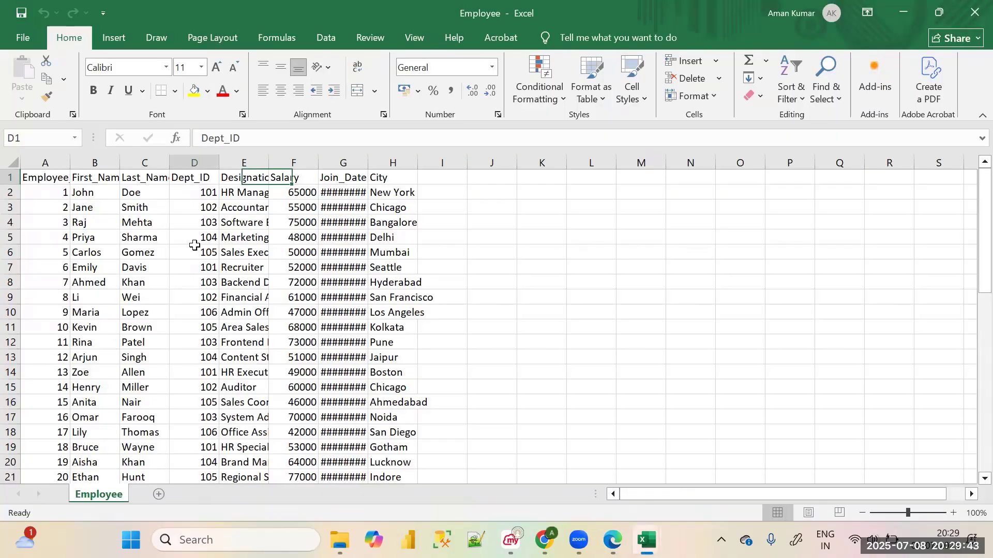
left_click_drag(194, 245, 195, 432)
Switch to the Department workbook and highlight its Dept_ID column from the header down to 105
mouse_move(646, 540)
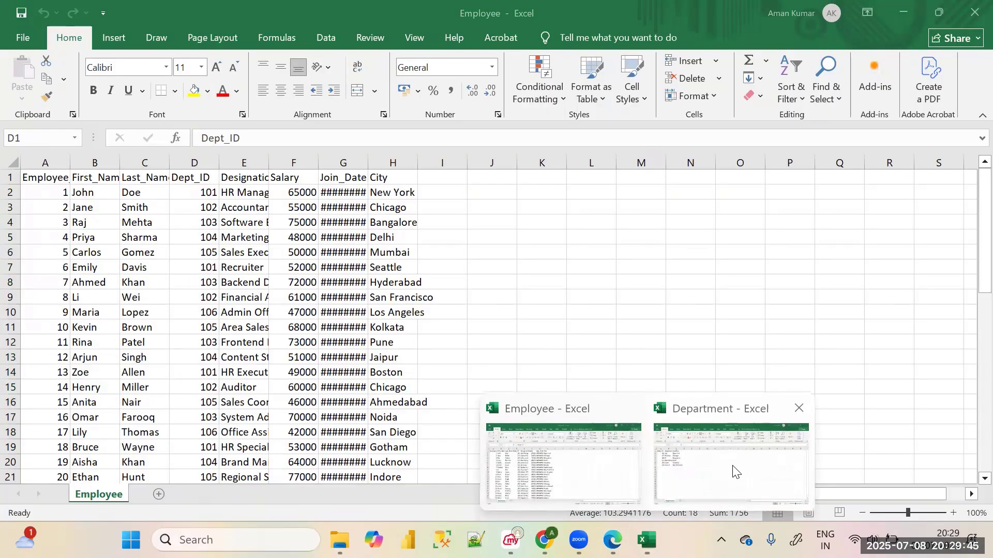
left_click(737, 472)
left_click_drag(57, 177, 57, 252)
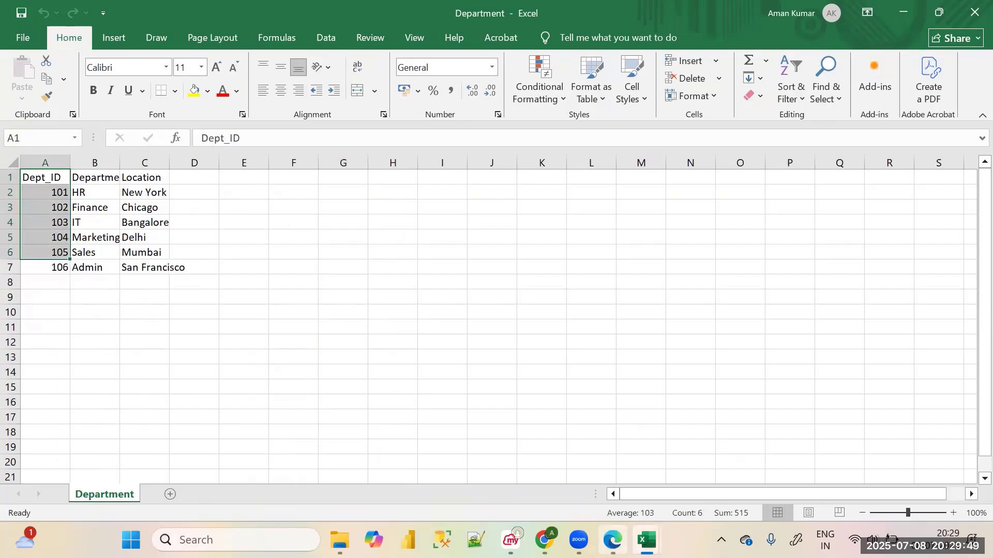
Return to the data flow in Edge and examine the columns in joineEmpDept's data preview through Location
left_click(612, 540)
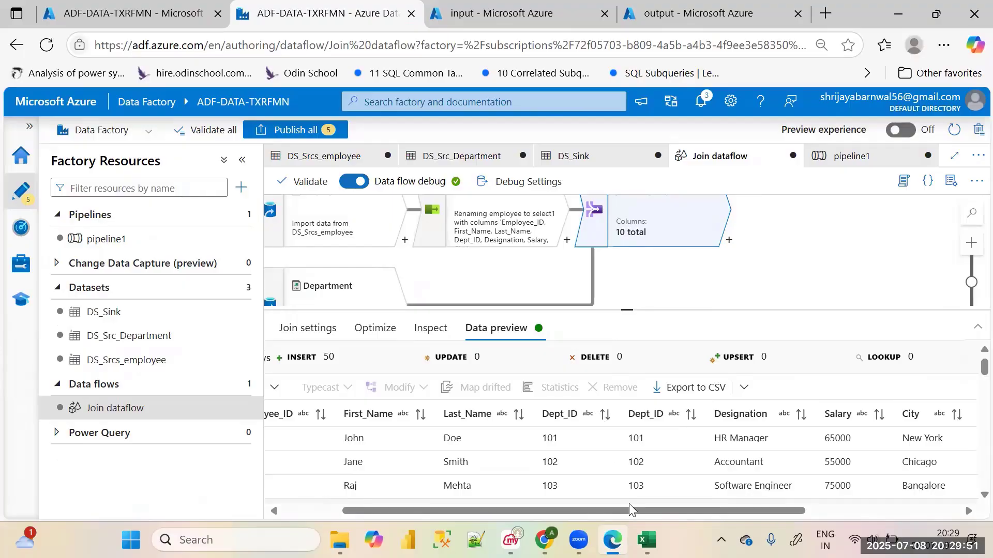
left_click_drag(628, 510, 785, 516)
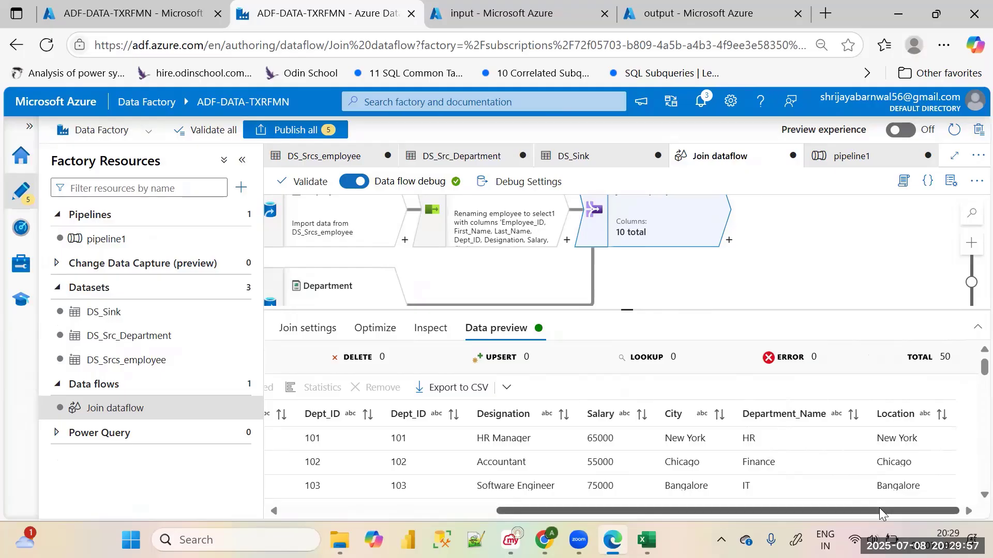
left_click_drag(879, 509, 719, 512)
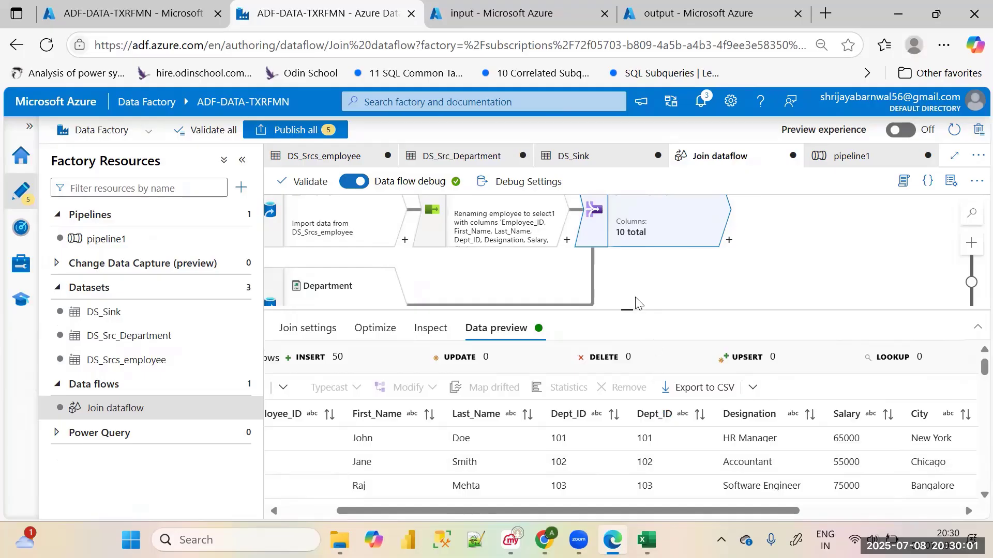
Add a Select transformation after joineEmpDept in the data flow
left_click_drag(630, 311, 630, 393)
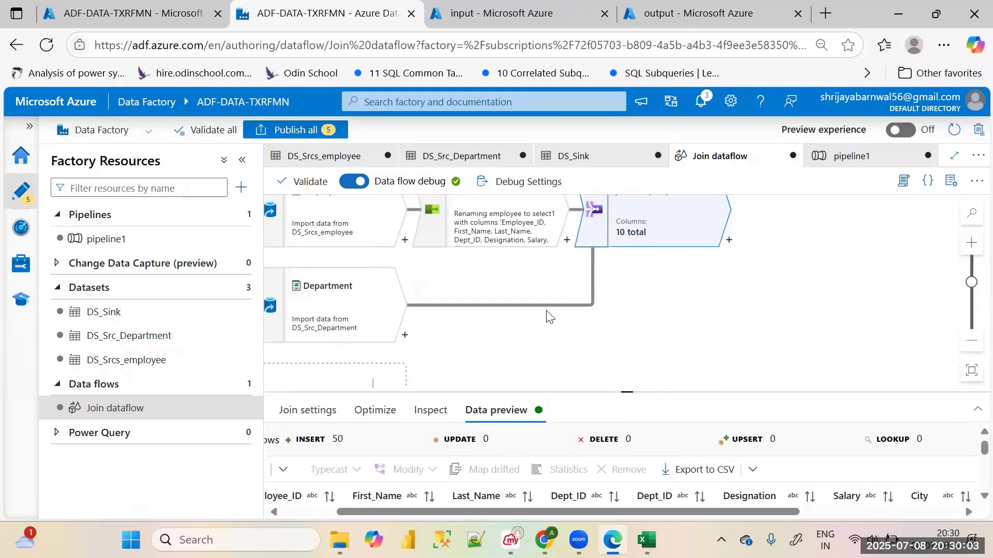
scroll(751, 315, "up", 2)
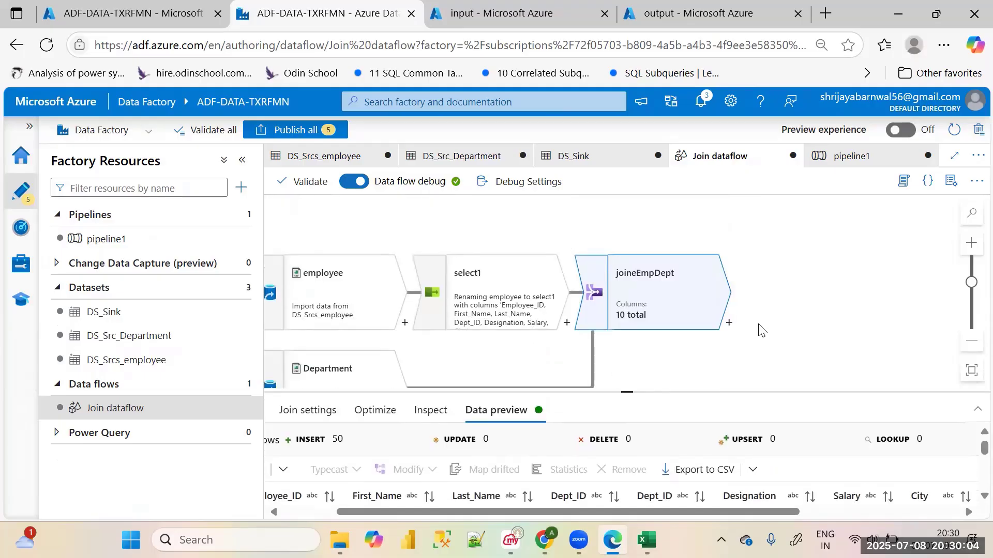
left_click(730, 324)
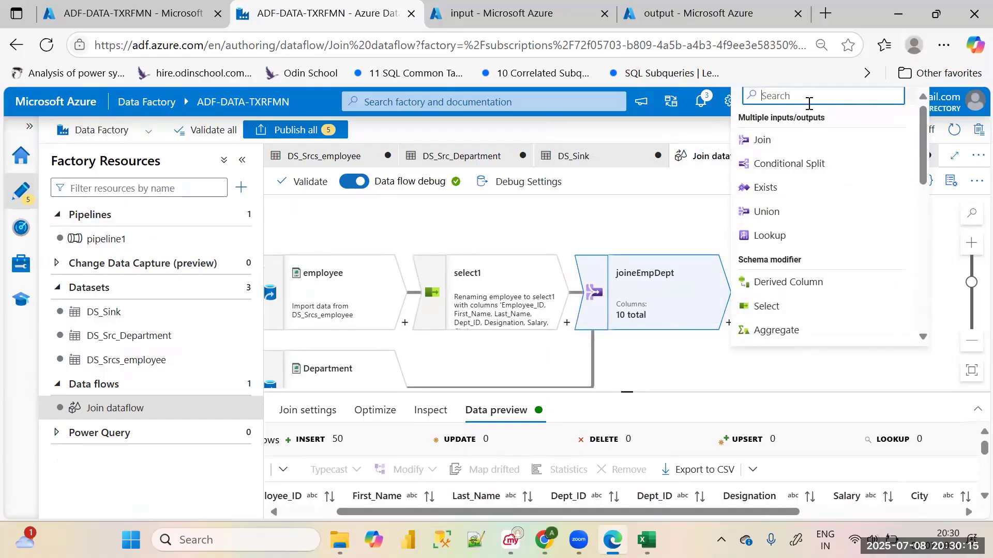
type("re")
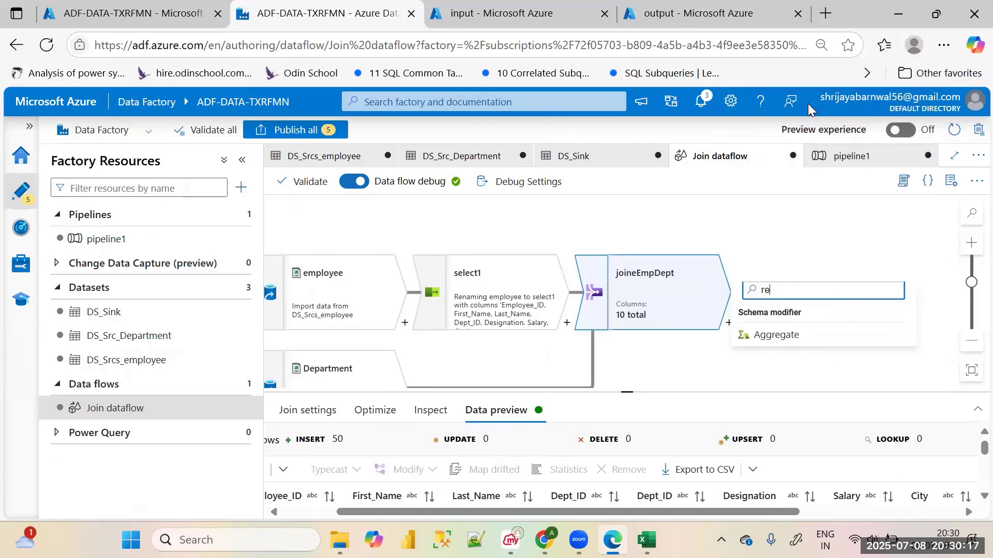
key("BackSpace")
key("BackSpace")
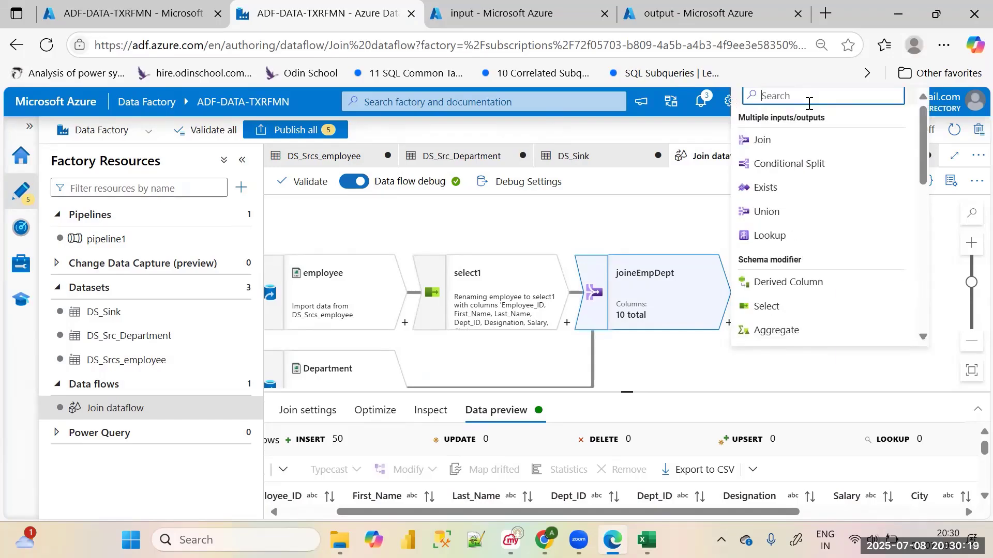
left_click(775, 306)
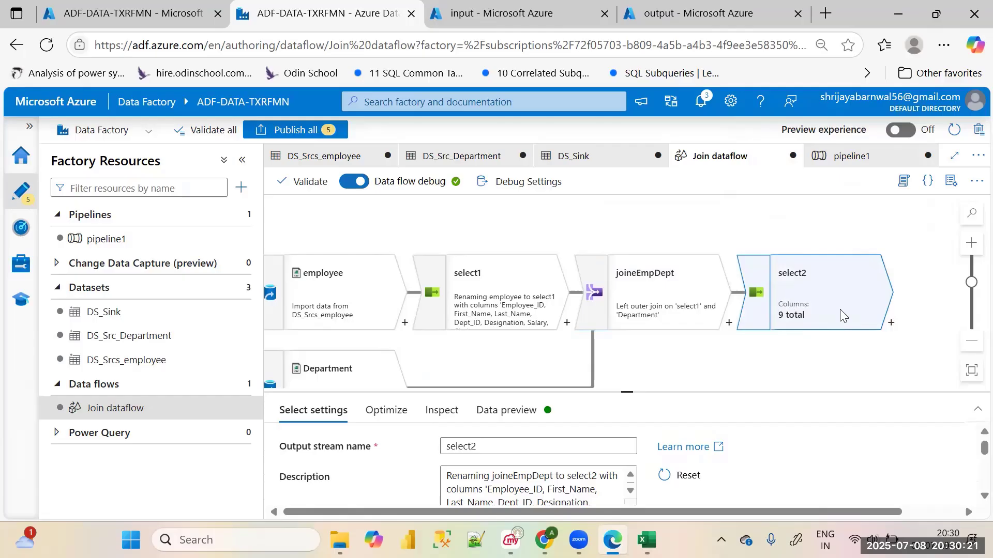
Delete the select1@Dept_ID mapping from select2's input columns
left_click_drag(630, 393, 627, 199)
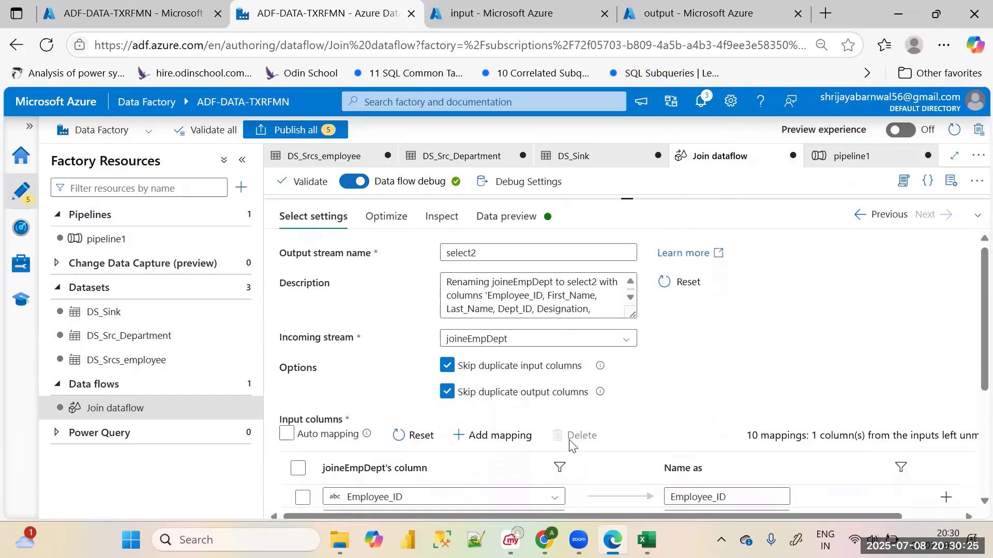
scroll(595, 447, "down", 4)
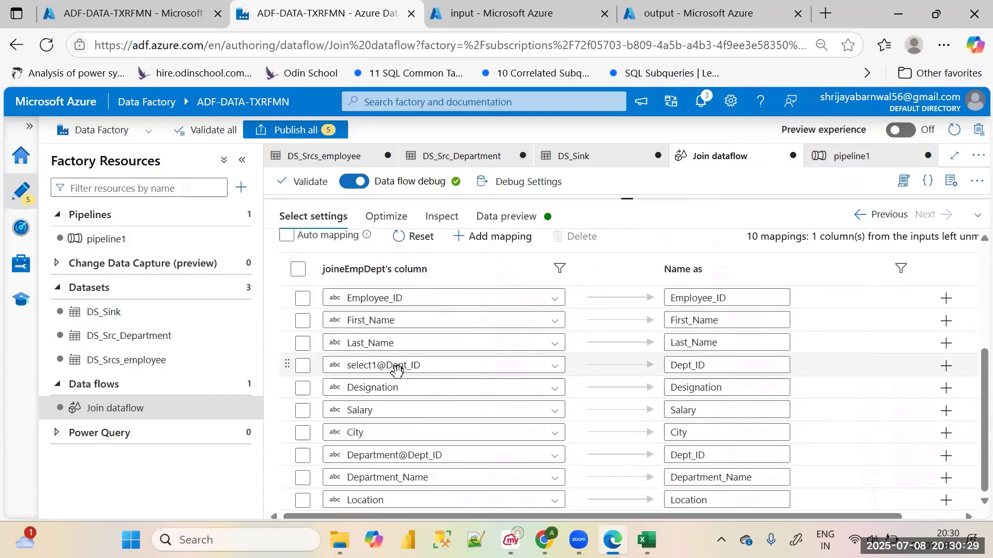
left_click(304, 367)
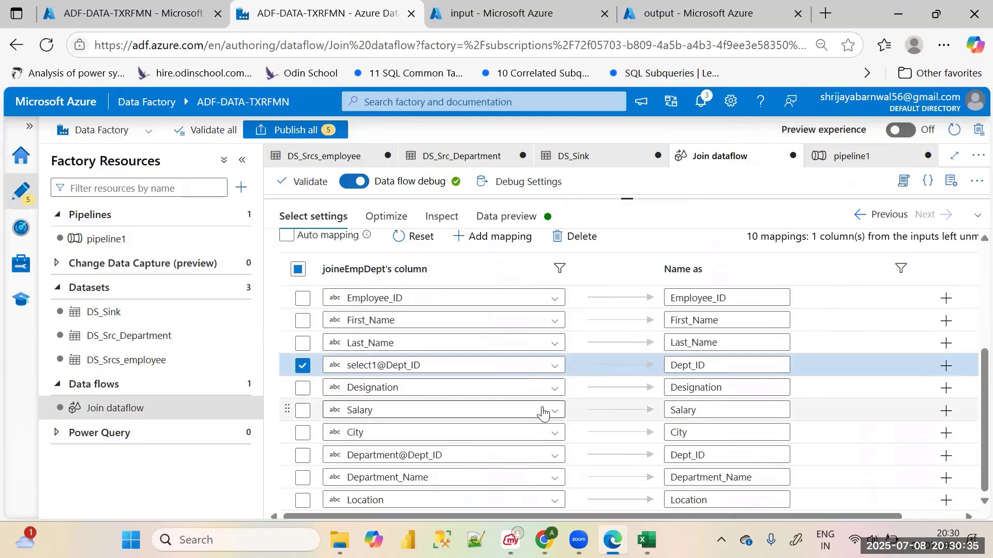
left_click(578, 236)
scroll(581, 310, "up", 4)
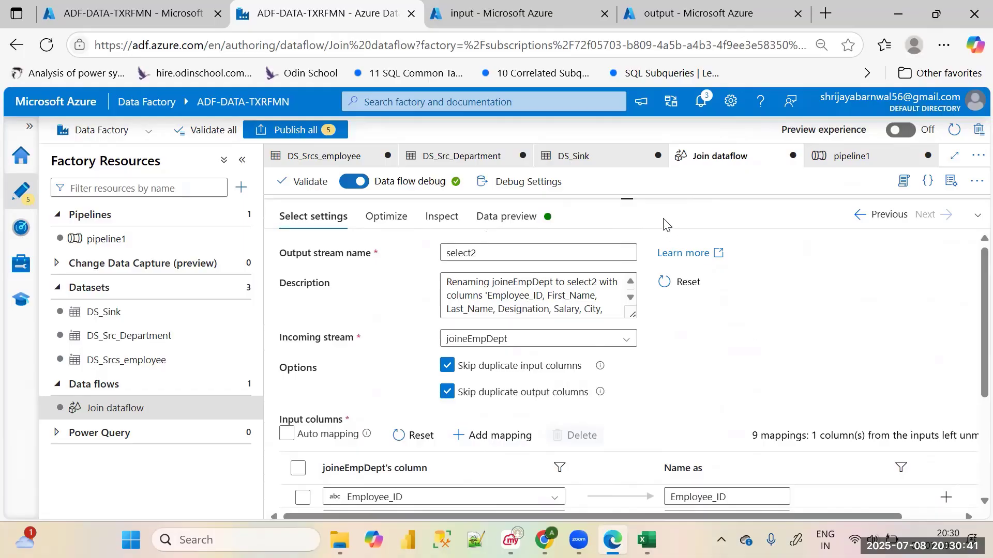
Refresh select2's data preview and examine its columns from Employee_ID through Location, including Dept_ID
left_click_drag(625, 199, 627, 339)
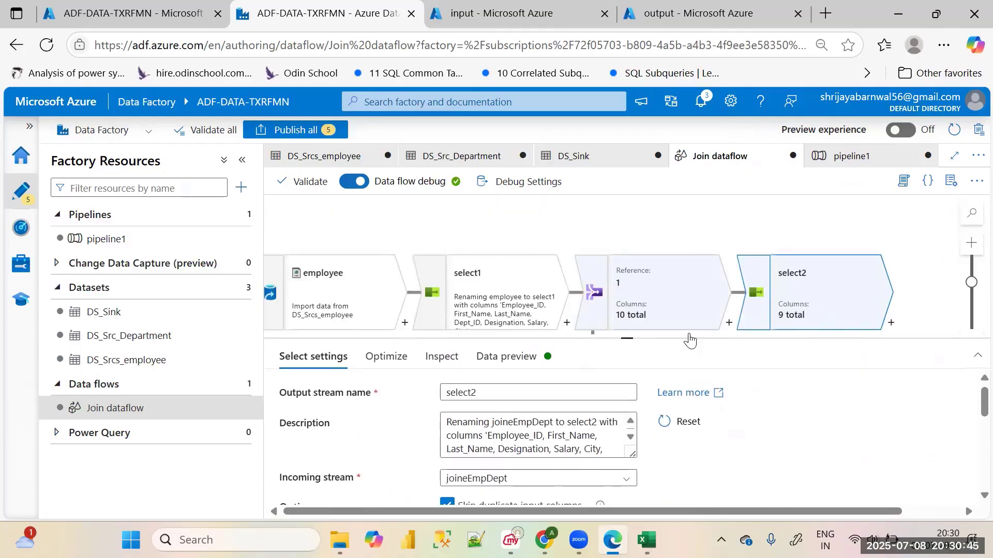
left_click(514, 356)
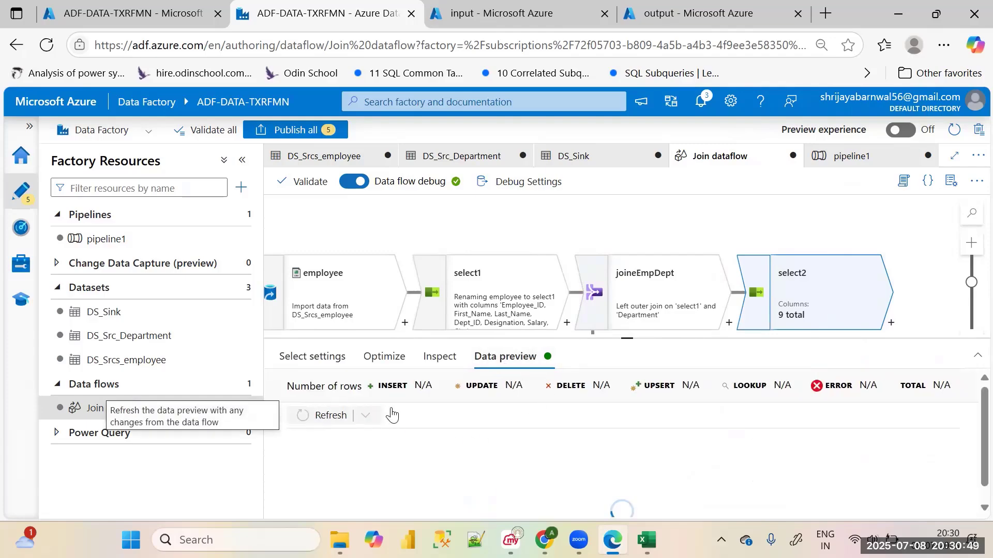
left_click(322, 415)
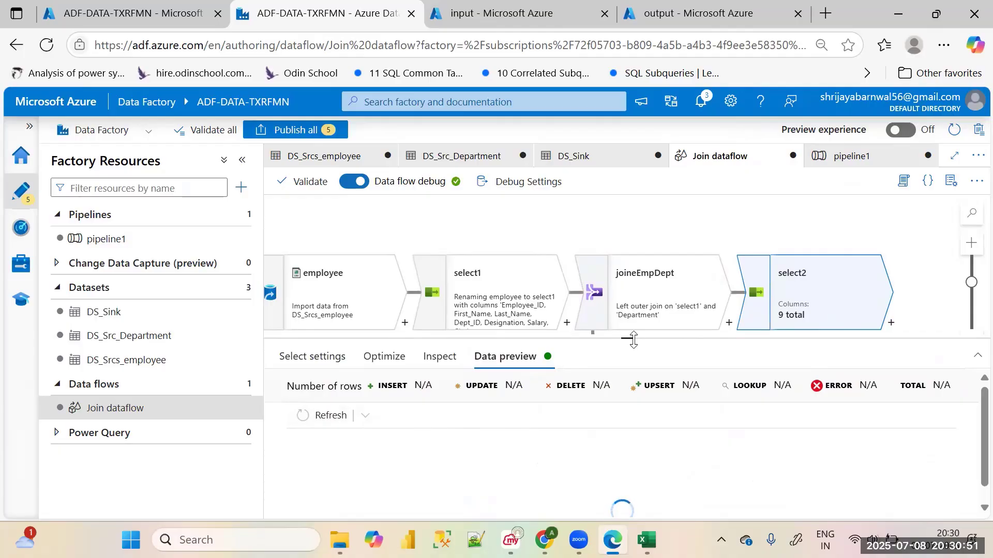
left_click_drag(611, 341, 640, 265)
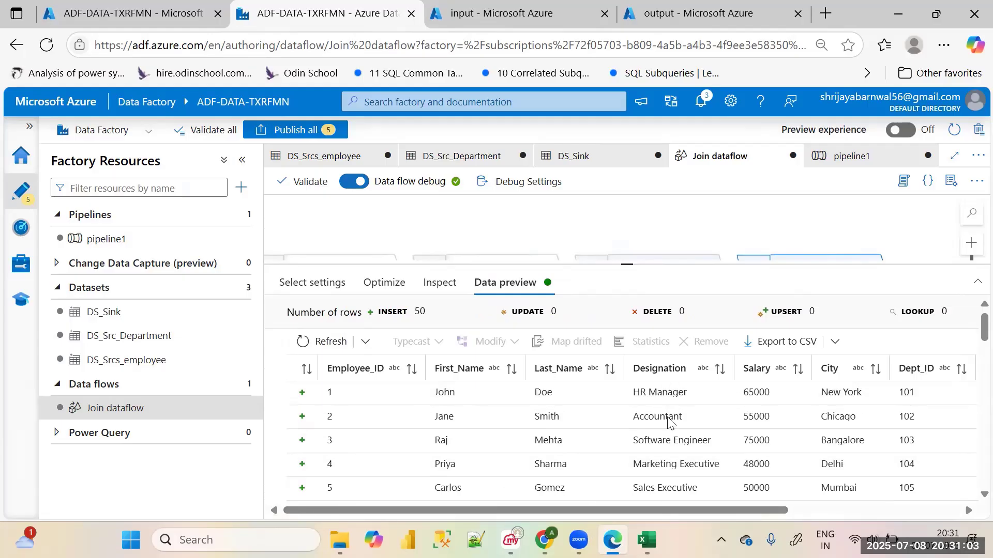
left_click_drag(671, 512, 763, 512)
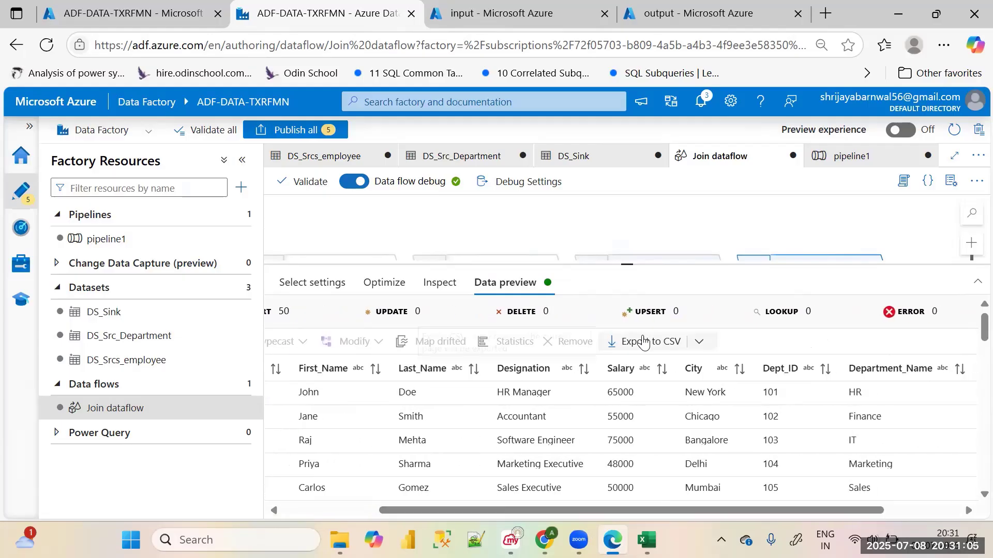
left_click_drag(859, 513, 934, 511)
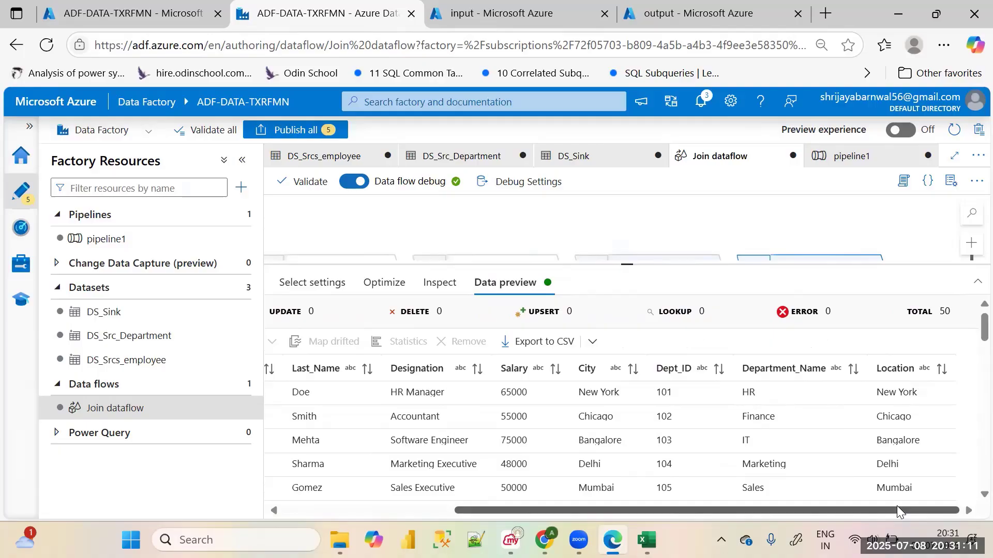
left_click_drag(896, 507, 965, 487)
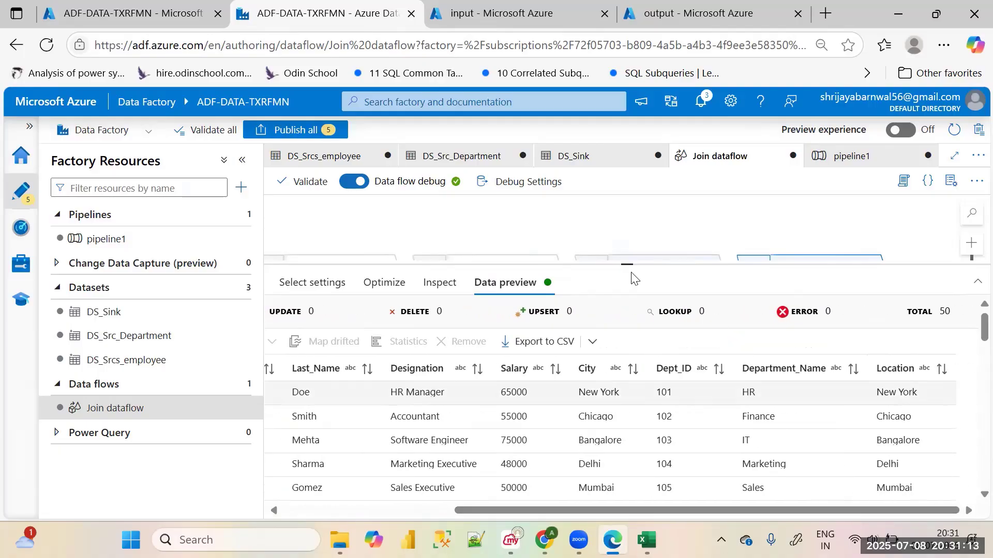
left_click_drag(628, 265, 628, 468)
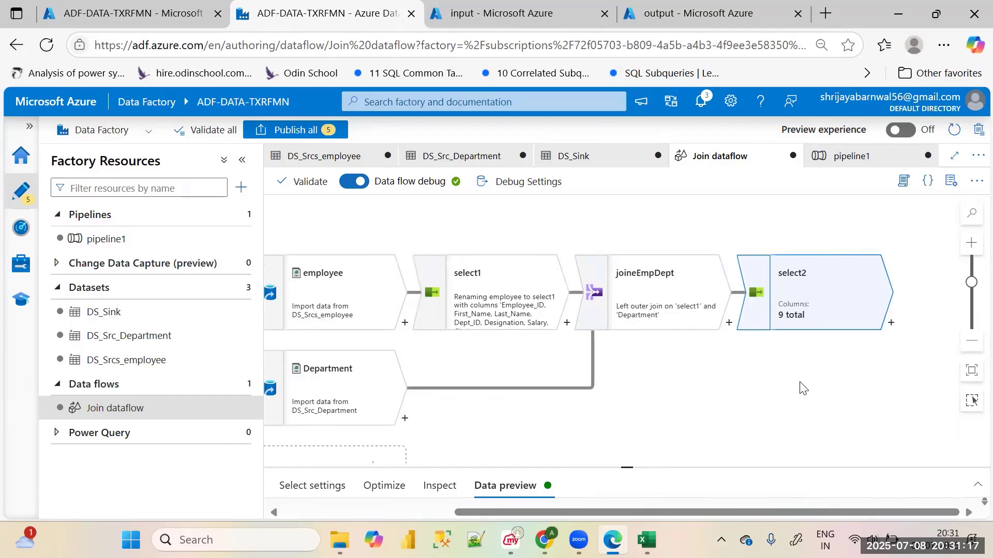
left_click(890, 323)
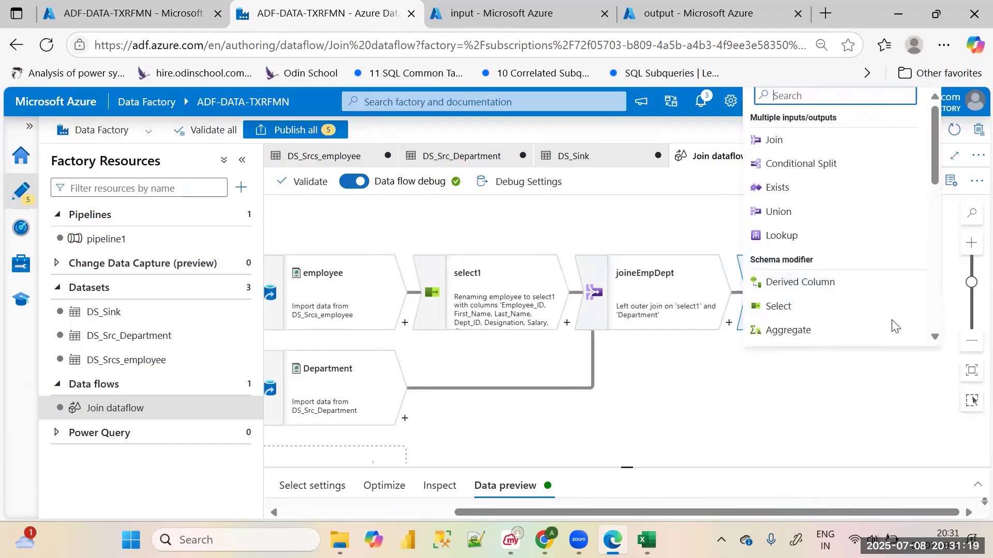
scroll(862, 246, "down", 5)
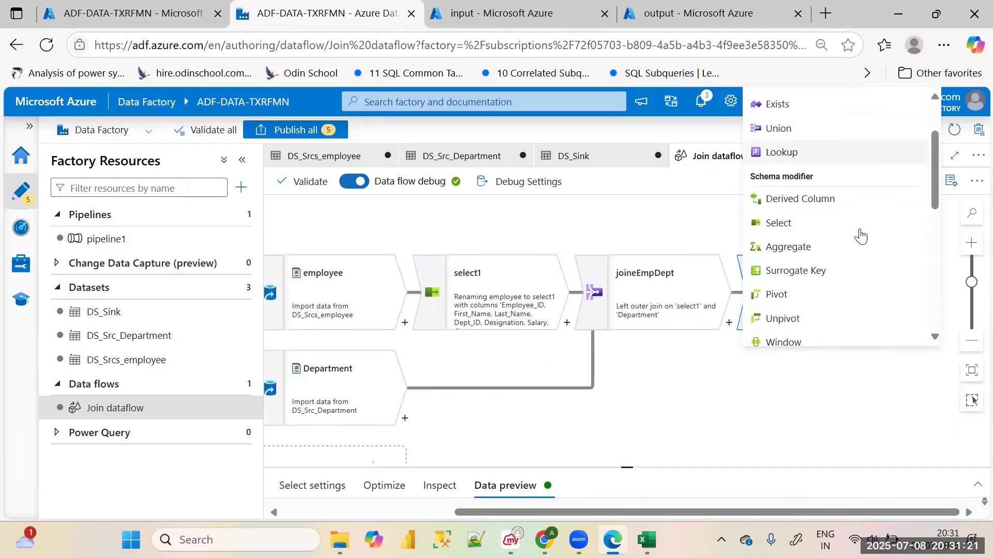
scroll(861, 236, "down", 3)
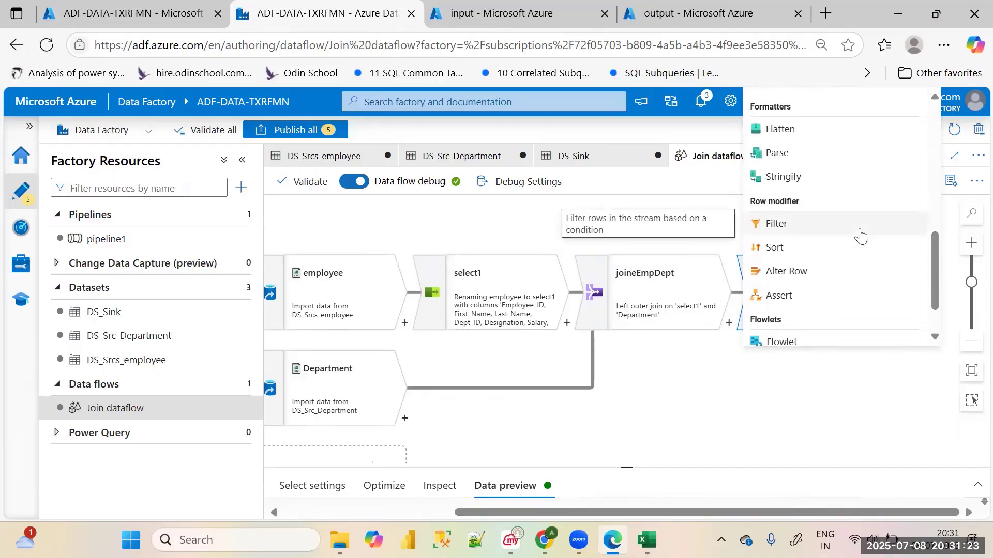
scroll(858, 236, "down", 1)
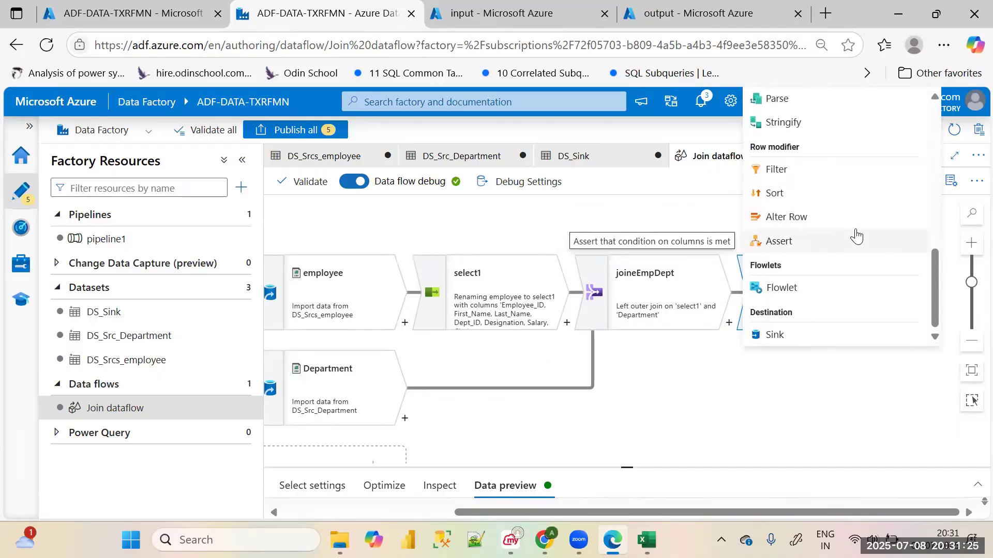
scroll(857, 236, "up", 9)
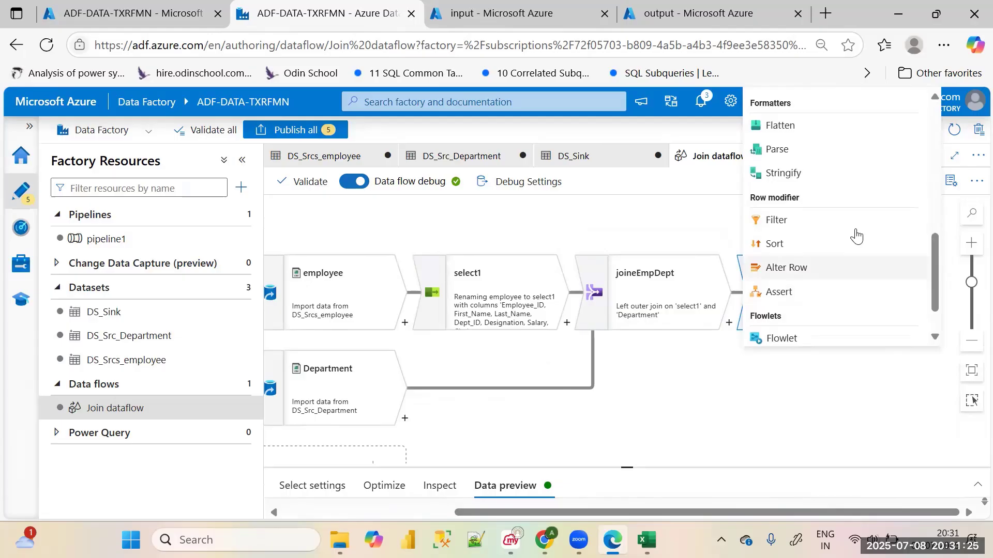
left_click(831, 433)
Review select2's incoming stream, duplicate-skipping options and input column mappings down to Location
left_click_drag(708, 514, 537, 514)
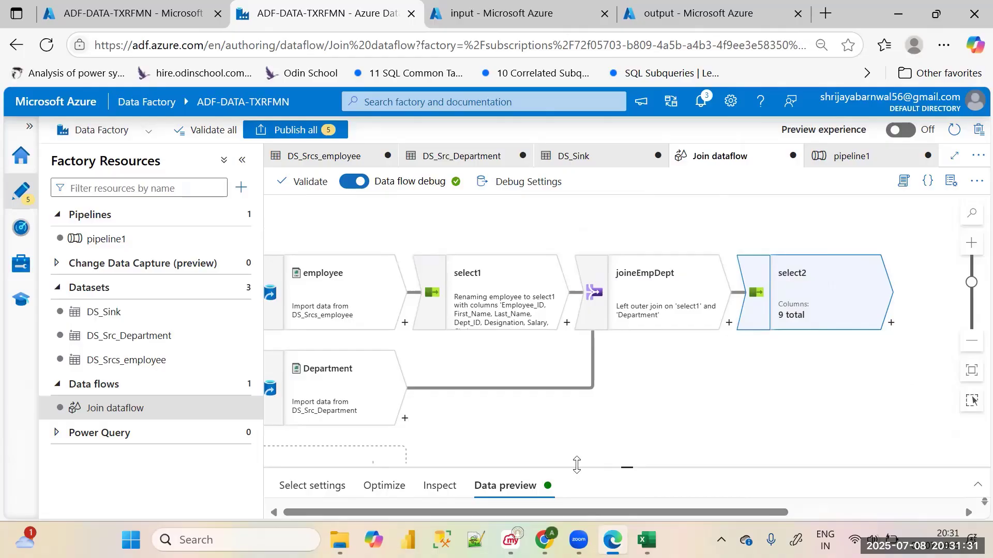
left_click_drag(626, 468, 682, 343)
left_click(312, 359)
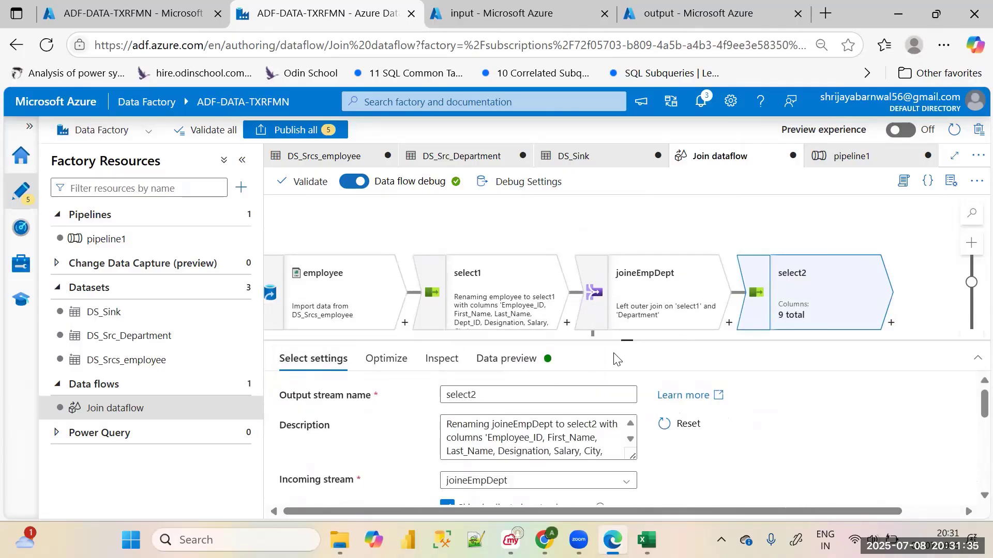
scroll(593, 425, "down", 3)
scroll(662, 451, "down", 5)
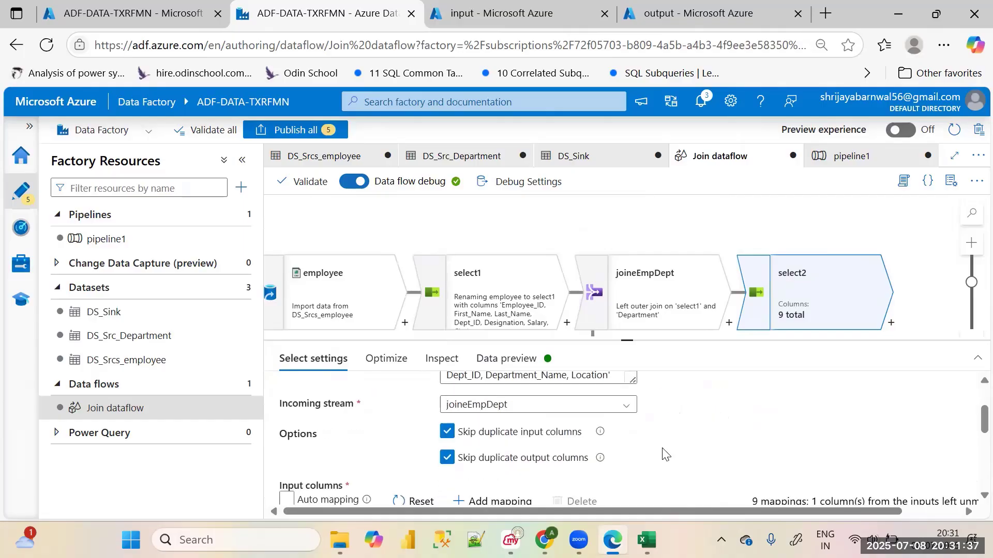
scroll(663, 453, "down", 3)
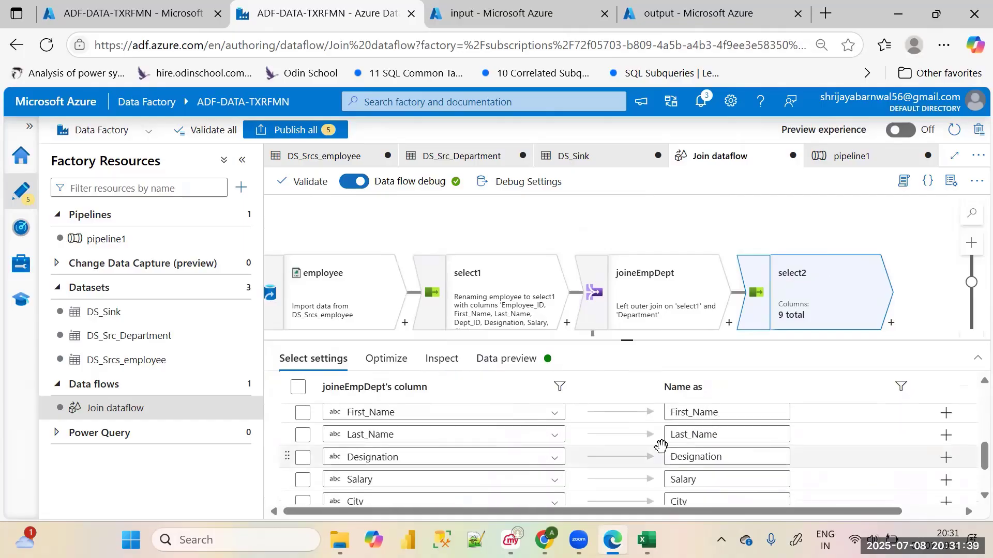
scroll(661, 445, "down", 3)
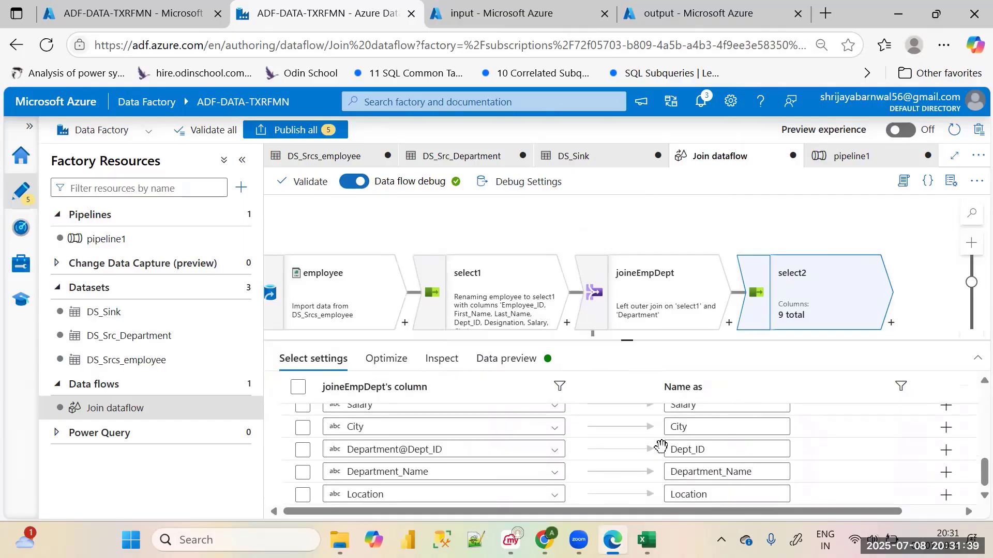
left_click(423, 494)
left_click(628, 466)
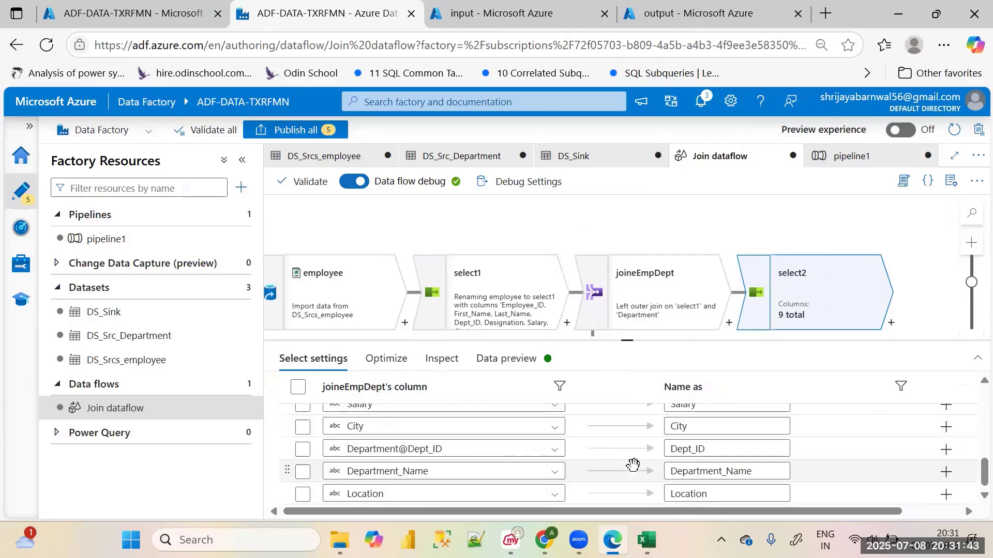
scroll(559, 462, "up", 5)
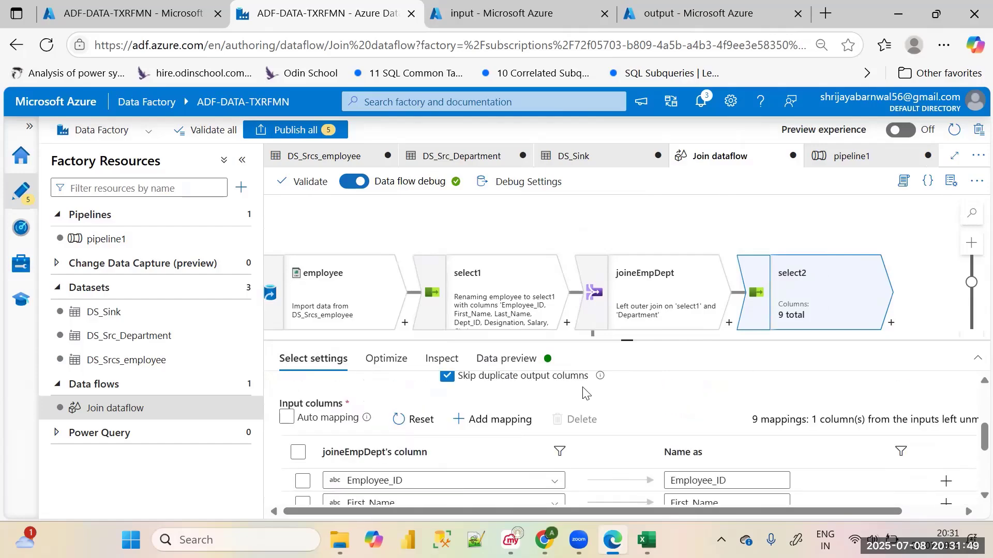
Review the join dataflow activity's settings in pipeline1, including its selected data flow, integration runtime and compute size
left_click_drag(627, 341, 615, 474)
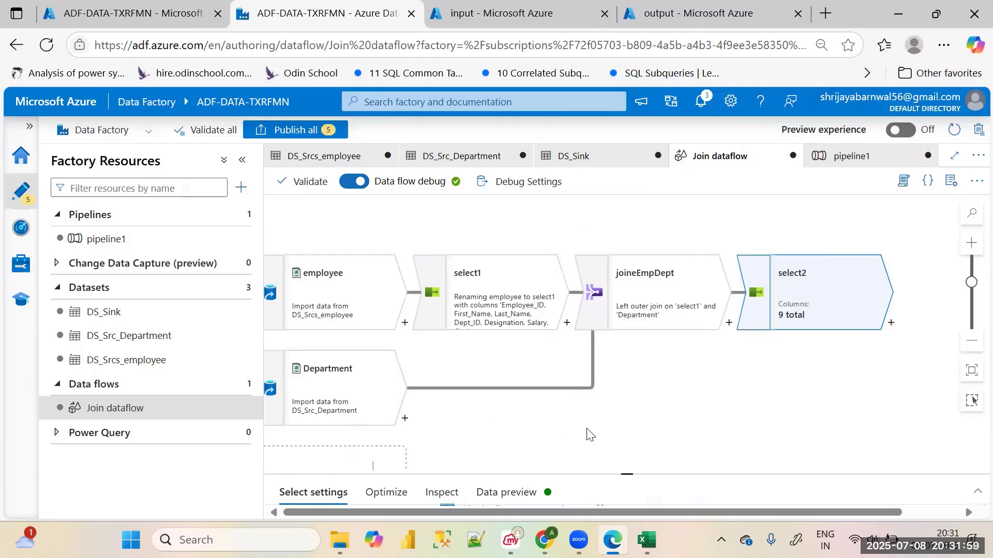
left_click(133, 242)
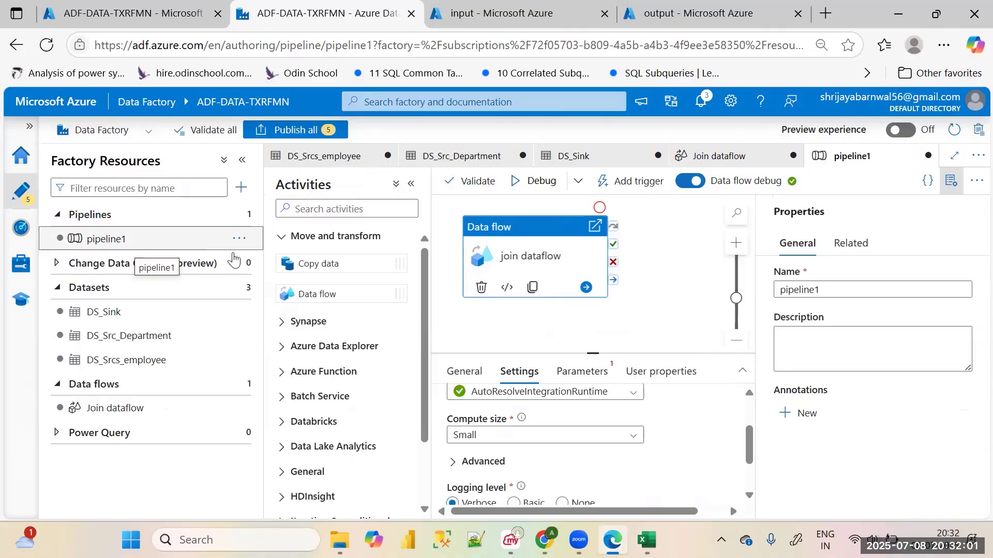
left_click(465, 295)
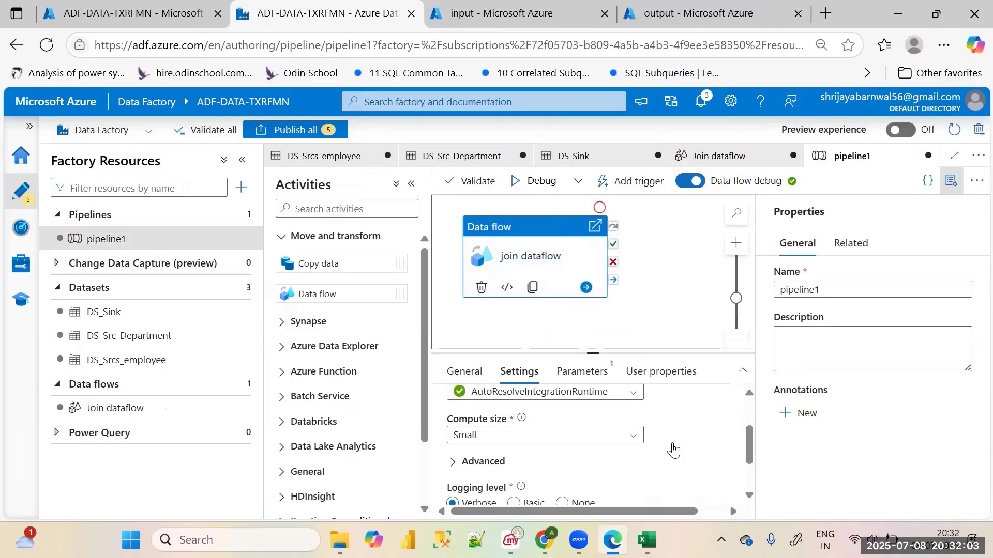
scroll(674, 450, "up", 2)
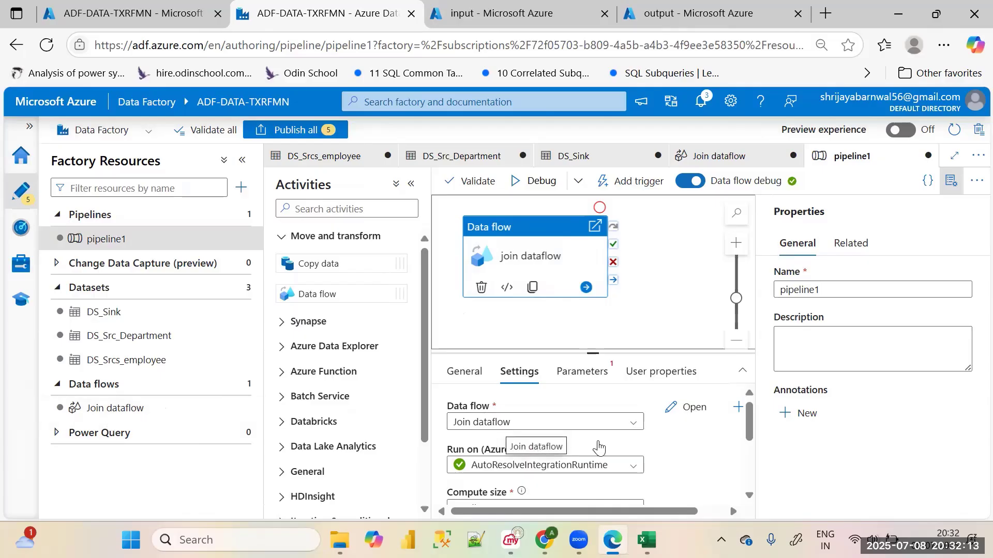
scroll(599, 450, "down", 5)
scroll(707, 461, "up", 5)
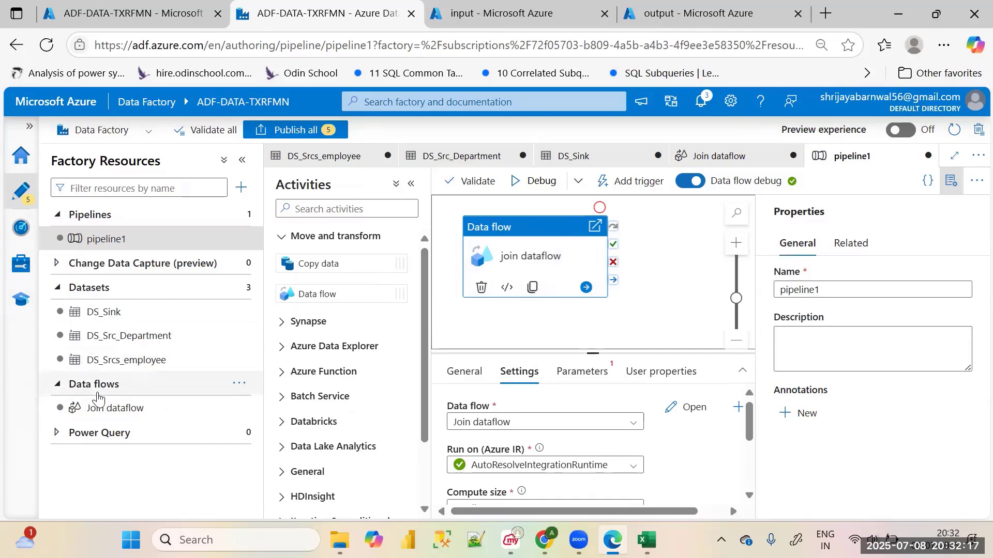
Add a Sink transformation after select2 in Join dataflow
left_click(111, 408)
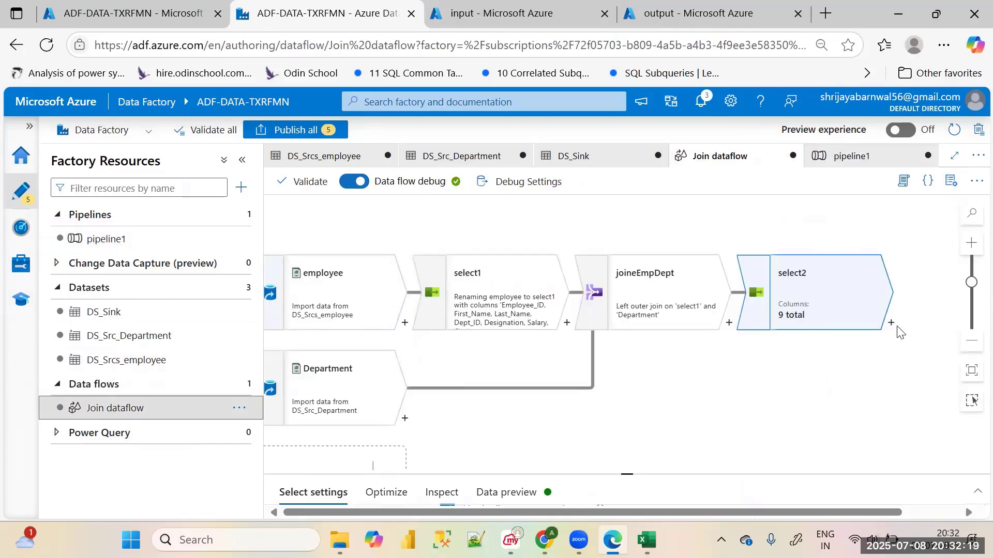
left_click(892, 323)
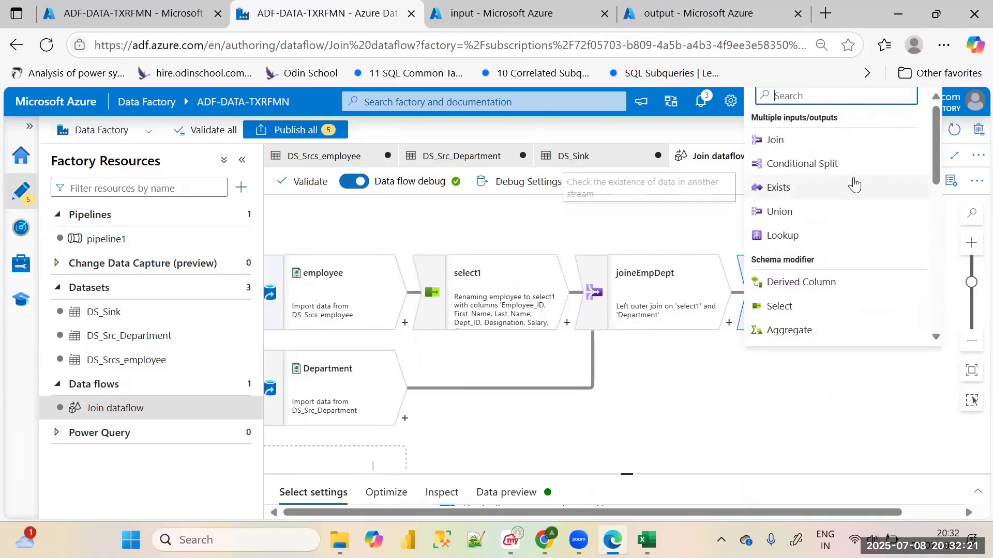
scroll(799, 207, "down", 10)
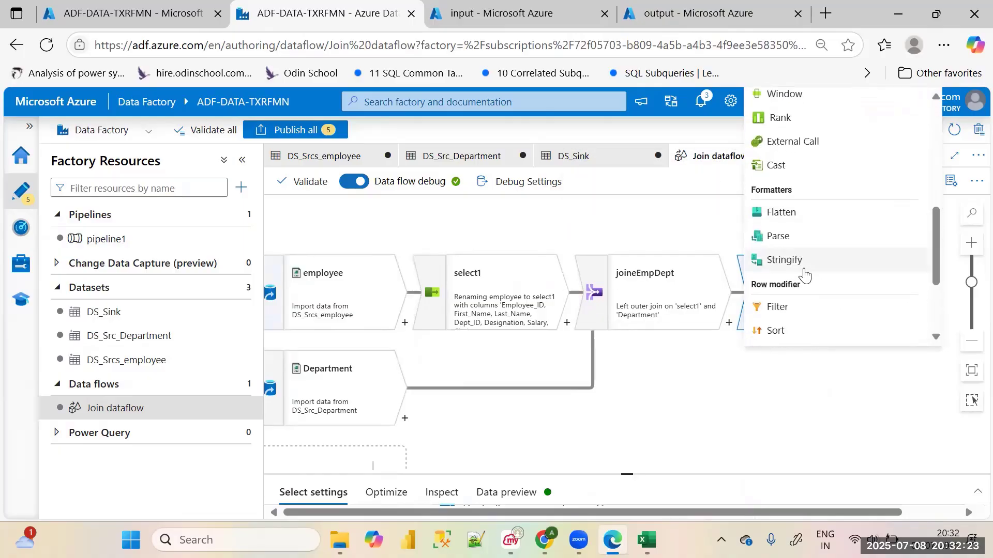
left_click(785, 336)
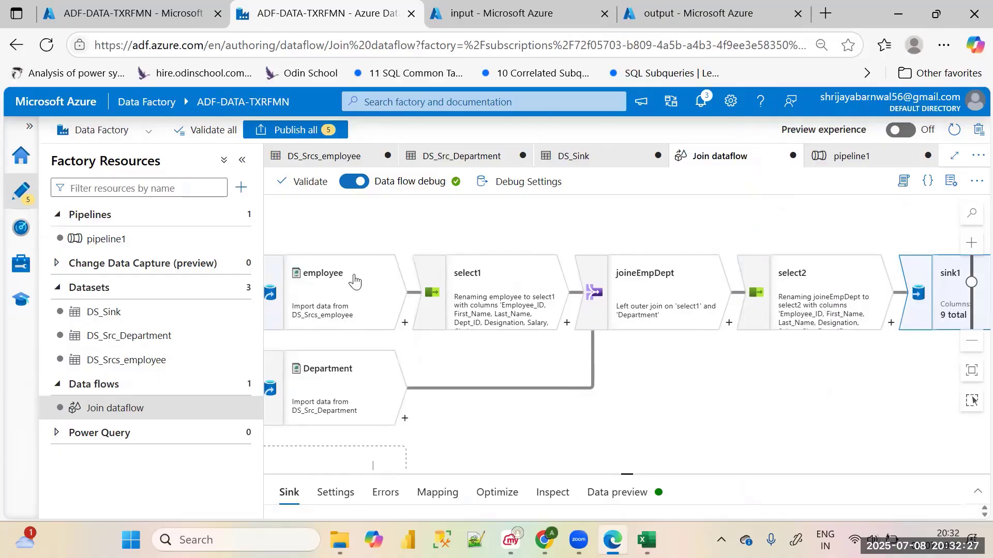
Set sink1's dataset to DS_Sink, keeping select2 as the incoming stream and Dataset as the sink type
left_click(242, 160)
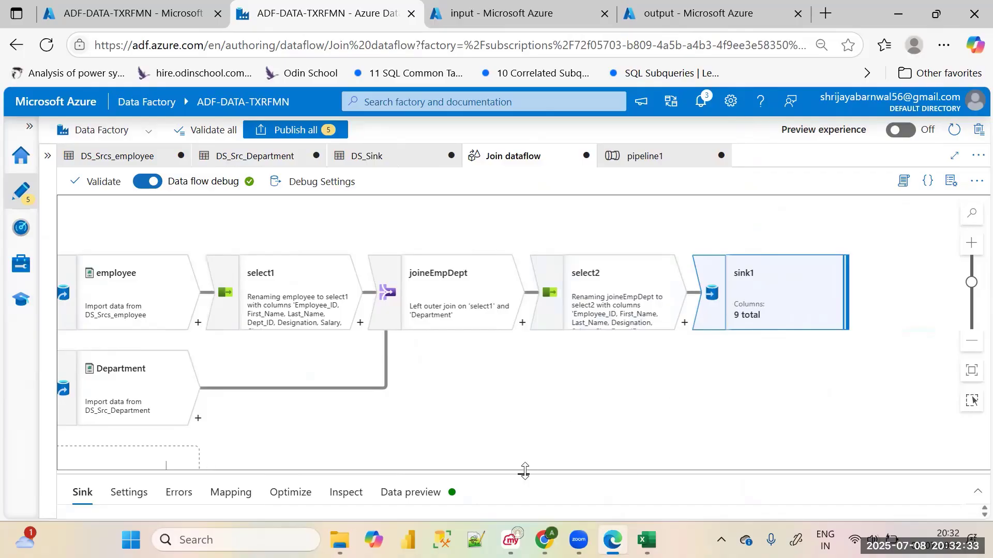
left_click_drag(524, 471, 523, 325)
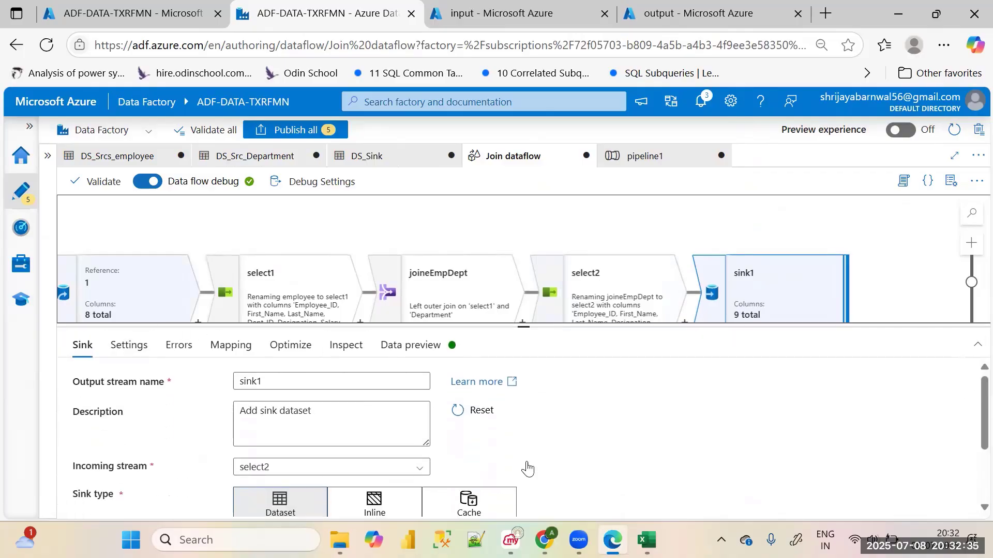
left_click(369, 467)
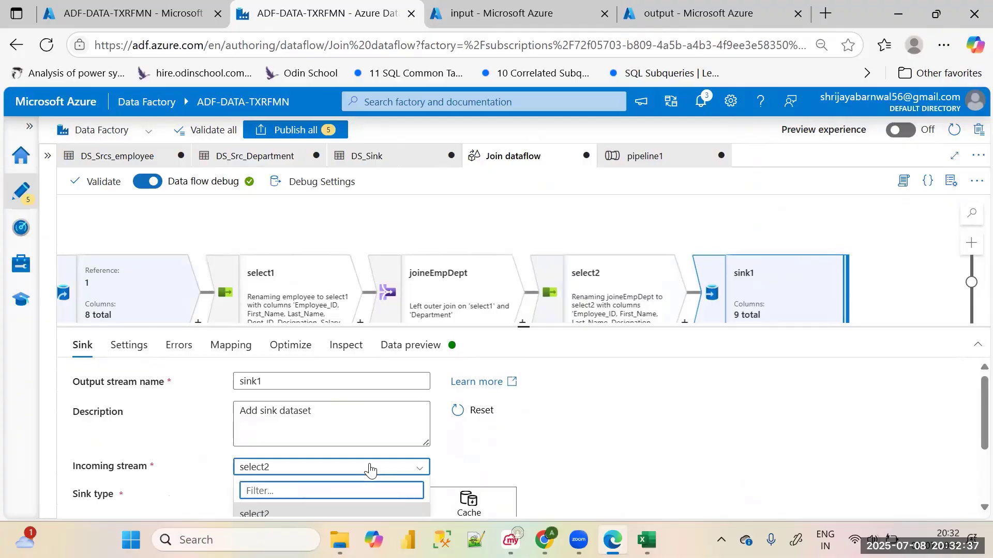
left_click(380, 467)
left_click_drag(521, 329, 561, 243)
left_click(324, 471)
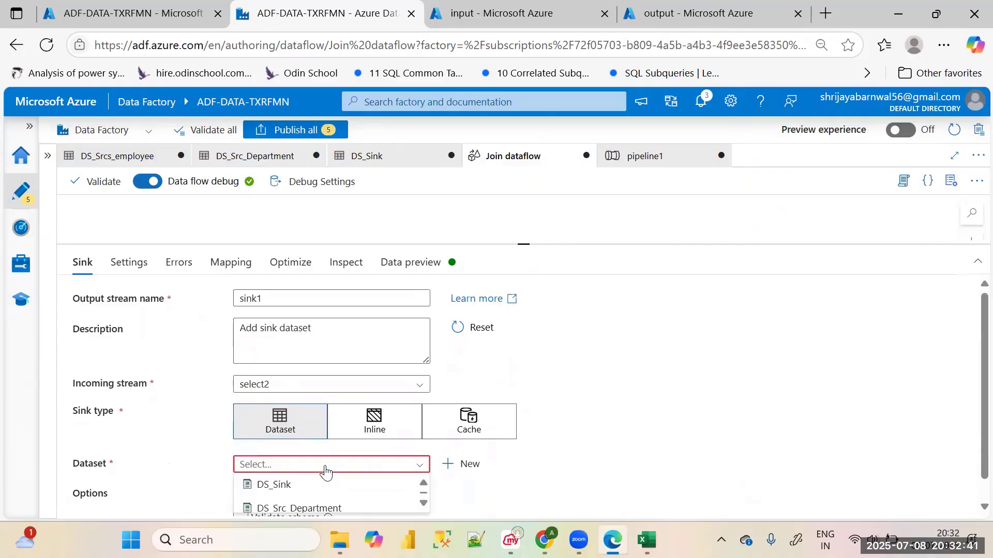
left_click(318, 488)
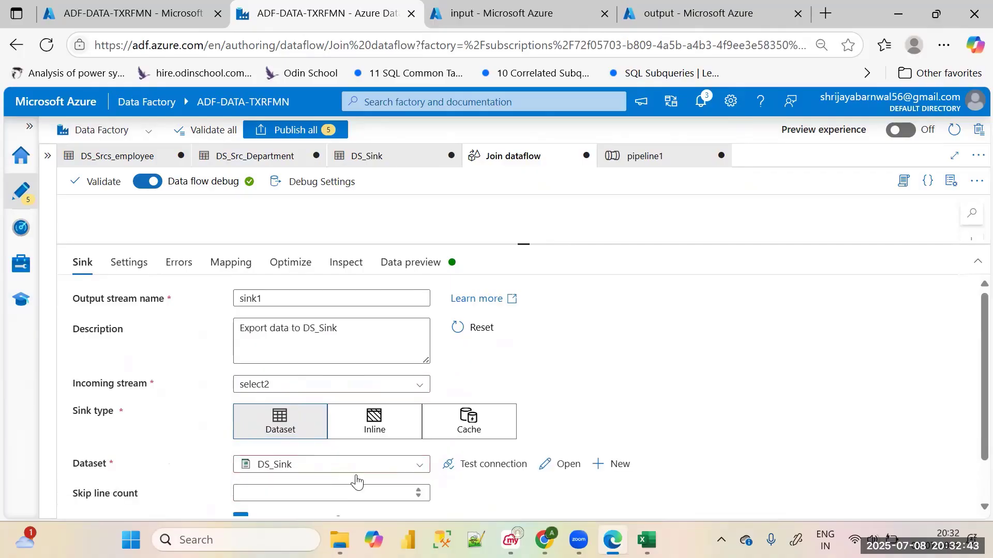
left_click(377, 472)
scroll(369, 503, "down", 1)
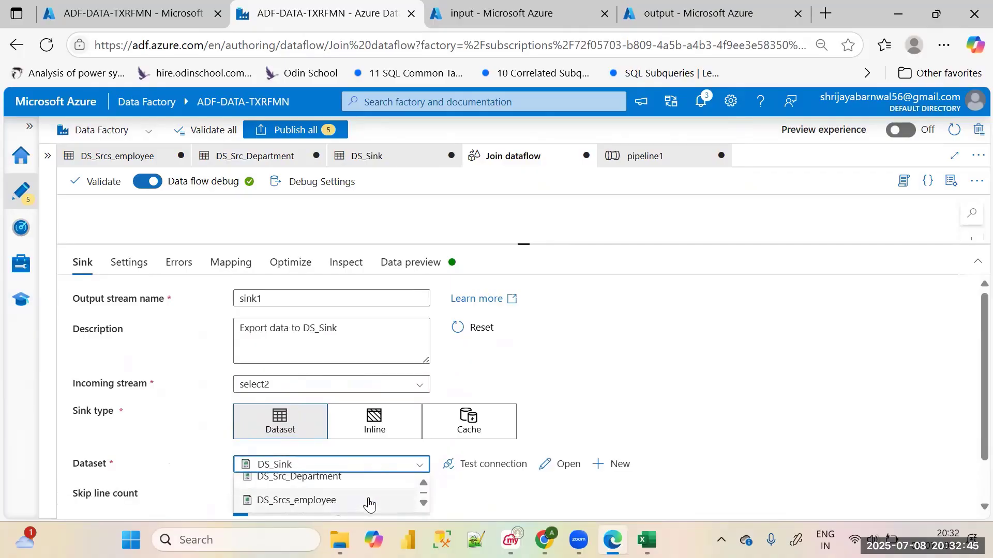
scroll(362, 500, "up", 1)
left_click(355, 483)
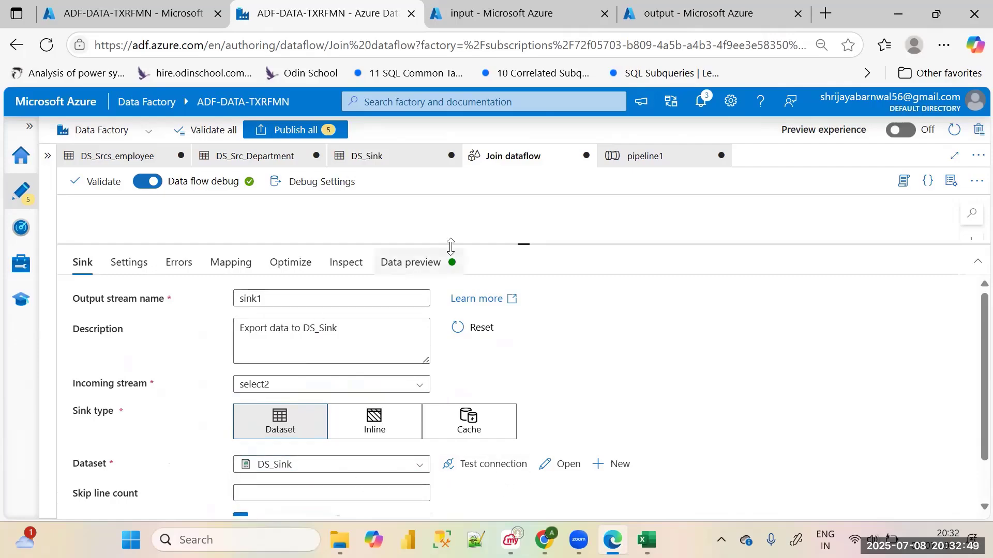
Set sink1's file name option to Output to single file and name the output file Employee_data
left_click_drag(522, 243, 525, 334)
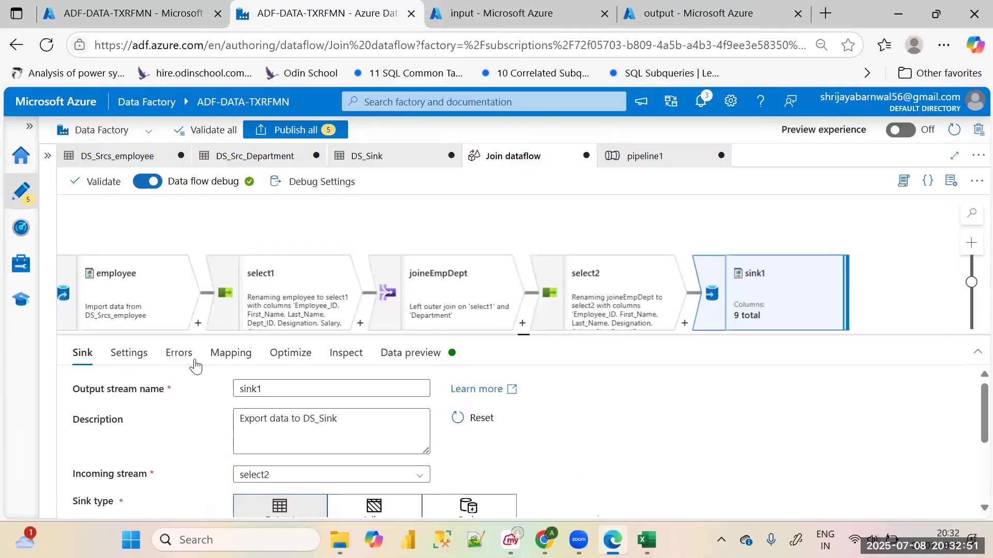
left_click(128, 352)
left_click(345, 418)
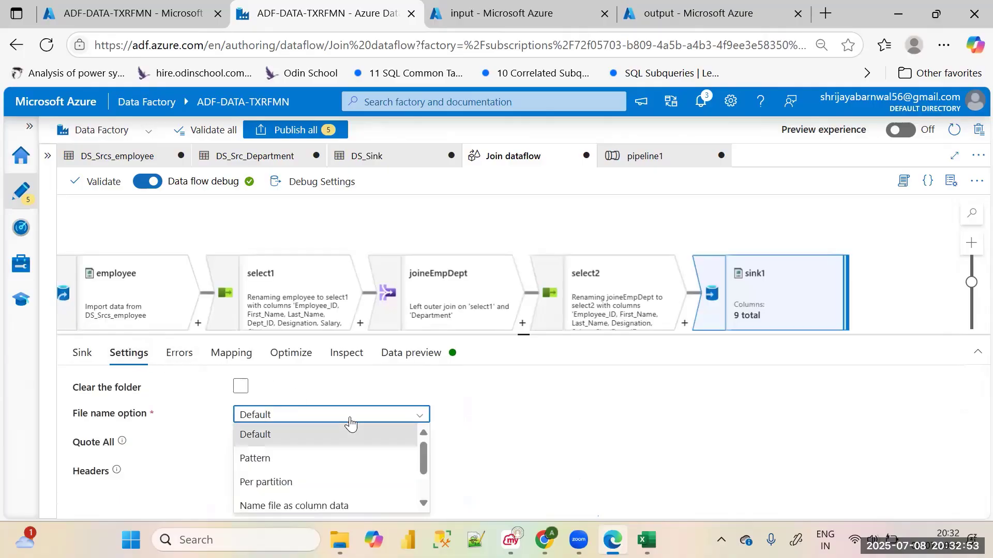
scroll(342, 494, "down", 2)
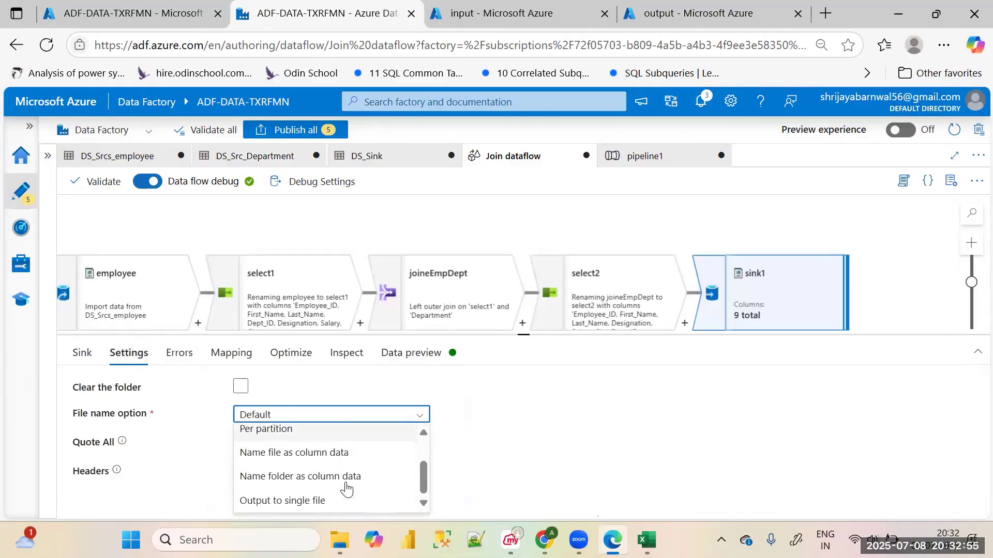
left_click(326, 500)
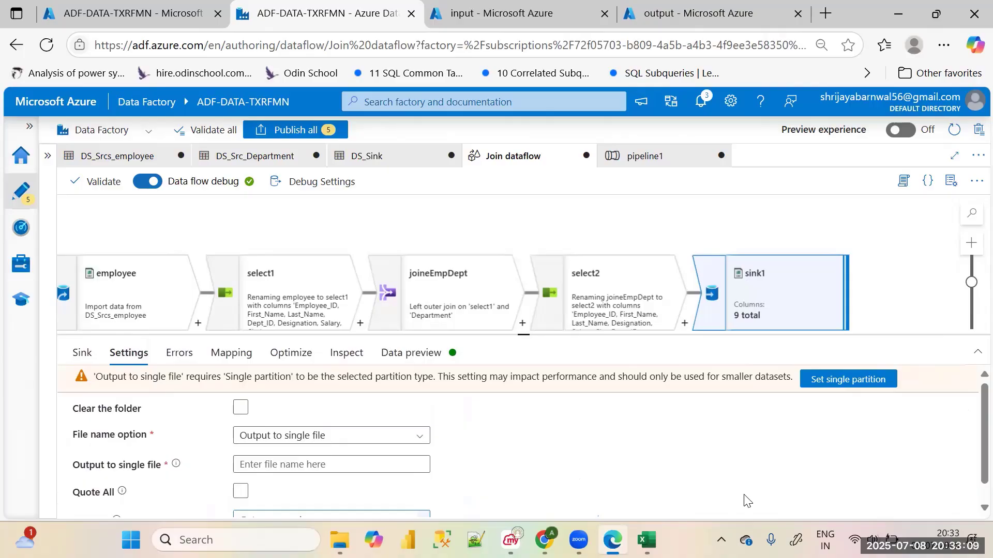
left_click(326, 468)
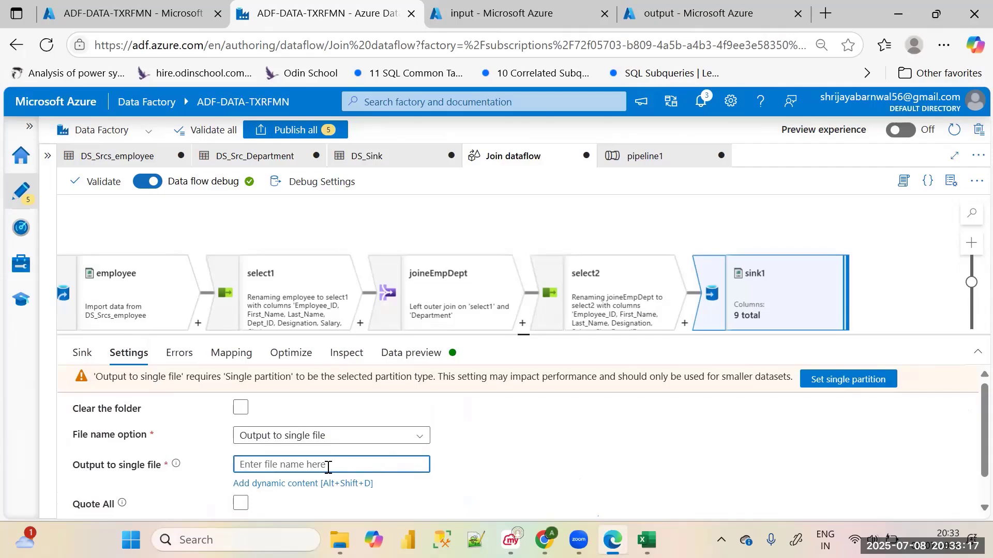
type("Employee_data")
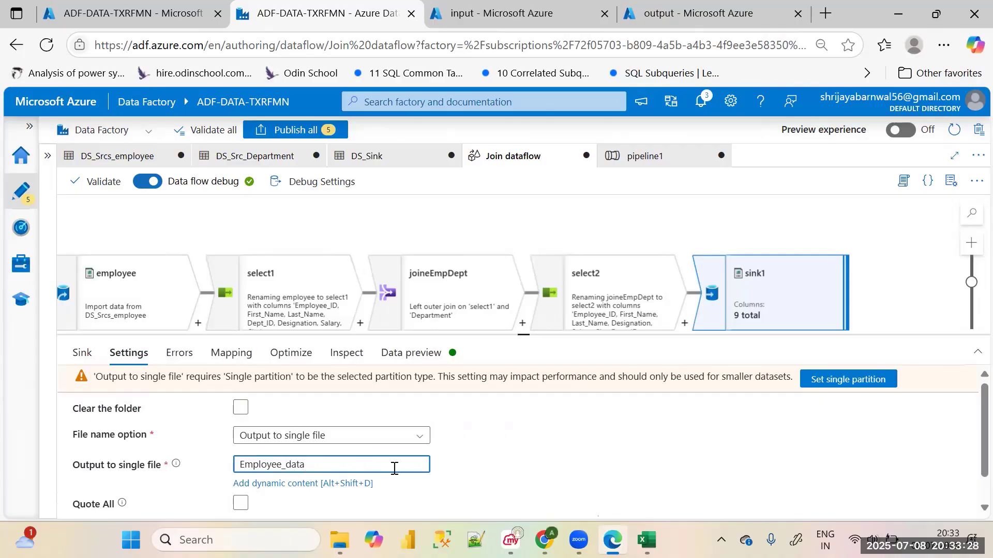
left_click(520, 472)
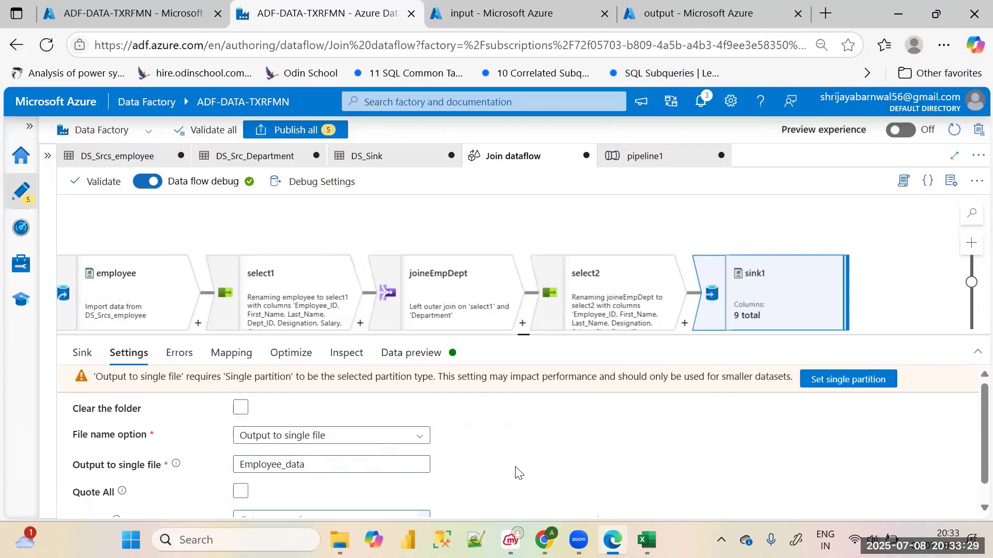
scroll(515, 471, "down", 1)
scroll(515, 472, "up", 1)
Review the employee source's data preview and the Department source's settings in the data flow
left_click_drag(526, 335, 538, 466)
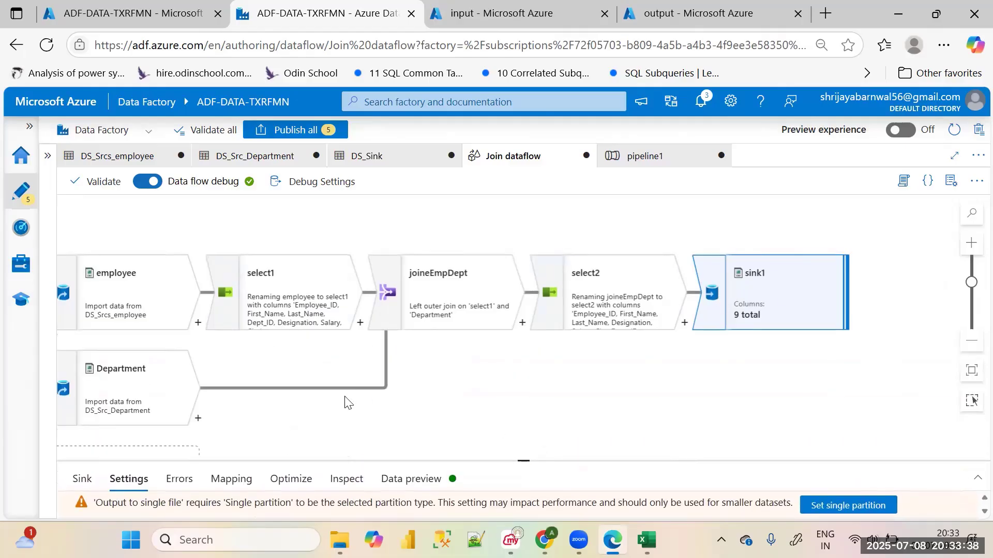
left_click(124, 292)
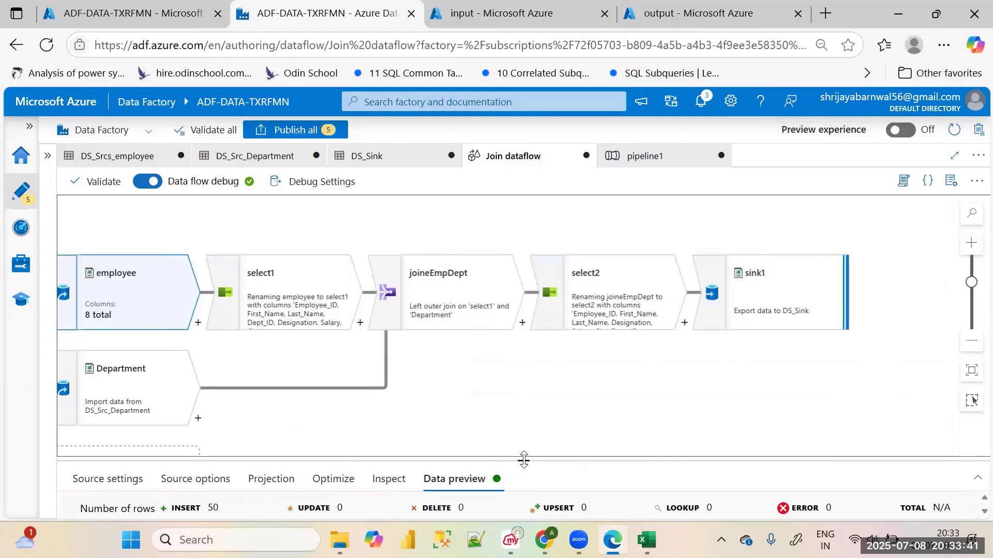
left_click_drag(518, 458, 542, 402)
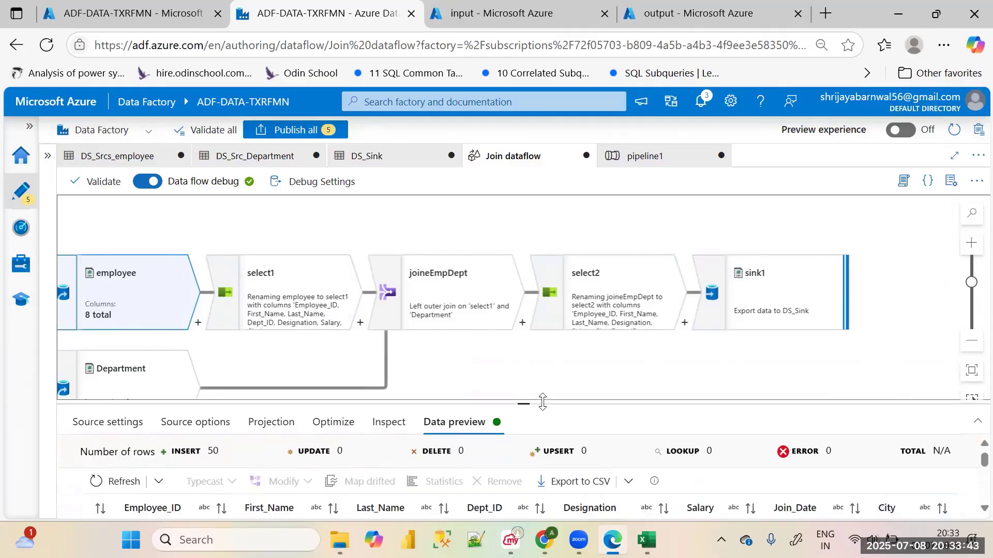
left_click_drag(542, 402, 543, 445)
left_click(123, 394)
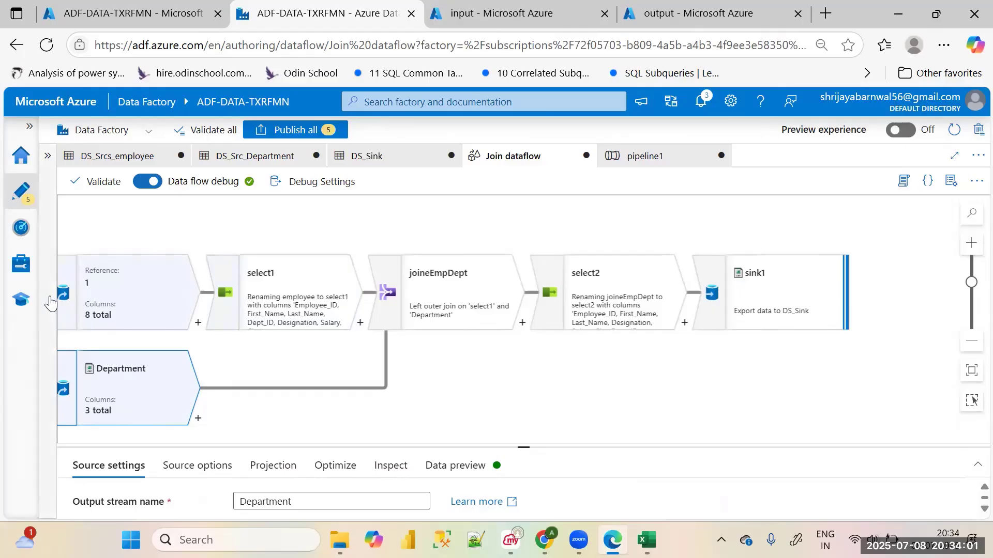
Examine select1's data preview and its column mappings from Employee_ID through City
left_click(274, 305)
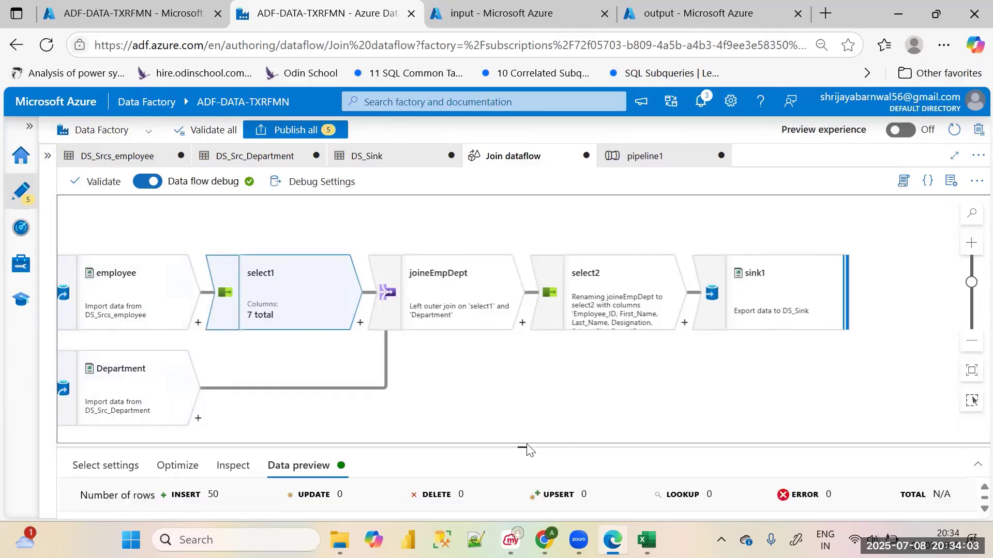
left_click_drag(525, 444, 524, 310)
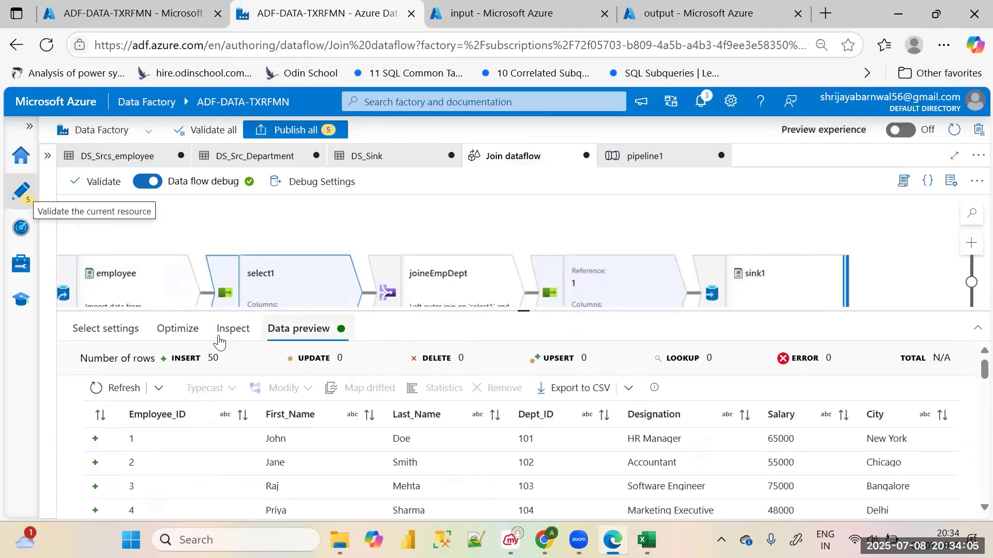
left_click(120, 329)
scroll(528, 472, "down", 5)
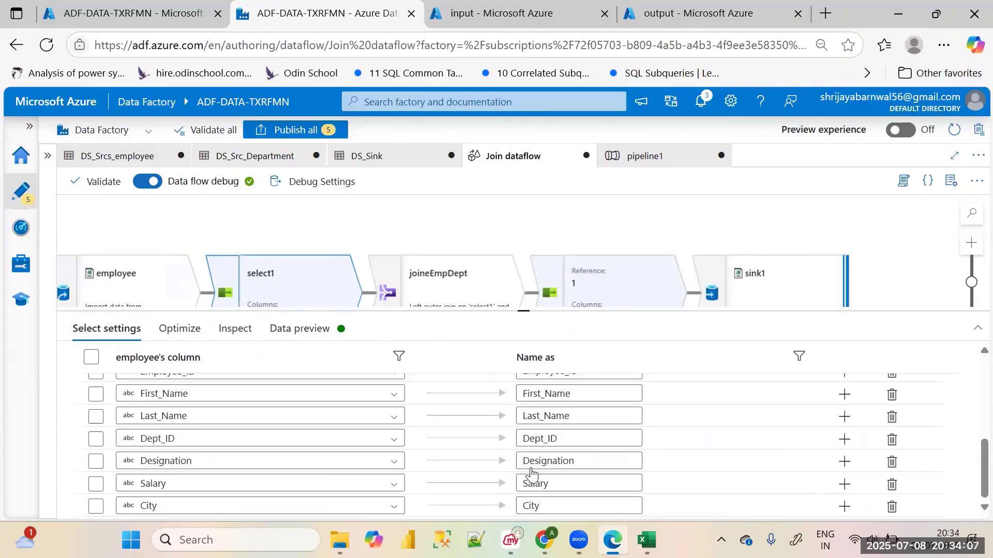
scroll(463, 472, "up", 5)
scroll(439, 475, "down", 5)
left_click_drag(525, 313, 522, 385)
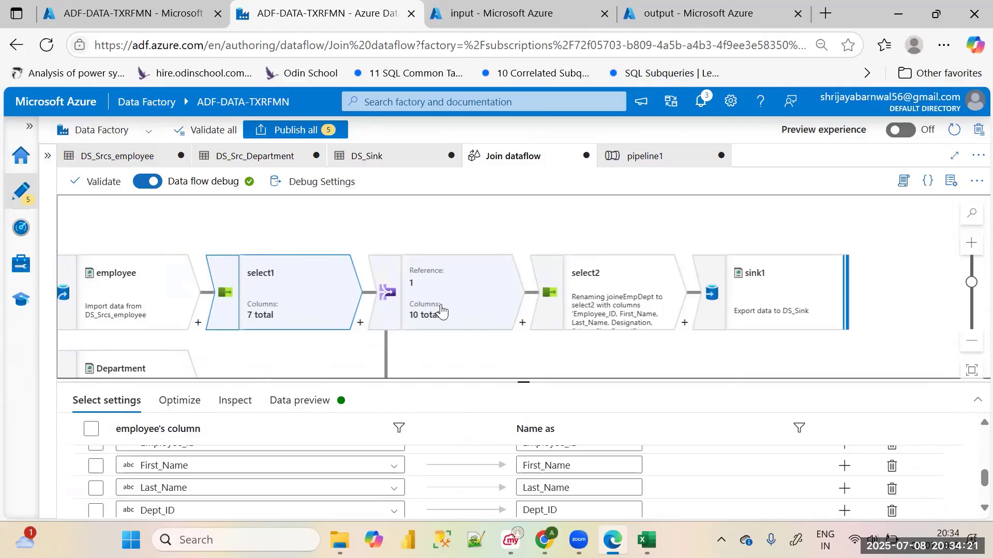
Review joineEmpDept's settings, including its left and right streams, join type and Dept_ID join condition
left_click(441, 309)
left_click(102, 402)
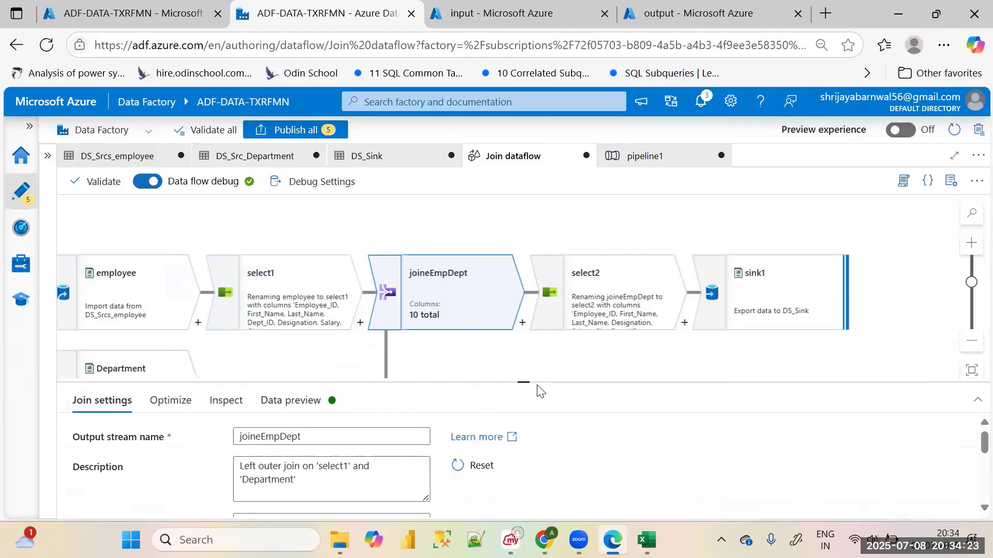
left_click_drag(525, 383, 525, 299)
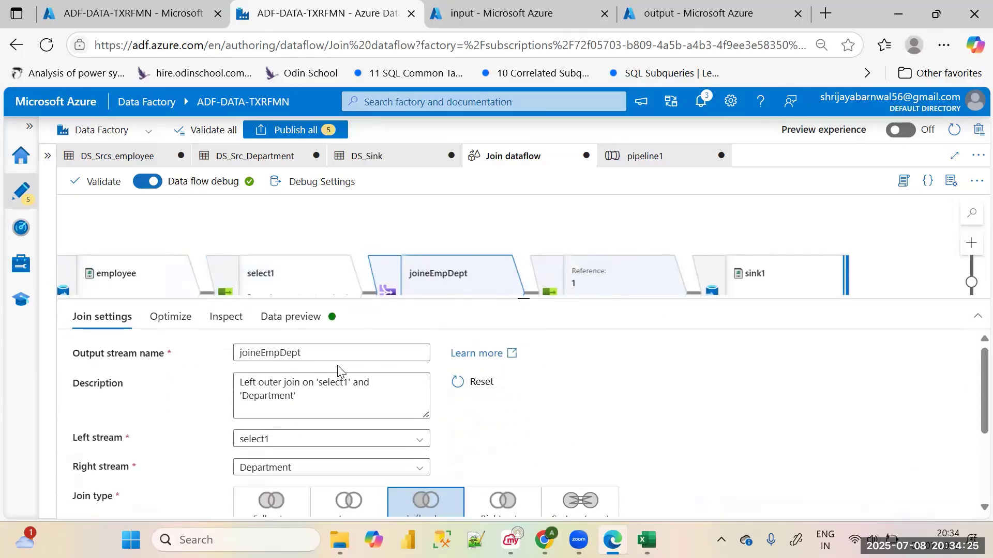
scroll(341, 418, "down", 2)
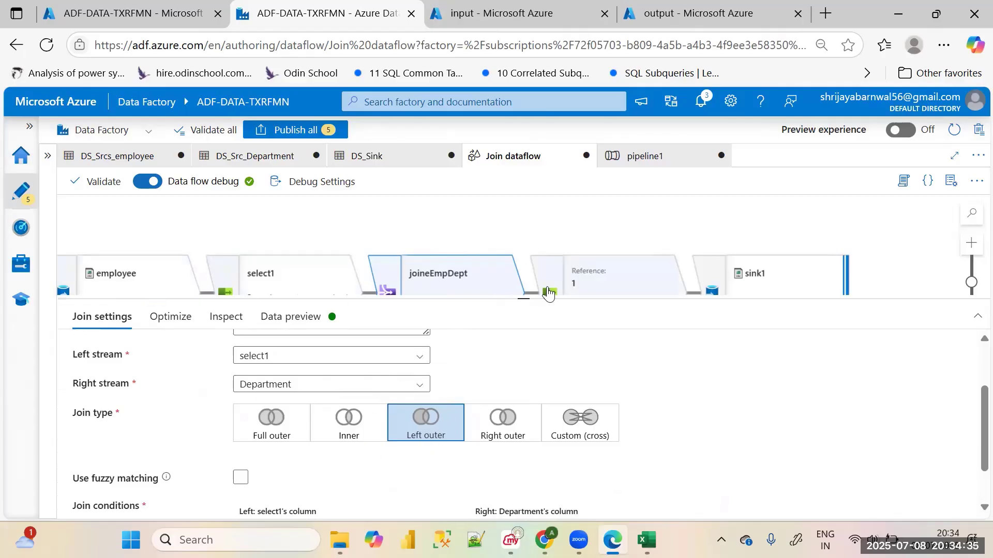
scroll(306, 440, "down", 1)
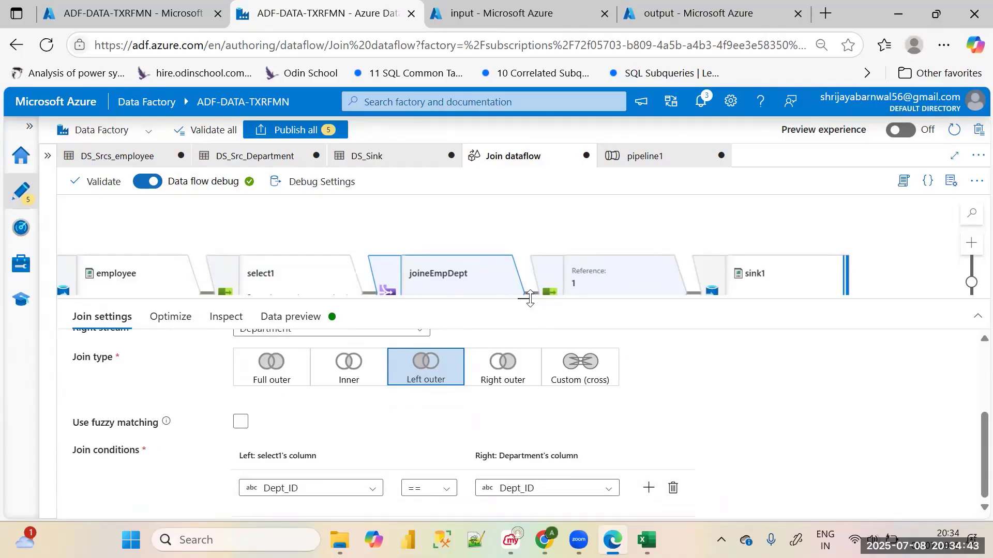
Examine select2's settings and column mappings, and look over sink1 and the rest of the data flow
left_click_drag(525, 294, 590, 457)
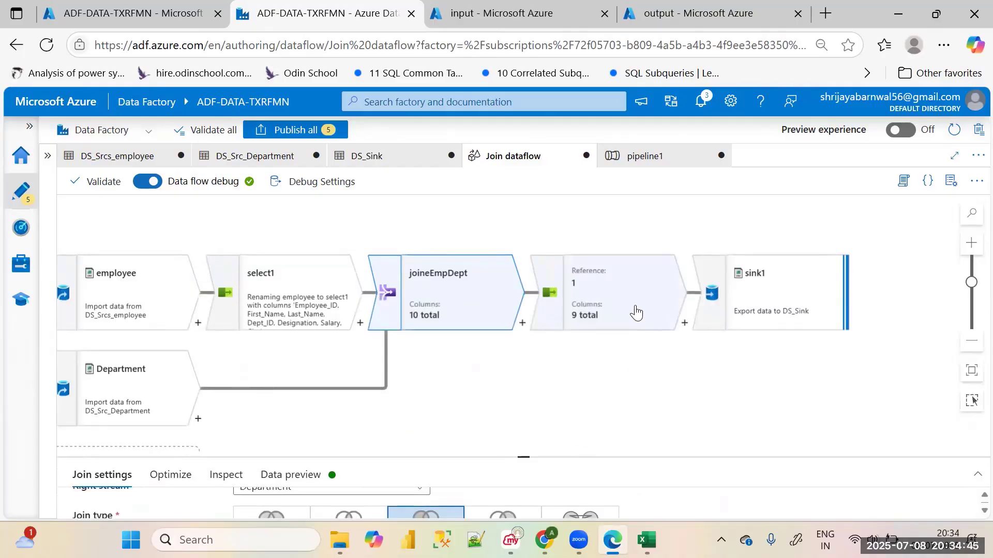
left_click(631, 322)
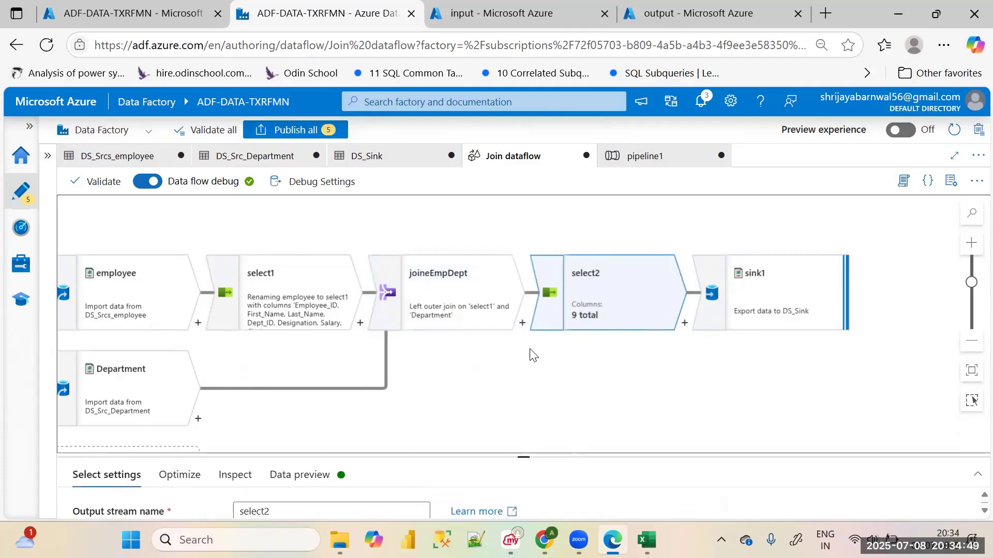
left_click_drag(522, 458, 551, 368)
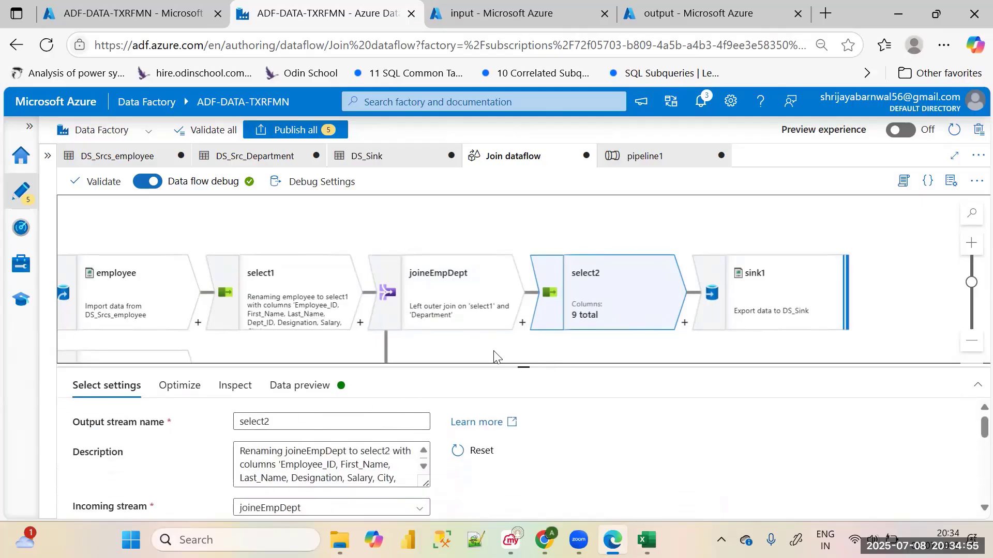
left_click_drag(524, 368, 524, 296)
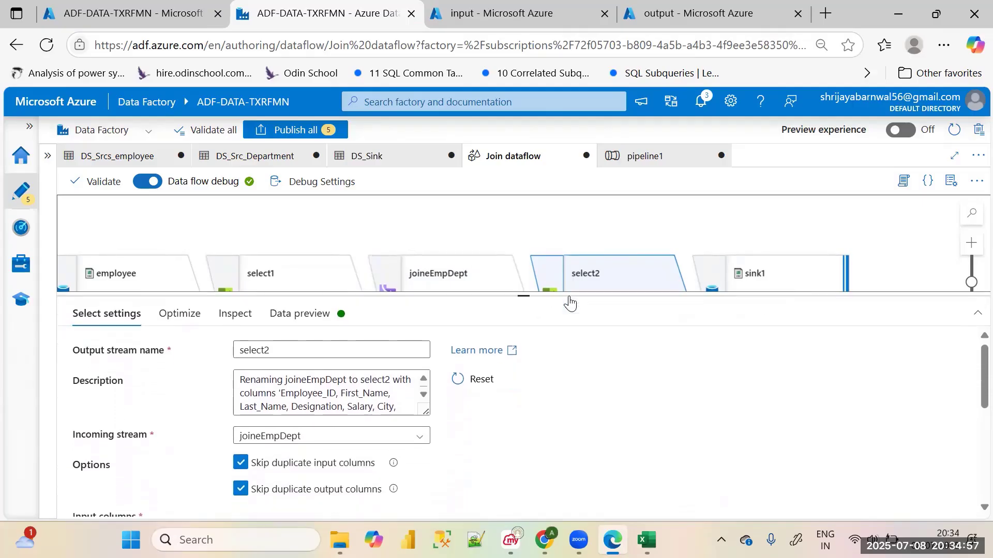
scroll(528, 421, "down", 1)
scroll(528, 421, "down", 5)
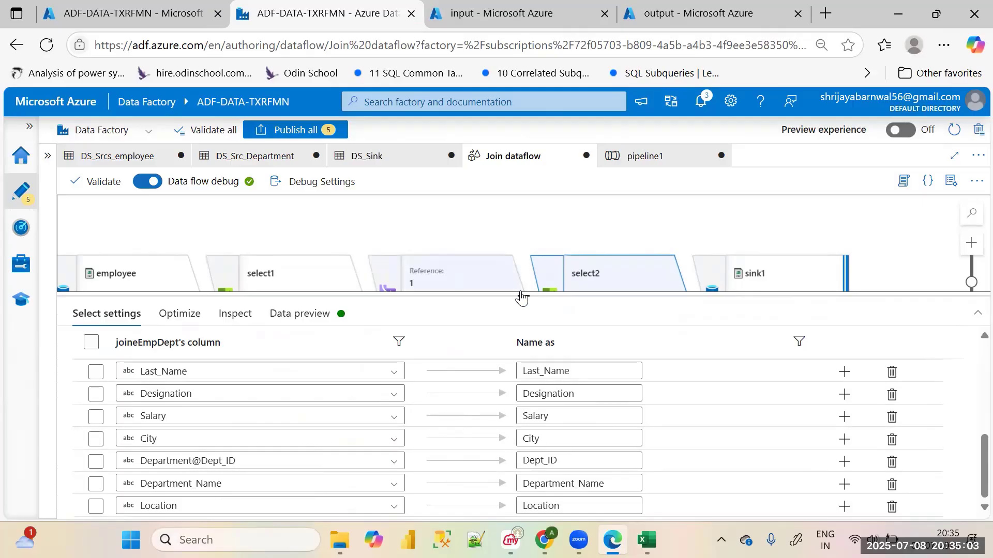
left_click_drag(522, 293, 575, 447)
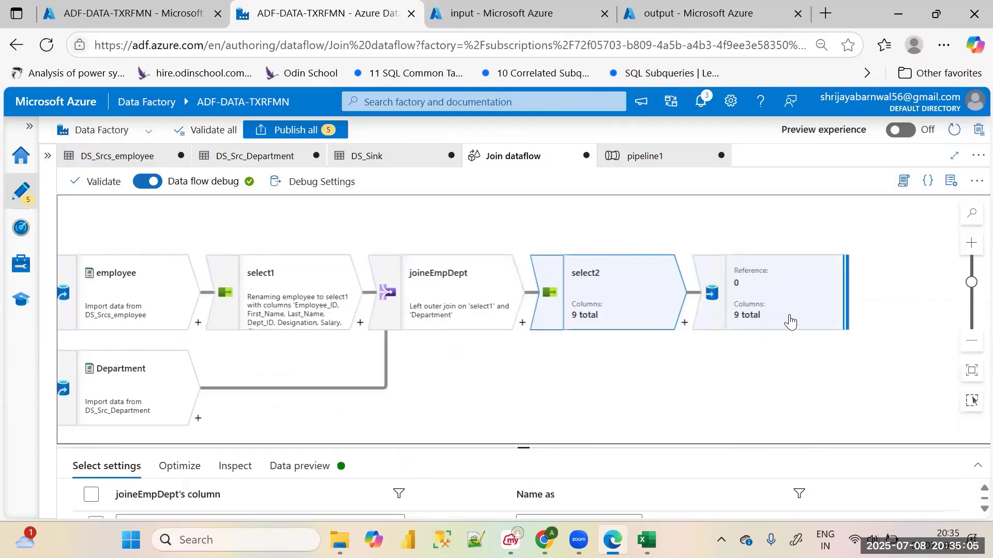
left_click(766, 312)
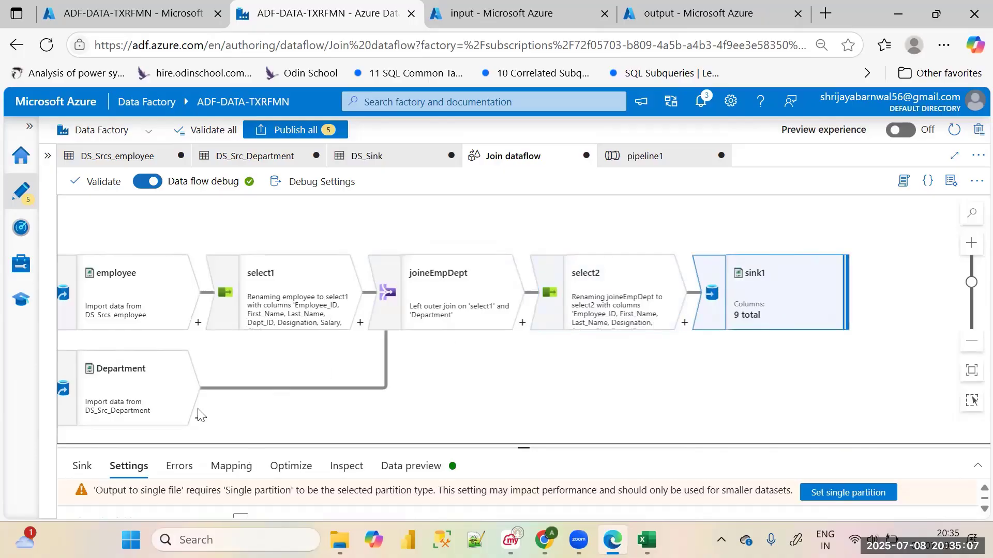
left_click(489, 411)
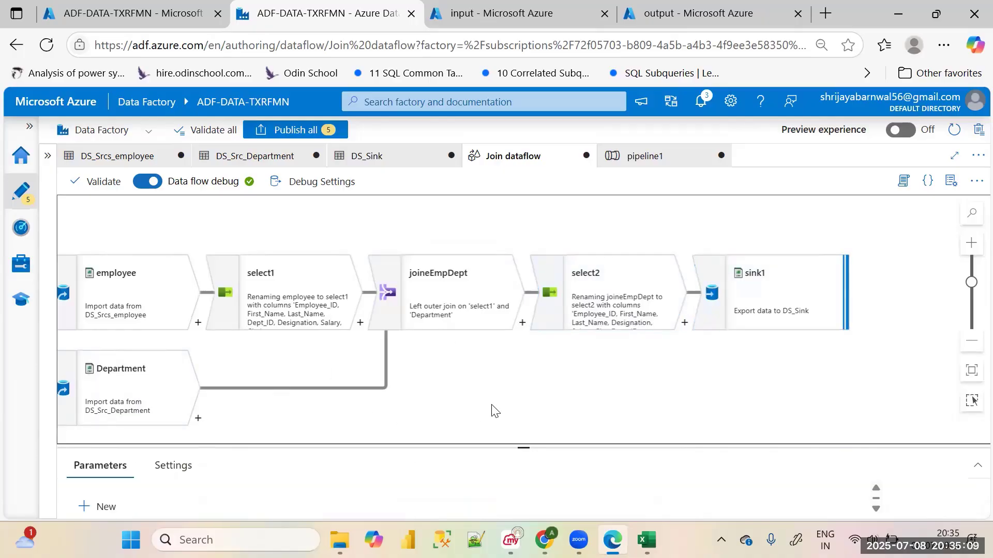
scroll(491, 406, "up", 3)
scroll(492, 406, "down", 2)
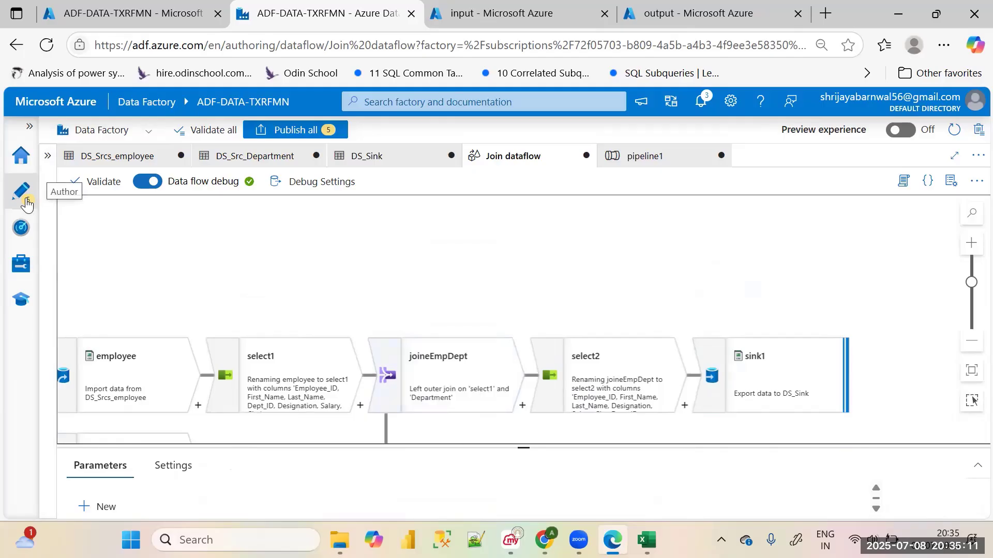
Try a debug run of pipeline1 and dismiss the pipeline validation output
left_click(48, 157)
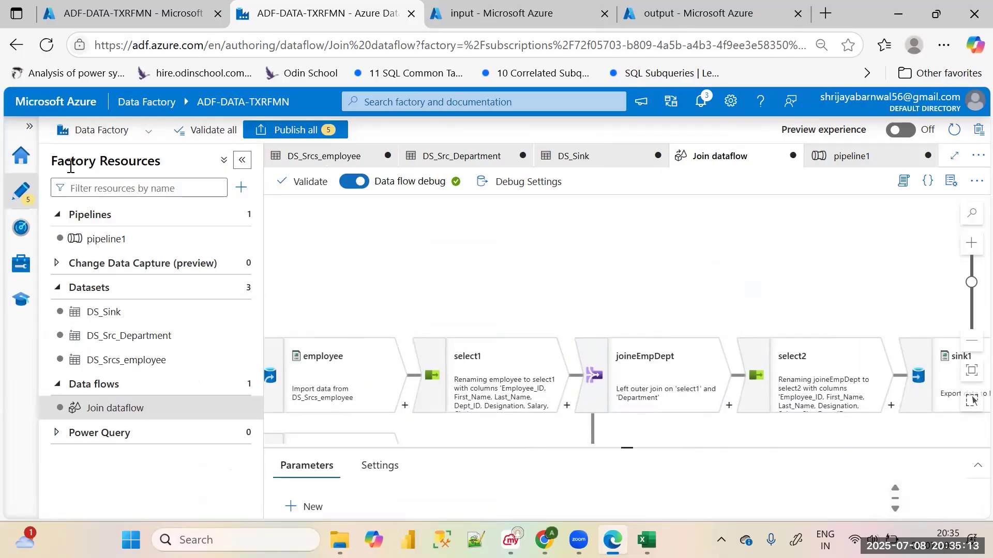
left_click(150, 239)
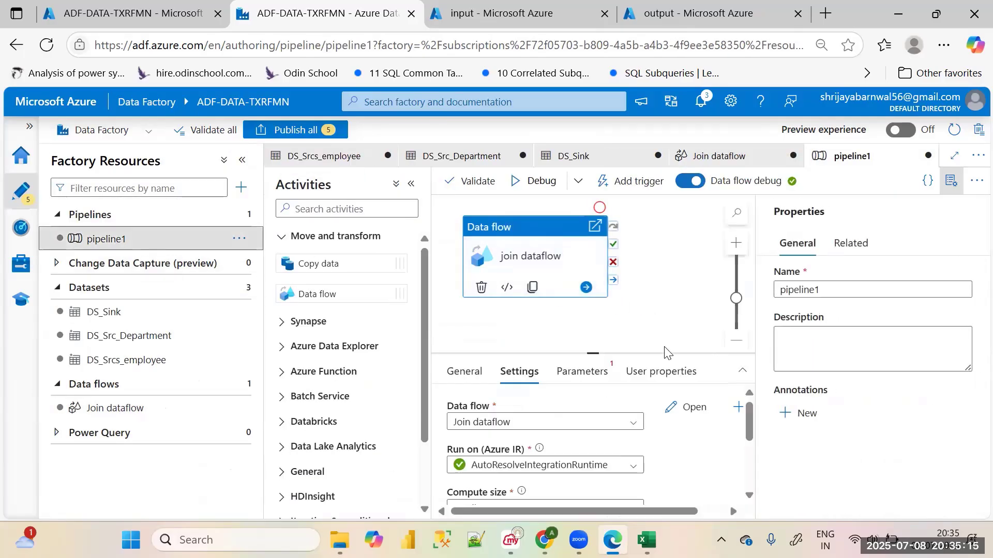
left_click(539, 182)
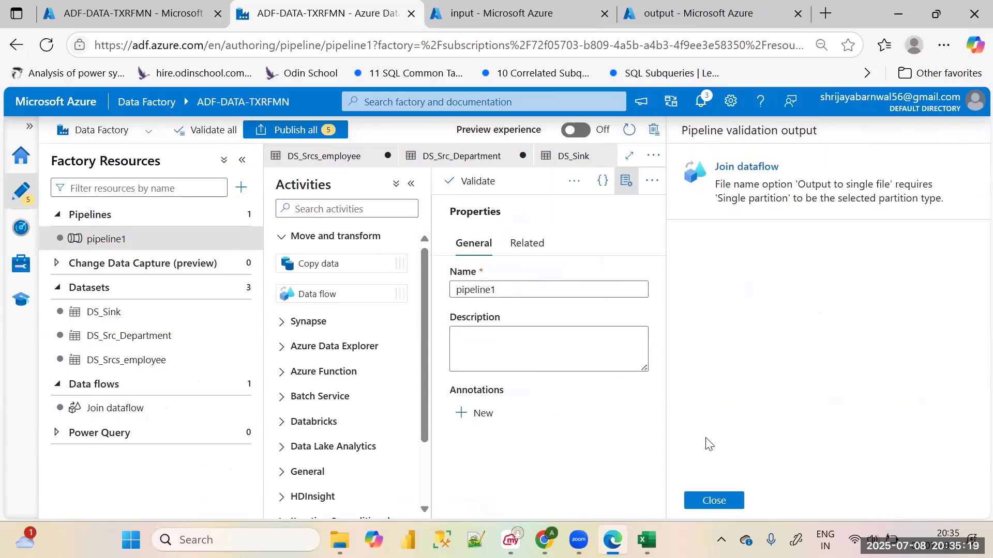
left_click(726, 505)
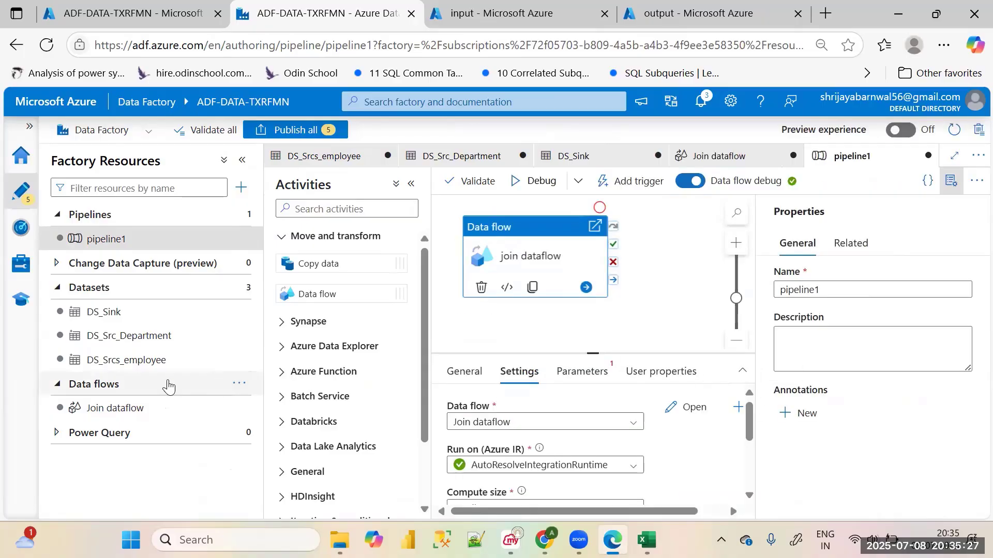
Set sink1's file name option to Default in Join dataflow
left_click(135, 411)
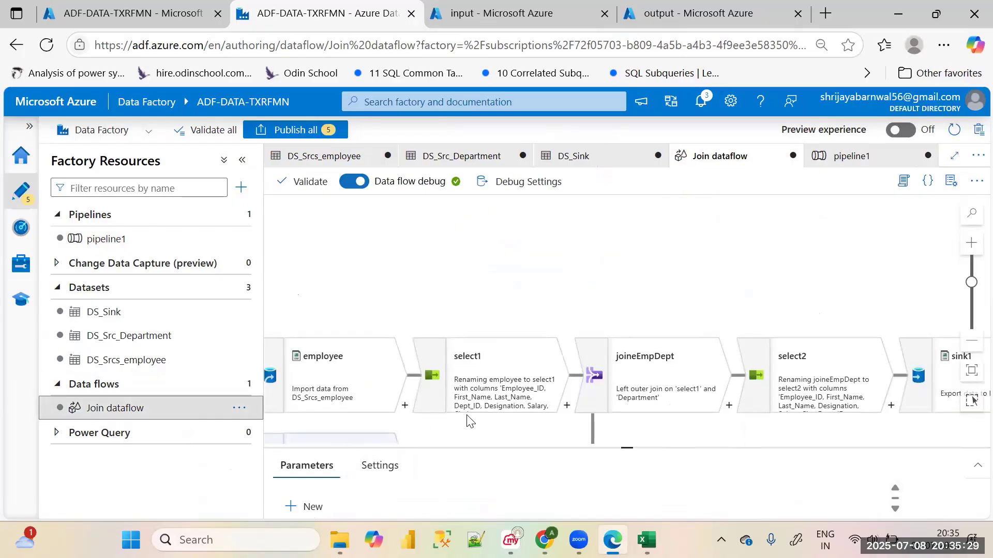
left_click(931, 395)
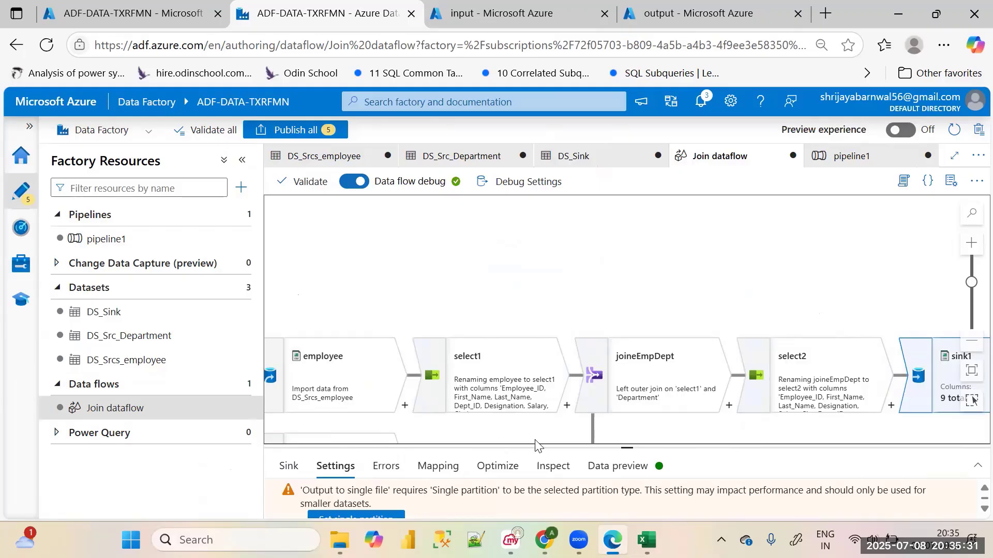
left_click_drag(637, 446, 678, 312)
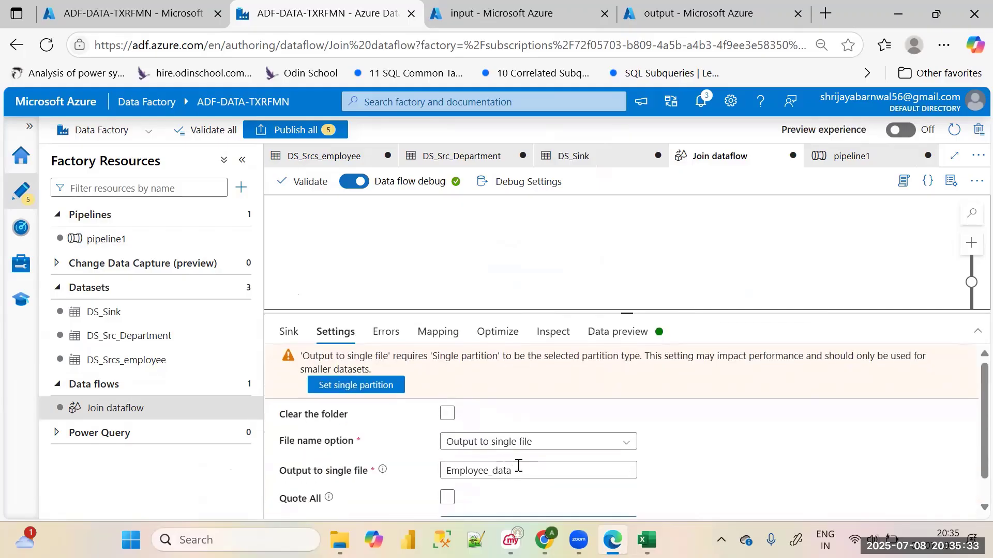
left_click(547, 442)
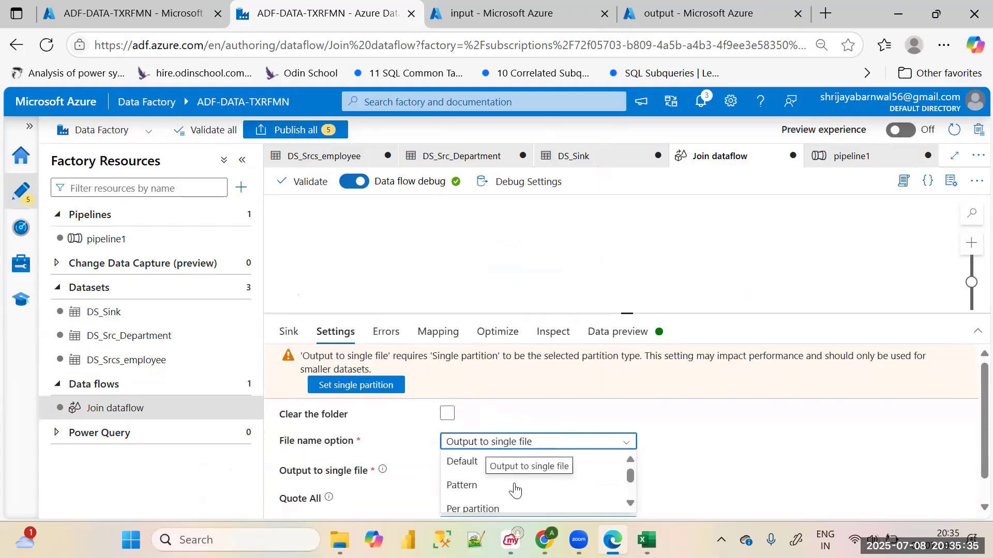
scroll(514, 489, "down", 3)
scroll(505, 499, "down", 1)
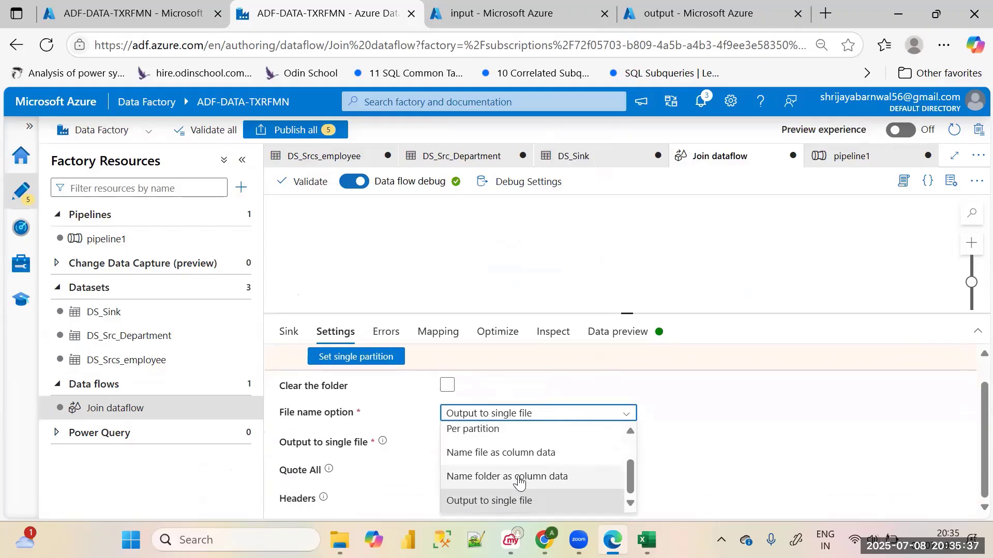
scroll(521, 476, "up", 3)
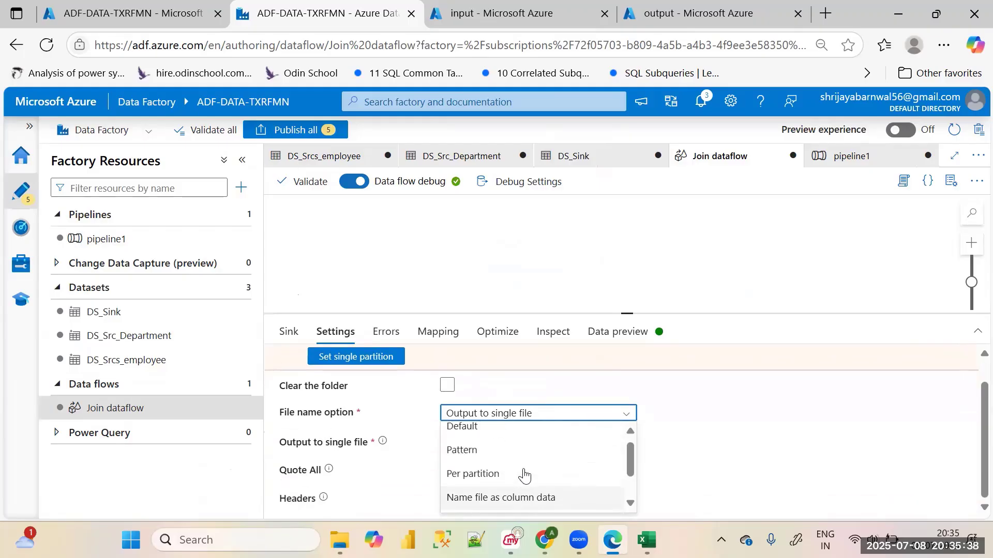
left_click(502, 447)
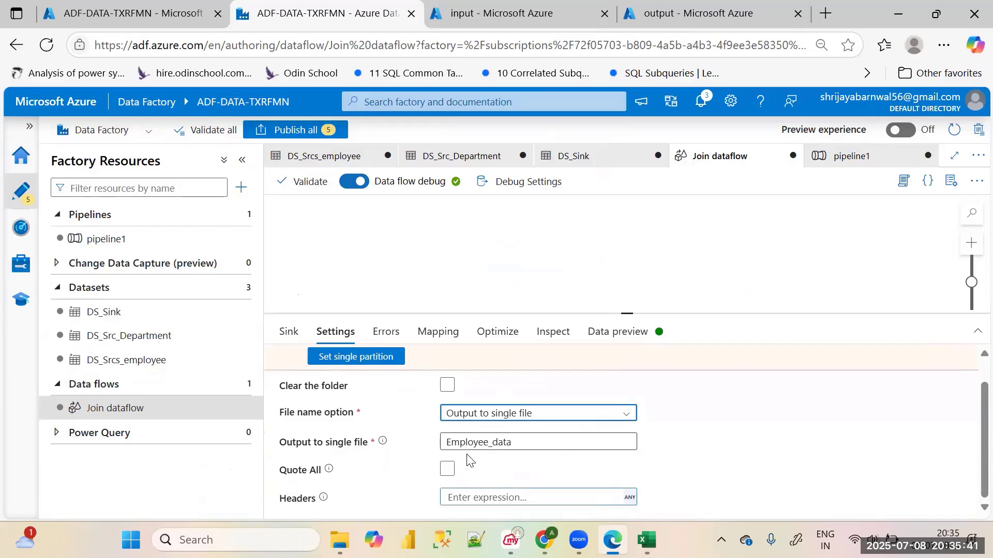
left_click(606, 413)
left_click(488, 434)
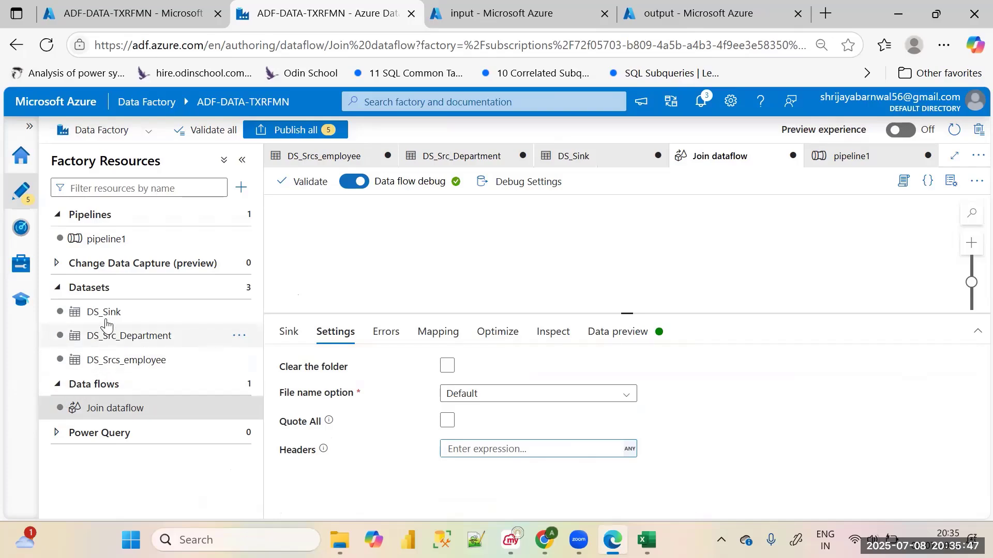
Delete the existing join dataflow activity from pipeline1
left_click(112, 238)
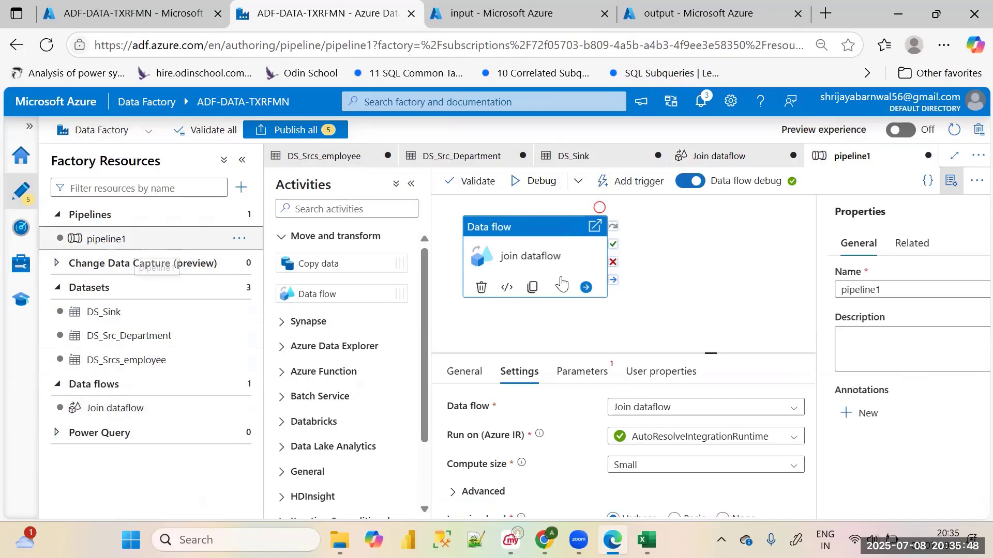
left_click(488, 286)
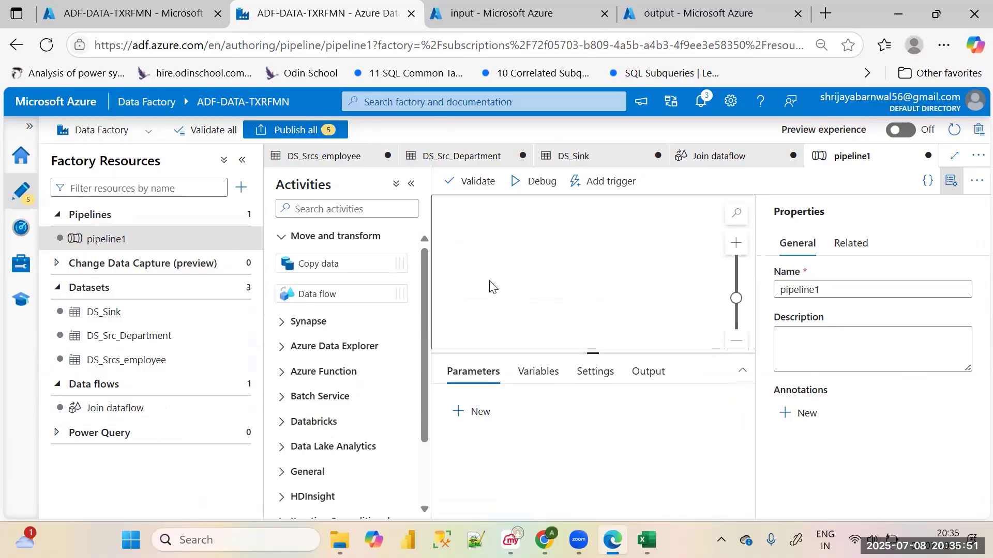
left_click_drag(330, 263, 568, 253)
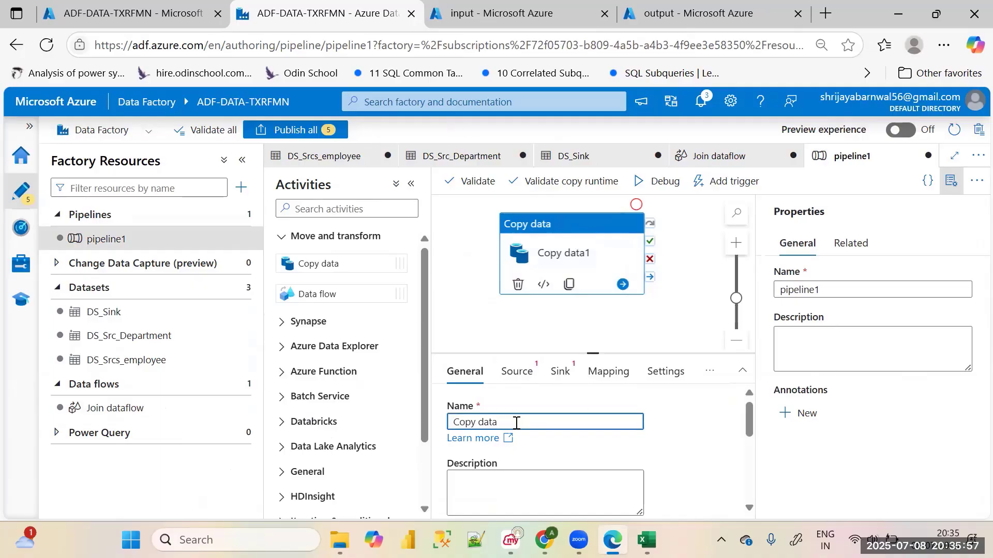
key("BackSpace")
key("BackSpace")
key("BackSpace")
key("BackSpace")
key("BackSpace")
key("BackSpace")
key("BackSpace")
key("BackSpace")
key("BackSpace")
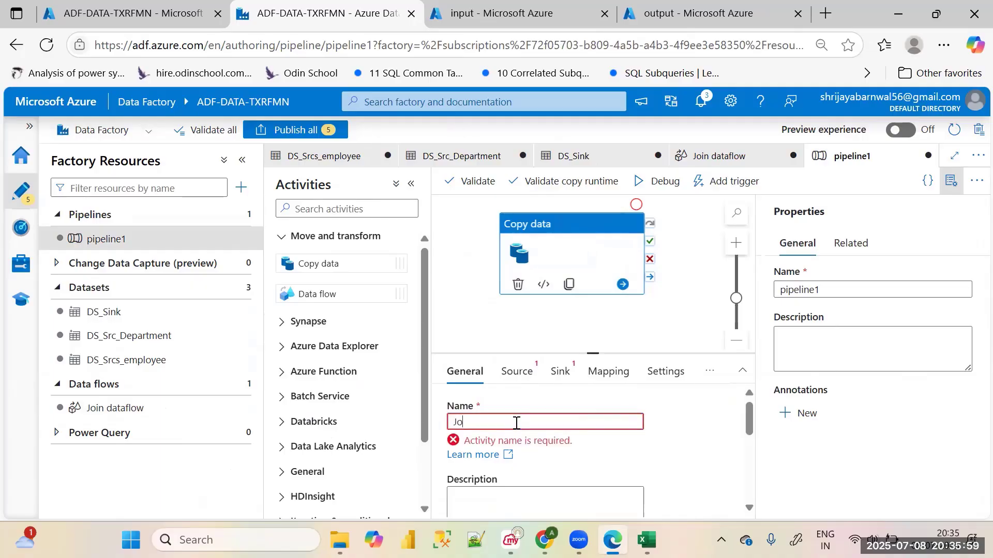
type("d")
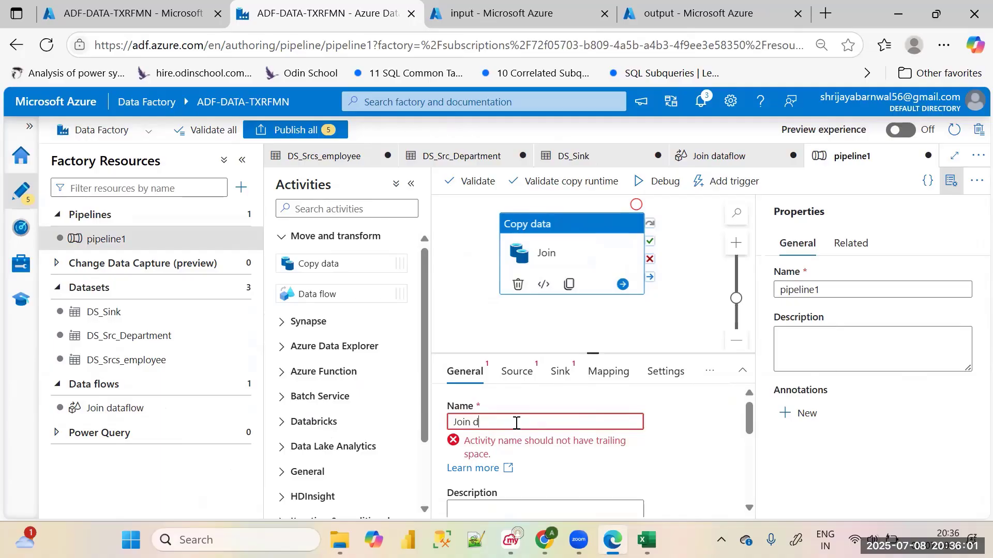
type("ataflow")
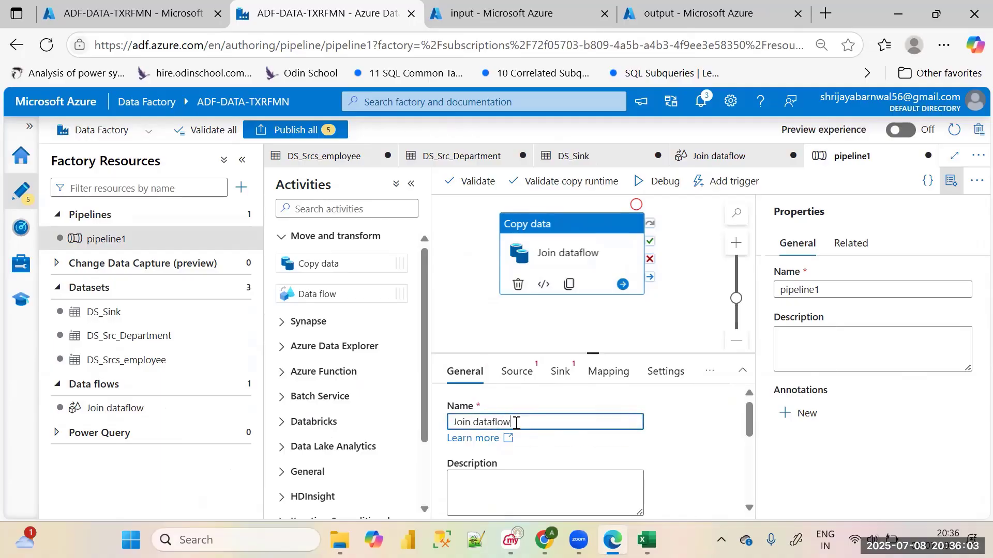
left_click(516, 371)
left_click(551, 427)
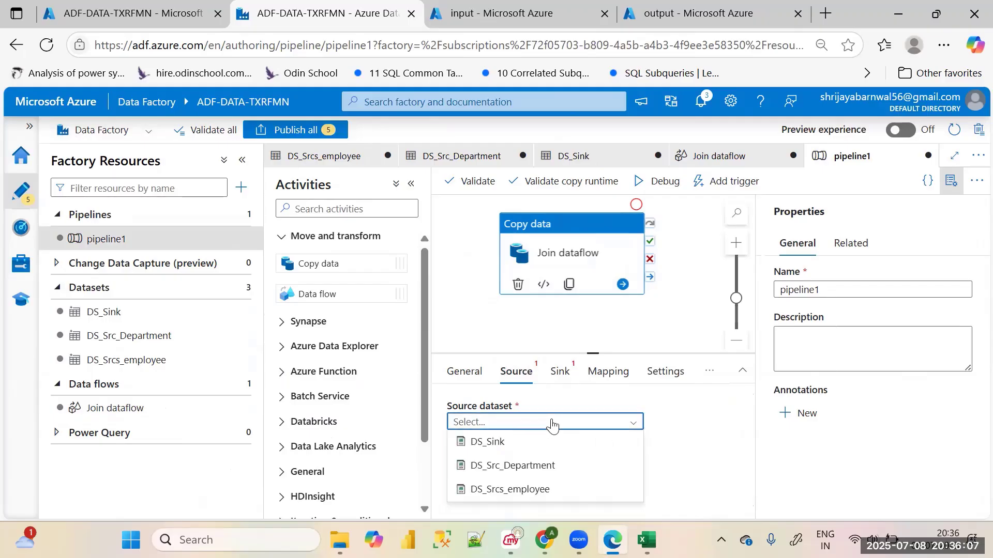
left_click(709, 432)
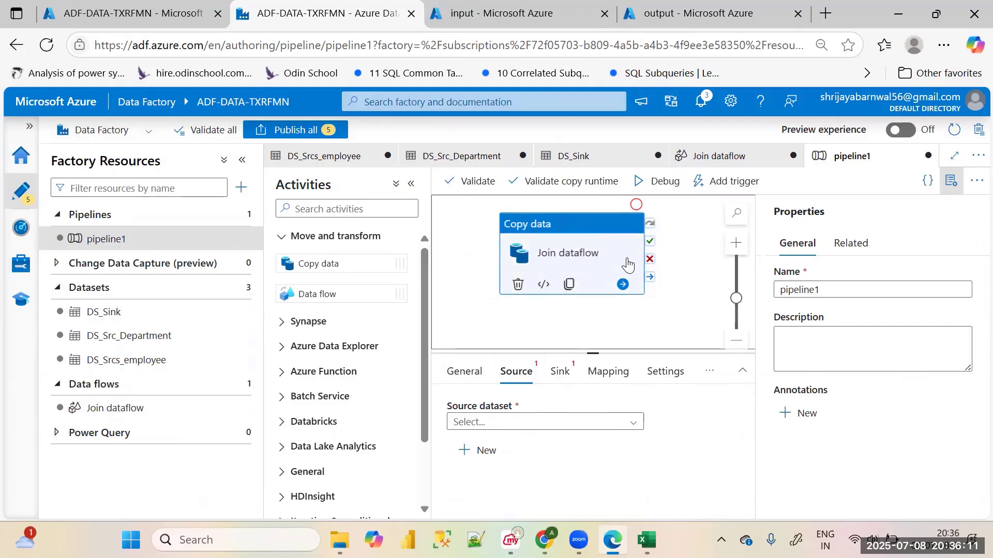
left_click(518, 284)
Add a Data flow activity to pipeline1's canvas and set its data flow to Join dataflow
left_click_drag(343, 295, 569, 269)
left_click(512, 420)
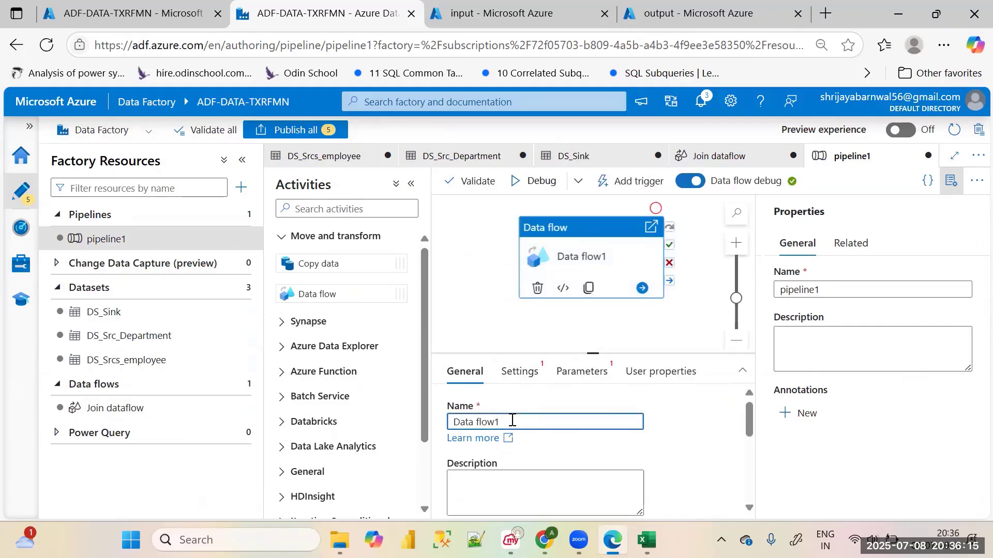
left_click(520, 373)
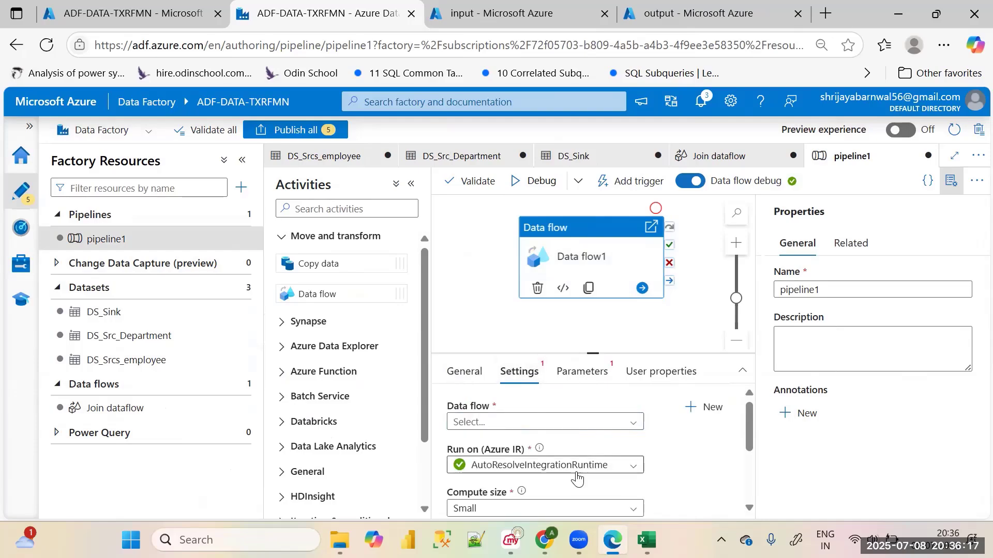
left_click(518, 421)
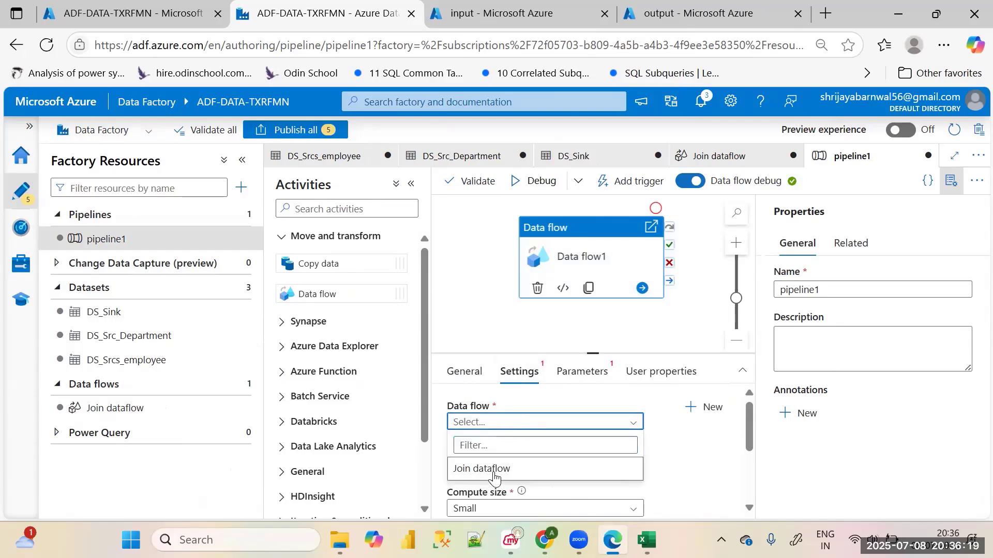
left_click(494, 469)
scroll(681, 454, "down", 5)
scroll(680, 456, "up", 5)
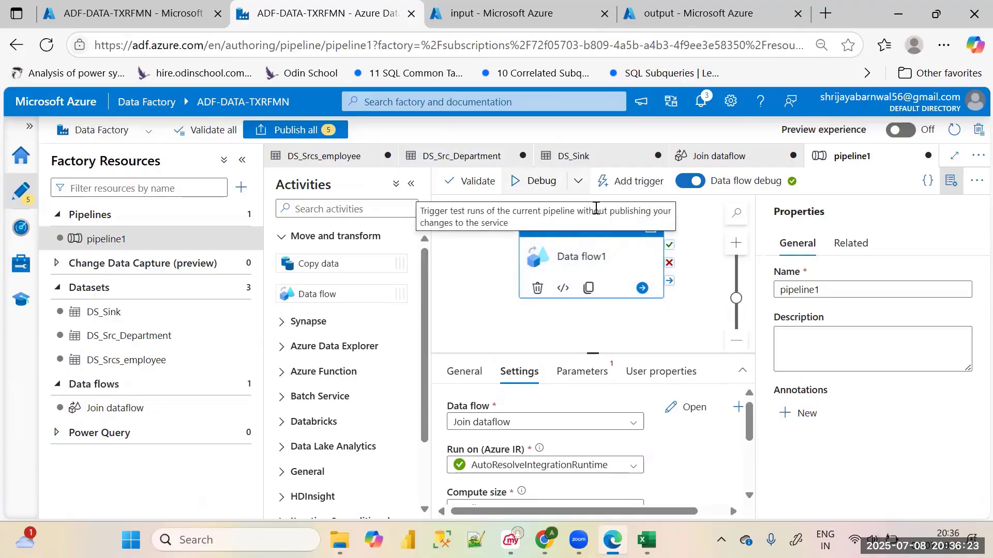
Start a debug run of pipeline1 with the new Data flow activity
left_click(535, 181)
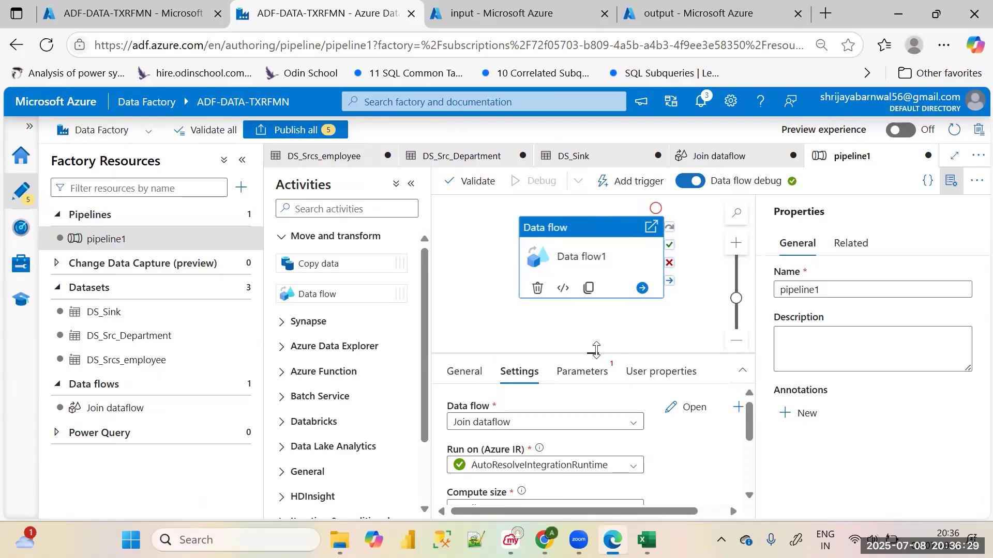
left_click_drag(596, 350, 603, 325)
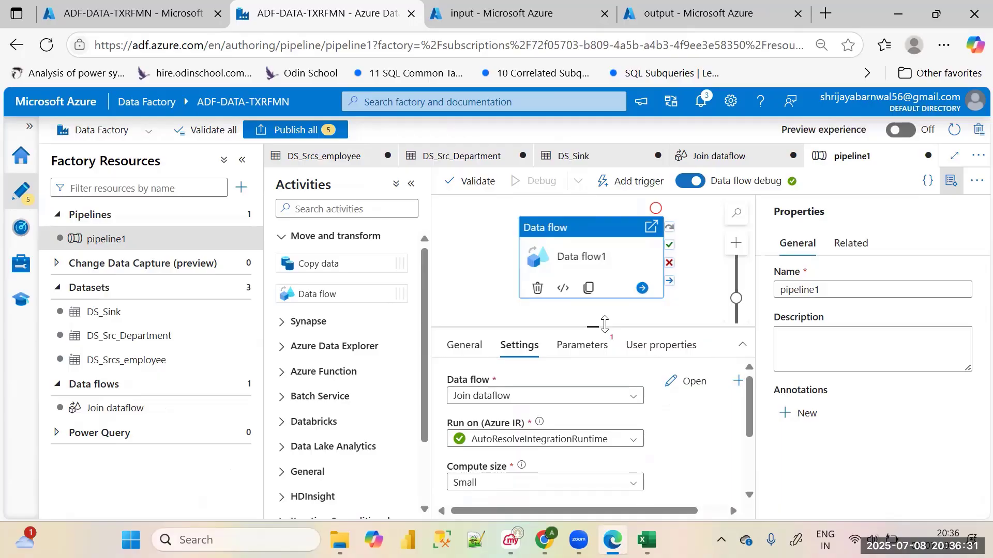
Collapse the factory resources list and pipeline properties, and enlarge the run output area of pipeline1 to monitor the debug run
left_click(241, 160)
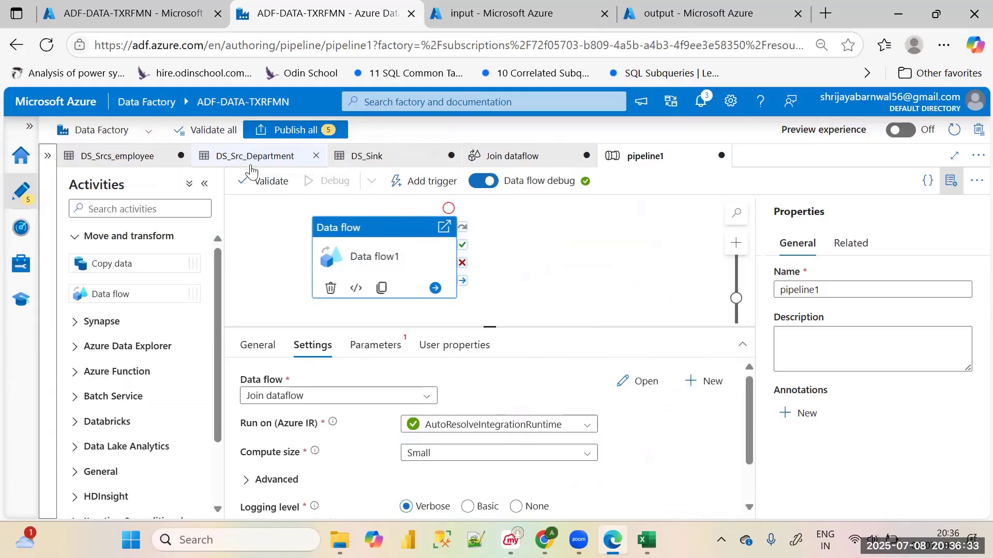
left_click(953, 184)
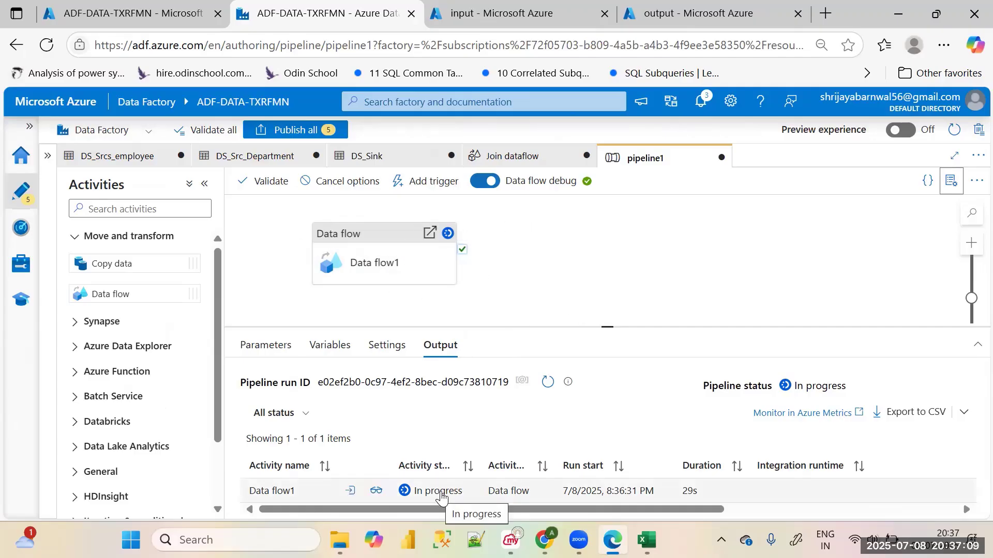
left_click_drag(610, 327, 627, 309)
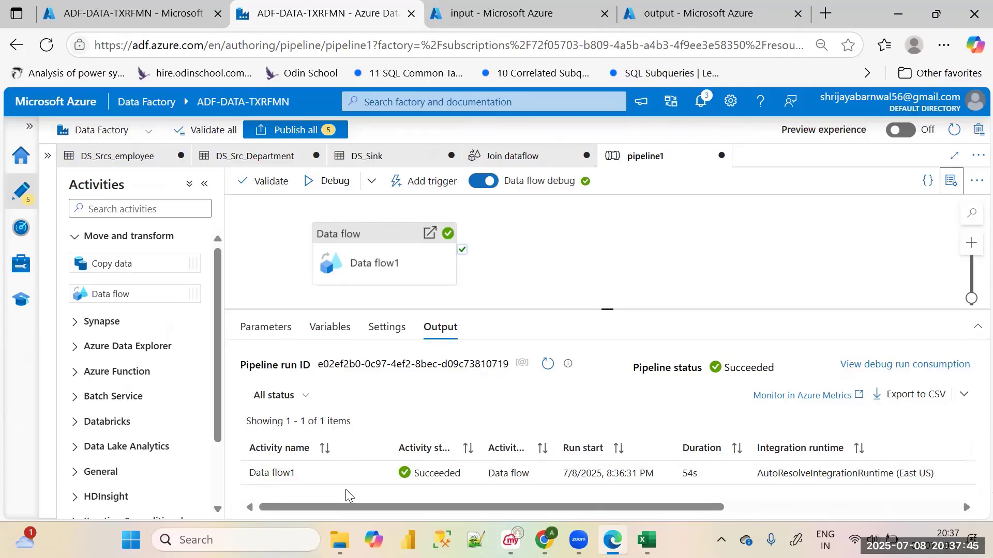
Reload the contents of the output container in the storage account and view the text of the _SUCCESS blob
left_click(670, 10)
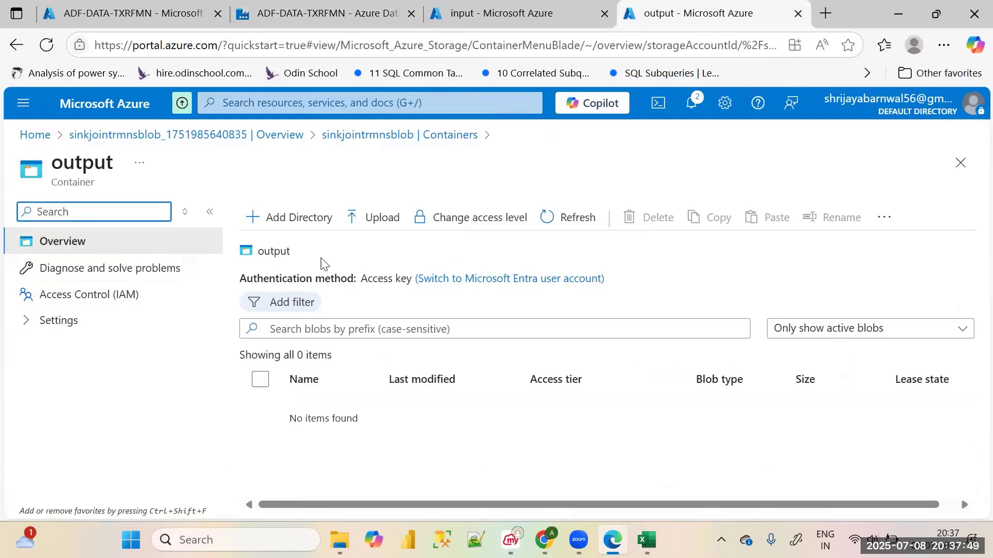
left_click(267, 257)
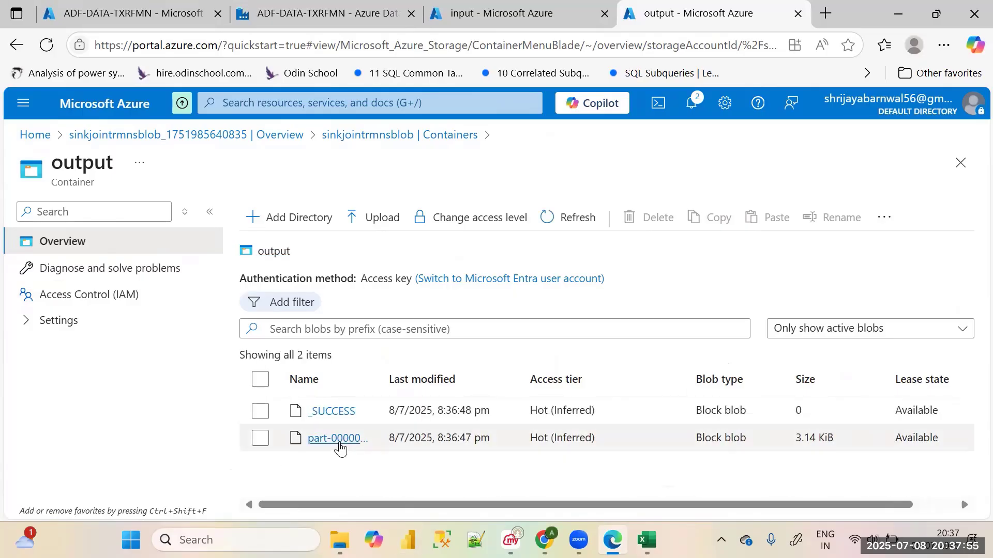
left_click(337, 412)
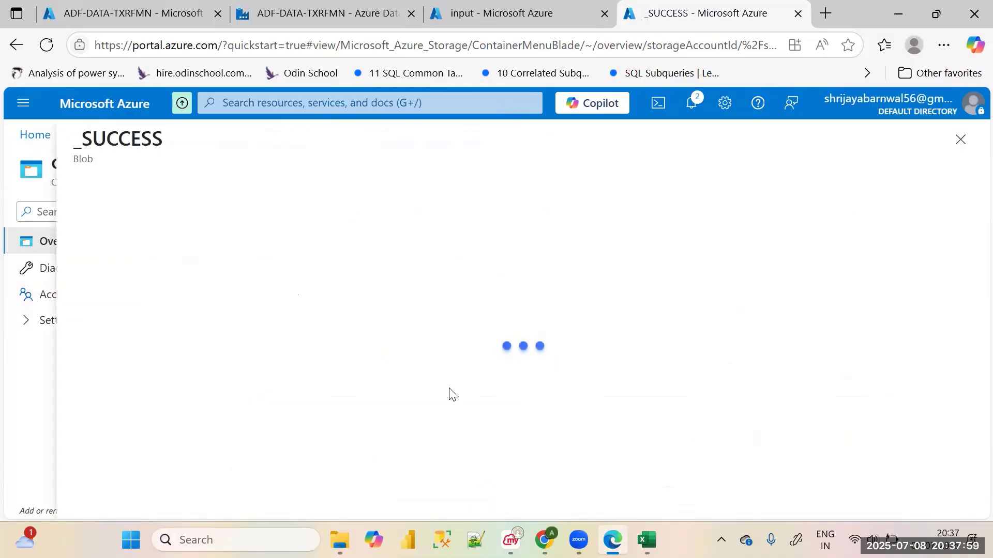
left_click(297, 227)
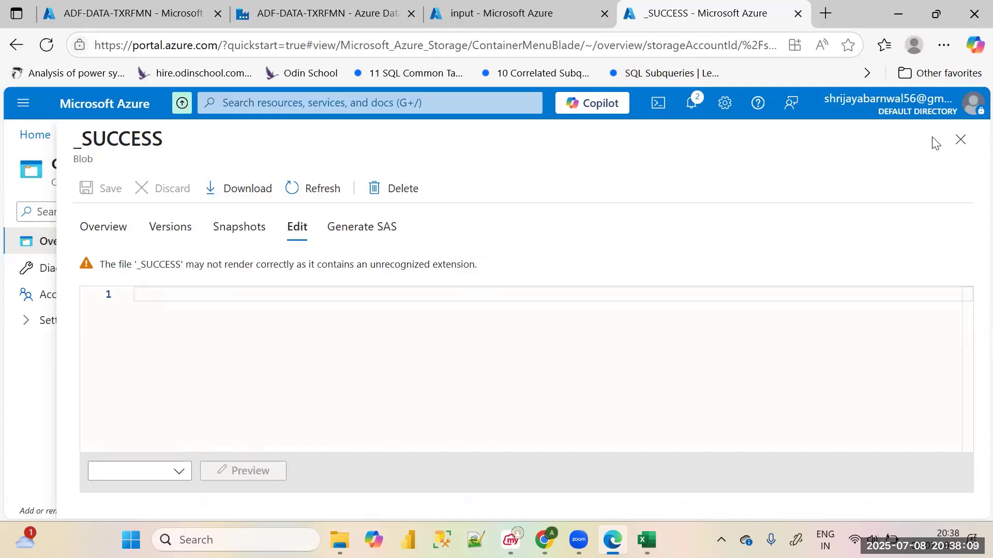
left_click(960, 139)
Open the contents of the part-00000 CSV blob and examine its rows and header columns, especially Dept_ID, Department_Name and Location
left_click(330, 440)
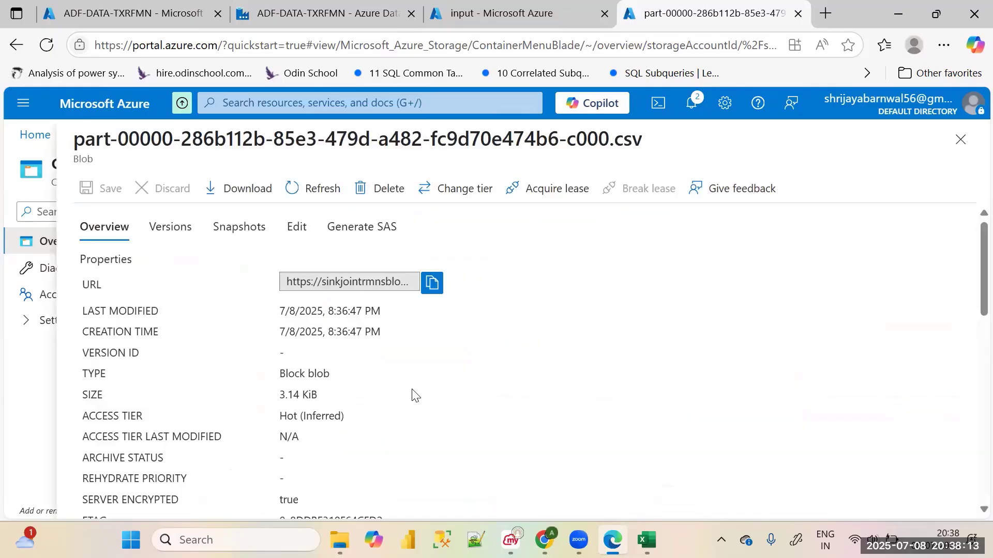
left_click(296, 228)
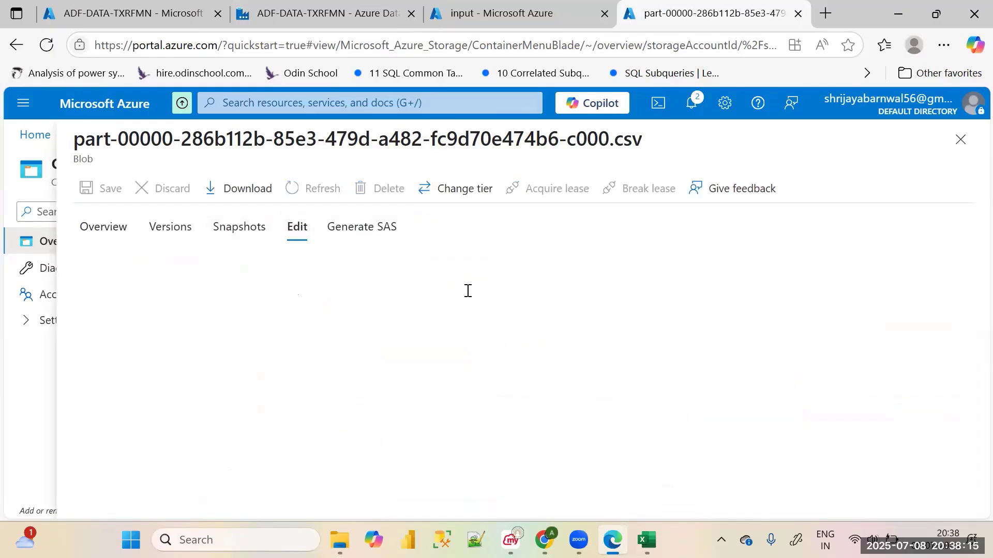
scroll(465, 312, "down", 5)
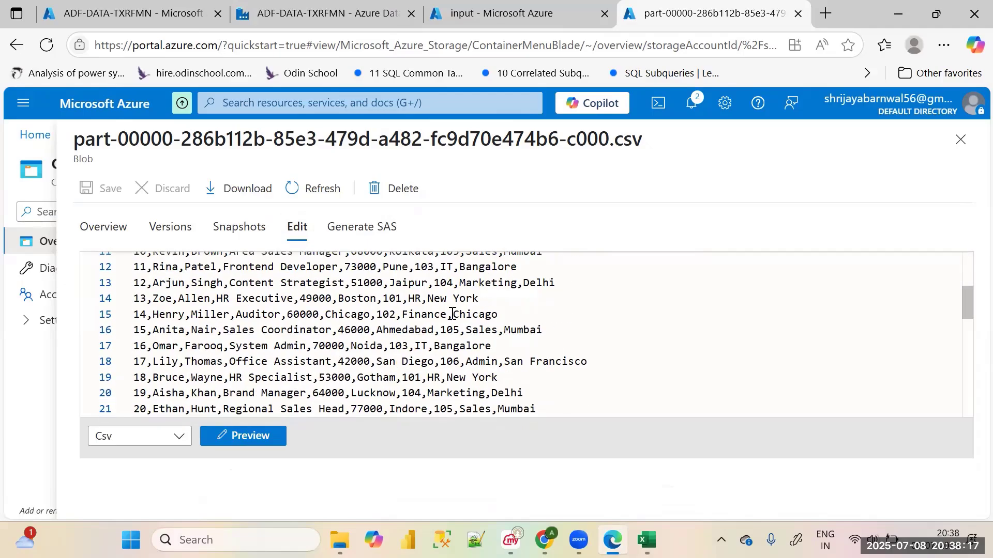
scroll(424, 323, "up", 5)
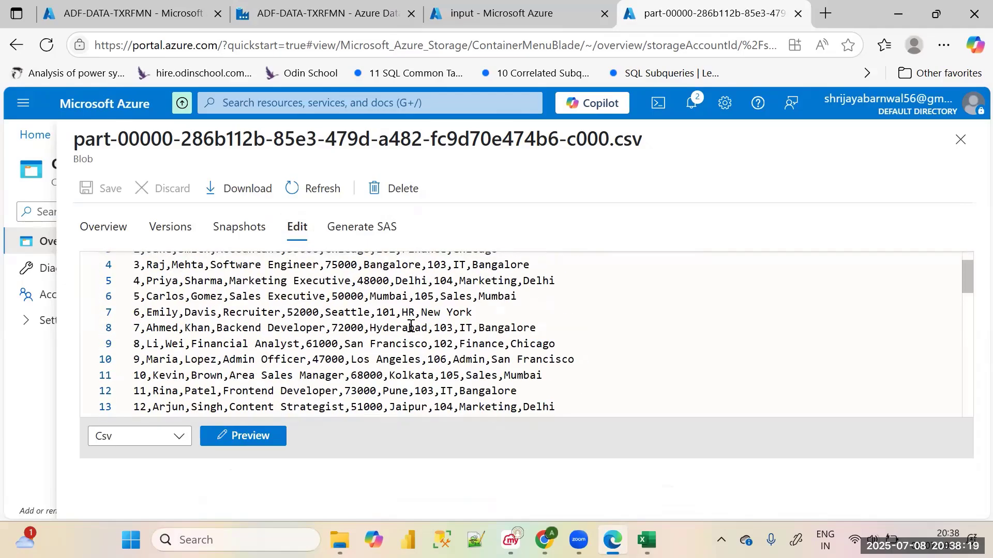
scroll(411, 326, "up", 1)
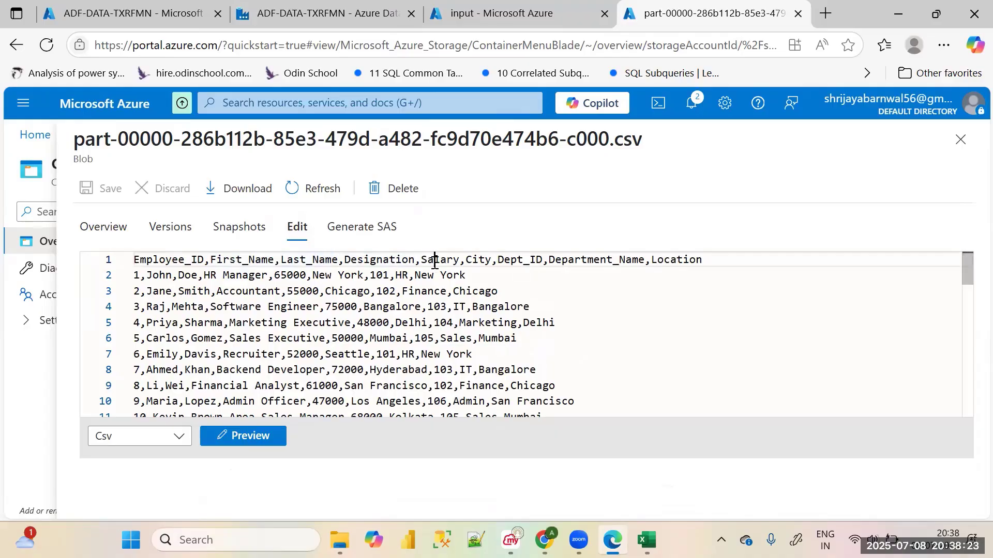
left_click(467, 260)
left_click(530, 259)
left_click(581, 261)
left_click(690, 259)
left_click_drag(499, 260, 752, 253)
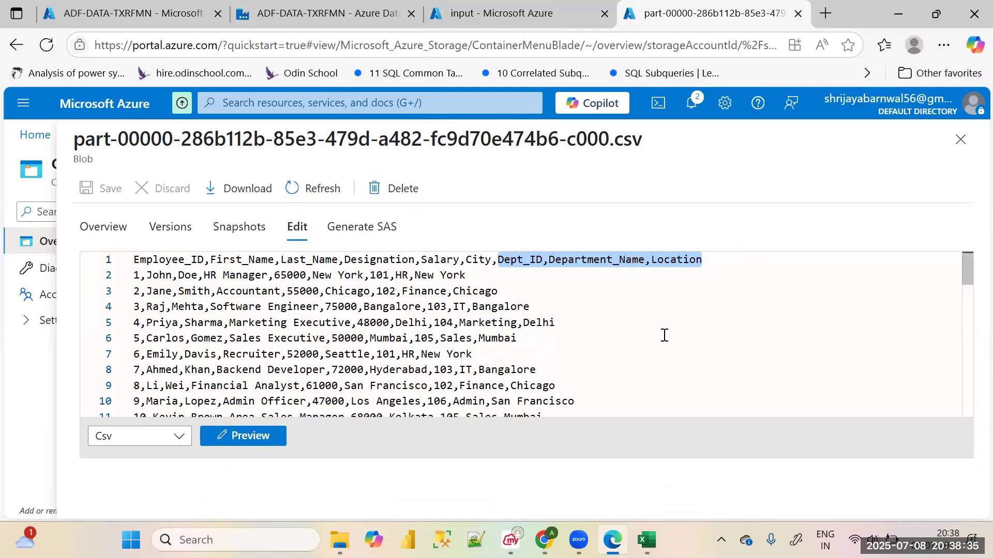
Download the part-00000 CSV blob and open the downloaded file in Excel
mouse_move(612, 540)
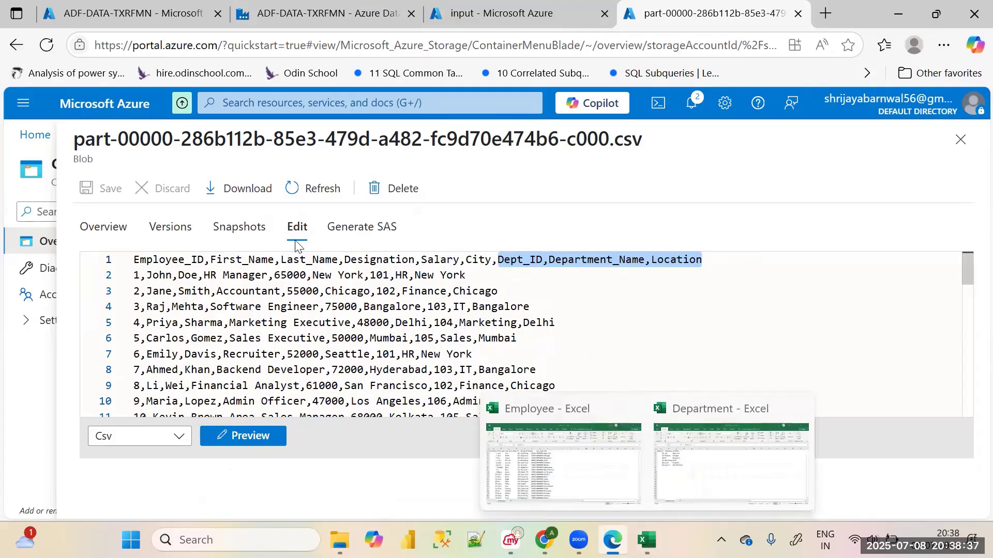
left_click(245, 190)
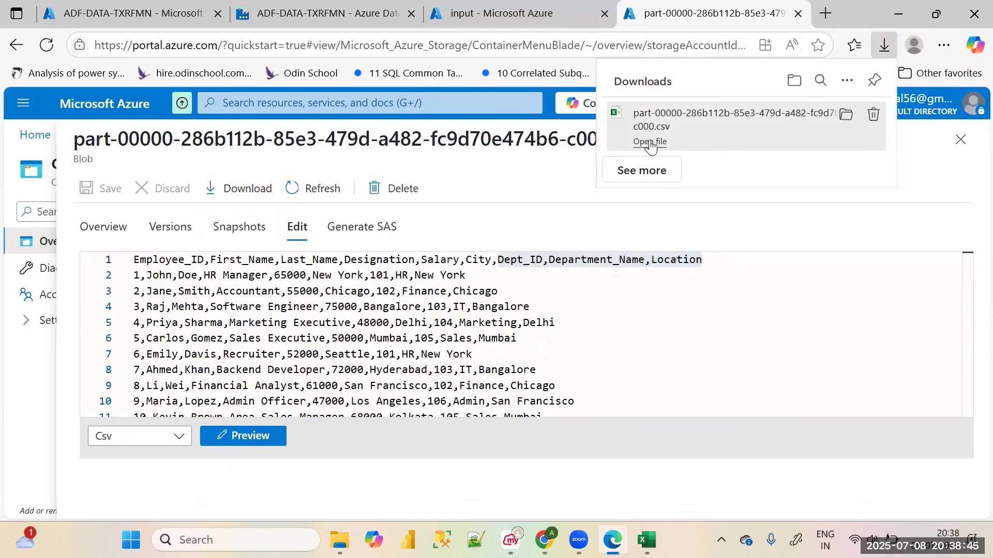
left_click(651, 145)
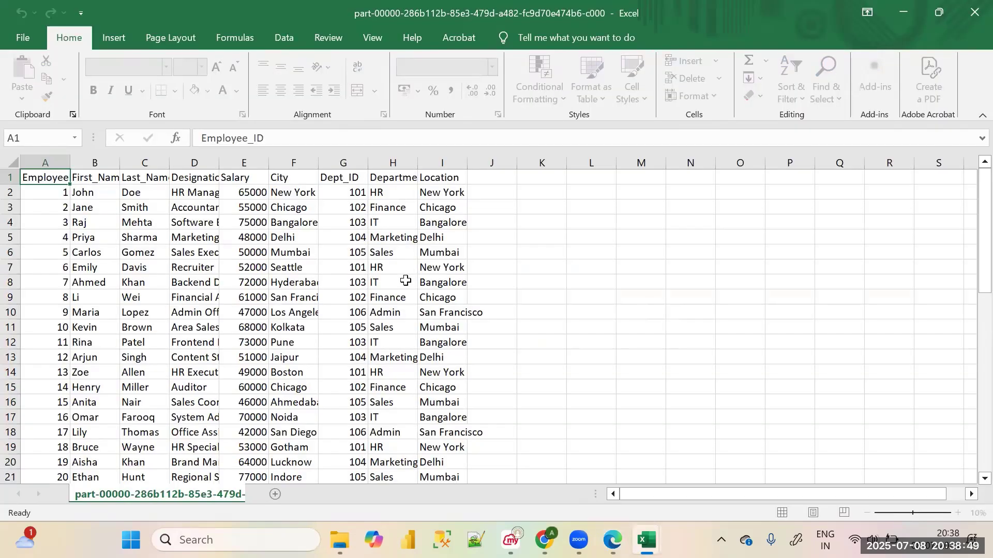
Examine the joined rows and header row of the CSV in Excel, and return to the browser to close the blob's details
left_click_drag(41, 177, 484, 408)
scroll(484, 408, "up", 10)
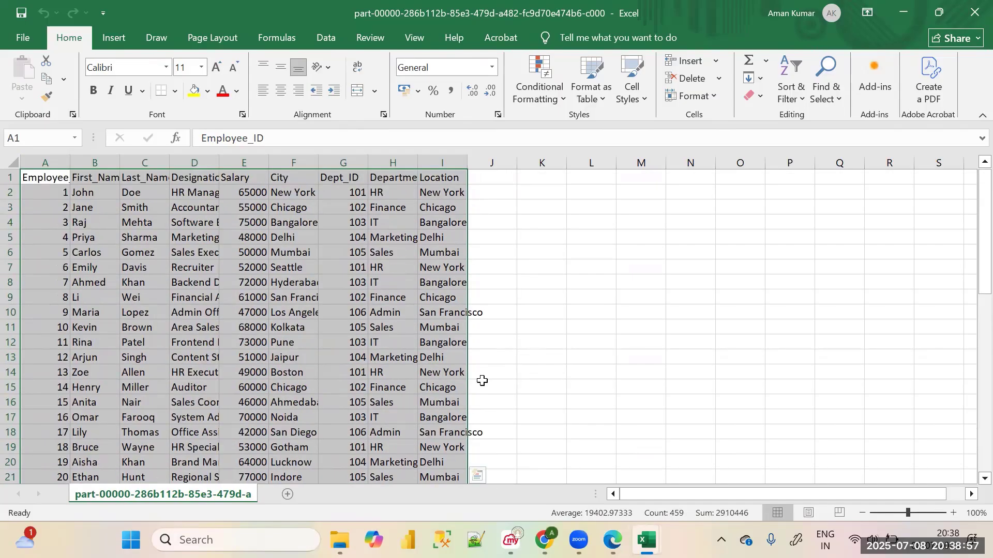
left_click(574, 328)
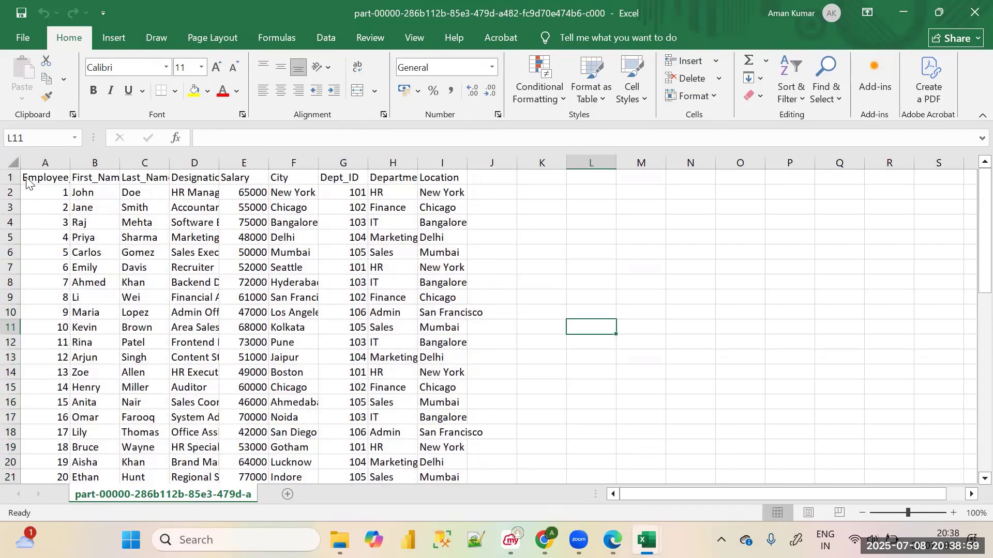
left_click_drag(45, 177, 465, 183)
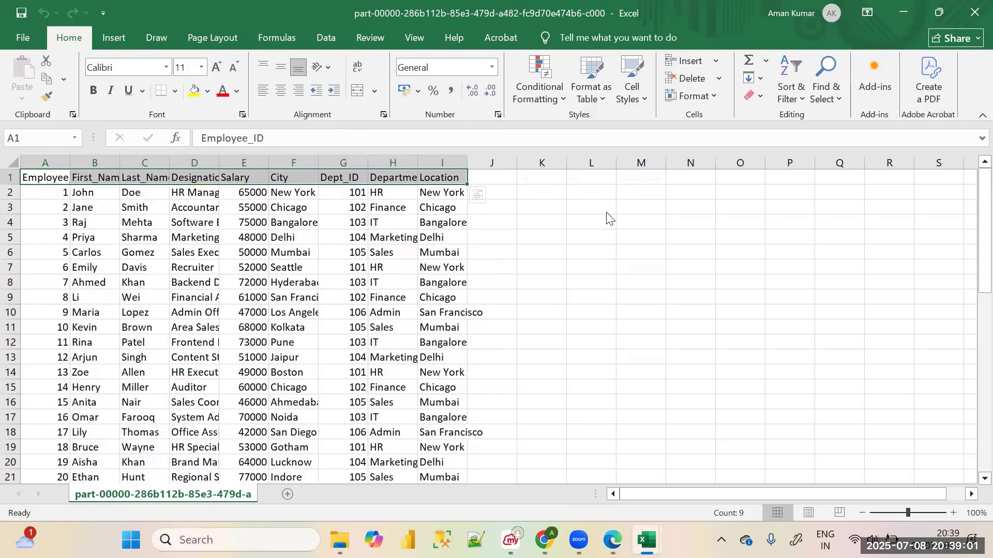
left_click(595, 209)
left_click(613, 540)
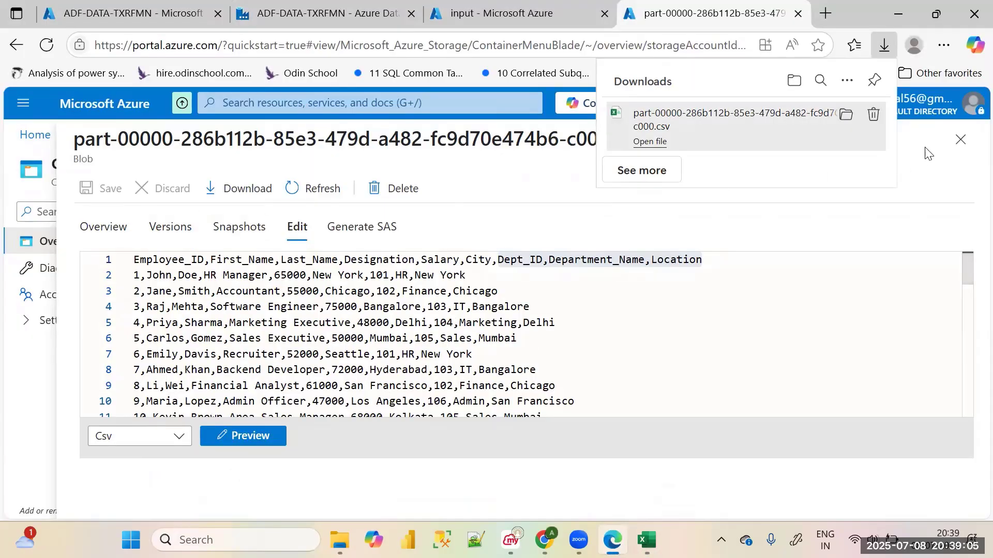
left_click(961, 150)
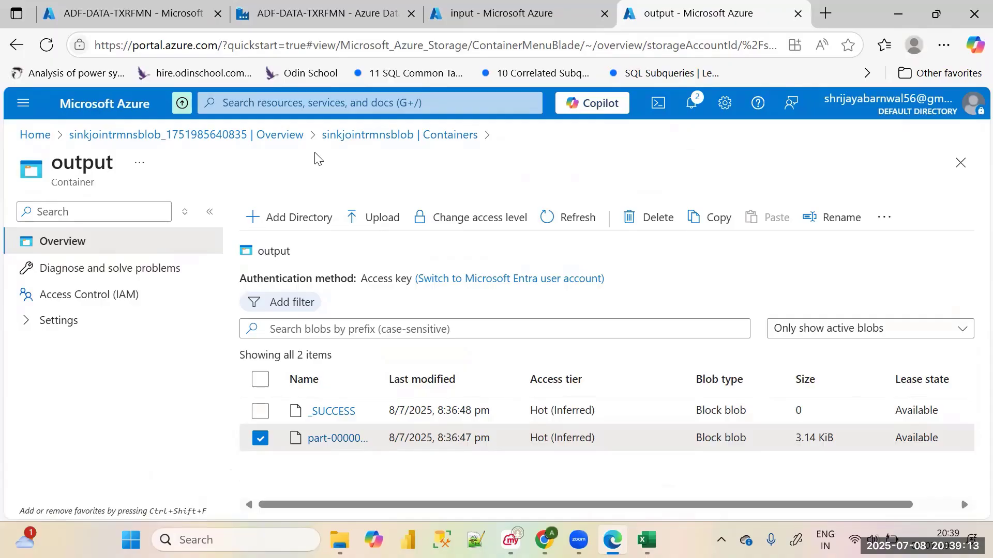
Review pipeline1's run output together with the source files in the input container and the generated files in the output container
left_click(326, 13)
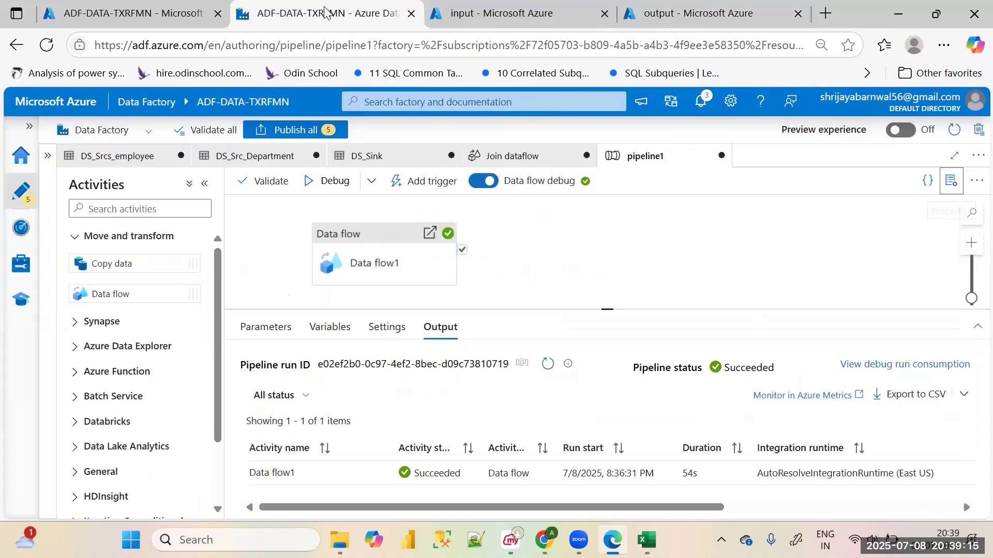
left_click(522, 10)
left_click(726, 11)
left_click(508, 14)
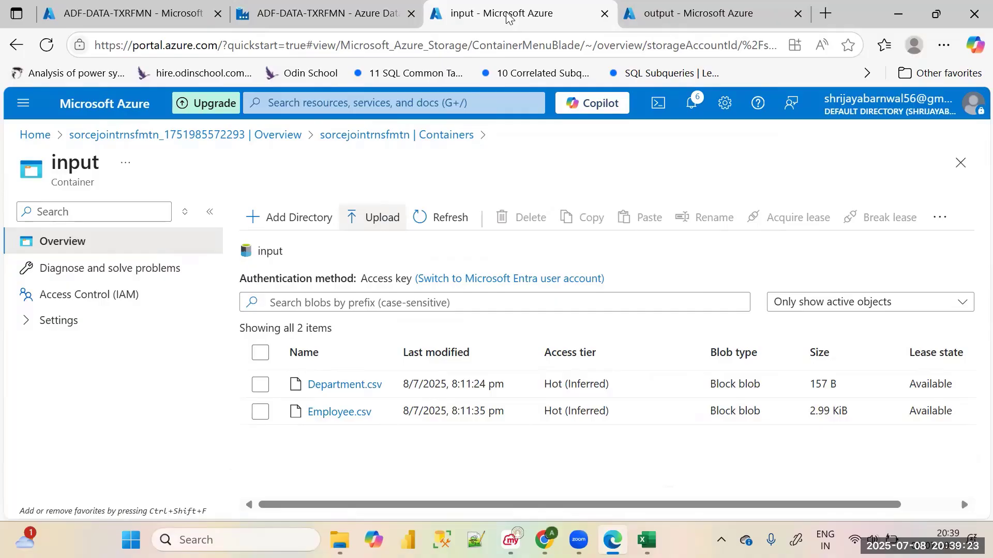
left_click(329, 15)
left_click(137, 15)
left_click(348, 21)
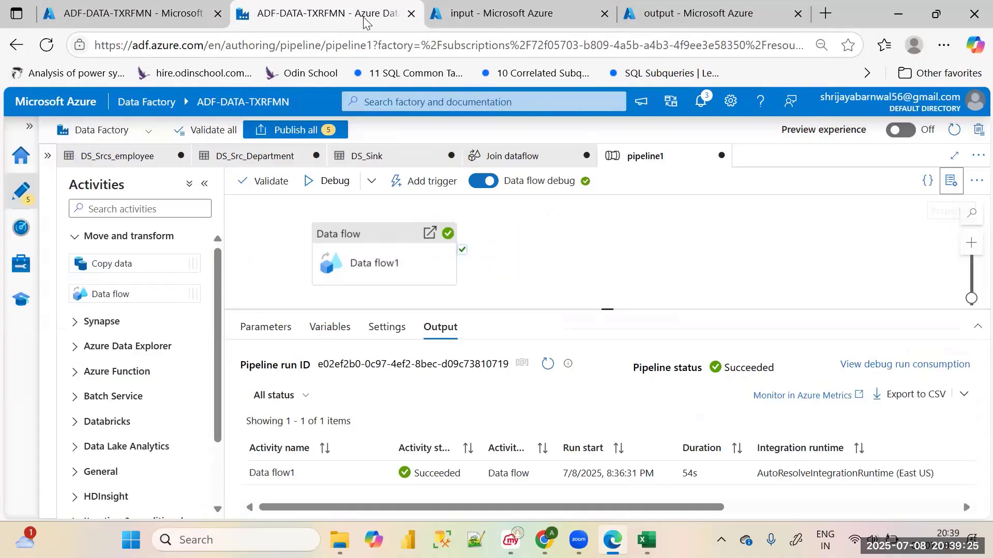
left_click(501, 15)
left_click(699, 10)
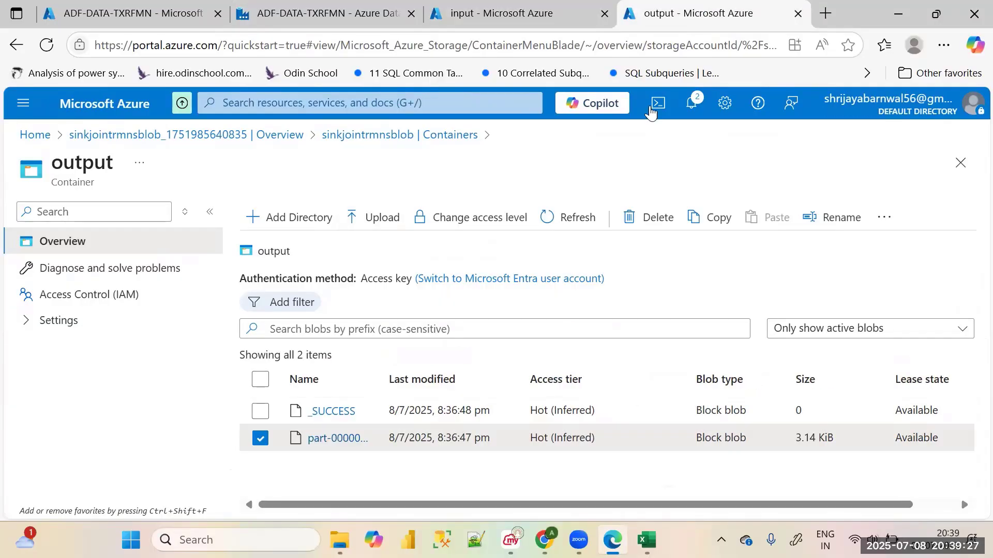